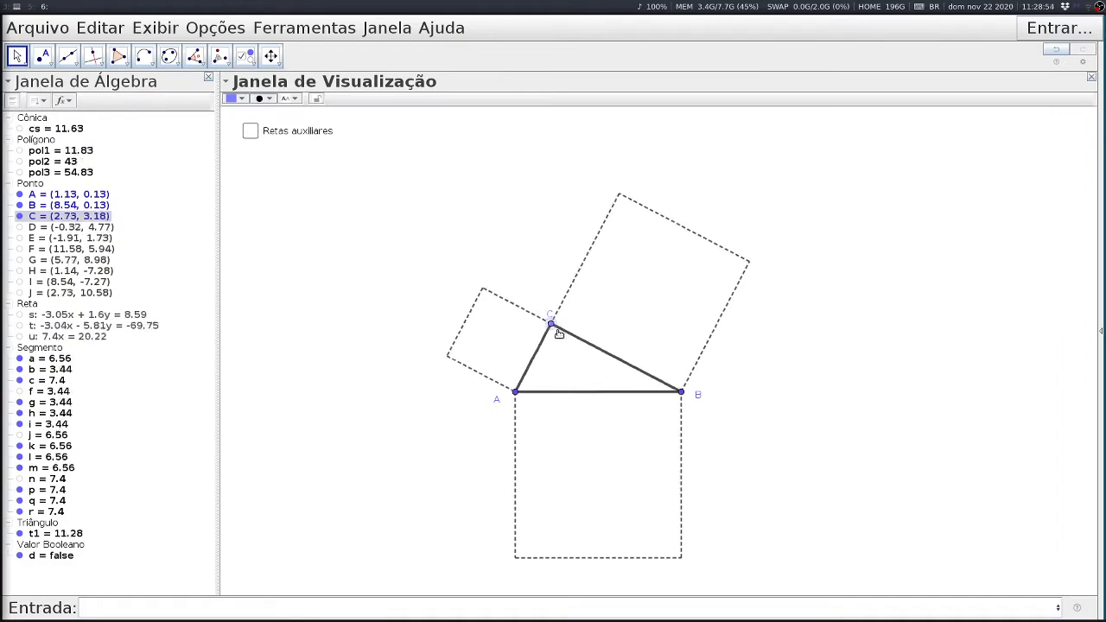
# Step: Reshape the right triangle to about A (1.3, 1.42), B (7.55, 1.58) and C (3.34, 4.43), and re-center the figure
pyautogui.moveTo(683, 396); pyautogui.dragTo(681, 272)
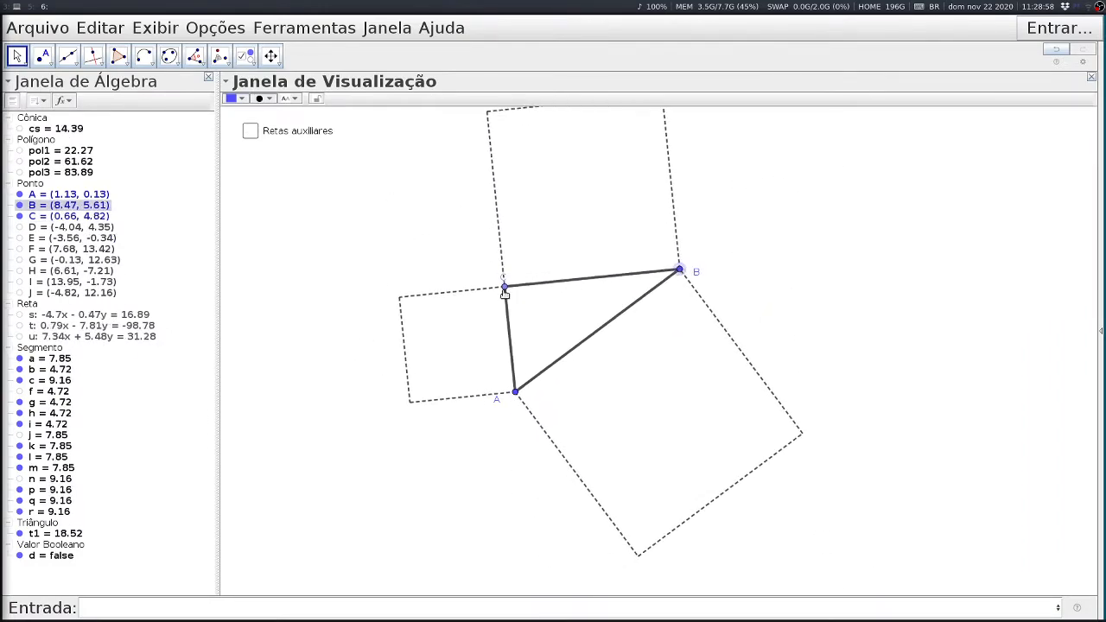
pyautogui.moveTo(507, 289); pyautogui.dragTo(568, 303)
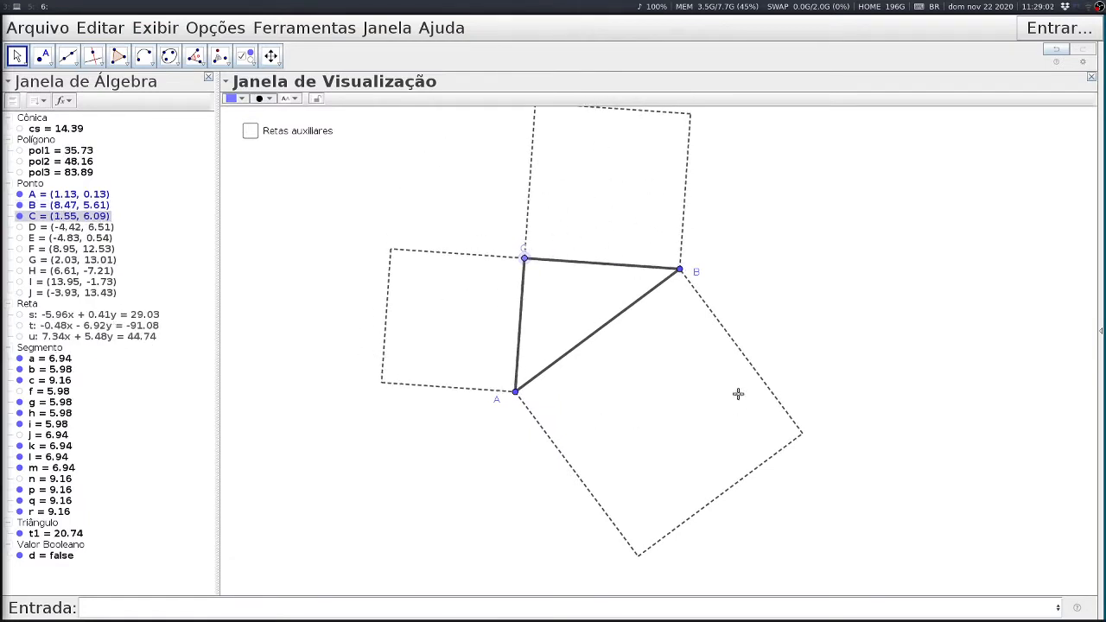
pyautogui.moveTo(515, 392); pyautogui.dragTo(518, 363)
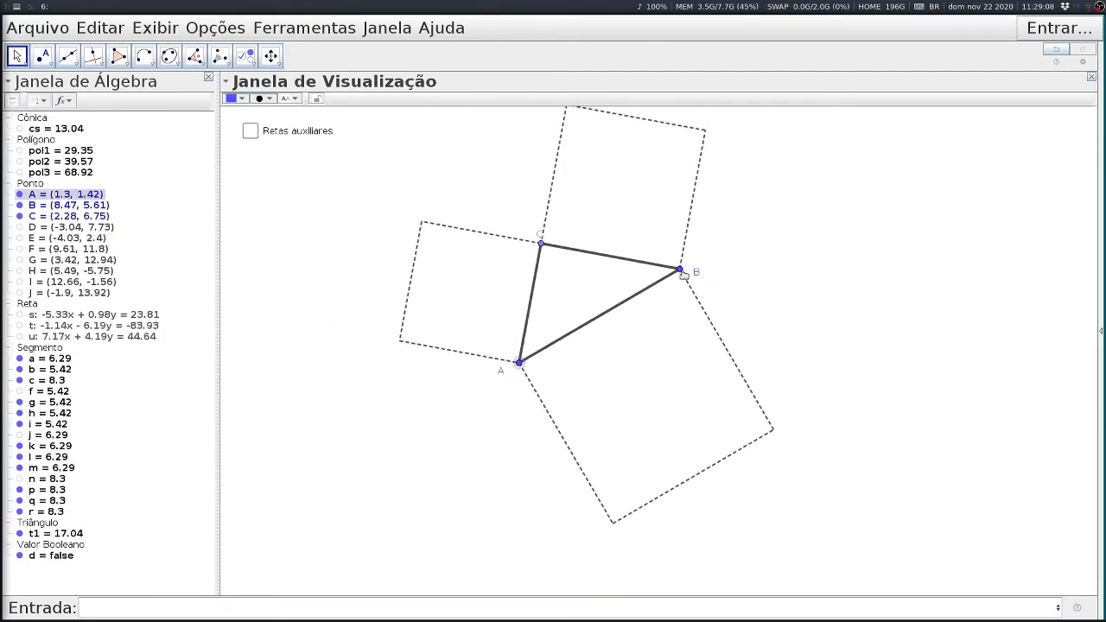
pyautogui.moveTo(682, 272); pyautogui.dragTo(723, 360)
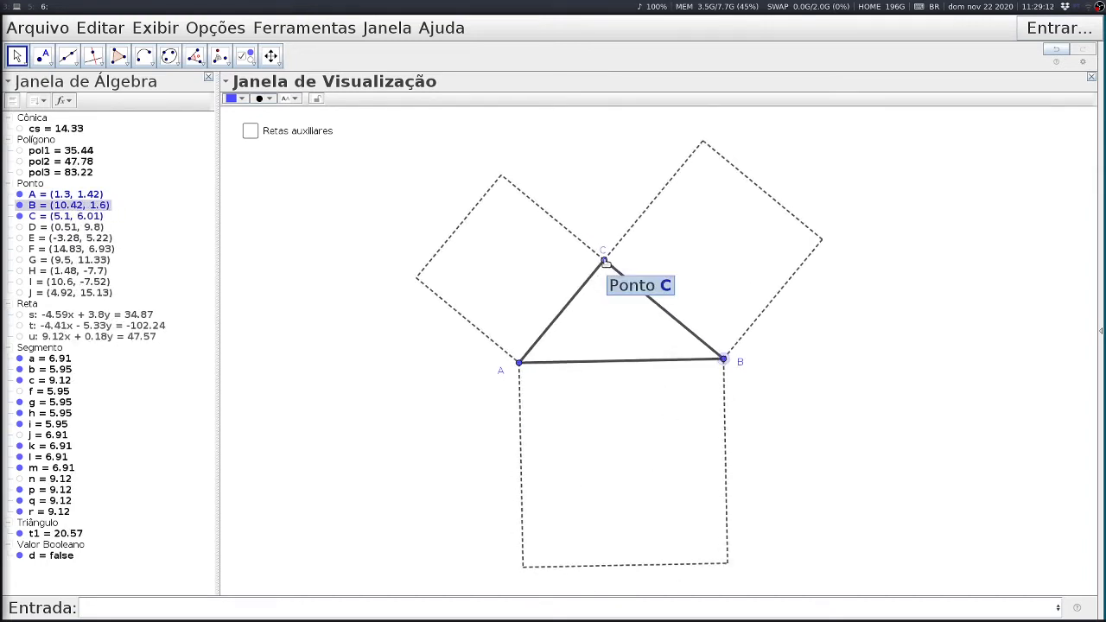
pyautogui.moveTo(605, 262)
pyautogui.mouseDown()
pyautogui.moveTo(564, 291)
pyautogui.moveTo(591, 279)
pyautogui.mouseUp()
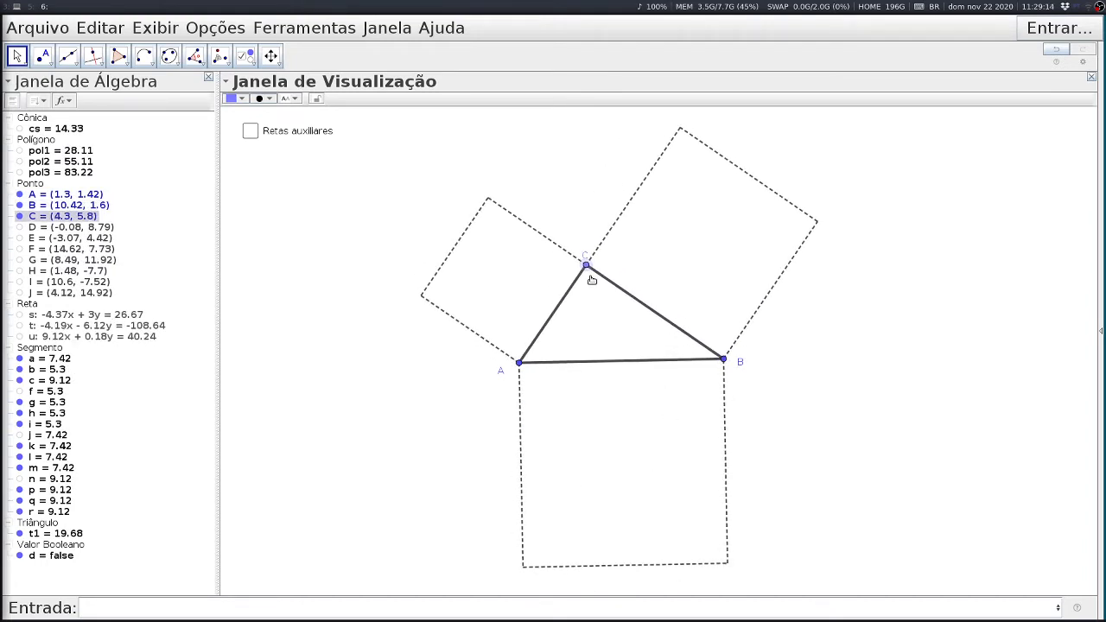
pyautogui.moveTo(723, 358); pyautogui.dragTo(660, 363)
pyautogui.click(578, 331)
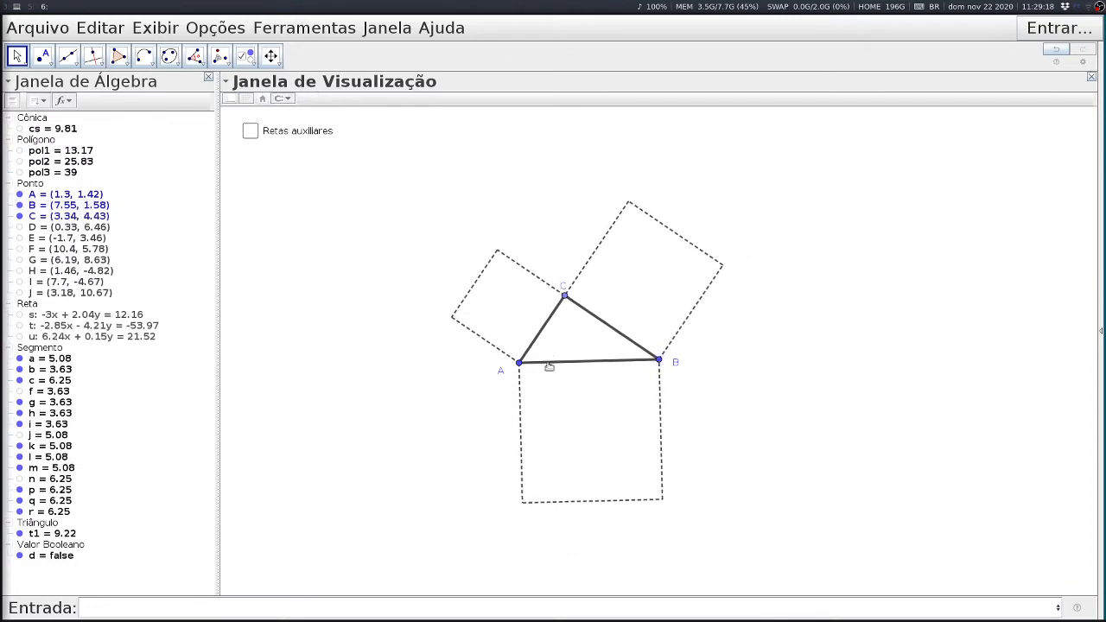
pyautogui.moveTo(563, 334)
pyautogui.mouseDown()
pyautogui.moveTo(587, 335)
pyautogui.moveTo(574, 374)
pyautogui.mouseUp()
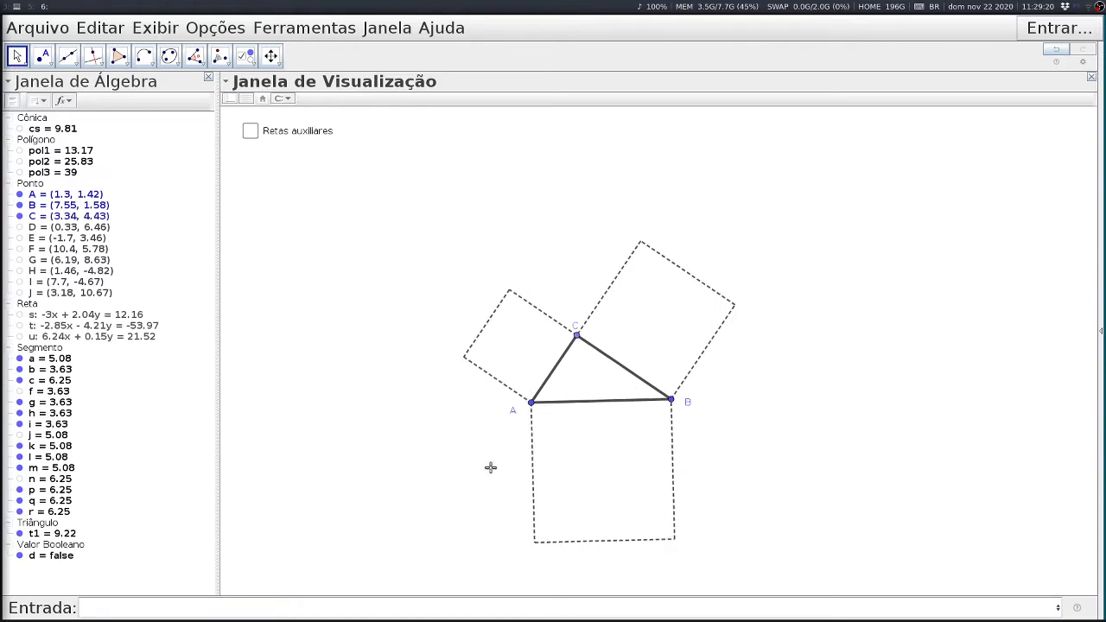
# Step: Show the auxiliary lines (Retas auxiliares), nudge vertex C slightly, and move vertex A to about (1.1, 1.63)
pyautogui.click(251, 132)
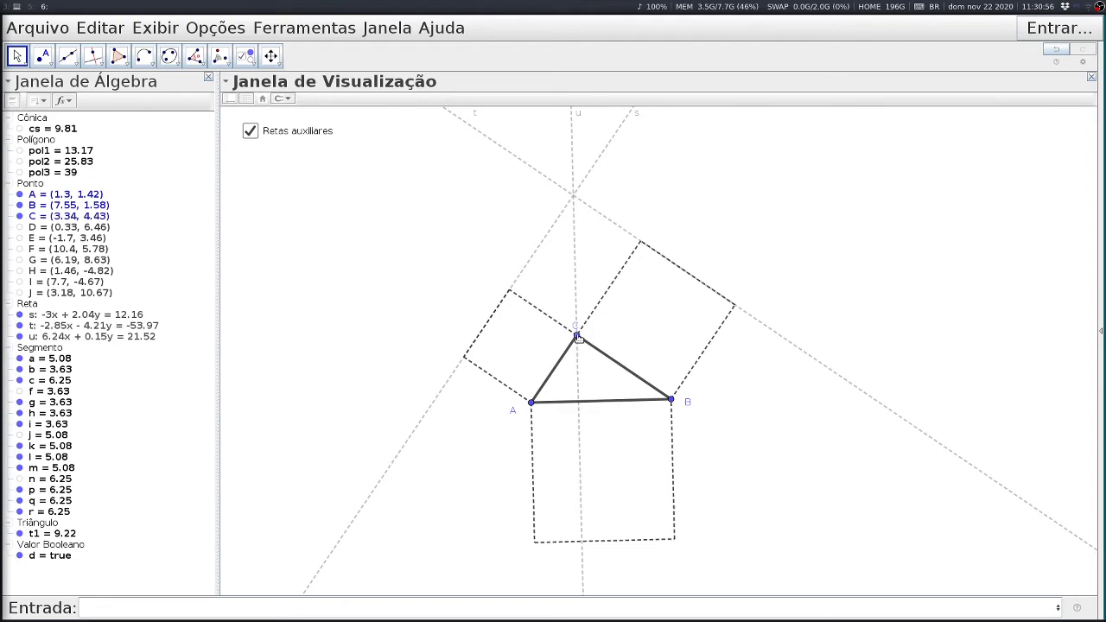
pyautogui.moveTo(577, 337)
pyautogui.mouseDown()
pyautogui.moveTo(595, 329)
pyautogui.moveTo(640, 343)
pyautogui.moveTo(669, 375)
pyautogui.moveTo(578, 335)
pyautogui.moveTo(584, 357)
pyautogui.mouseUp()
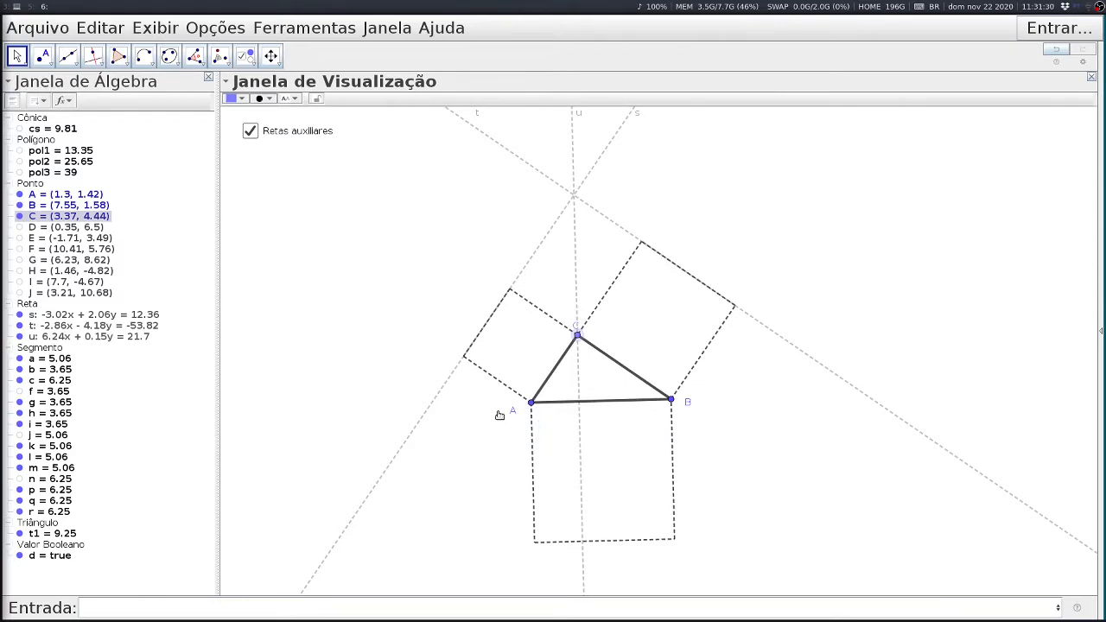
pyautogui.moveTo(531, 402); pyautogui.dragTo(526, 399)
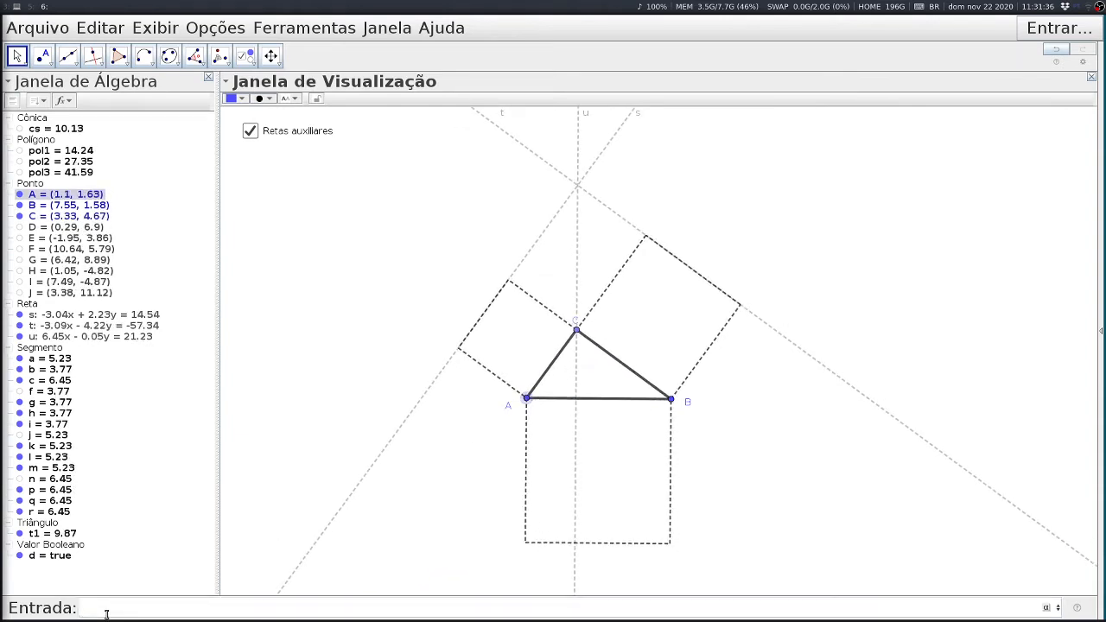
# Step: Define point P_1=A and place its label just below the label of A
pyautogui.write('P_1=A')
pyautogui.press('Return')
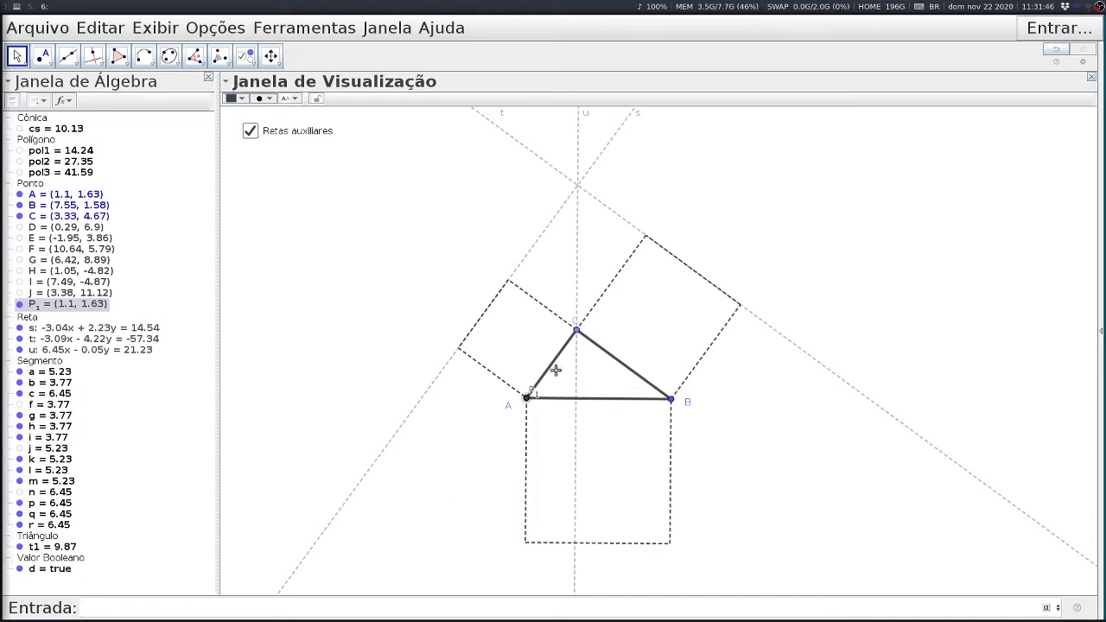
pyautogui.click(508, 415)
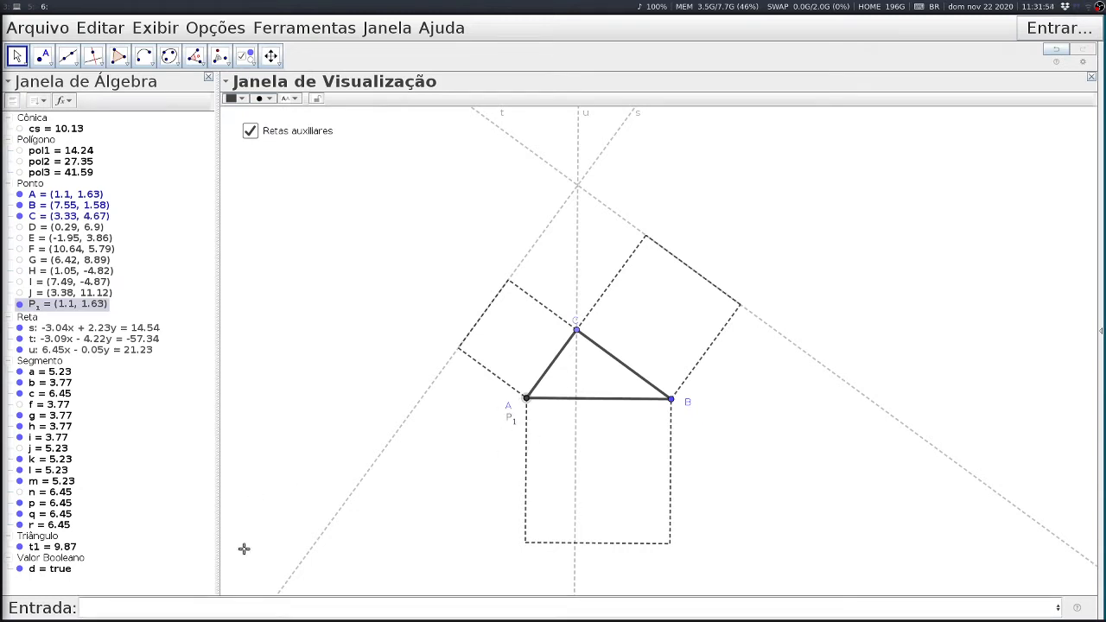
# Step: Define point P_2=C by adapting the previous point definition
pyautogui.click(96, 610)
pyautogui.press('Up')
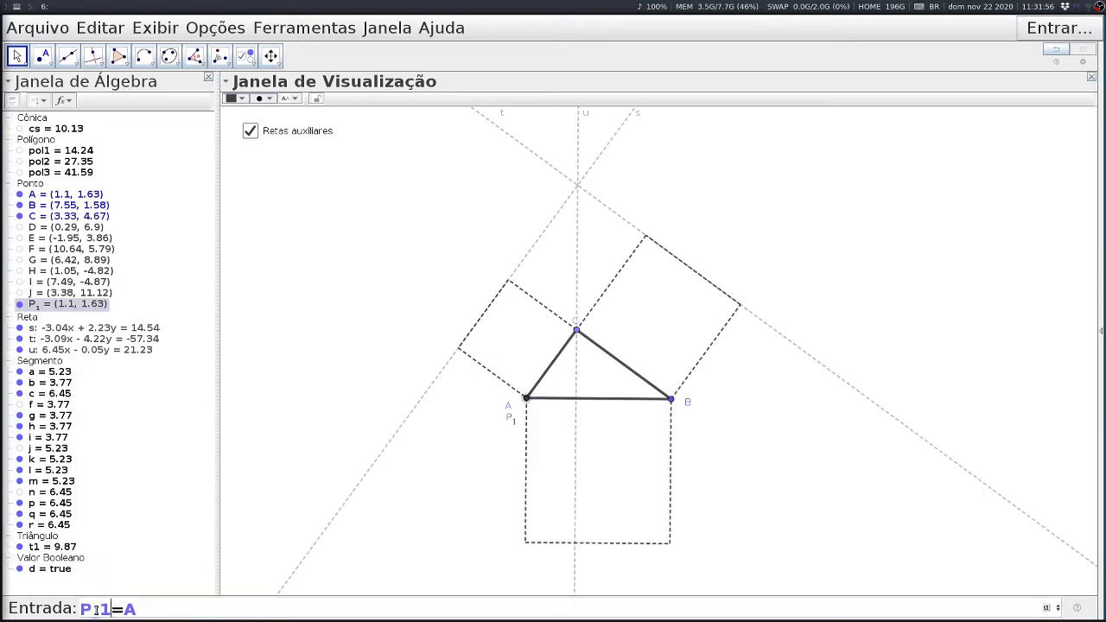
pyautogui.press('BackSpace')
pyautogui.write('2')
pyautogui.press('BackSpace')
pyautogui.press('Return')
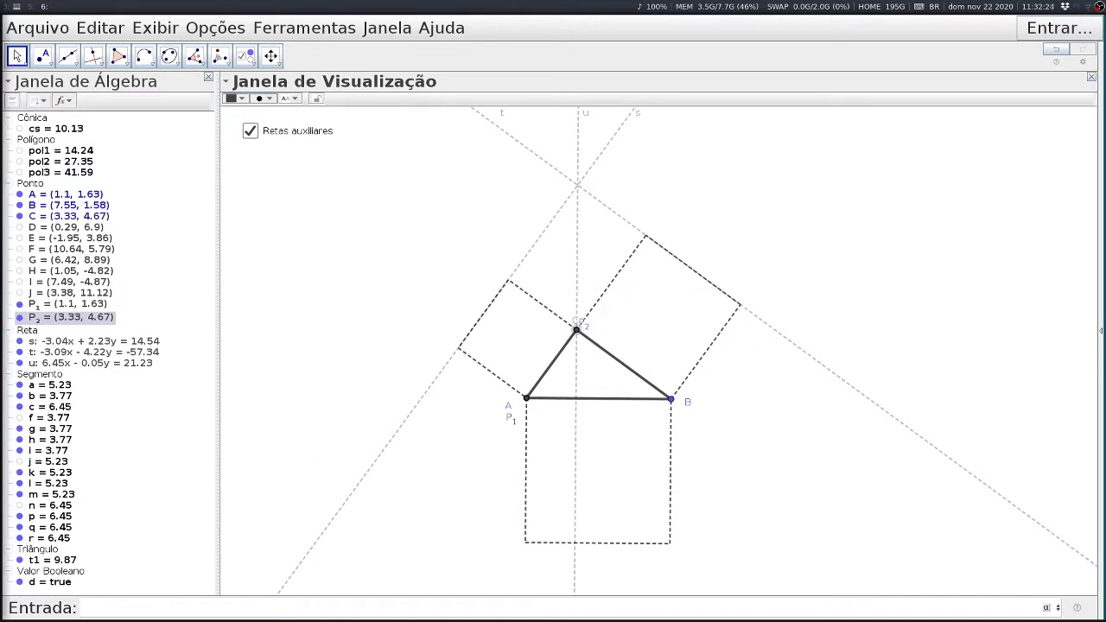
# Step: Define point P_3=D at the upper outer corner of the square on leg AC
pyautogui.click(160, 606)
pyautogui.press('Up')
pyautogui.press('Return')
pyautogui.press('BackSpace')
pyautogui.write('3')
pyautogui.press('Delete')
pyautogui.write('D')
pyautogui.press('Return')
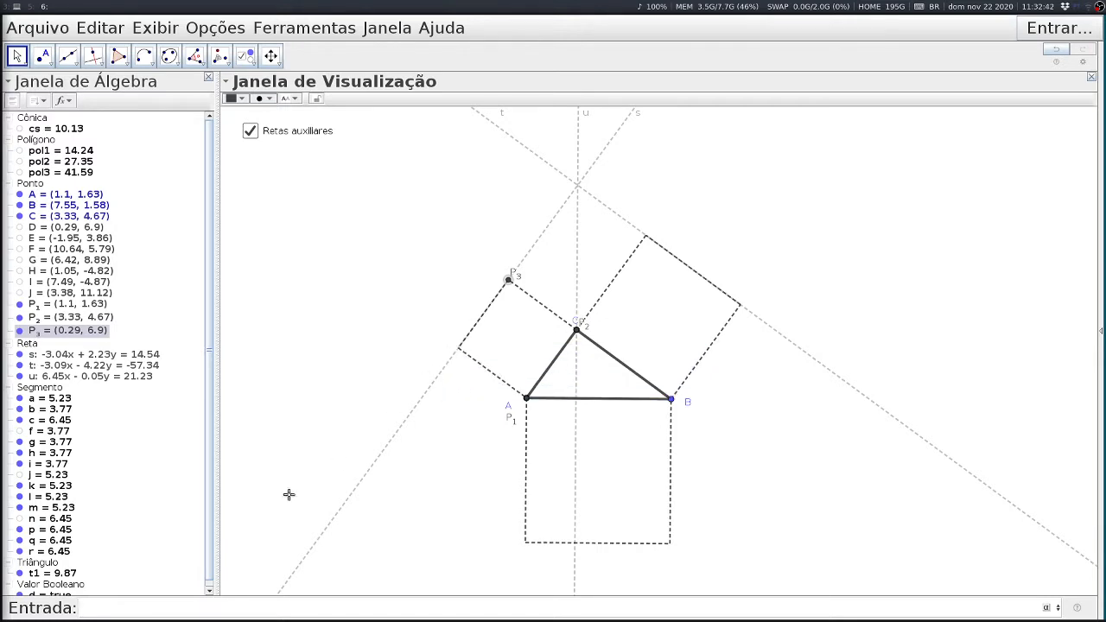
# Step: Define point P_4=E and move its label clear of the square on leg AC
pyautogui.press('Up')
pyautogui.press('Return')
pyautogui.write('4')
pyautogui.press('BackSpace')
pyautogui.write('E')
pyautogui.press('Return')
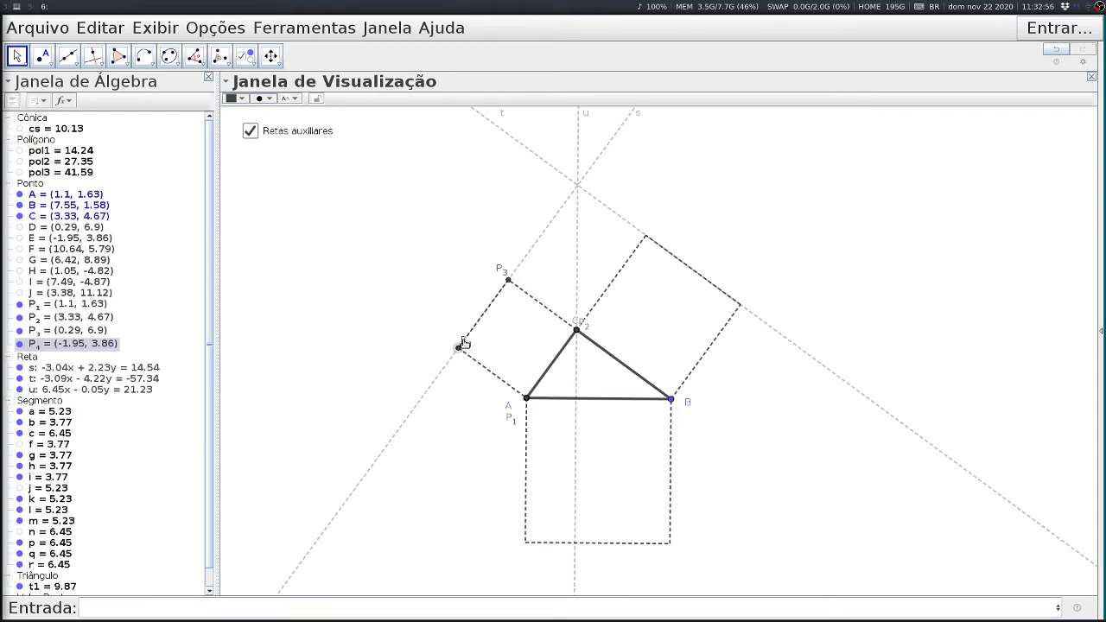
pyautogui.moveTo(464, 343); pyautogui.dragTo(446, 338)
# Step: Create the polygon Polígono(P_1, P_2, P_3, P_4) over the square on leg AC
pyautogui.click(100, 610)
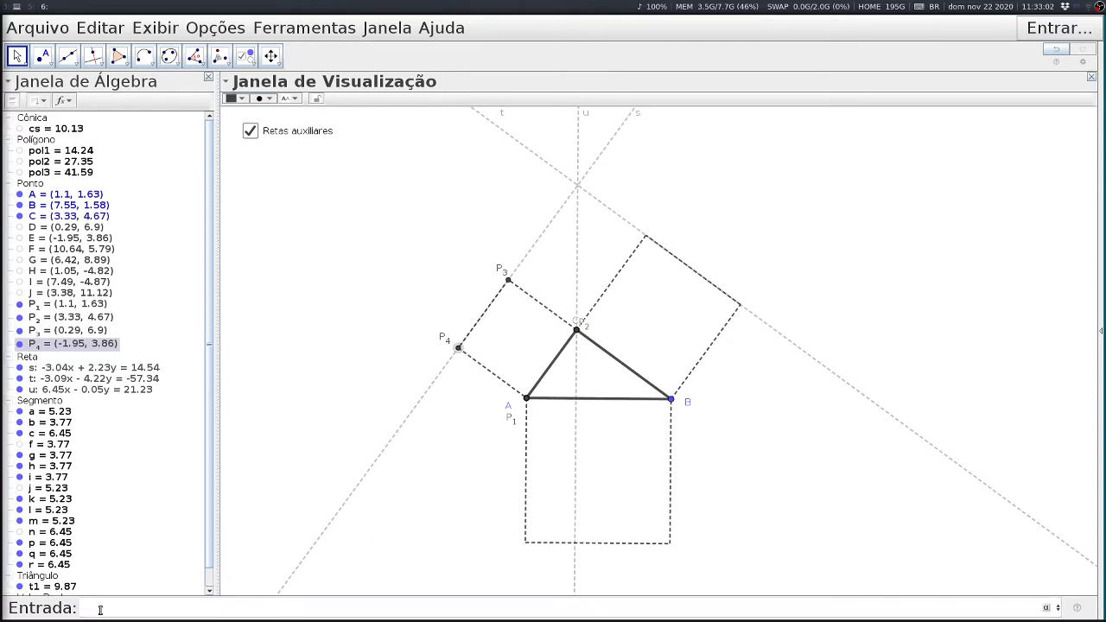
pyautogui.write('poli')
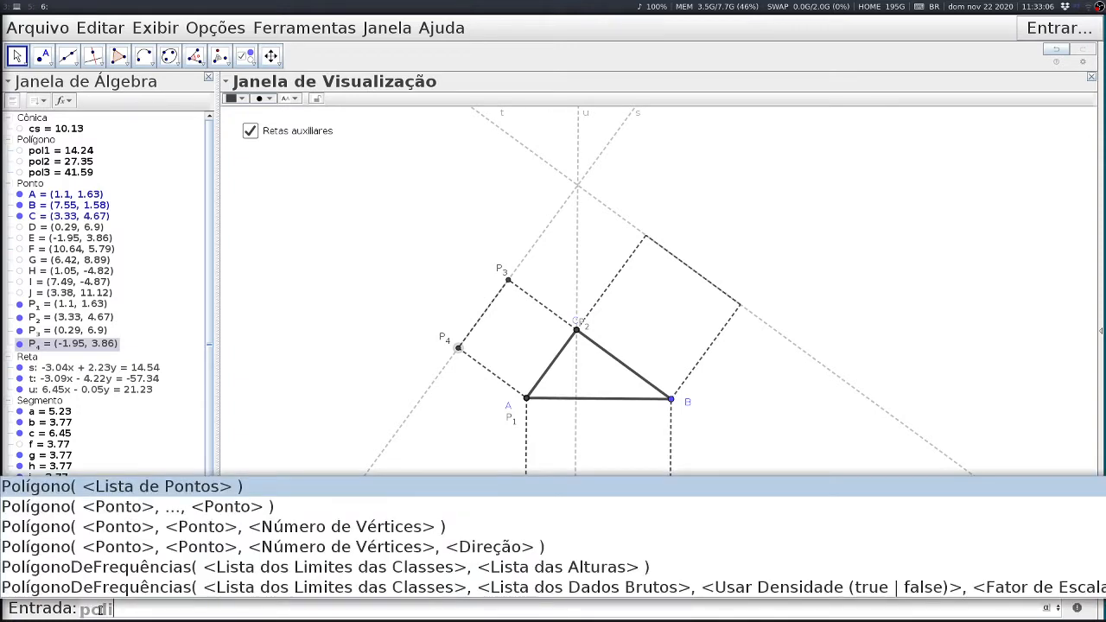
pyautogui.click(140, 508)
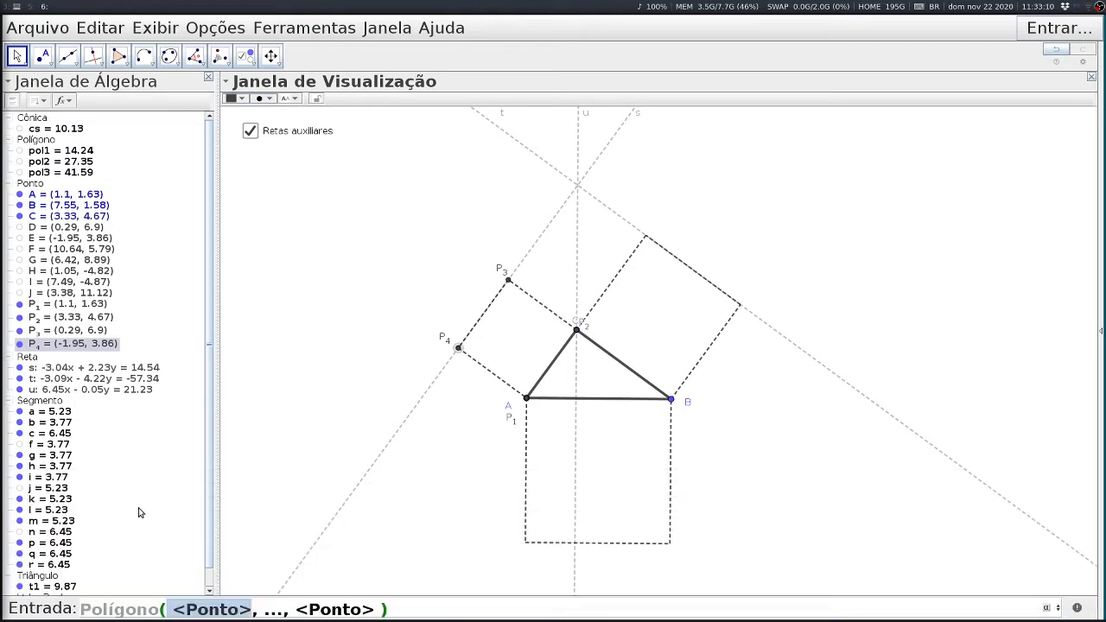
pyautogui.write('P')
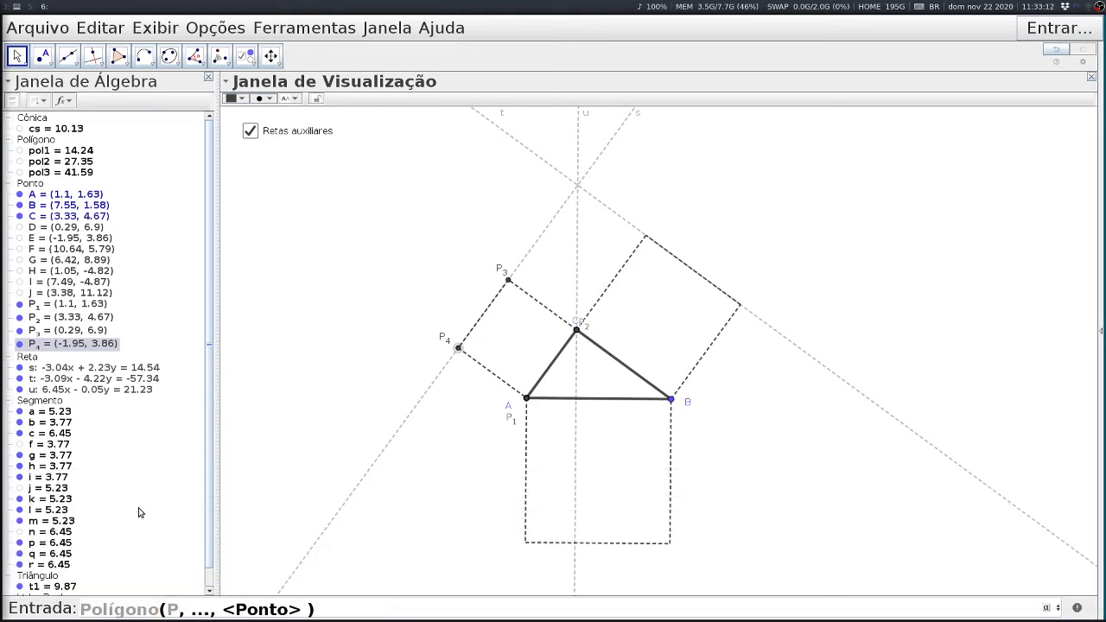
pyautogui.write('_1')
pyautogui.press('Tab')
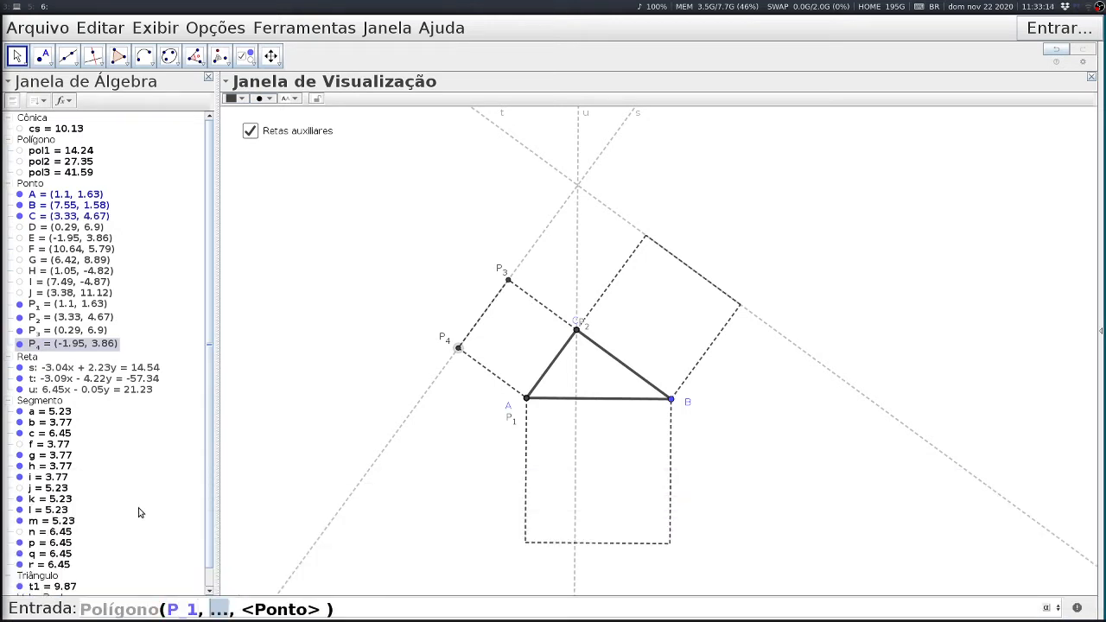
pyautogui.write('P_2')
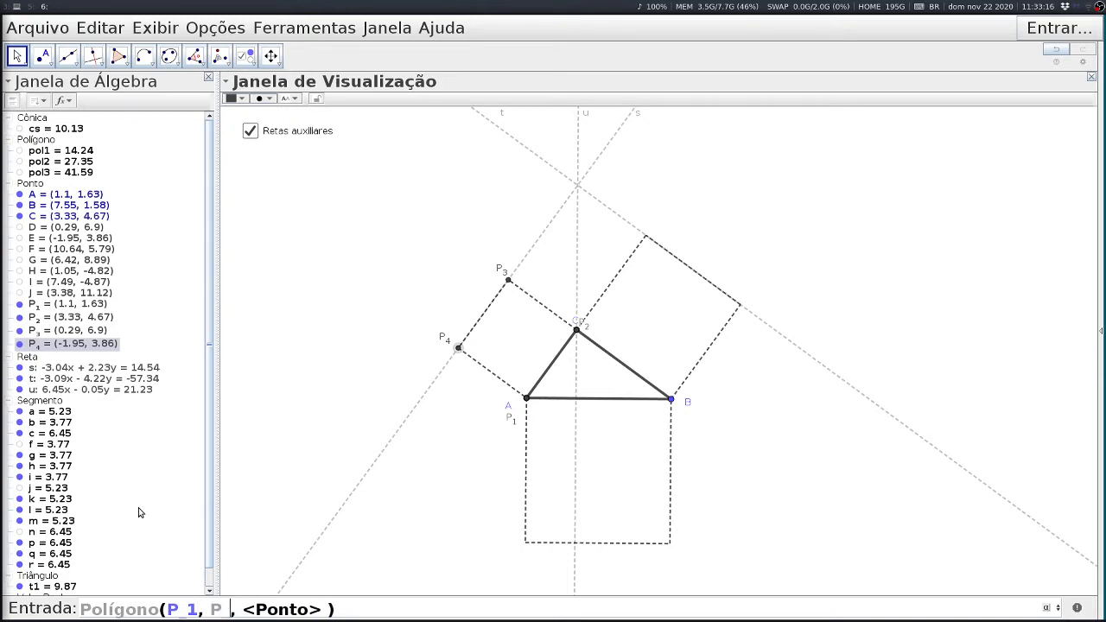
pyautogui.press('Tab')
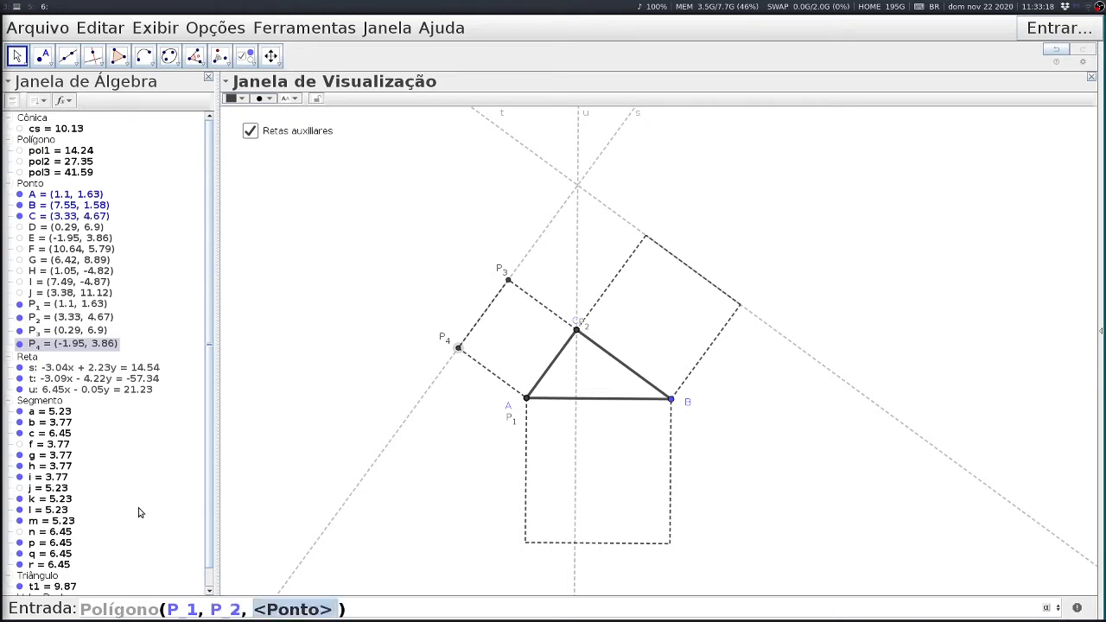
pyautogui.write('P_3')
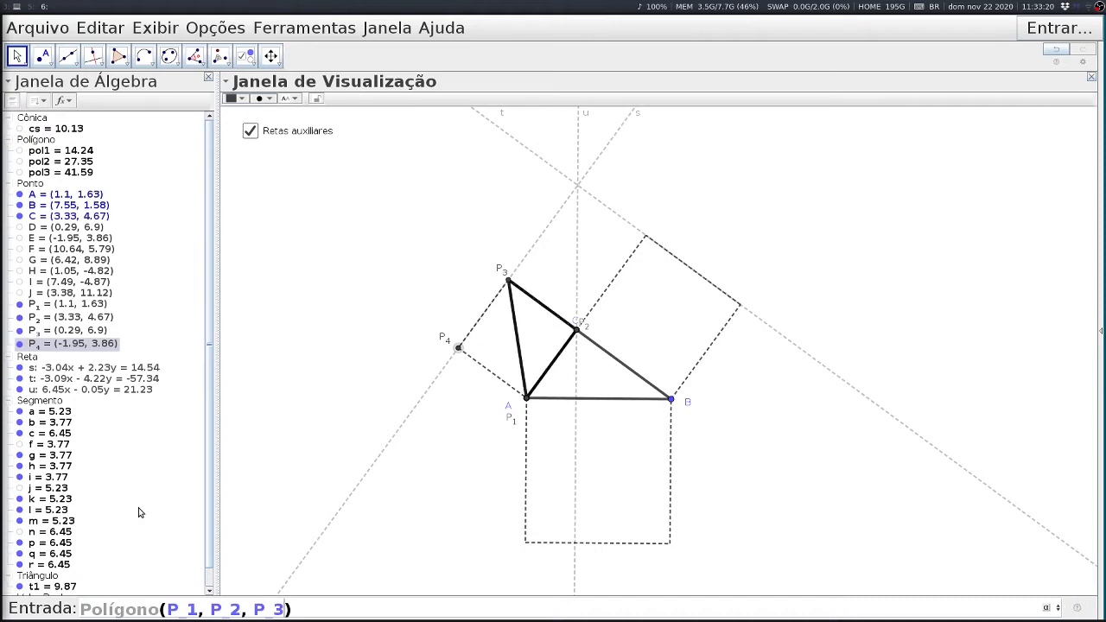
pyautogui.write(',')
pyautogui.write('P ')
pyautogui.write('_4')
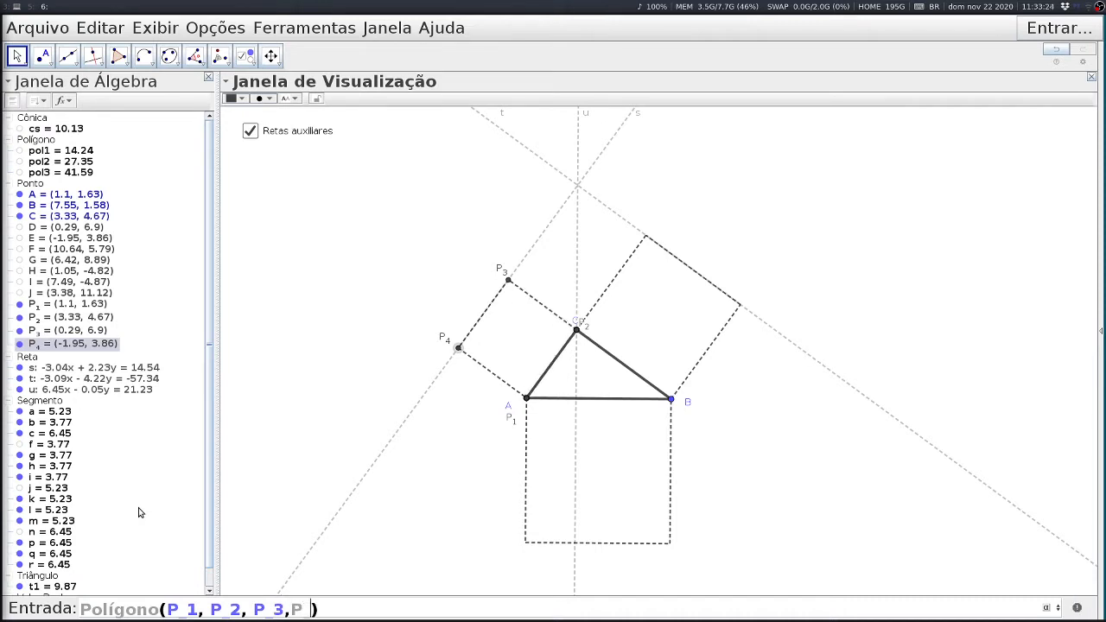
pyautogui.press('Return')
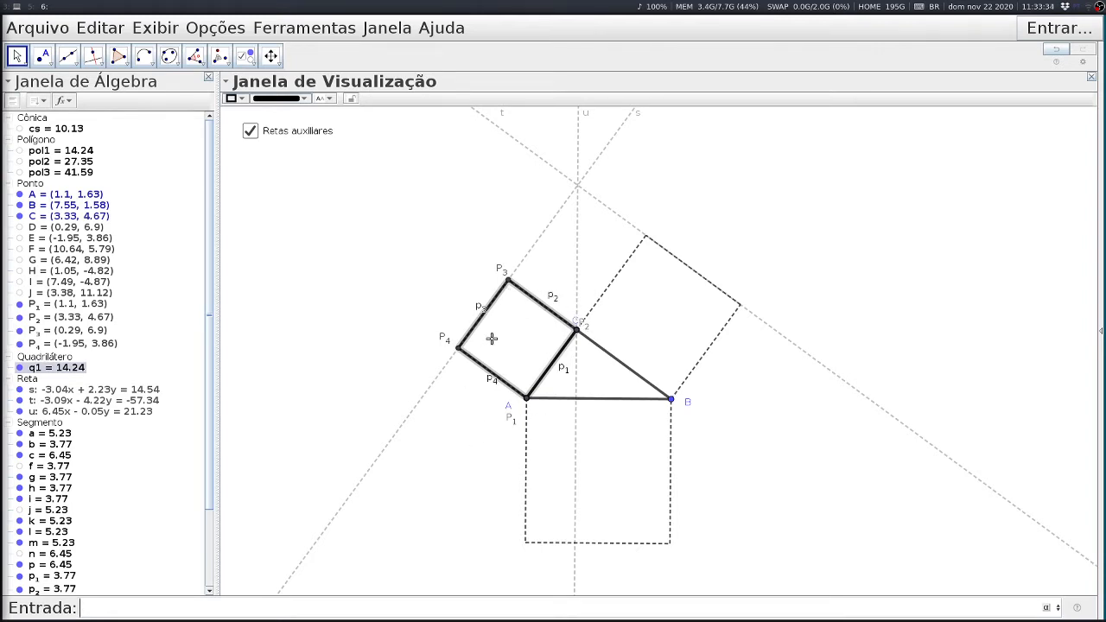
# Step: Fill the quadrilateral with solid blue at full opacity
pyautogui.click(232, 99)
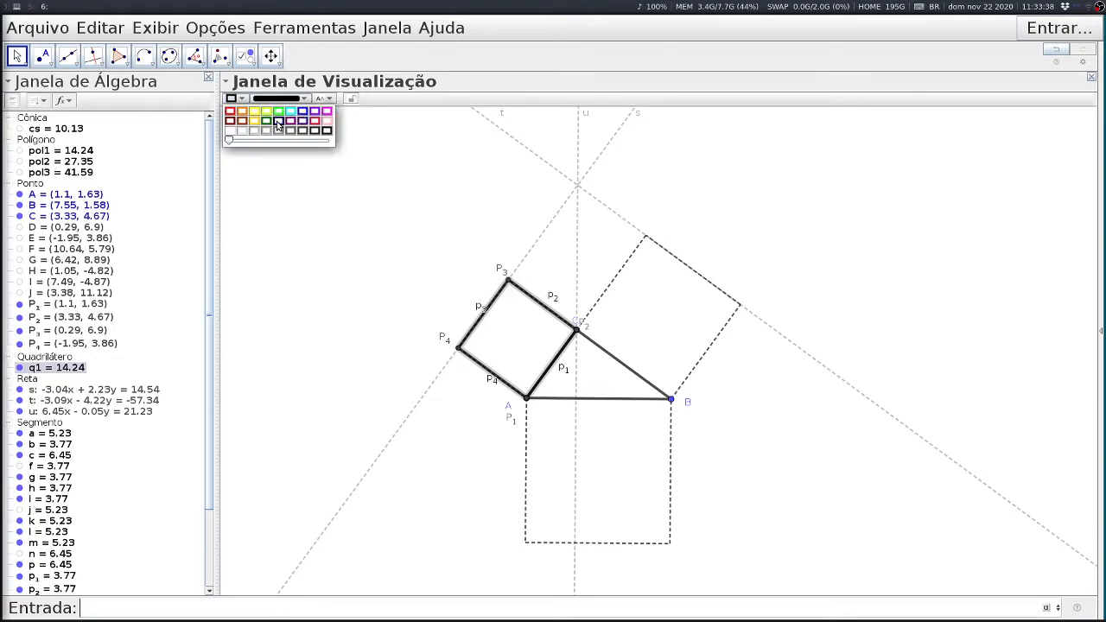
pyautogui.click(278, 121)
pyautogui.moveTo(251, 138); pyautogui.dragTo(330, 140)
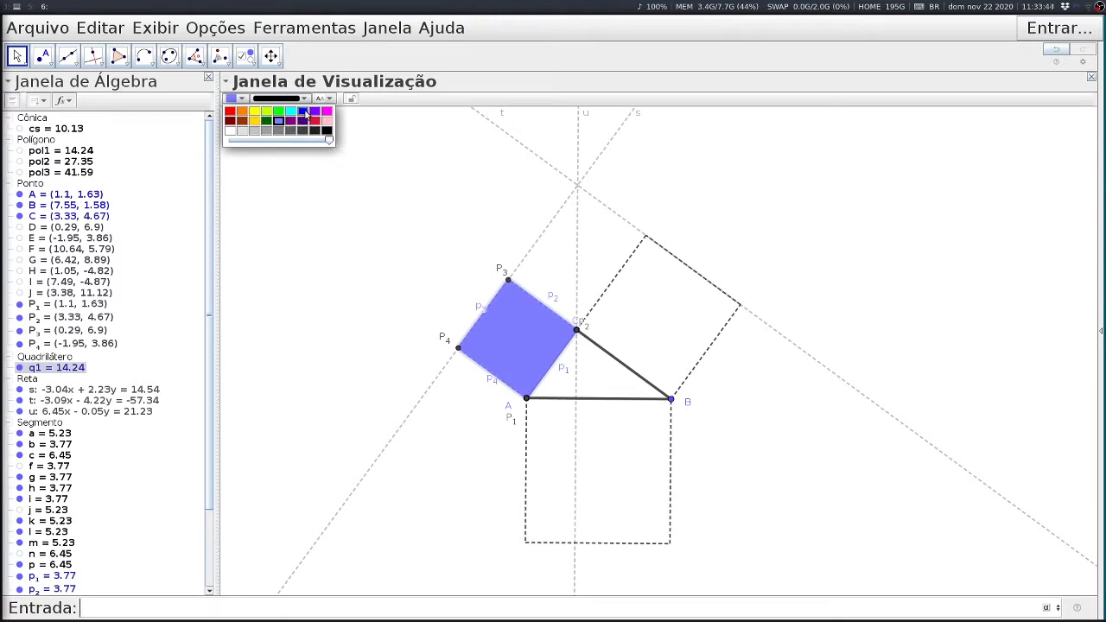
pyautogui.click(302, 115)
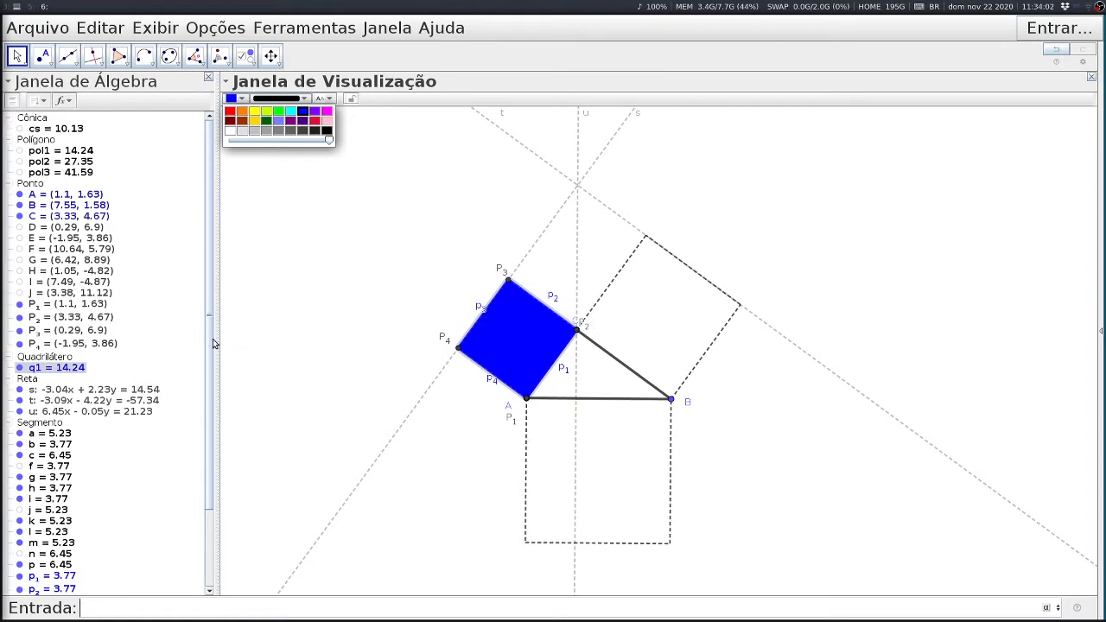
# Step: Hide the labels of the blue square's four side segments, p_1 to p_4
pyautogui.moveTo(210, 339); pyautogui.dragTo(207, 463)
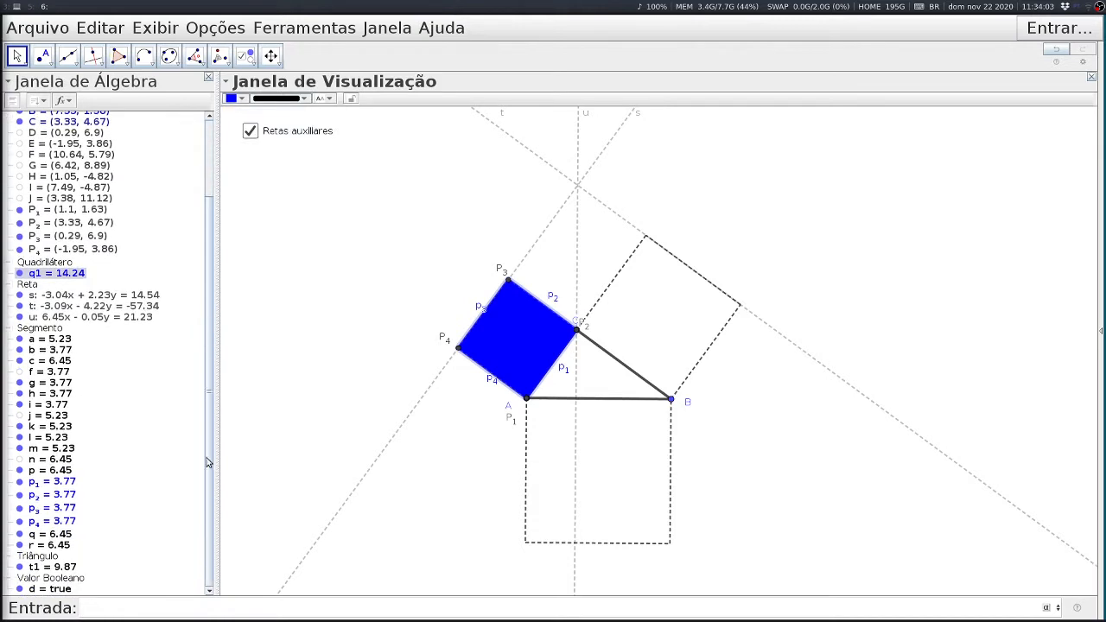
pyautogui.click(45, 487)
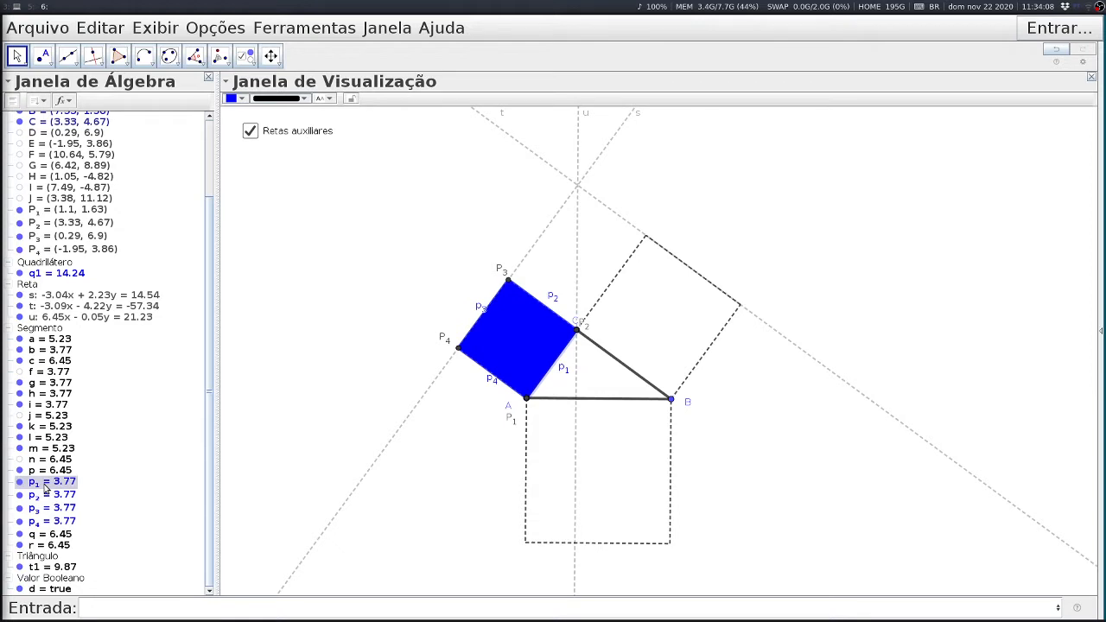
pyautogui.keyDown('shift'); pyautogui.click(53, 522); pyautogui.keyUp('shift')
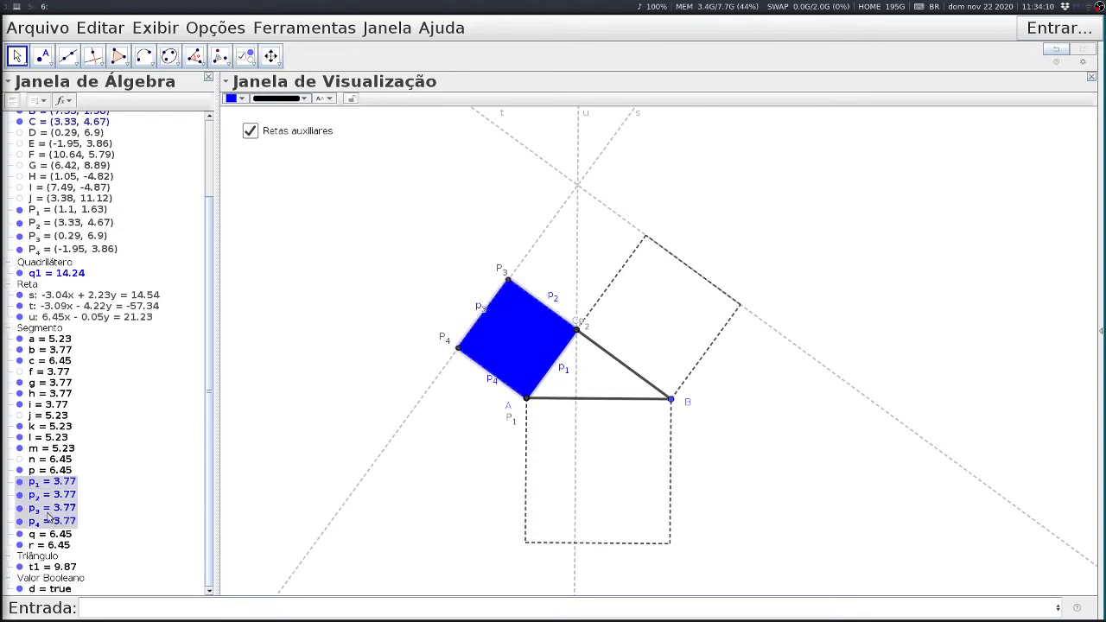
pyautogui.rightClick(45, 499)
pyautogui.click(107, 522)
# Step: Hide points P_1, P_2 and P_3, and toggle the visibility of P_4 off and back on
pyautogui.click(20, 211)
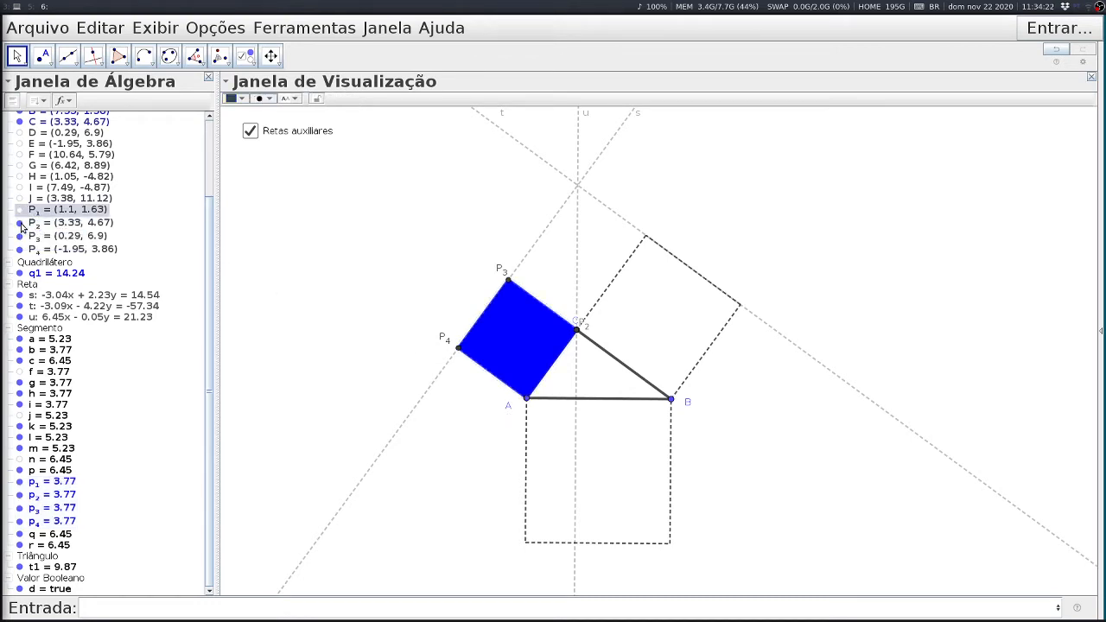
pyautogui.click(20, 224)
pyautogui.click(19, 237)
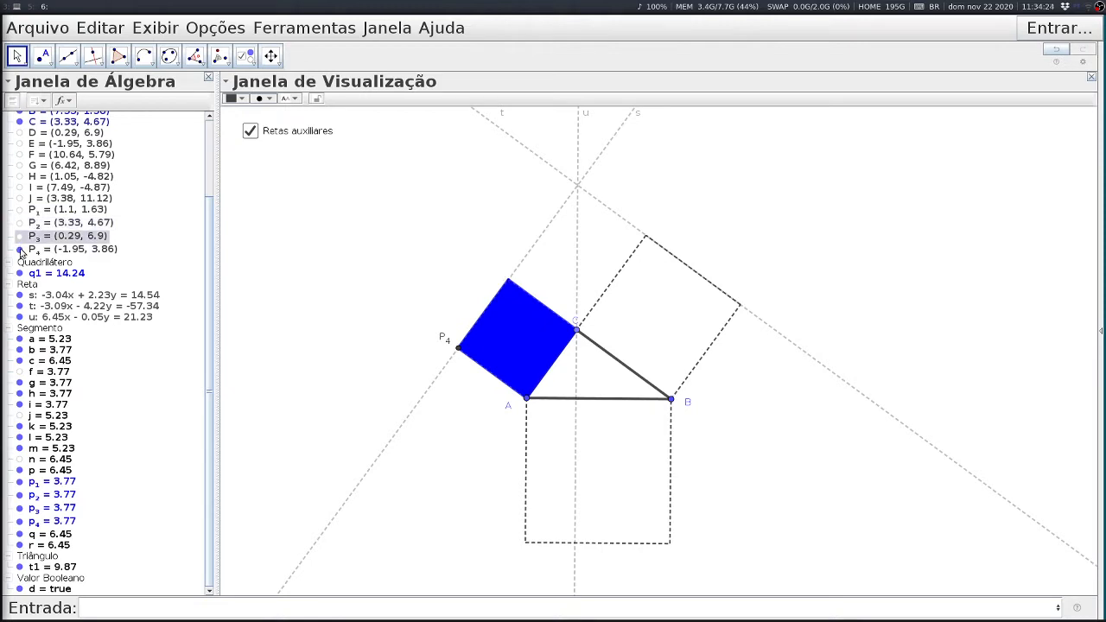
pyautogui.click(20, 249)
pyautogui.click(20, 250)
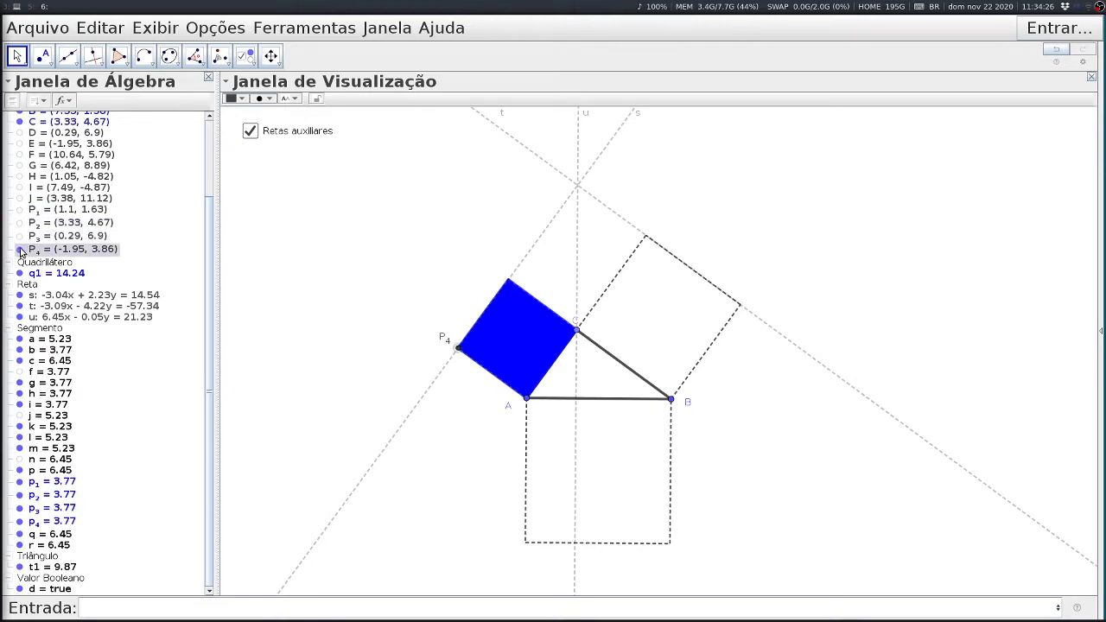
# Step: Show points P_3, P_2 and P_1 of the blue square again
pyautogui.click(20, 236)
pyautogui.click(20, 223)
pyautogui.click(20, 210)
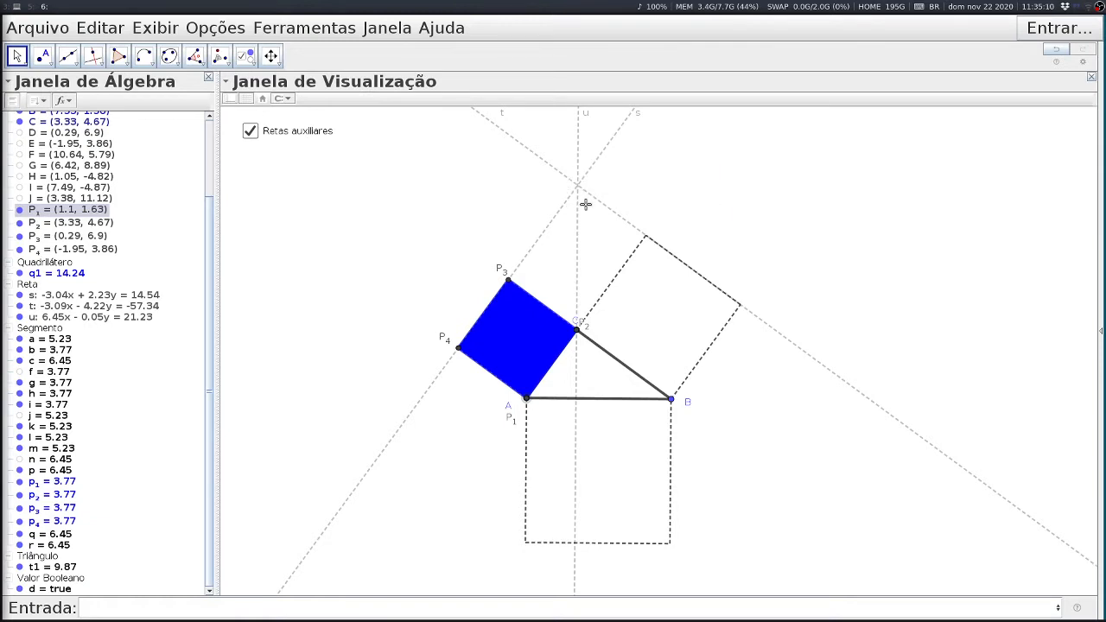
# Step: Show point J and its label at the intersection of auxiliary lines s and t
pyautogui.click(19, 198)
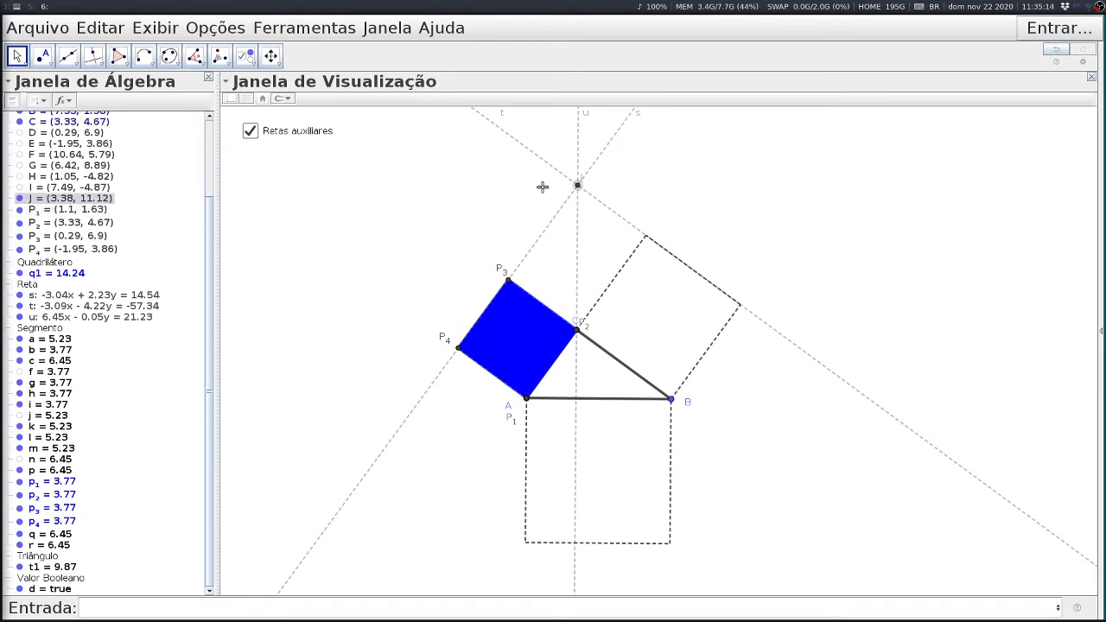
pyautogui.click(578, 184)
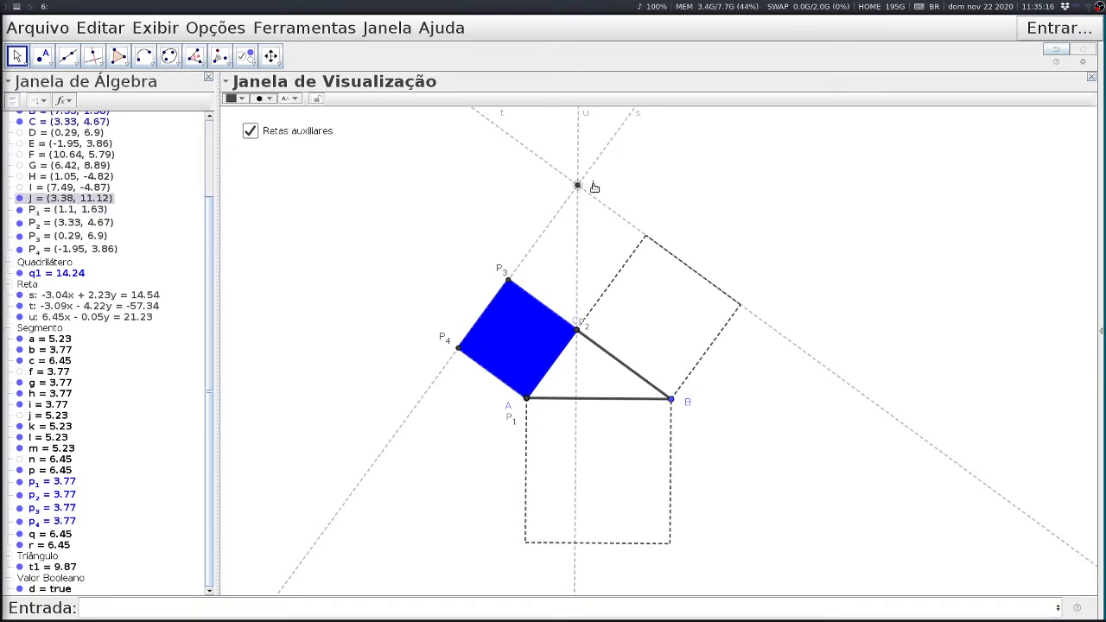
pyautogui.click(436, 224)
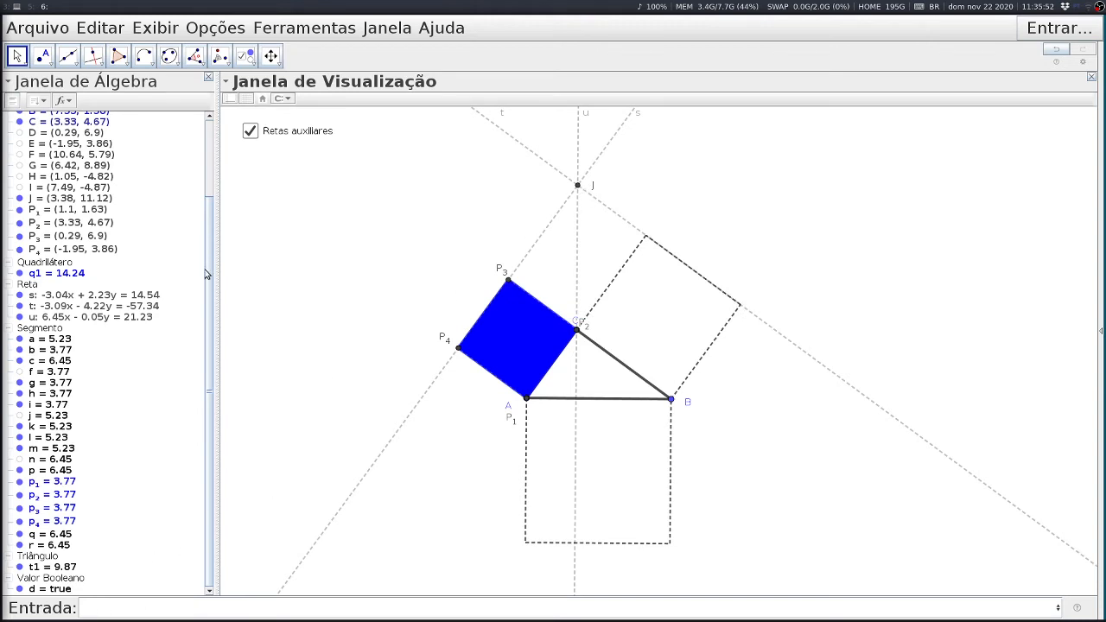
# Step: Define u = J-P_3 as the translation vector from P_3 to J, replacing auxiliary line u
pyautogui.moveTo(211, 271)
pyautogui.mouseDown()
pyautogui.moveTo(223, 174)
pyautogui.moveTo(208, 288)
pyautogui.mouseUp()
pyautogui.click(104, 607)
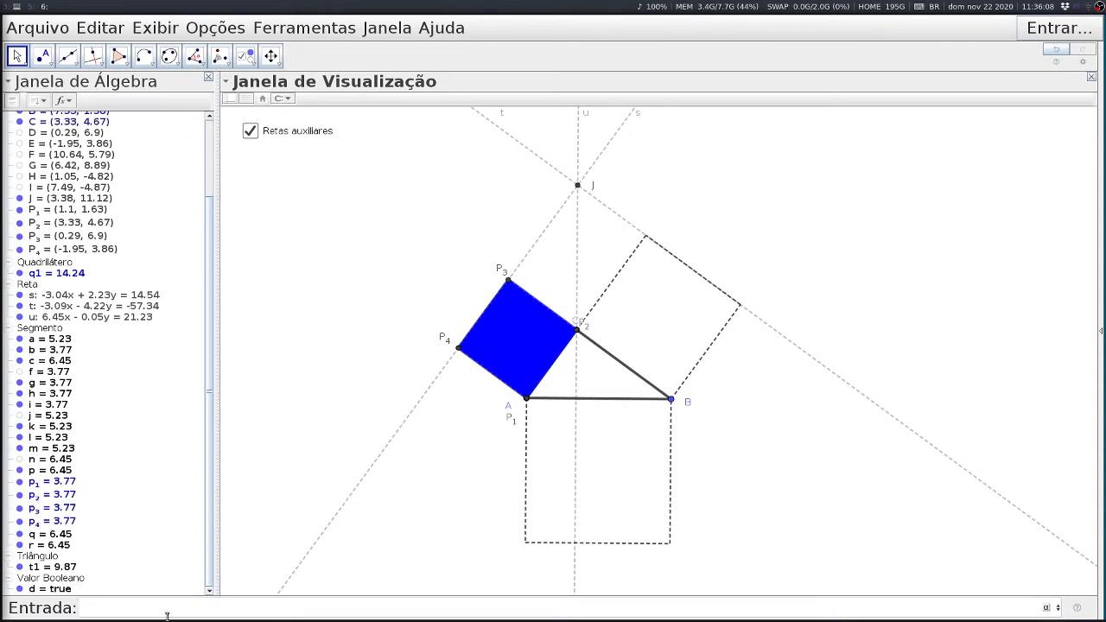
pyautogui.write('u = ')
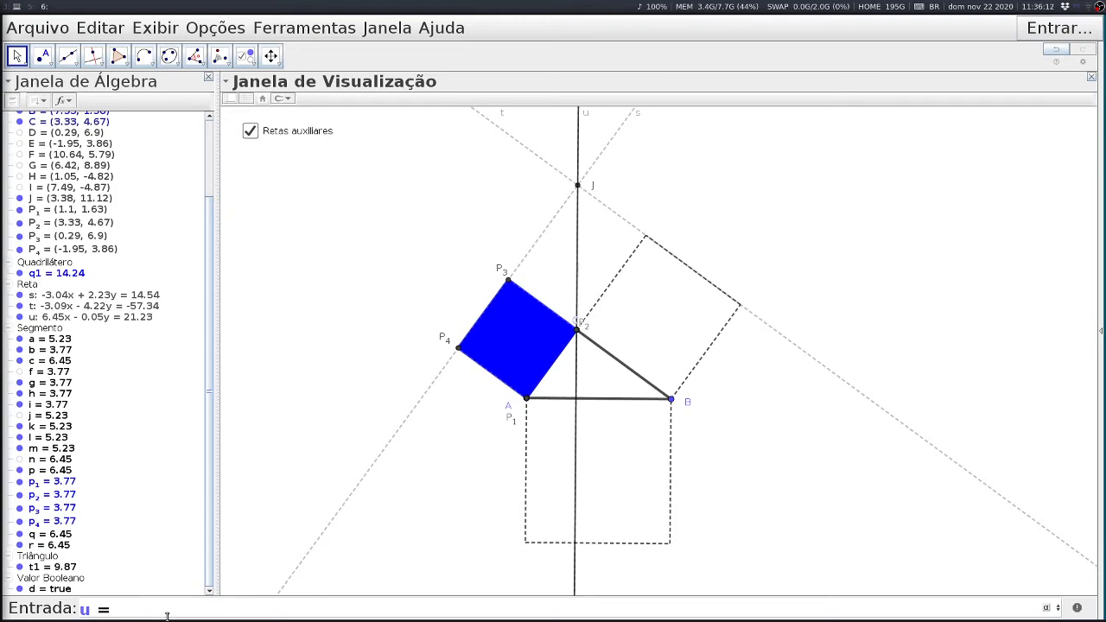
pyautogui.write('J')
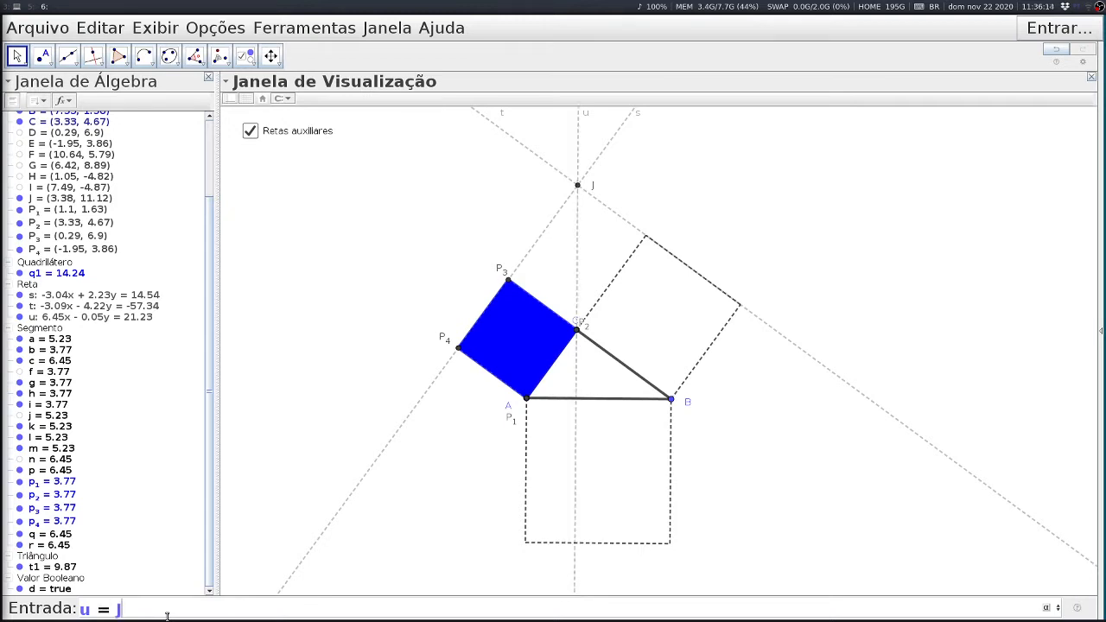
pyautogui.write('-P_3')
pyautogui.press('Return')
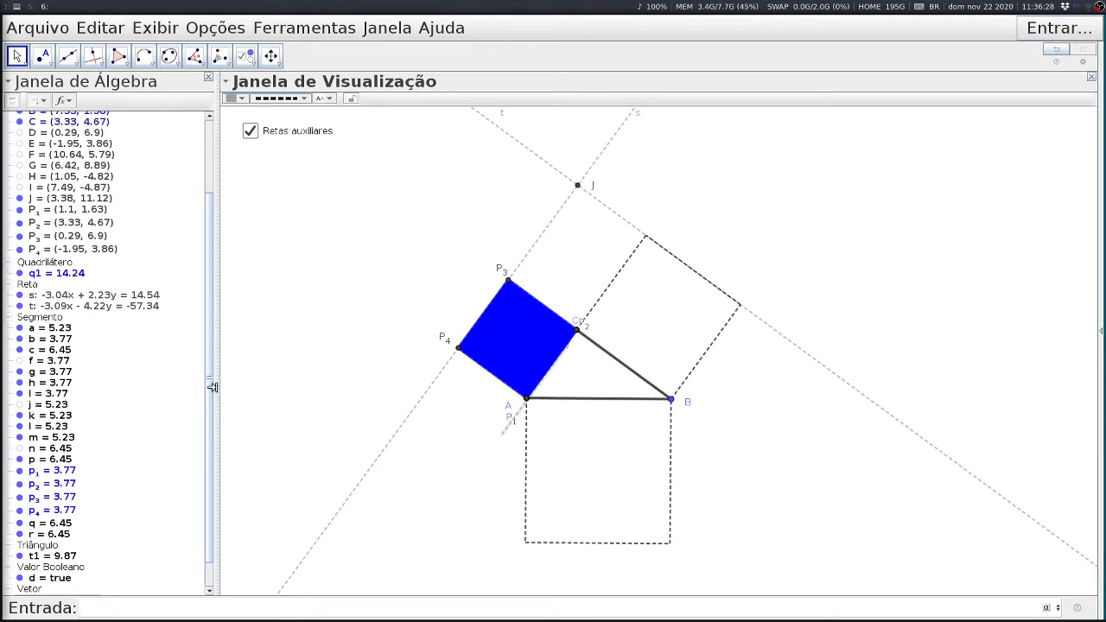
# Step: Check the definition of P_3, redefine vector u as J - D, and verify the new definition
pyautogui.scroll(-2, 210, 395)
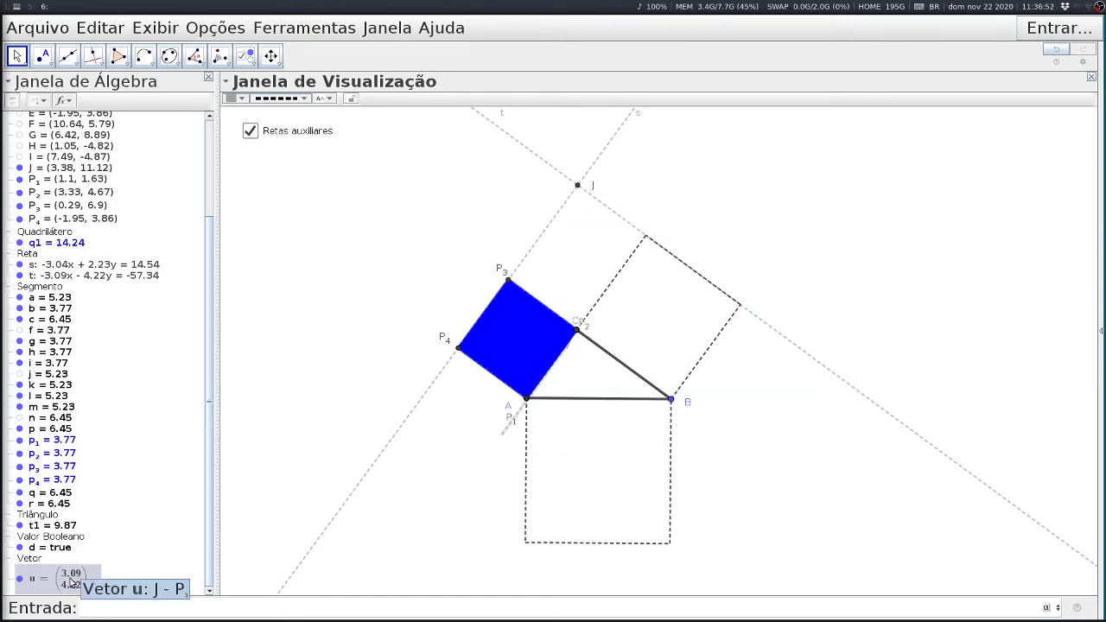
pyautogui.doubleClick(80, 207)
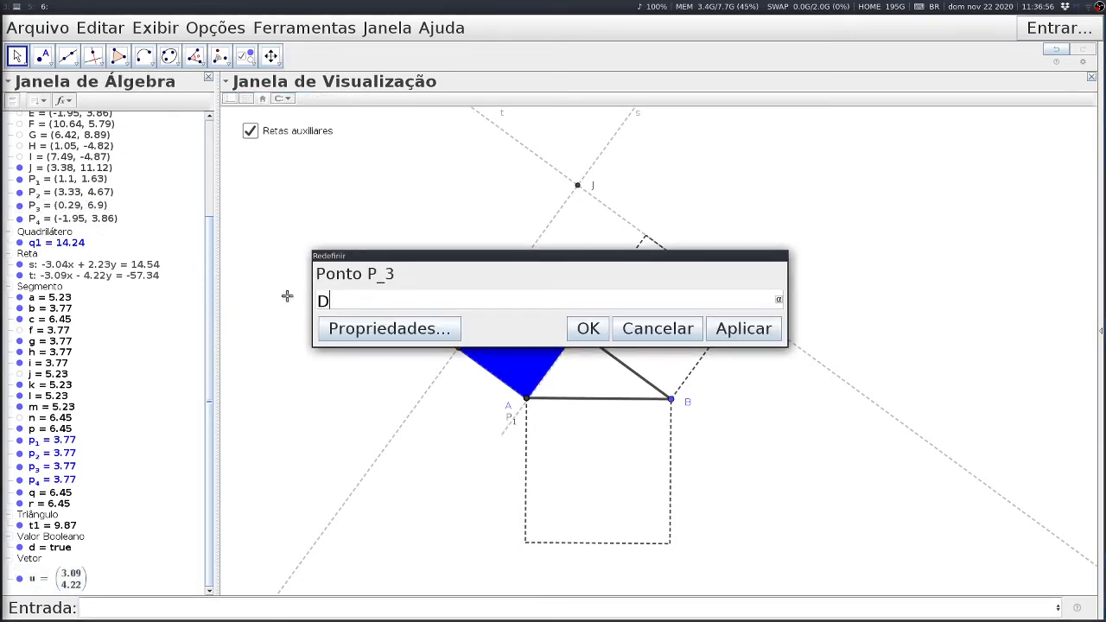
pyautogui.click(657, 330)
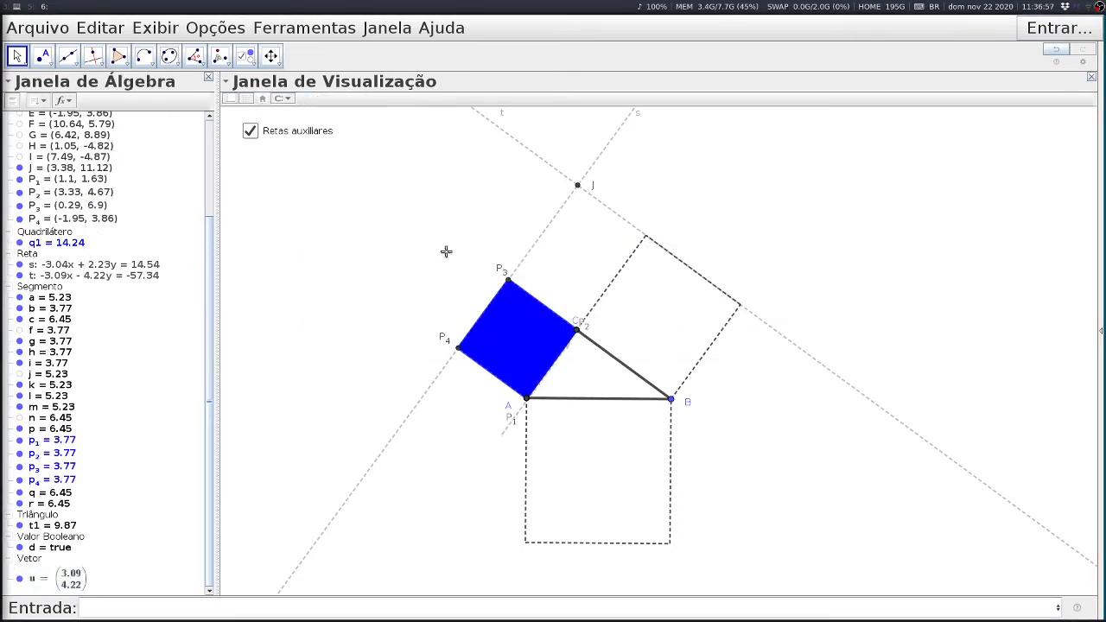
pyautogui.doubleClick(75, 579)
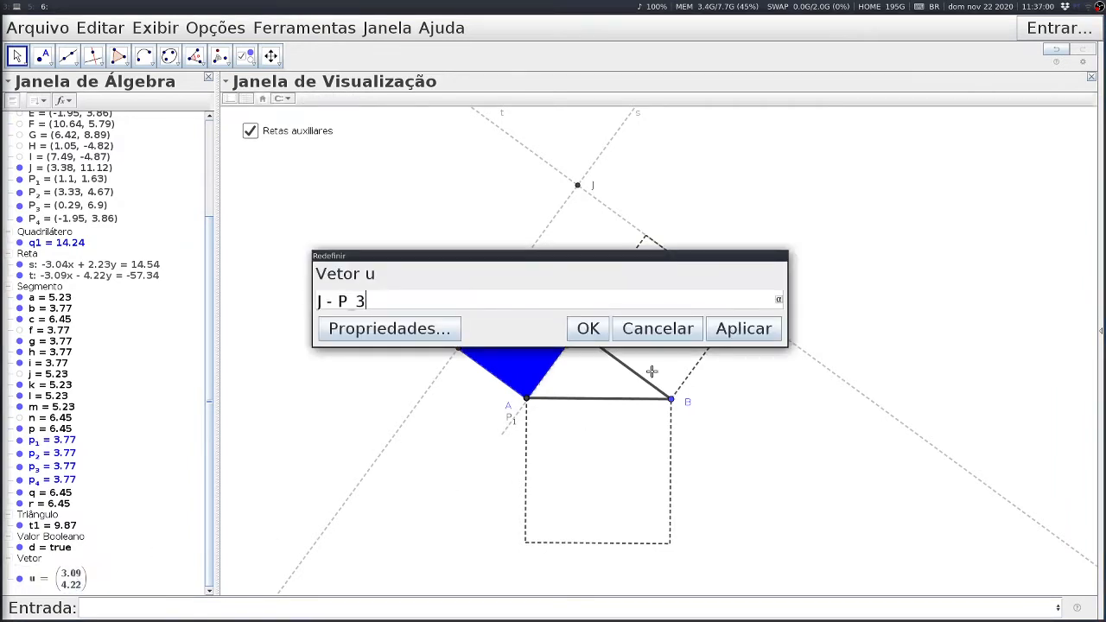
pyautogui.press('BackSpace')
pyautogui.write('D')
pyautogui.press('Return')
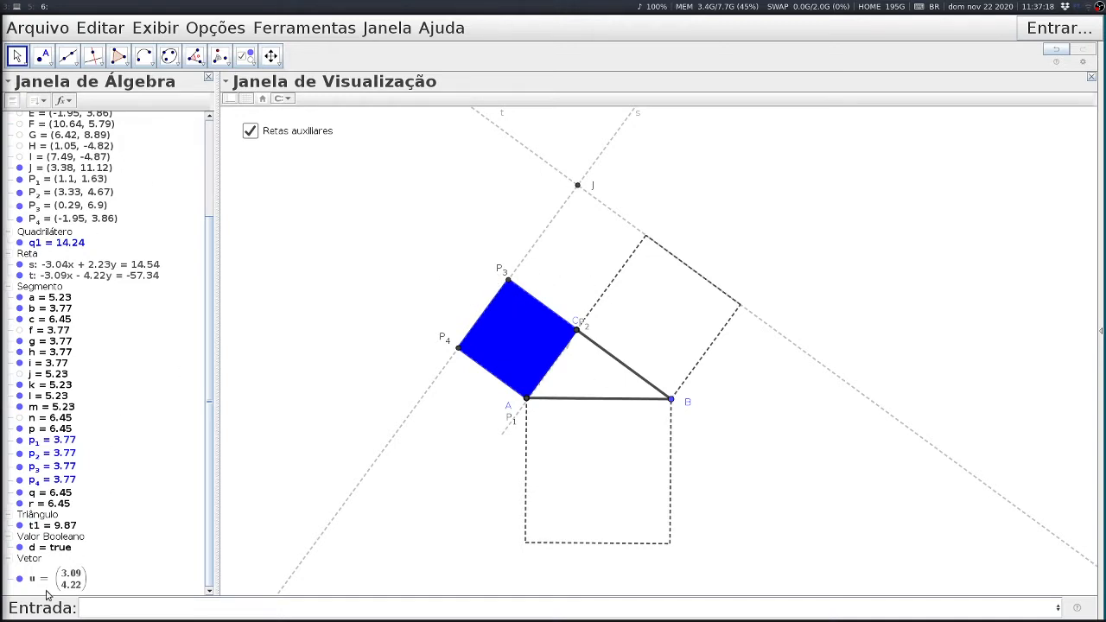
pyautogui.doubleClick(76, 579)
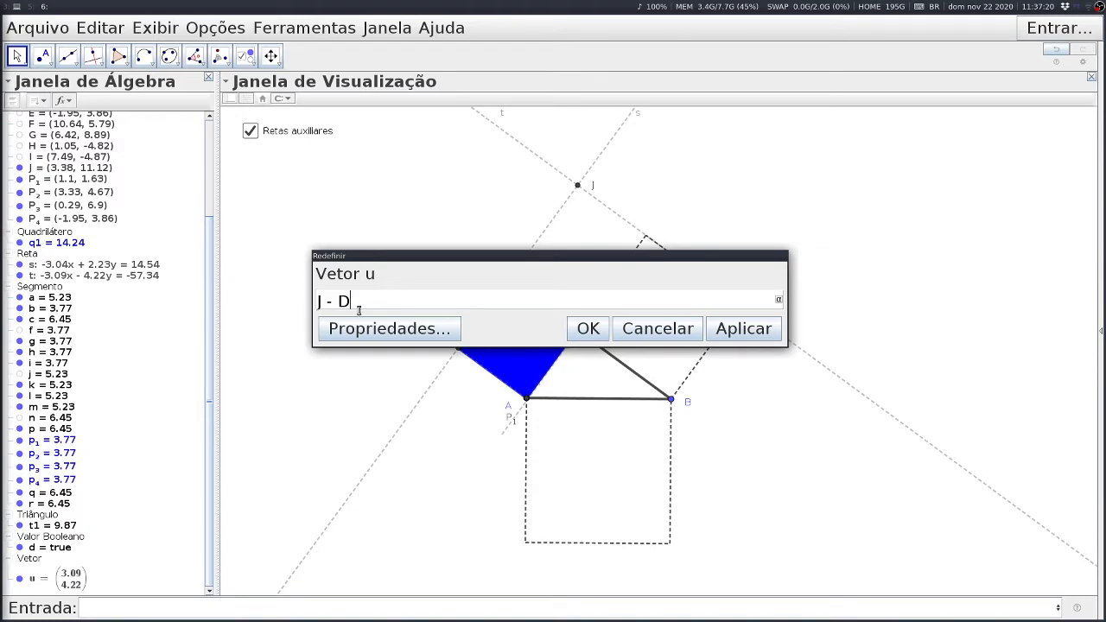
pyautogui.click(666, 334)
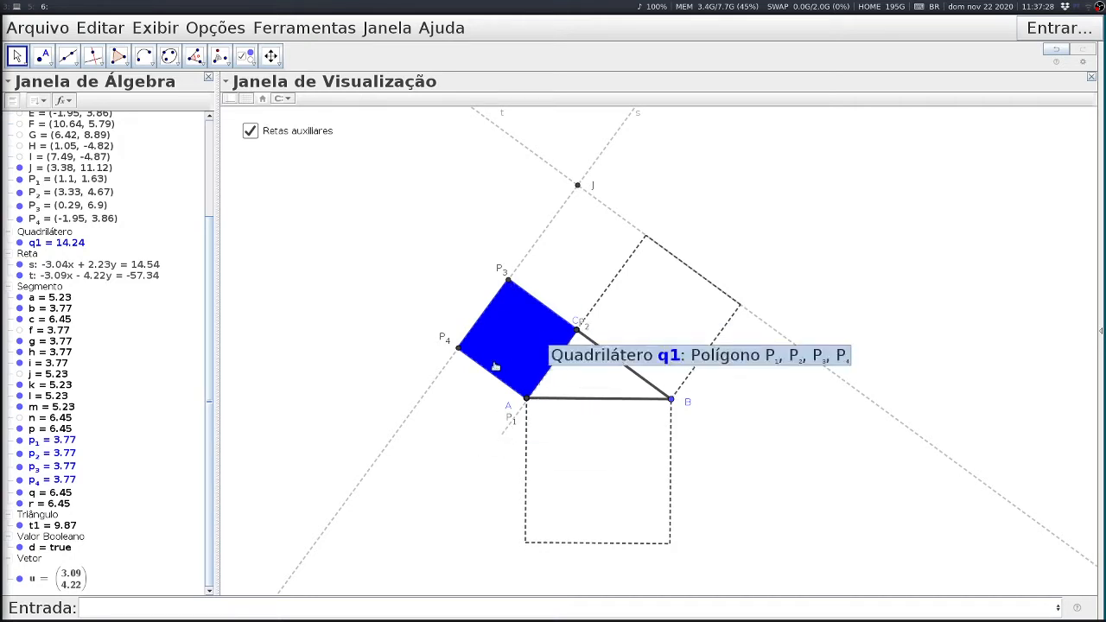
# Step: Try to hide vector u in the drawing
pyautogui.click(19, 581)
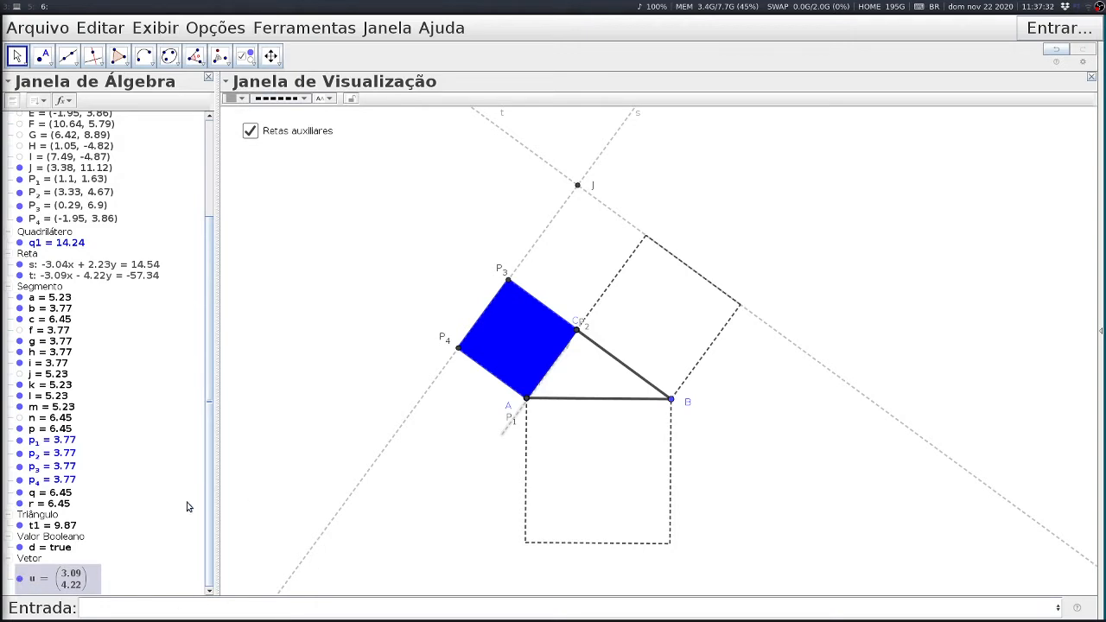
pyautogui.click(292, 429)
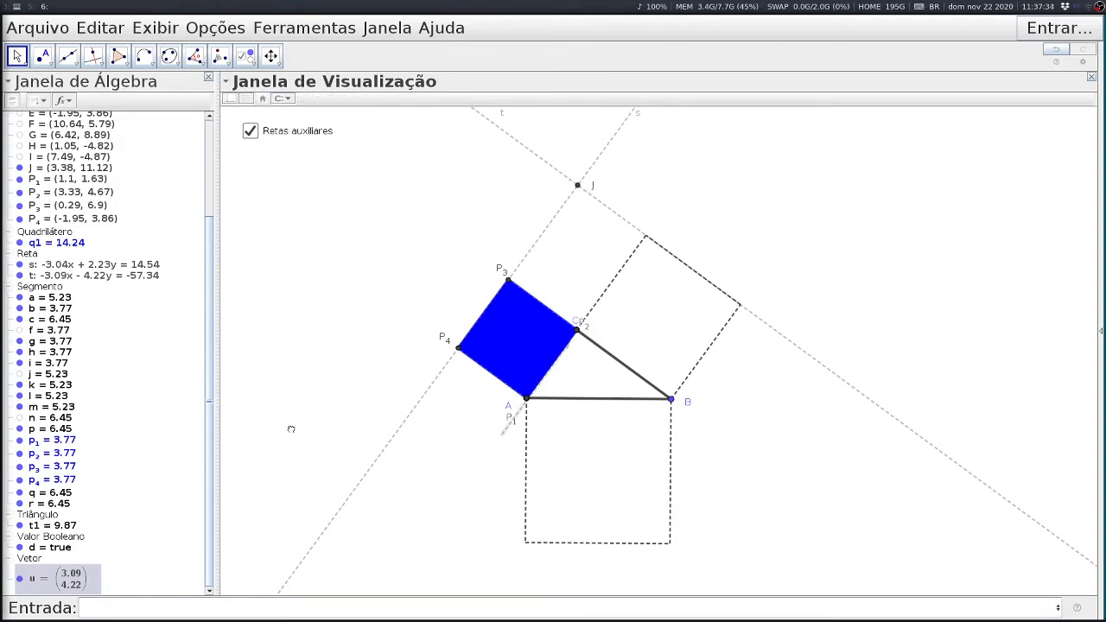
pyautogui.click(18, 582)
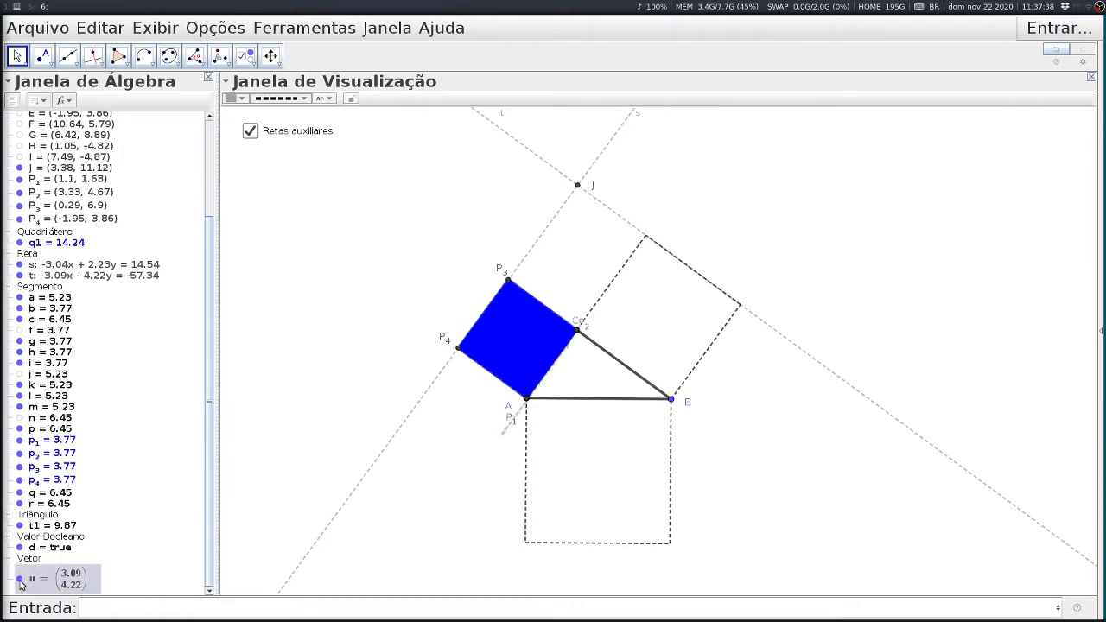
pyautogui.rightClick(21, 585)
pyautogui.click(86, 503)
pyautogui.rightClick(38, 580)
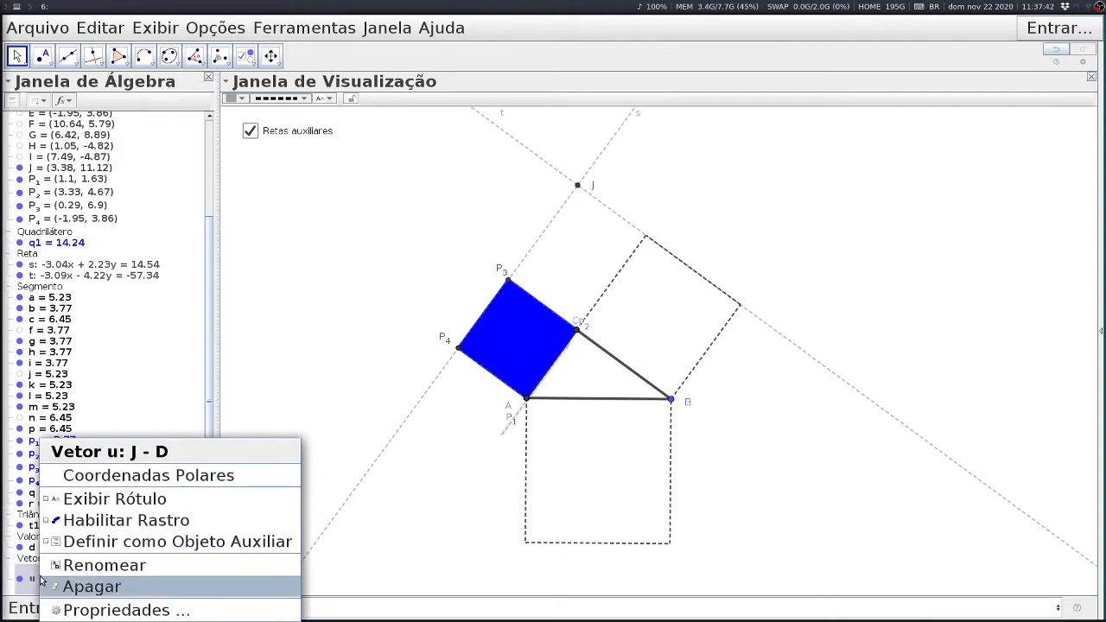
pyautogui.click(122, 583)
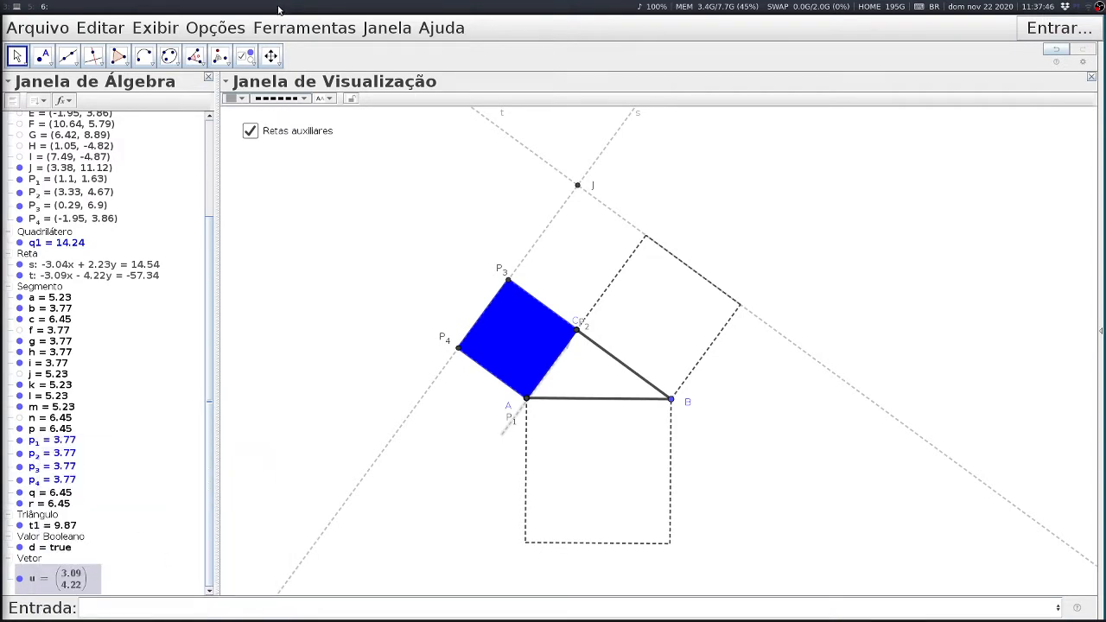
pyautogui.click(16, 57)
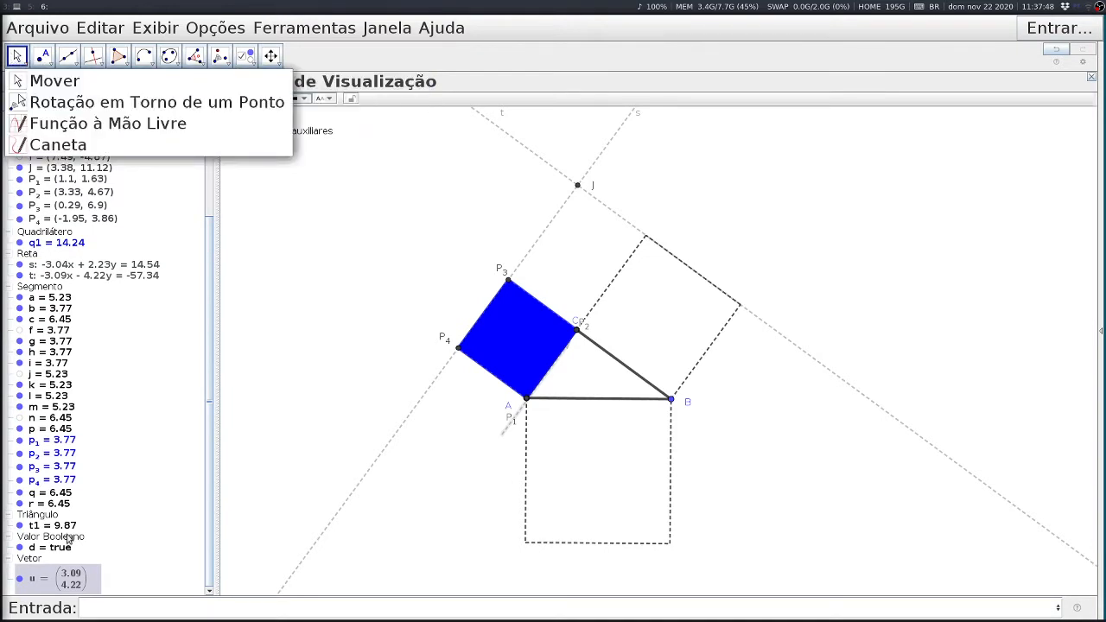
pyautogui.click(269, 333)
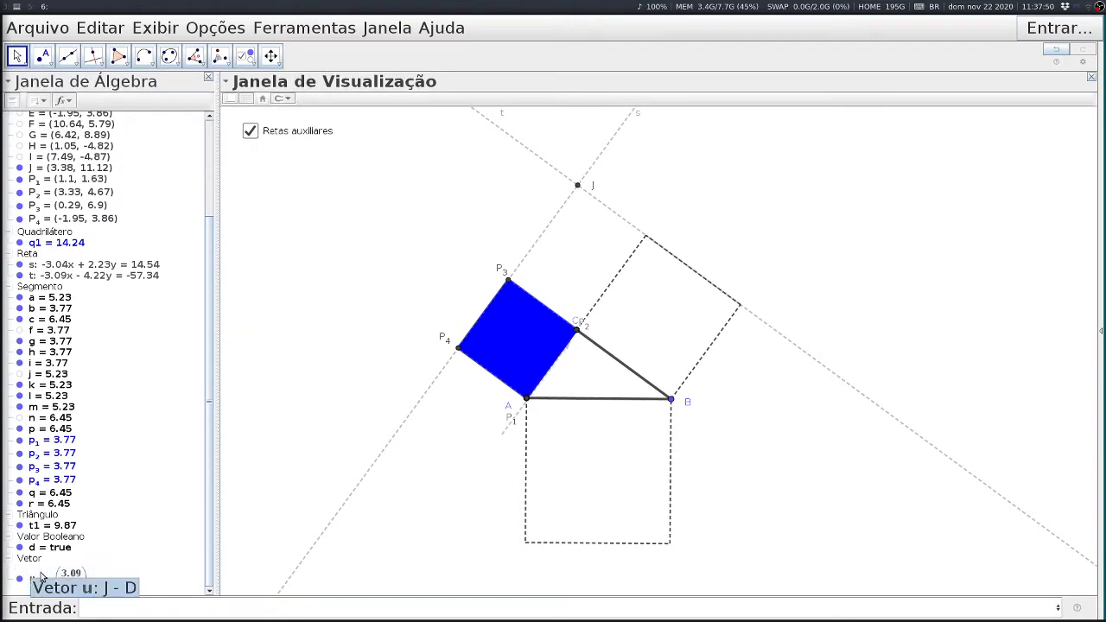
pyautogui.rightClick(76, 572)
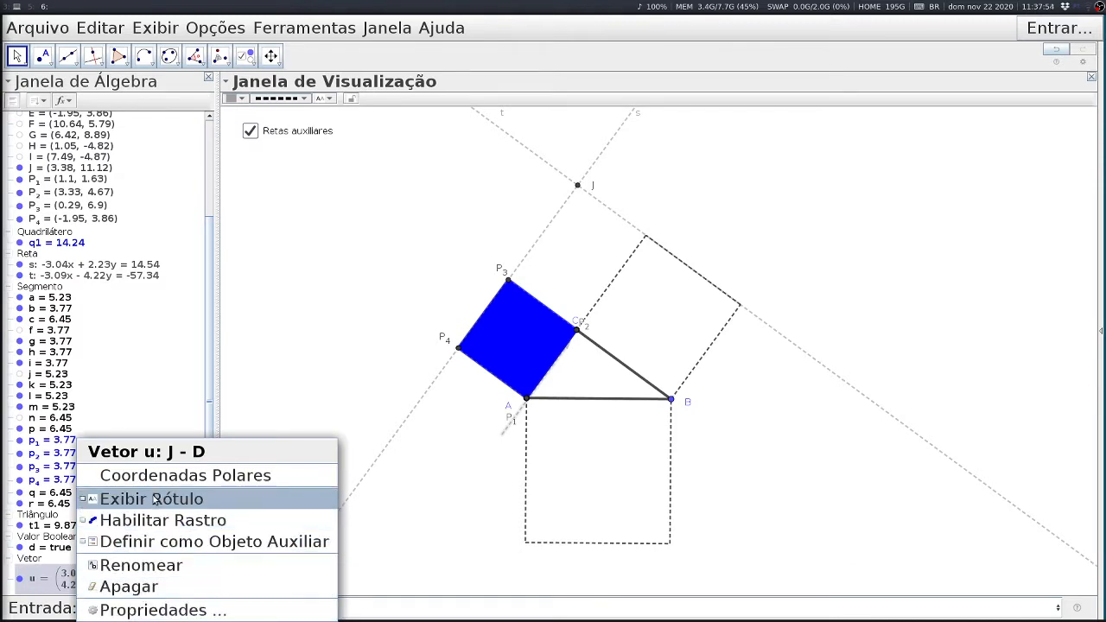
pyautogui.click(52, 582)
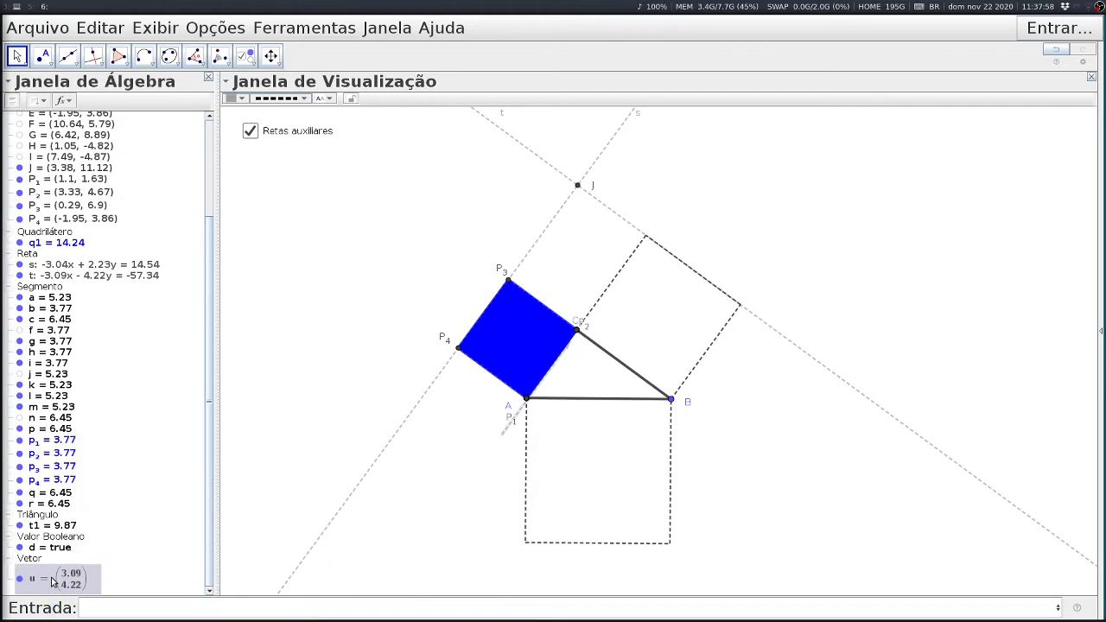
# Step: Hide the auxiliary objects from the algebra list and try again to turn off vector u's visibility
pyautogui.click(12, 101)
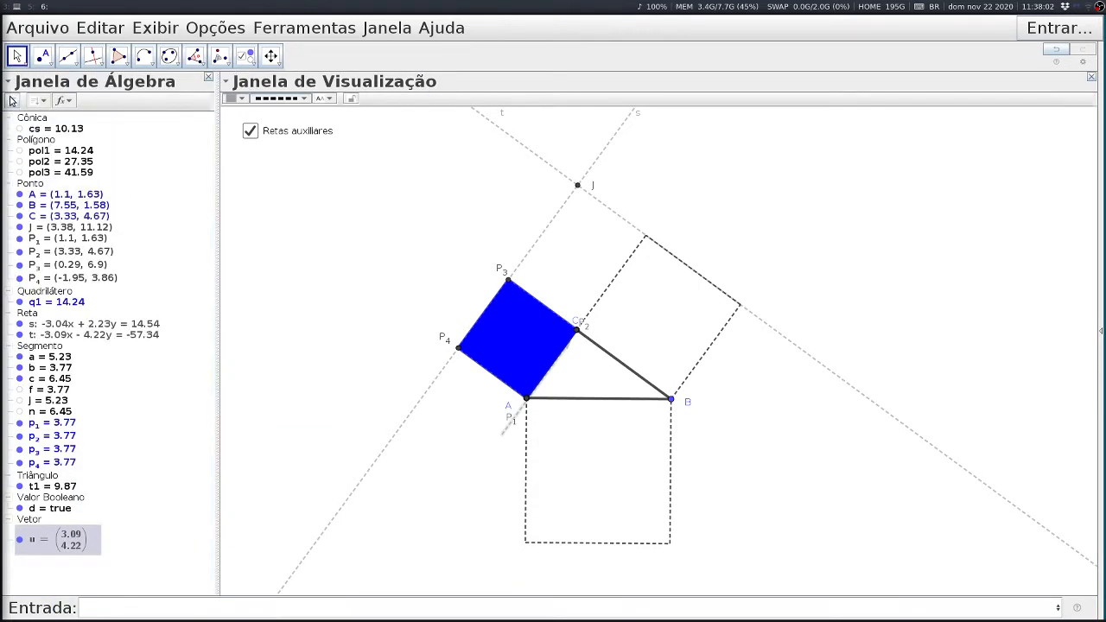
pyautogui.click(54, 508)
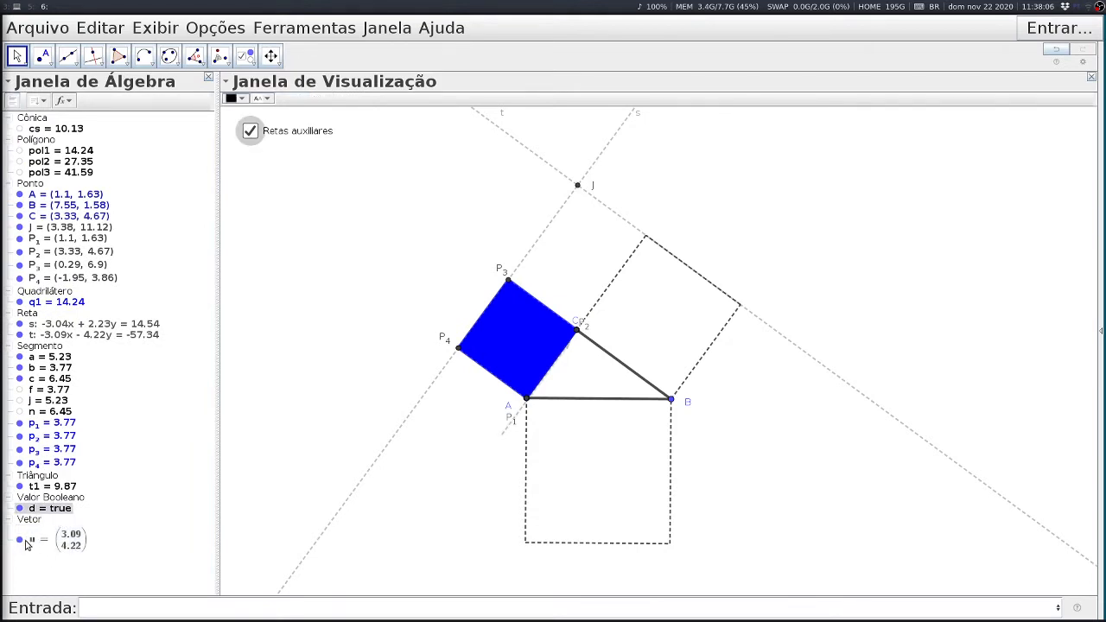
pyautogui.click(26, 545)
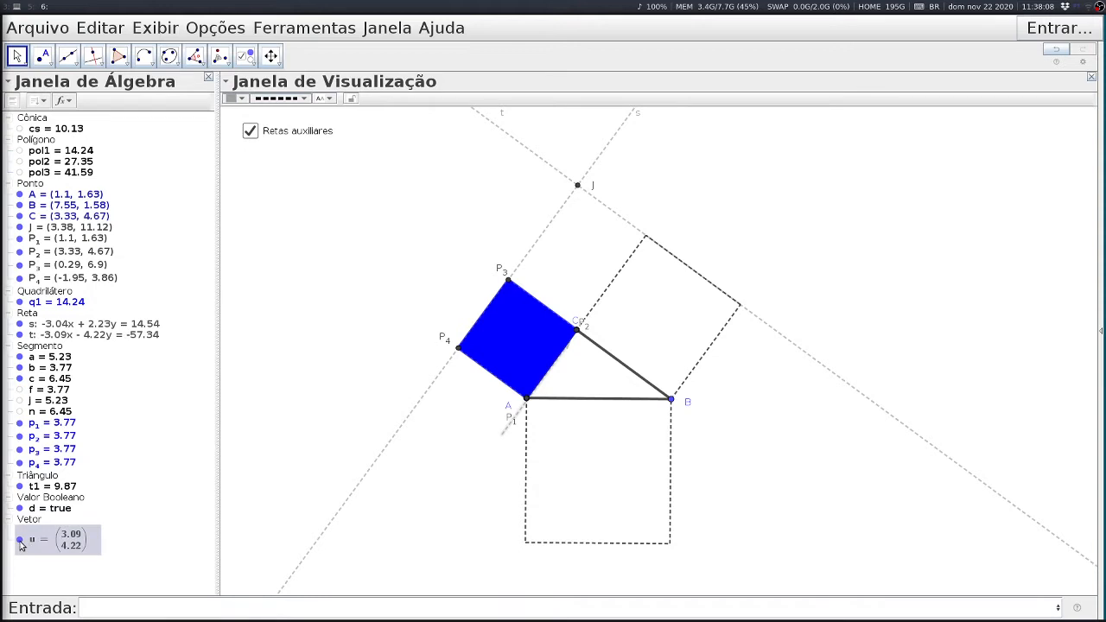
pyautogui.click(176, 513)
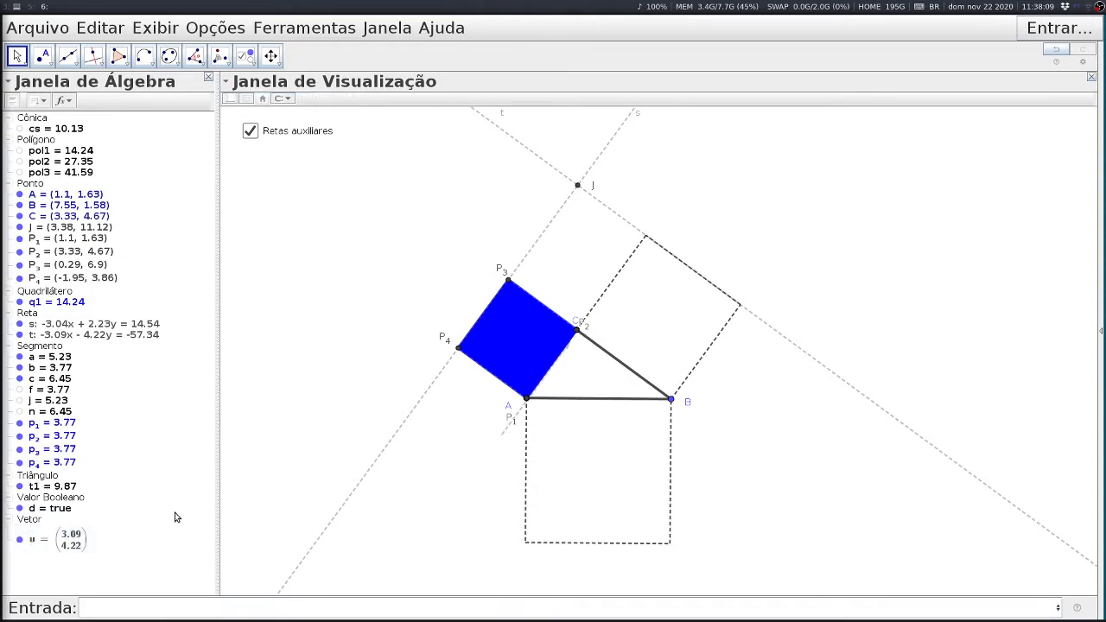
# Step: Inspect vector u's visibility settings and try marking it as an auxiliary object
pyautogui.rightClick(55, 543)
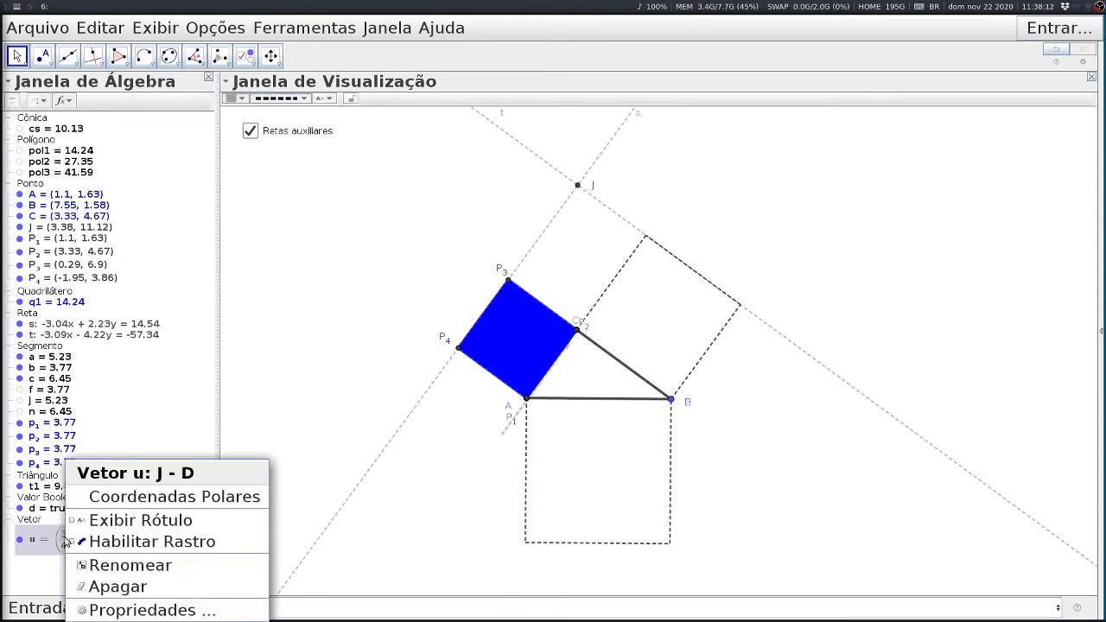
pyautogui.click(115, 610)
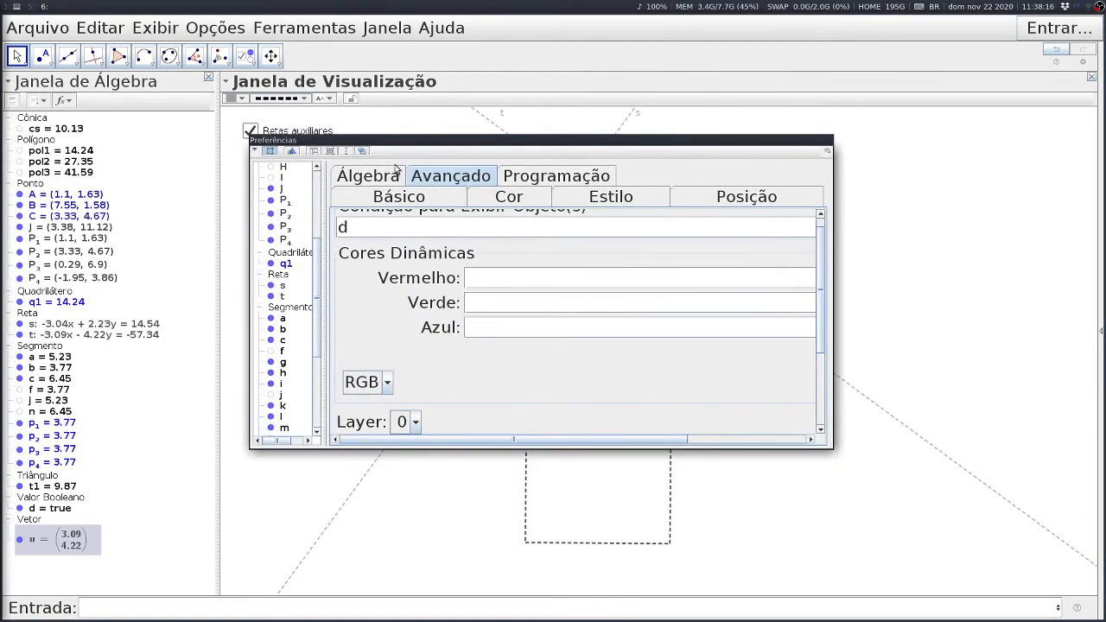
pyautogui.click(376, 177)
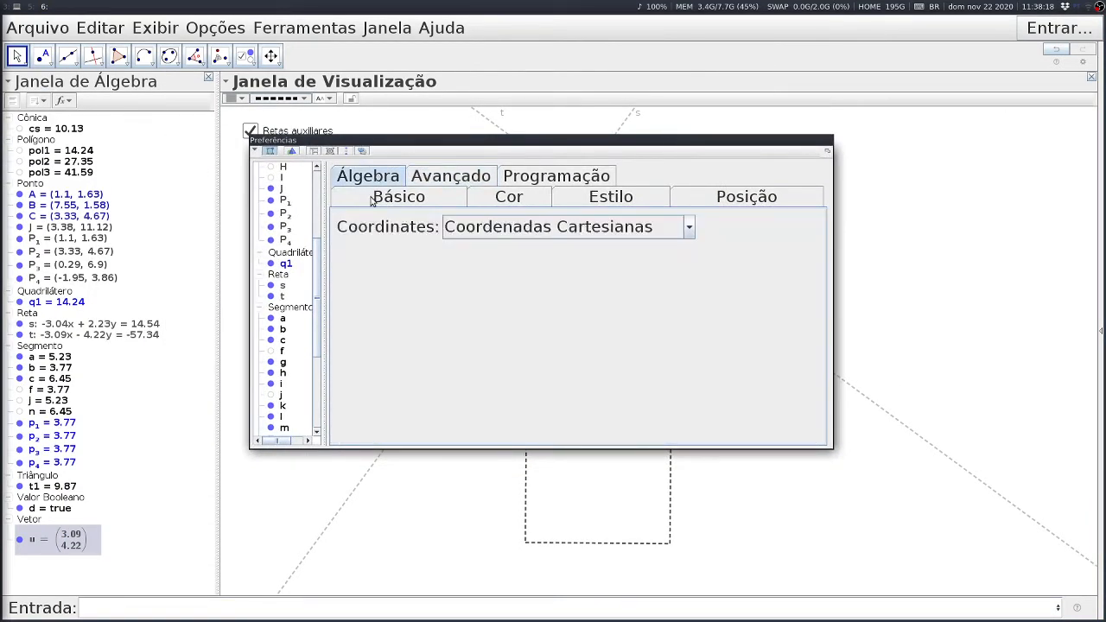
pyautogui.click(372, 198)
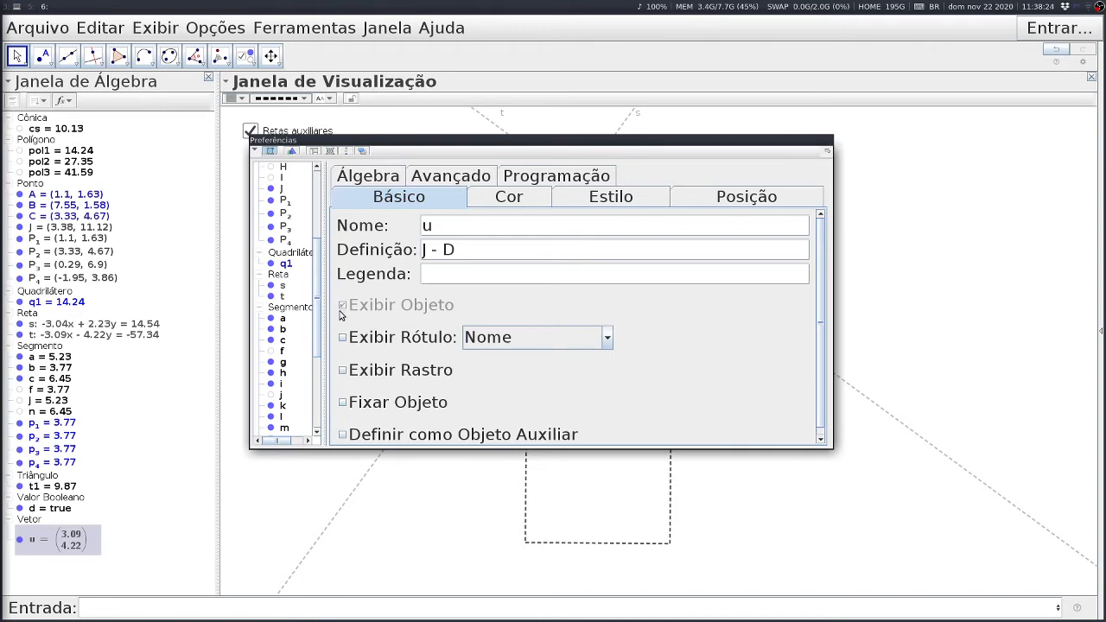
pyautogui.scroll(-1, 371, 399)
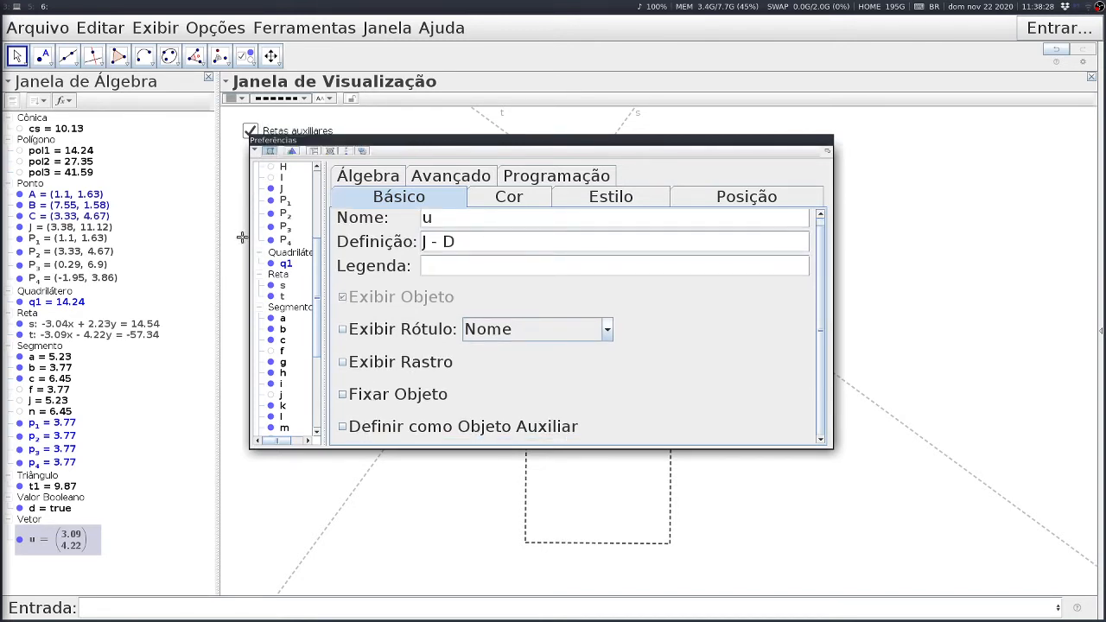
pyautogui.click(343, 427)
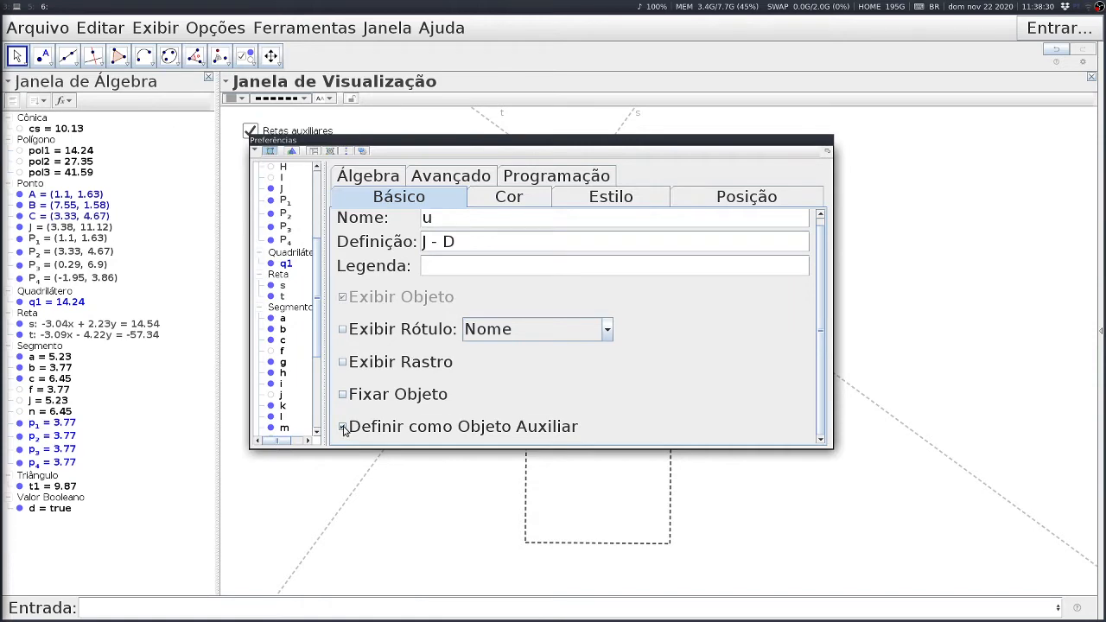
pyautogui.click(343, 427)
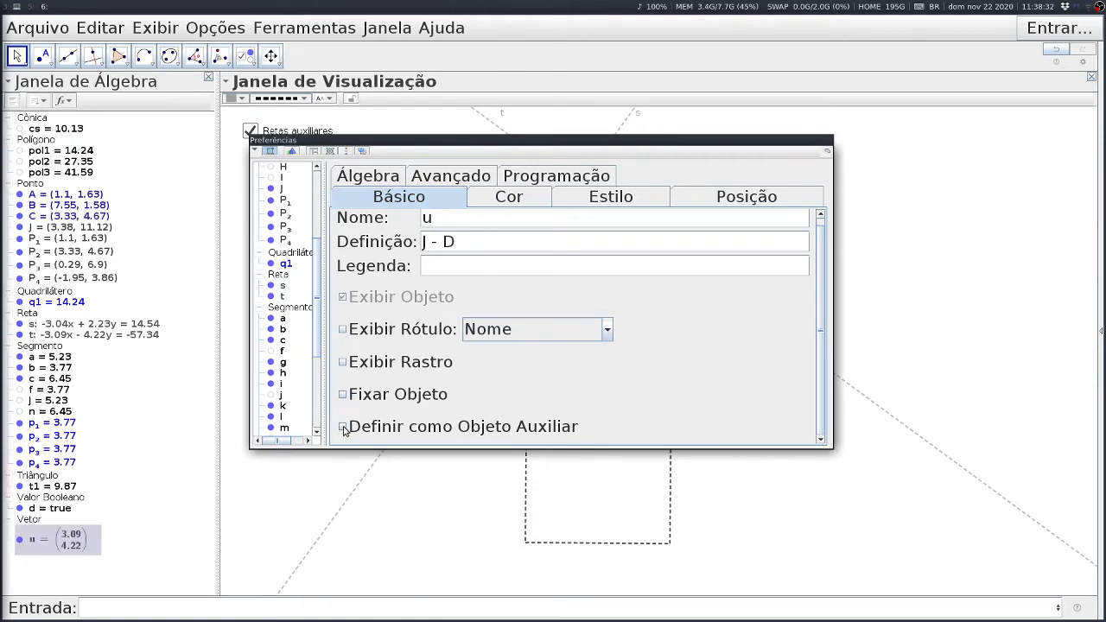
pyautogui.click(343, 427)
pyautogui.moveTo(412, 138); pyautogui.dragTo(489, 191)
pyautogui.click(422, 478)
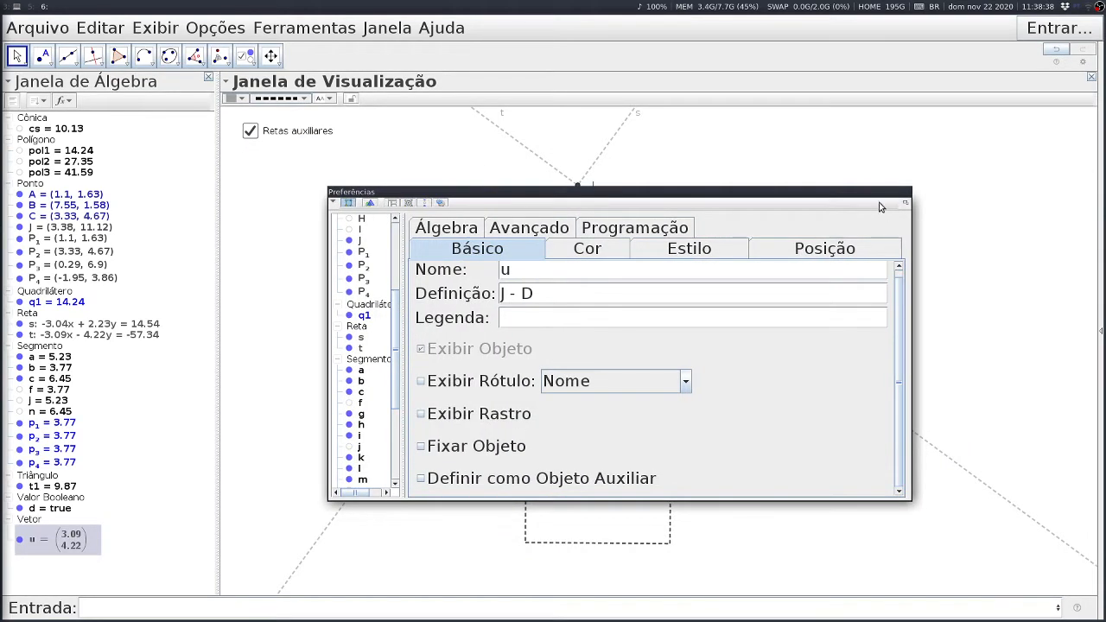
pyautogui.press('Escape')
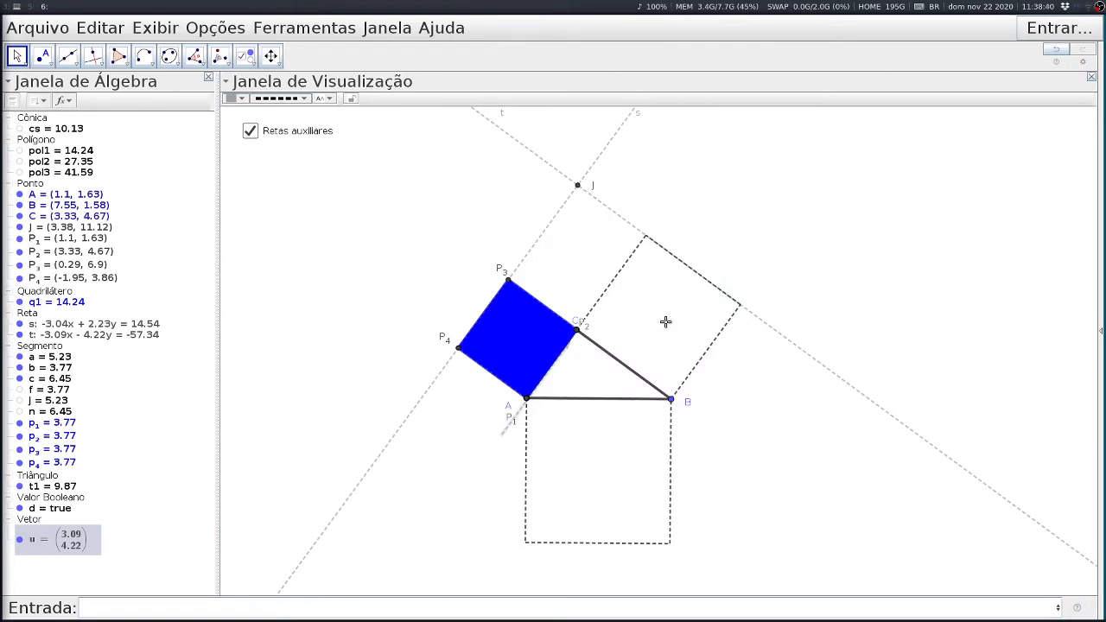
# Step: Delete vector u and recreate it with the definition u = J-D
pyautogui.click(31, 546)
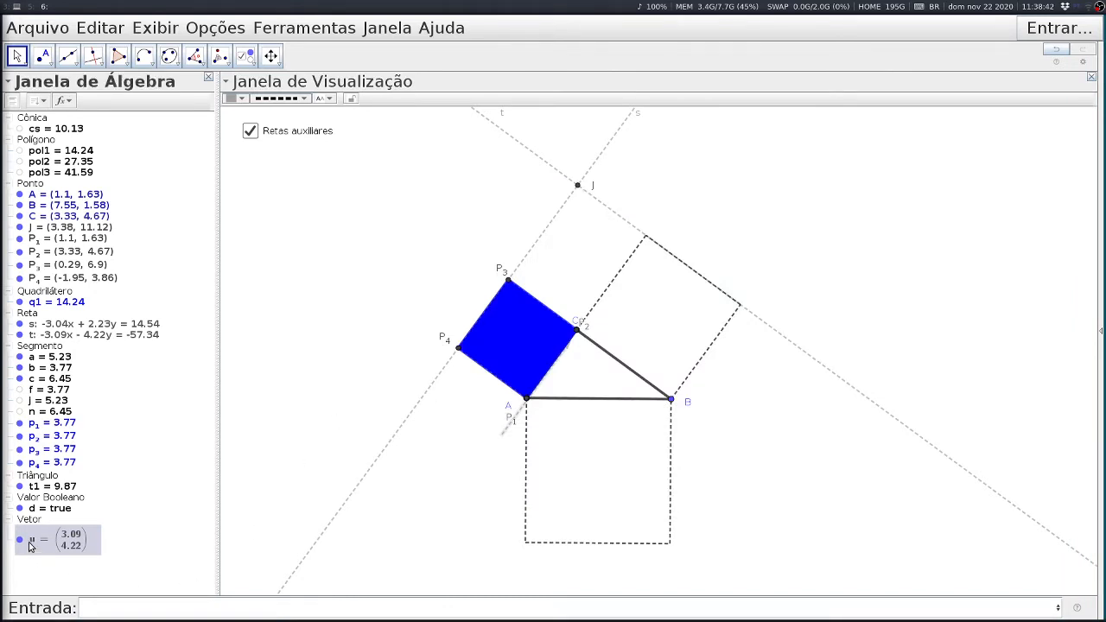
pyautogui.press('Delete')
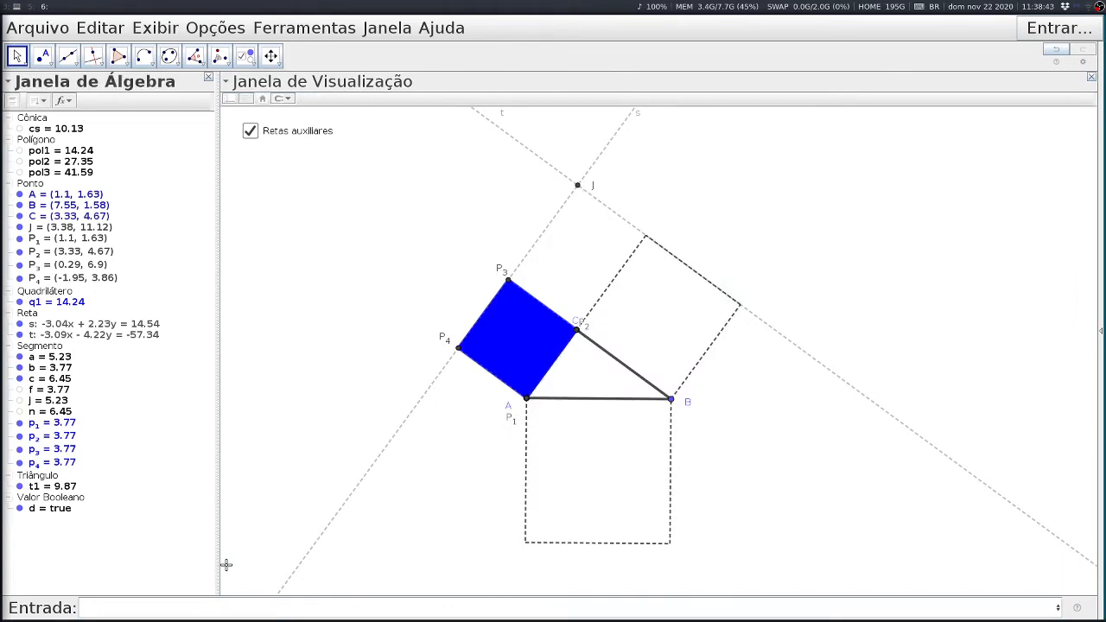
pyautogui.click(134, 605)
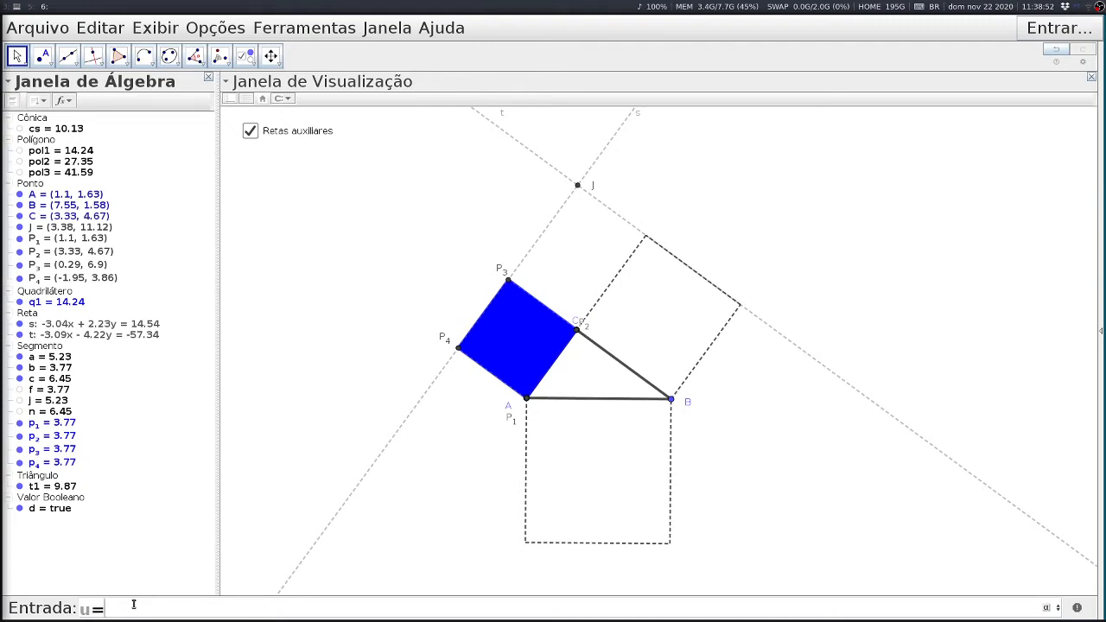
pyautogui.write('J-D')
pyautogui.press('Return')
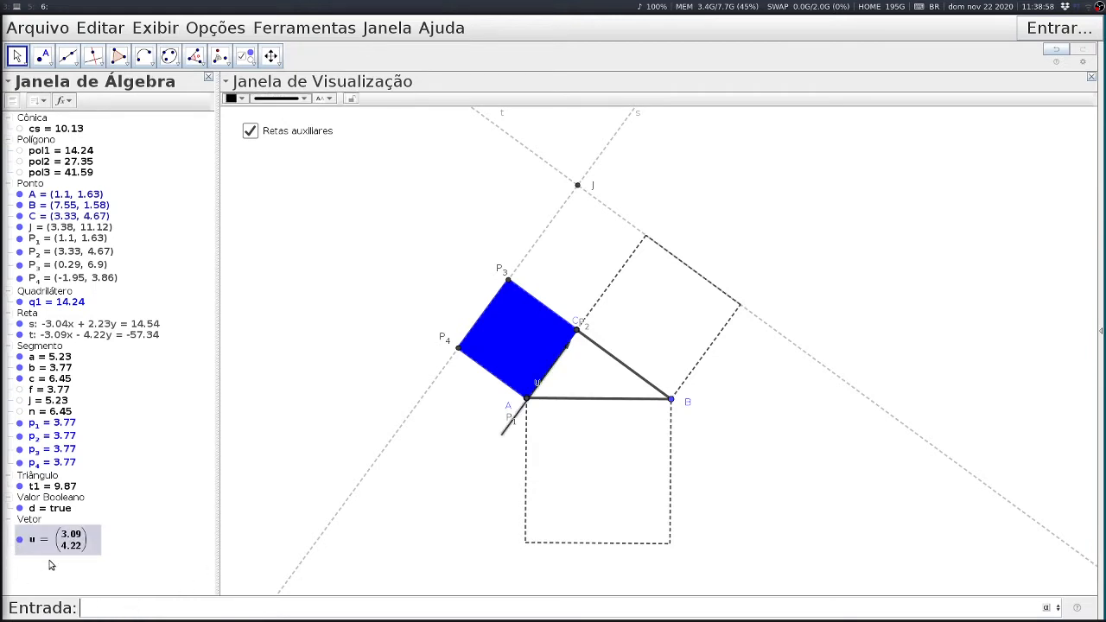
pyautogui.click(82, 575)
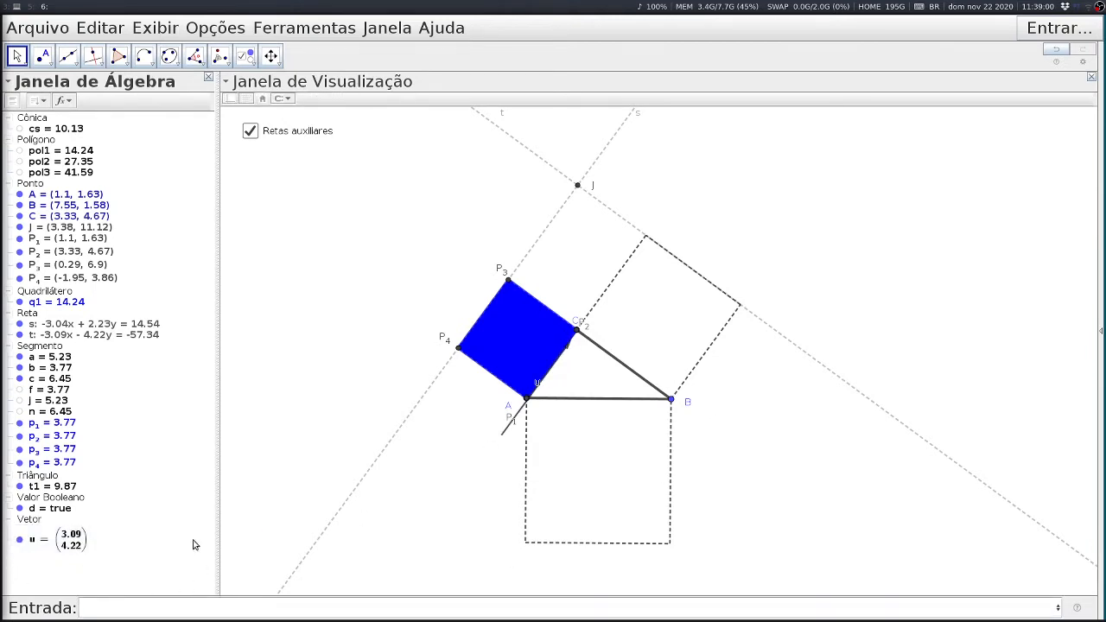
# Step: Hide the recreated vector u in the drawing
pyautogui.click(20, 541)
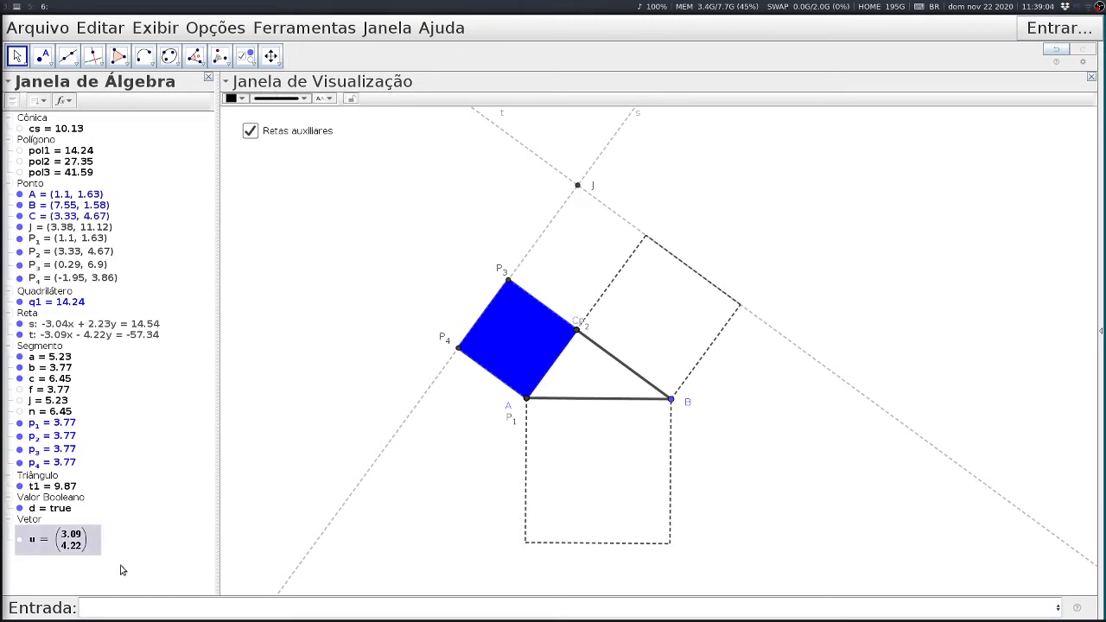
pyautogui.click(20, 541)
pyautogui.click(20, 541)
pyautogui.click(51, 568)
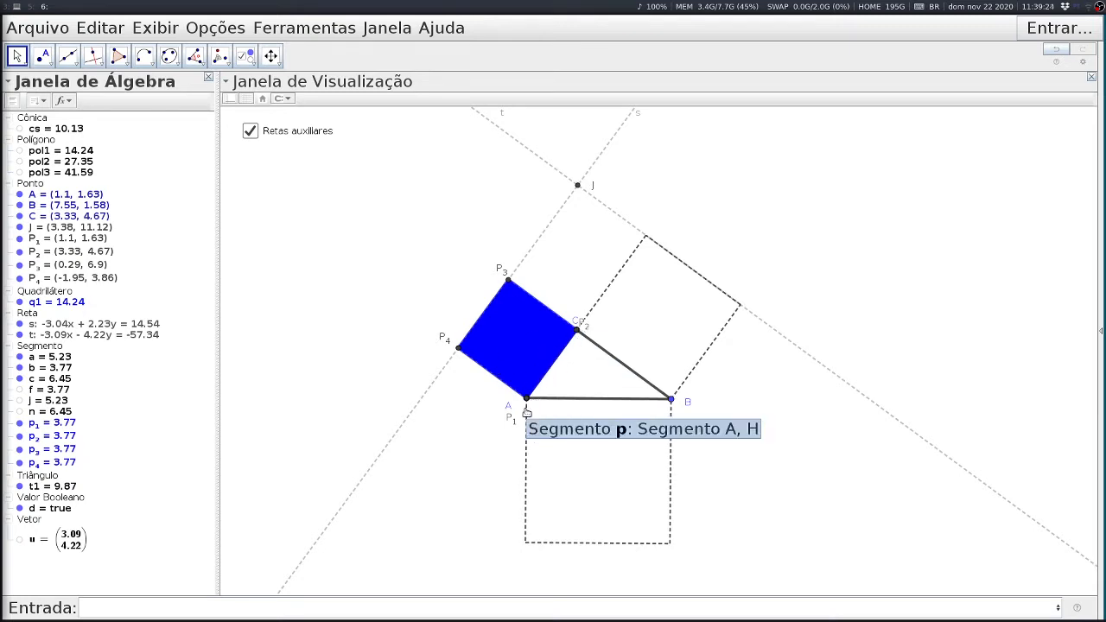
# Step: Set the blue quadrilateral q1 to layer 0
pyautogui.rightClick(521, 350)
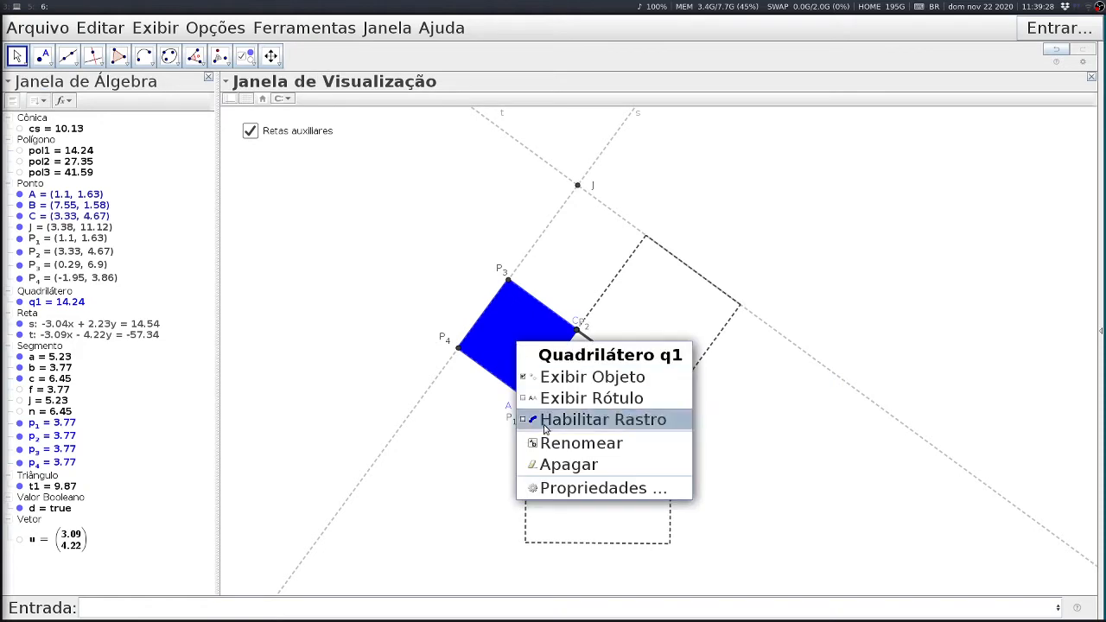
pyautogui.click(562, 490)
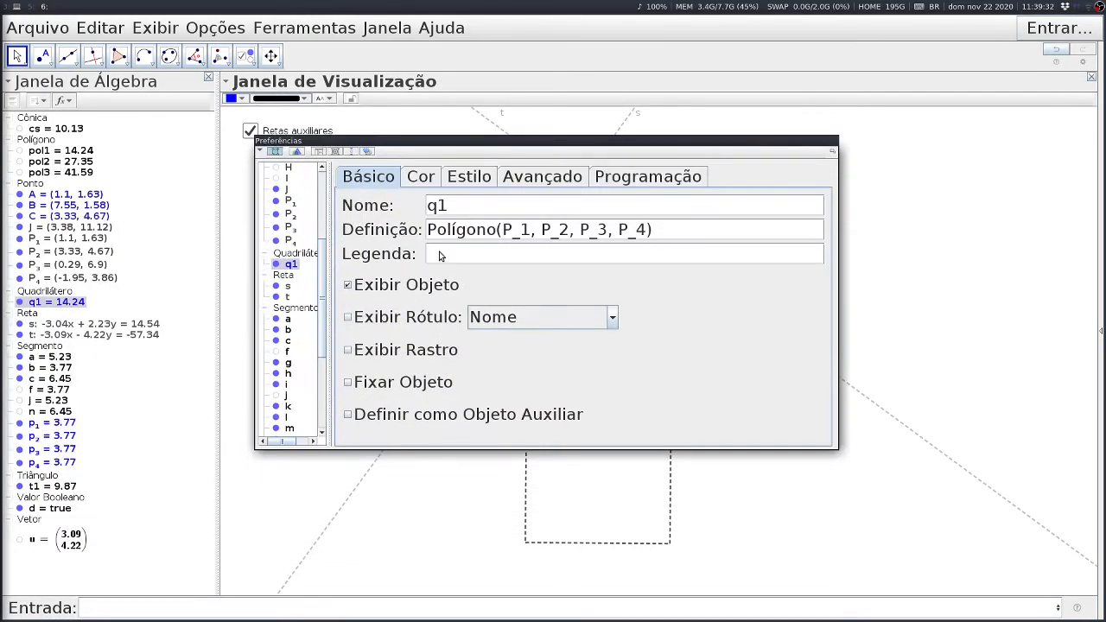
pyautogui.click(549, 178)
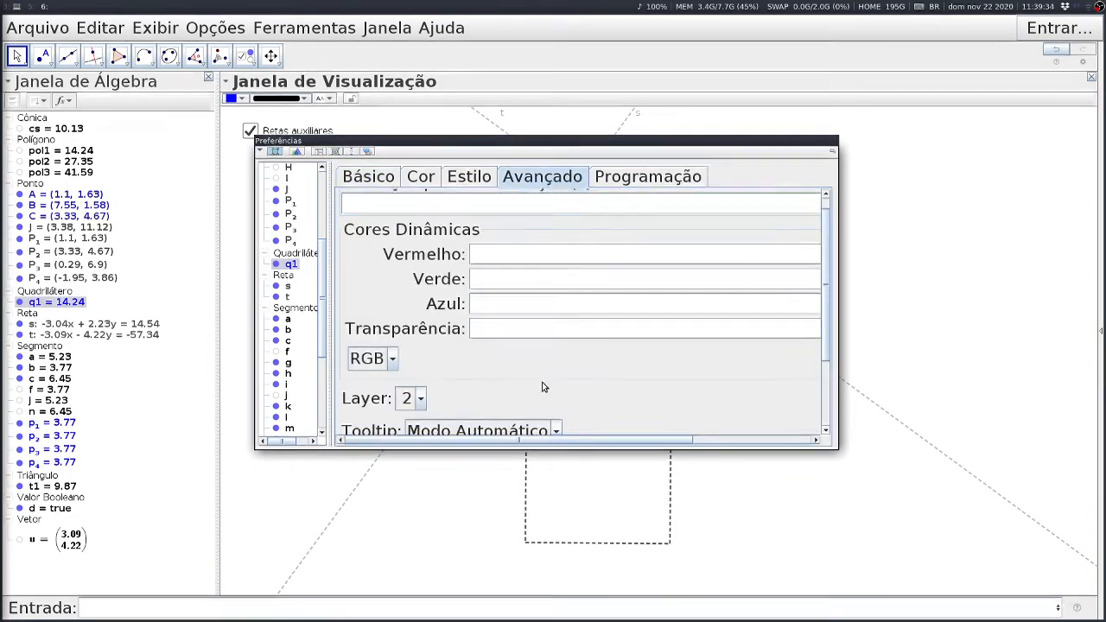
pyautogui.click(420, 395)
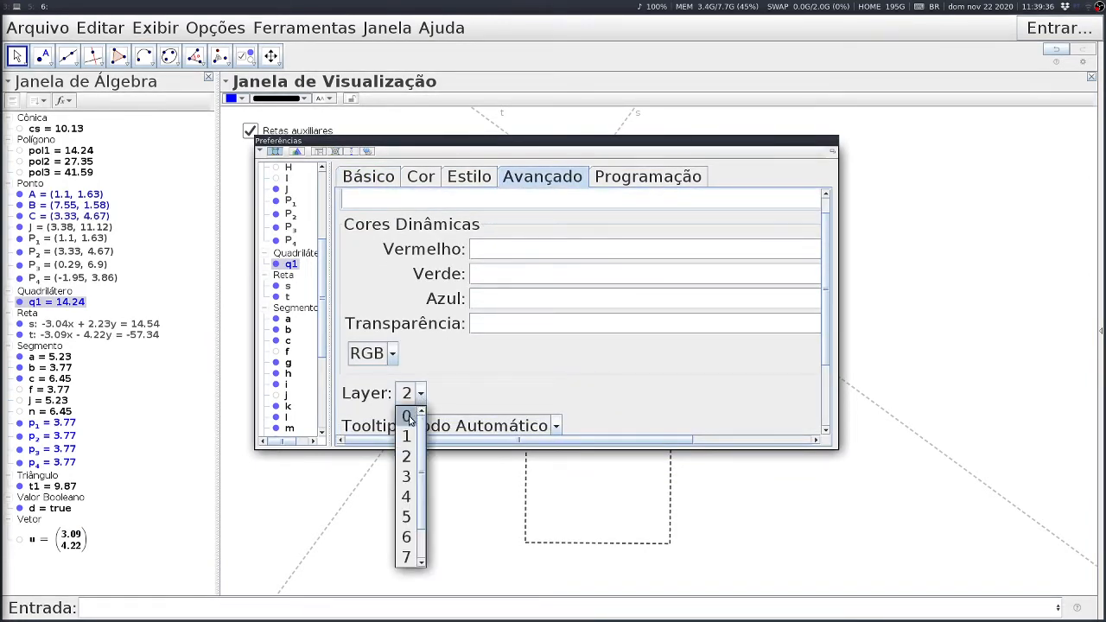
pyautogui.click(407, 418)
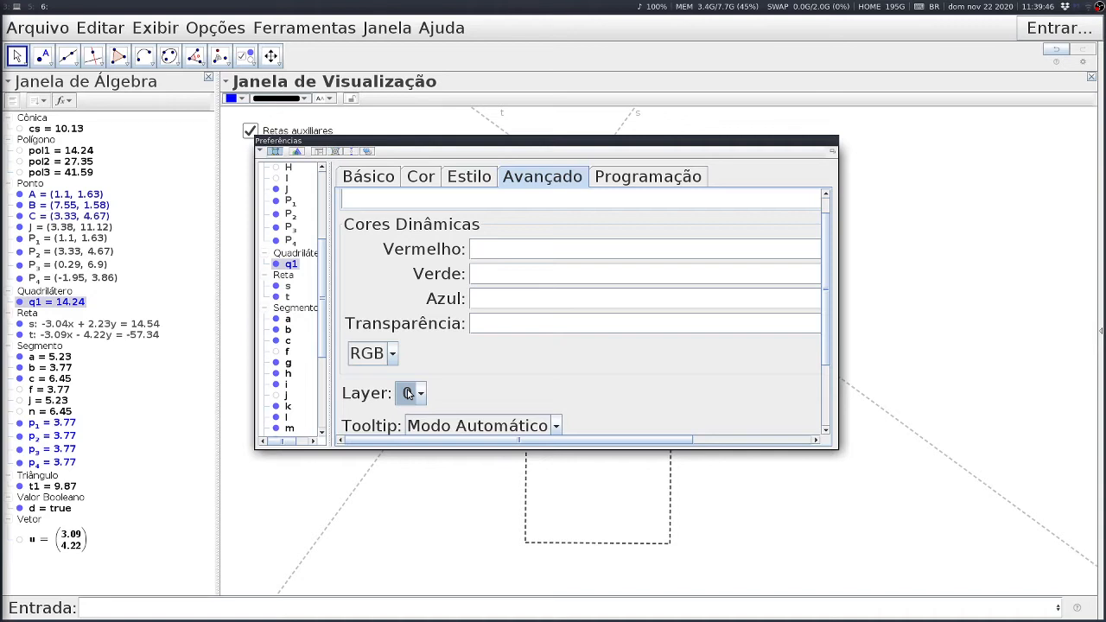
pyautogui.press('Escape')
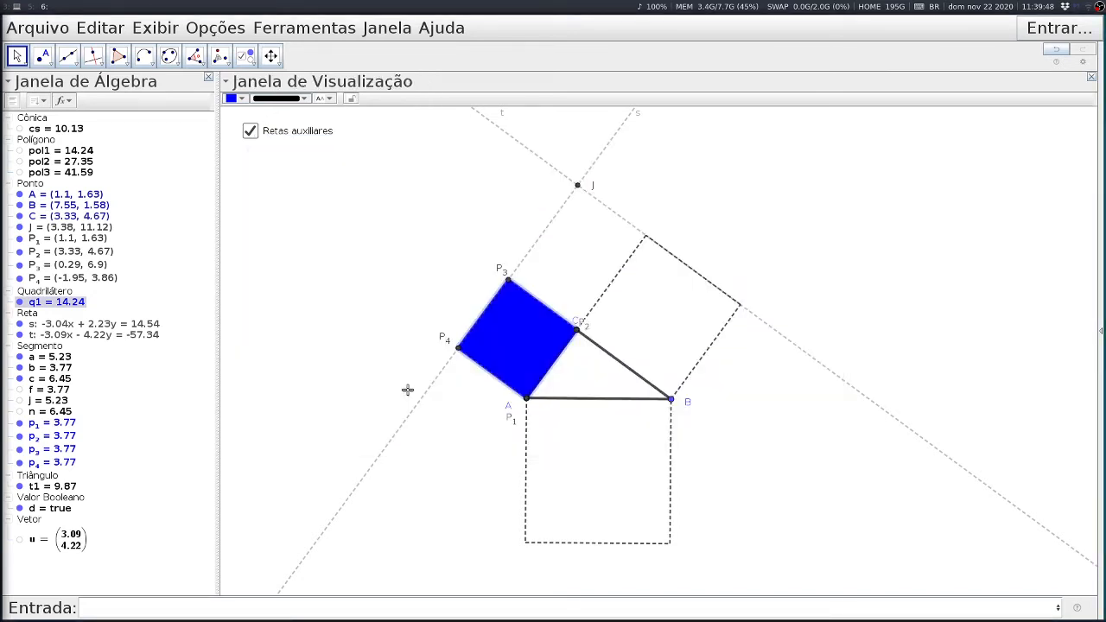
pyautogui.click(470, 489)
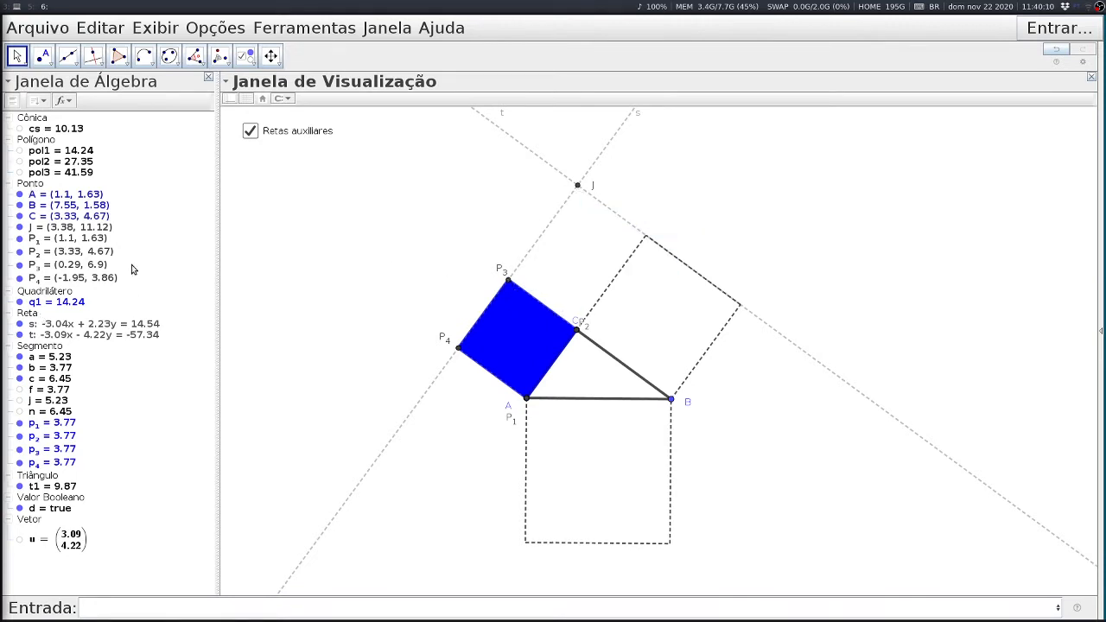
# Step: Redefine point P_3 as D+u so that it is translated by vector u
pyautogui.doubleClick(65, 266)
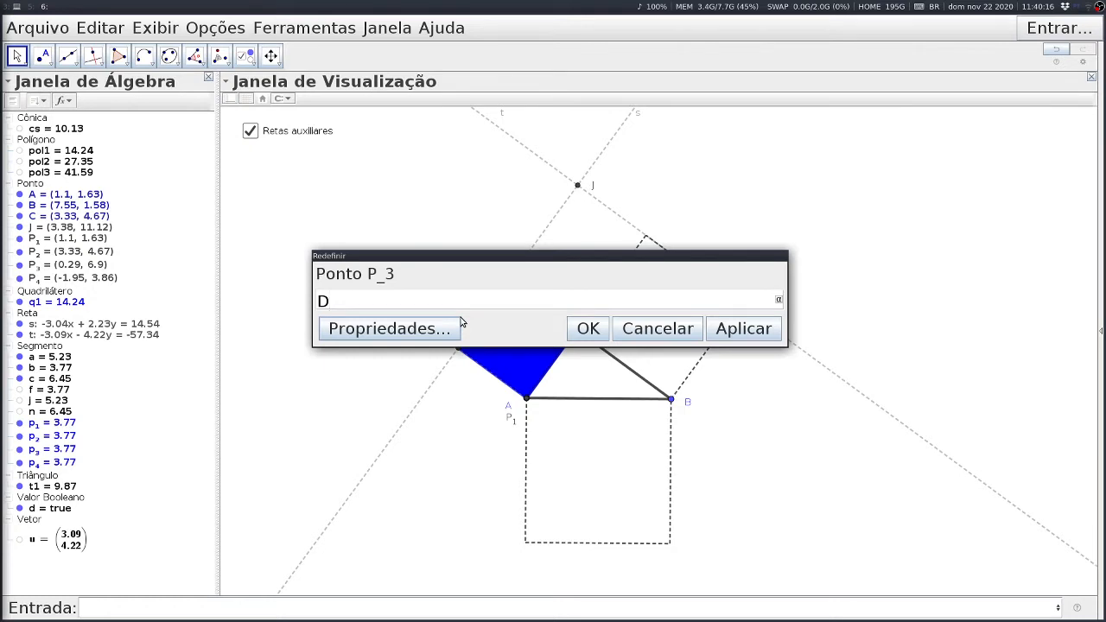
pyautogui.write('+u')
pyautogui.moveTo(484, 258); pyautogui.dragTo(502, 359)
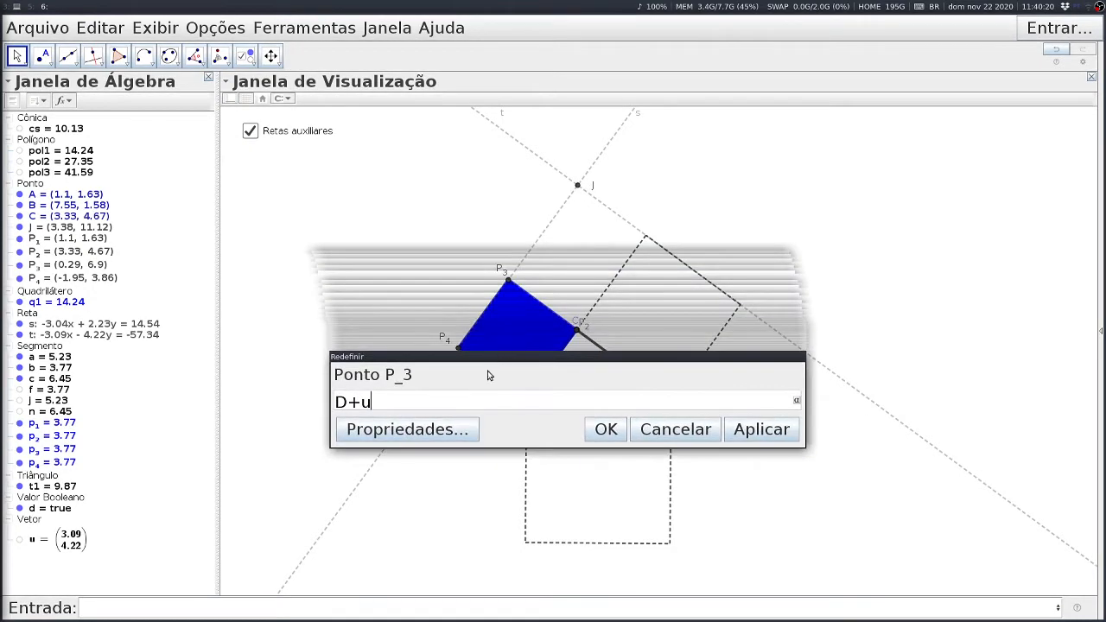
pyautogui.click(607, 430)
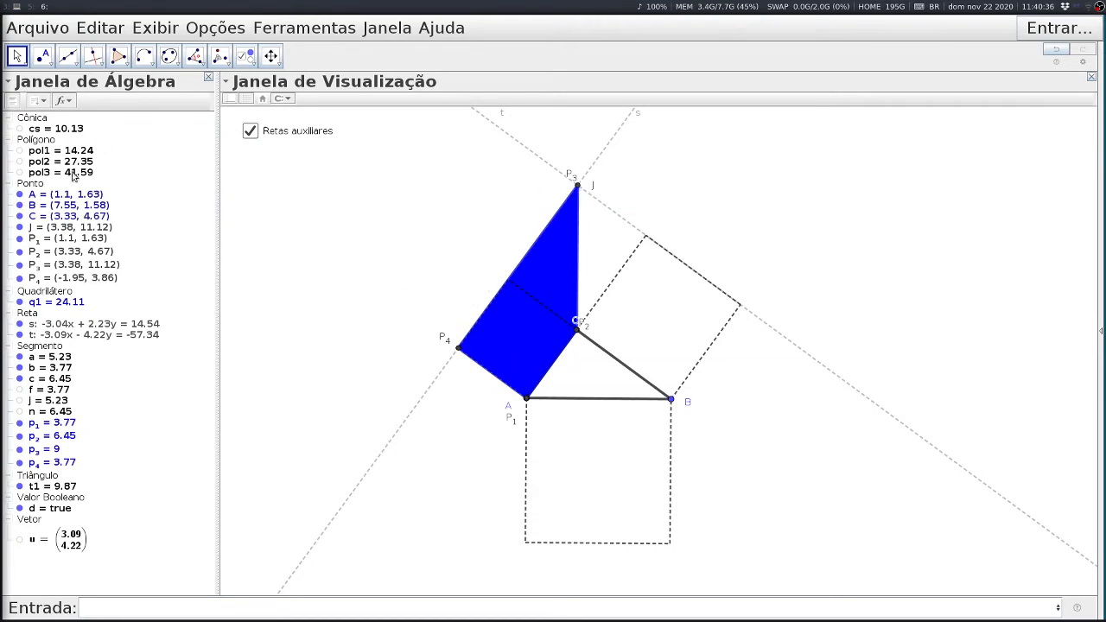
# Step: Scale the translation in P_3's definition by 0.5, making it D + 0.5*u
pyautogui.doubleClick(60, 268)
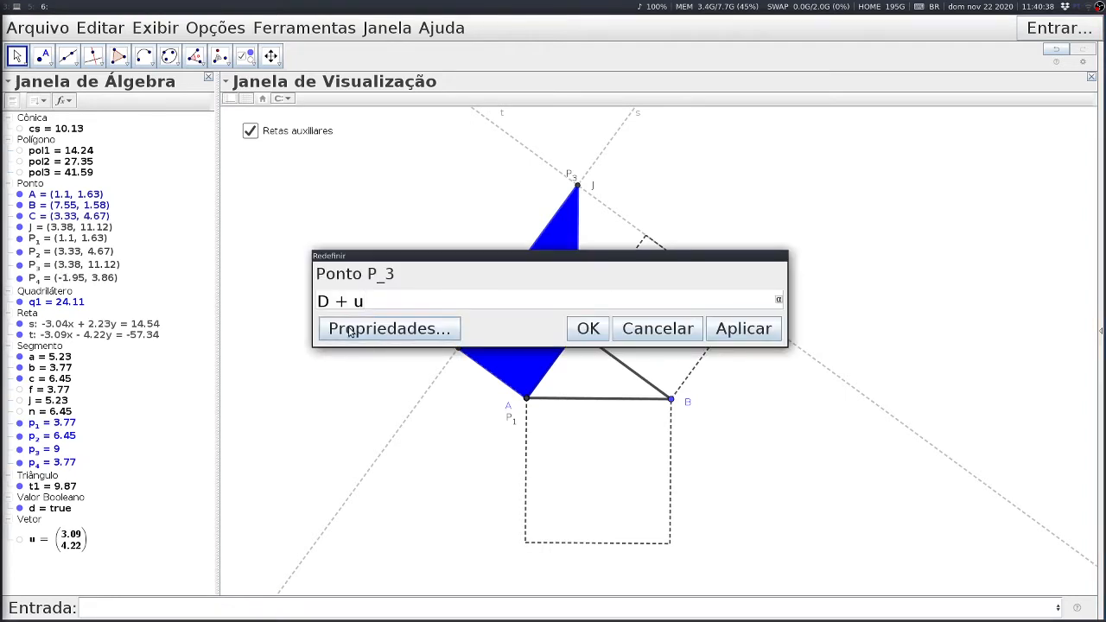
pyautogui.write('0')
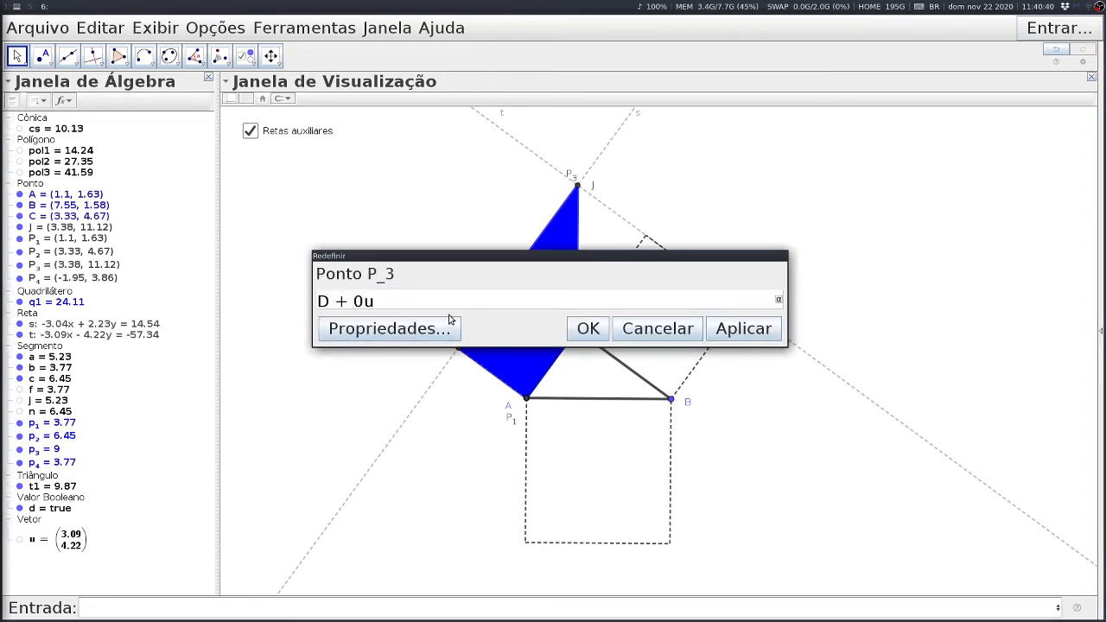
pyautogui.write('.5+')
pyautogui.press('BackSpace')
pyautogui.write('*')
pyautogui.press('Return')
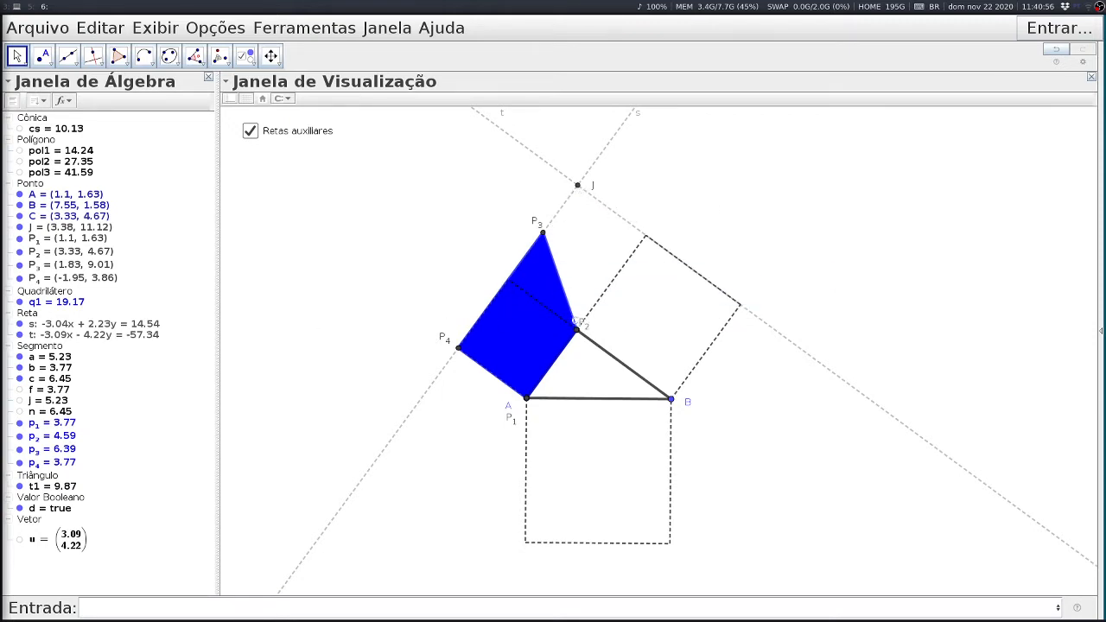
pyautogui.click(227, 68)
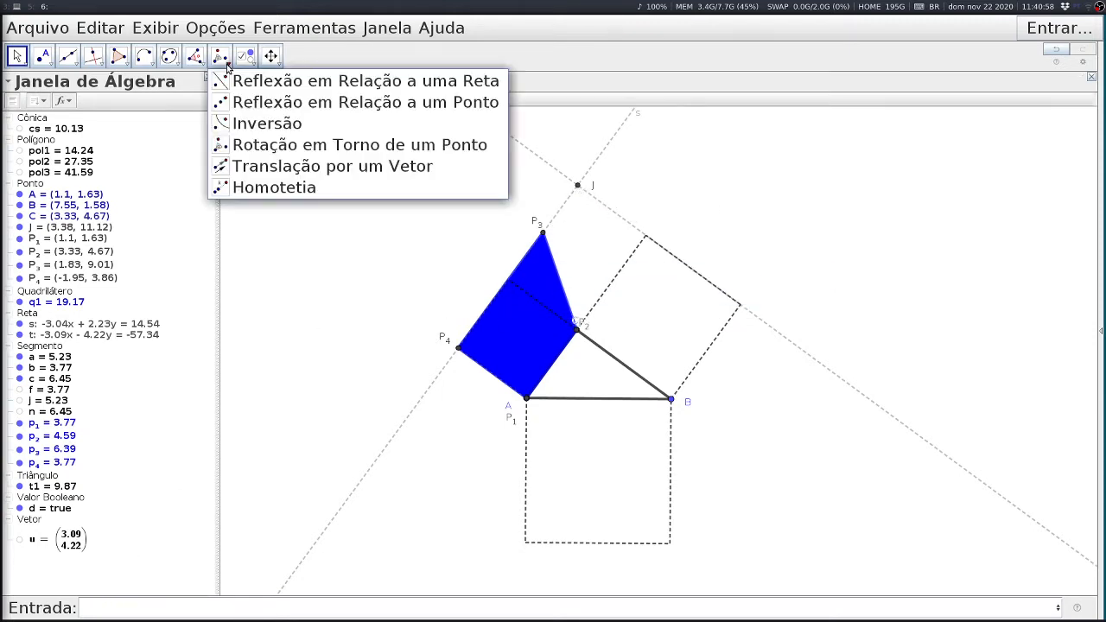
pyautogui.click(245, 64)
pyautogui.click(257, 85)
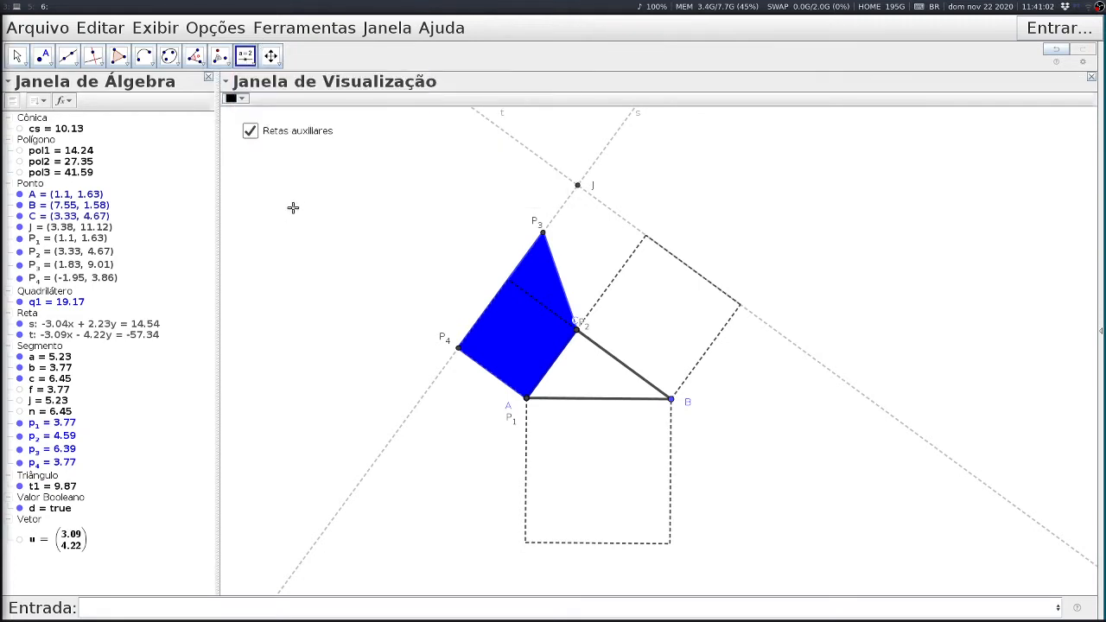
pyautogui.click(247, 166)
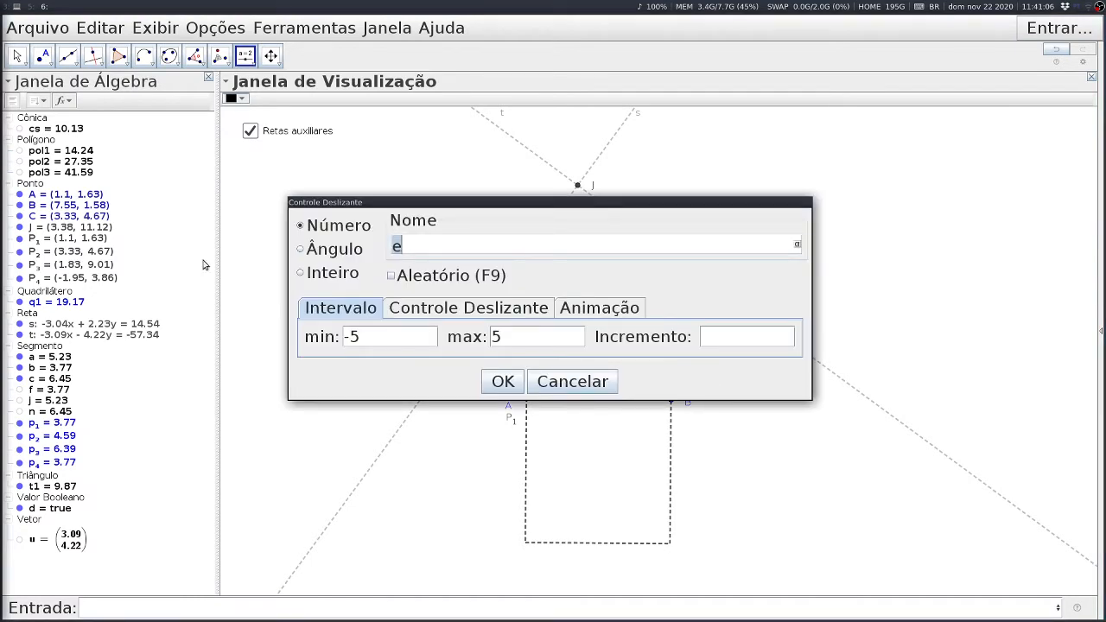
pyautogui.click(569, 379)
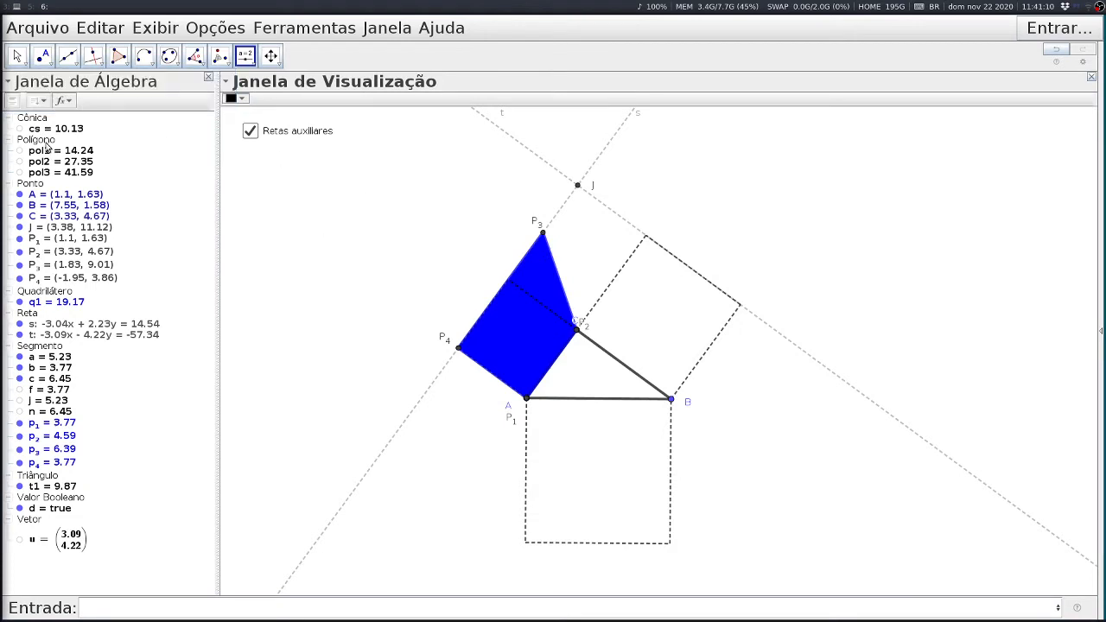
# Step: Show the auxiliary objects in the algebra list and review the object names in use
pyautogui.click(12, 101)
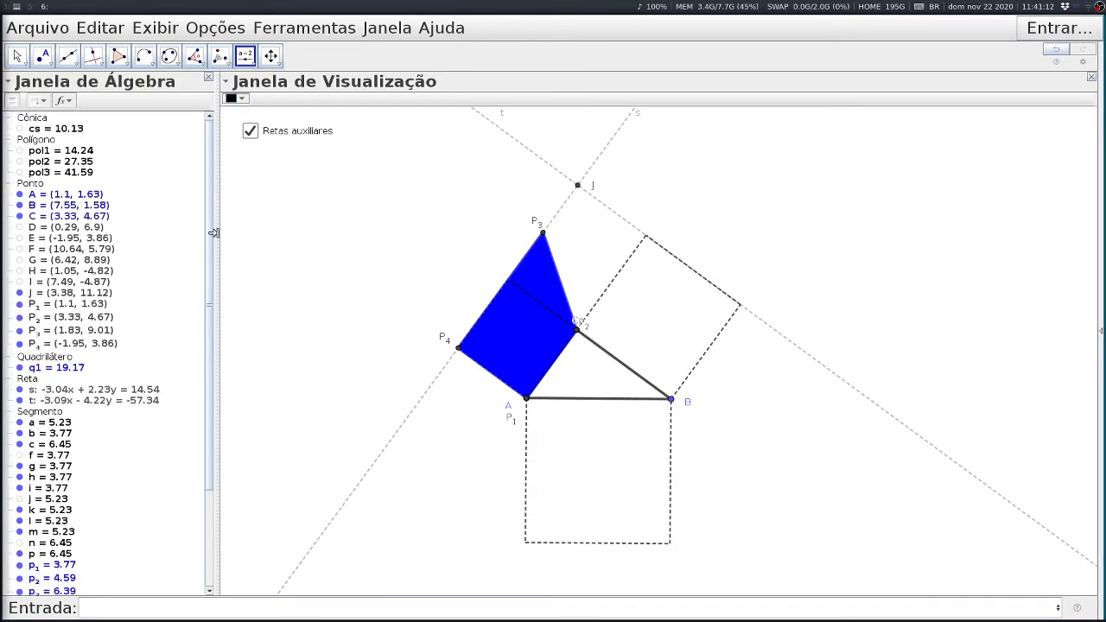
pyautogui.moveTo(208, 237); pyautogui.dragTo(212, 363)
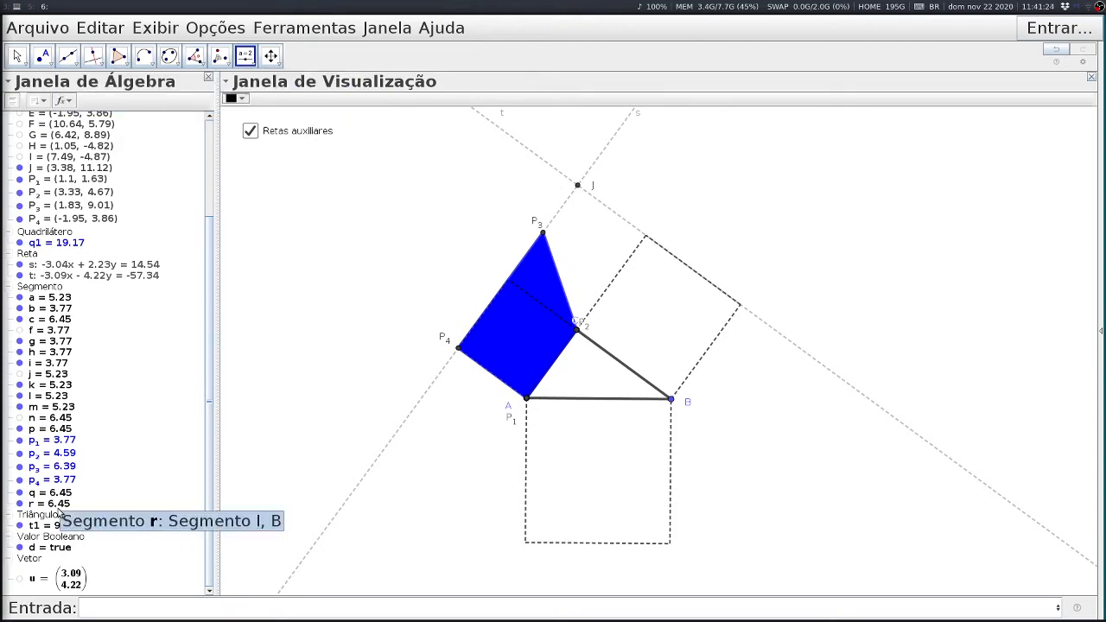
# Step: Create a number slider named t, ranging from 0 to 1, beneath the Retas auxiliares checkbox
pyautogui.moveTo(208, 351); pyautogui.dragTo(225, 234)
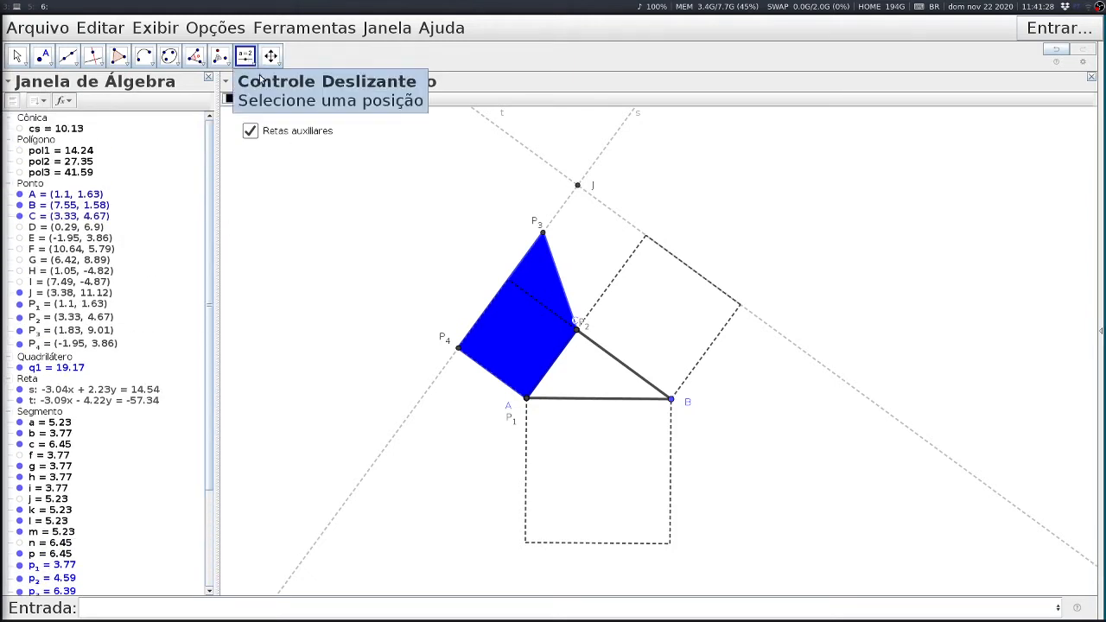
pyautogui.click(248, 161)
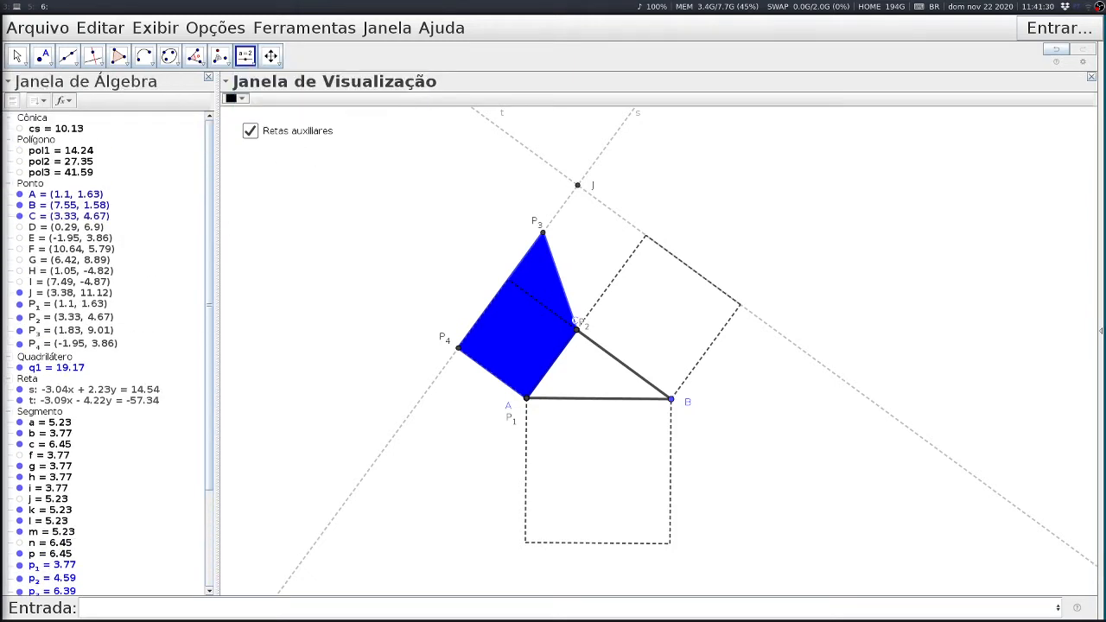
pyautogui.write('t')
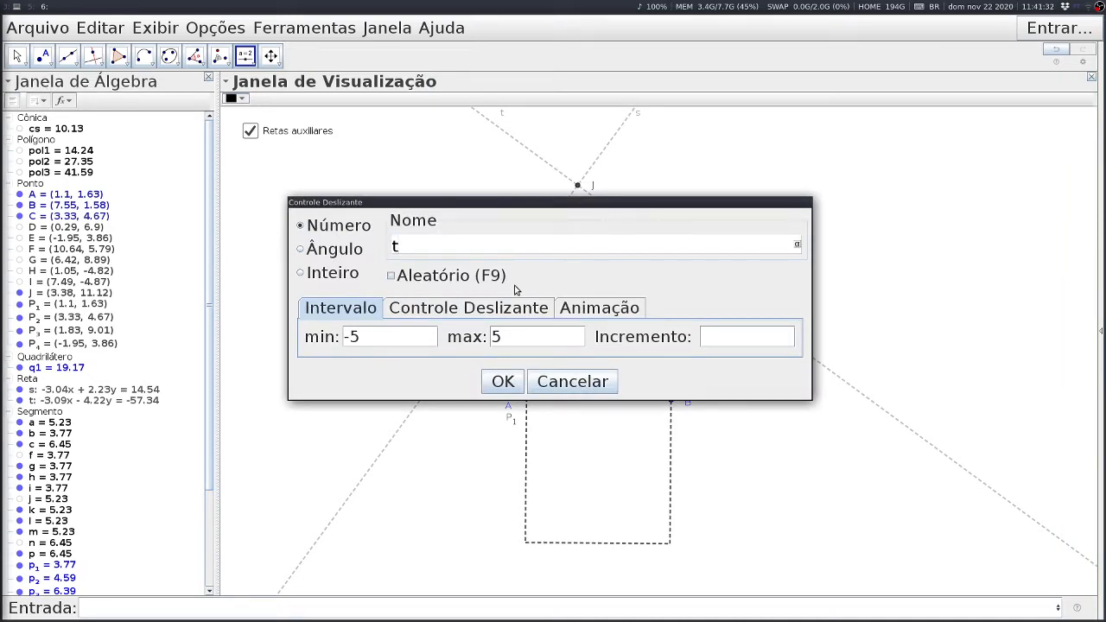
pyautogui.click(366, 340)
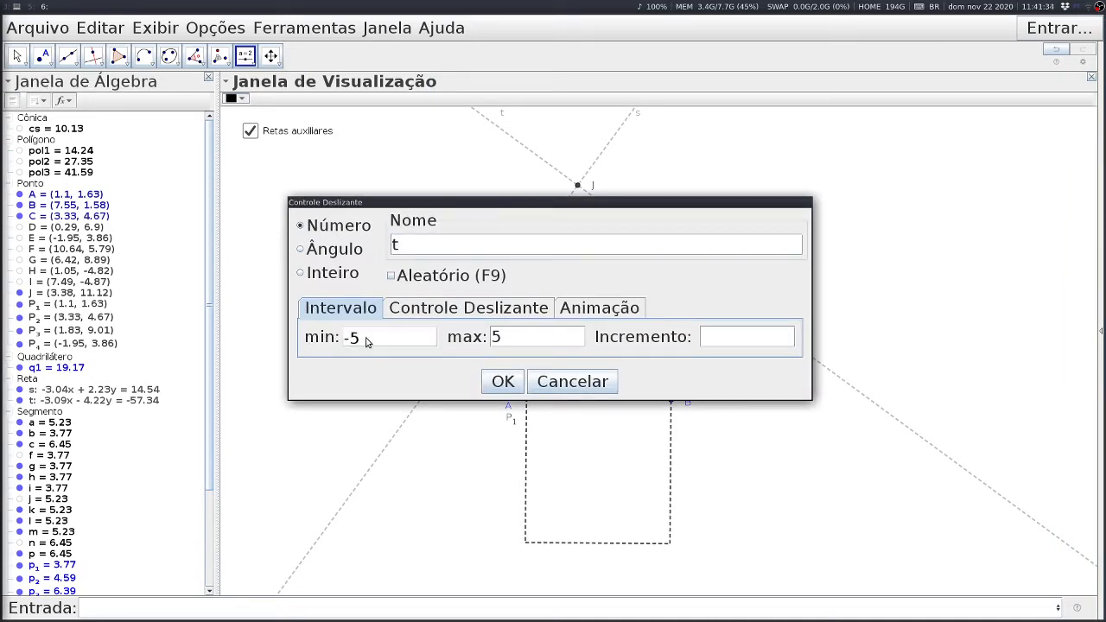
pyautogui.press('BackSpace')
pyautogui.write('0')
pyautogui.doubleClick(512, 339)
pyautogui.press('BackSpace')
pyautogui.click(475, 308)
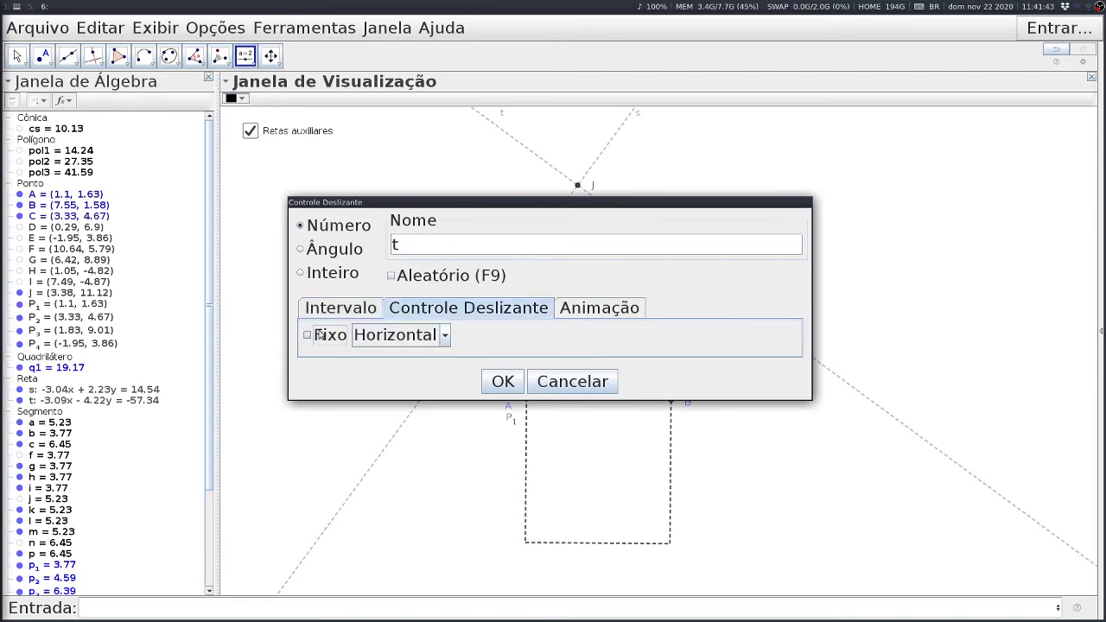
pyautogui.click(615, 315)
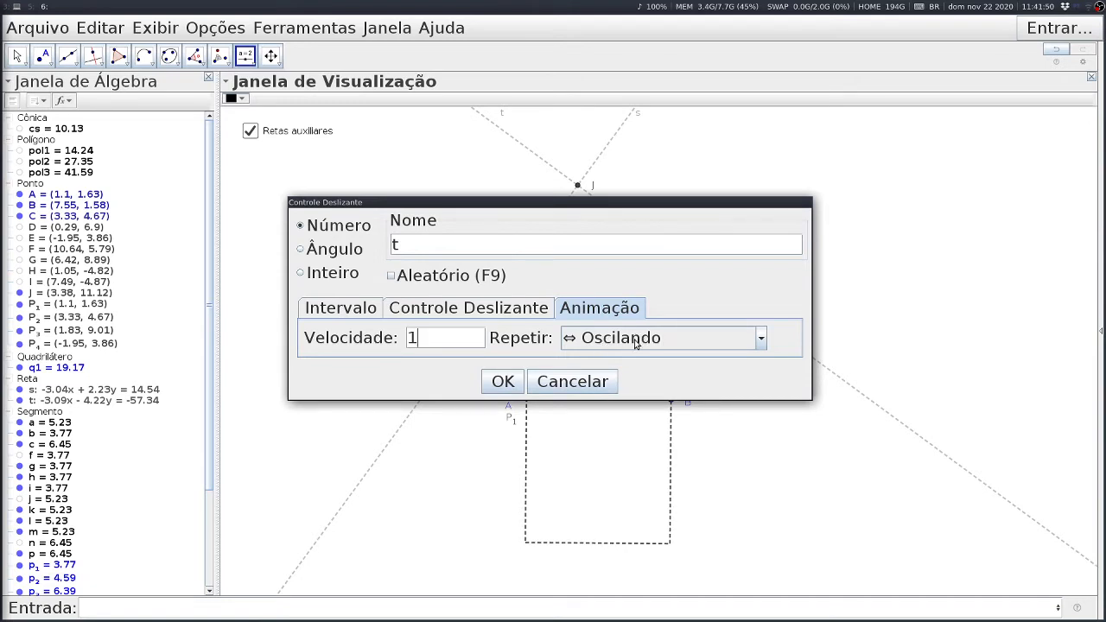
pyautogui.click(497, 381)
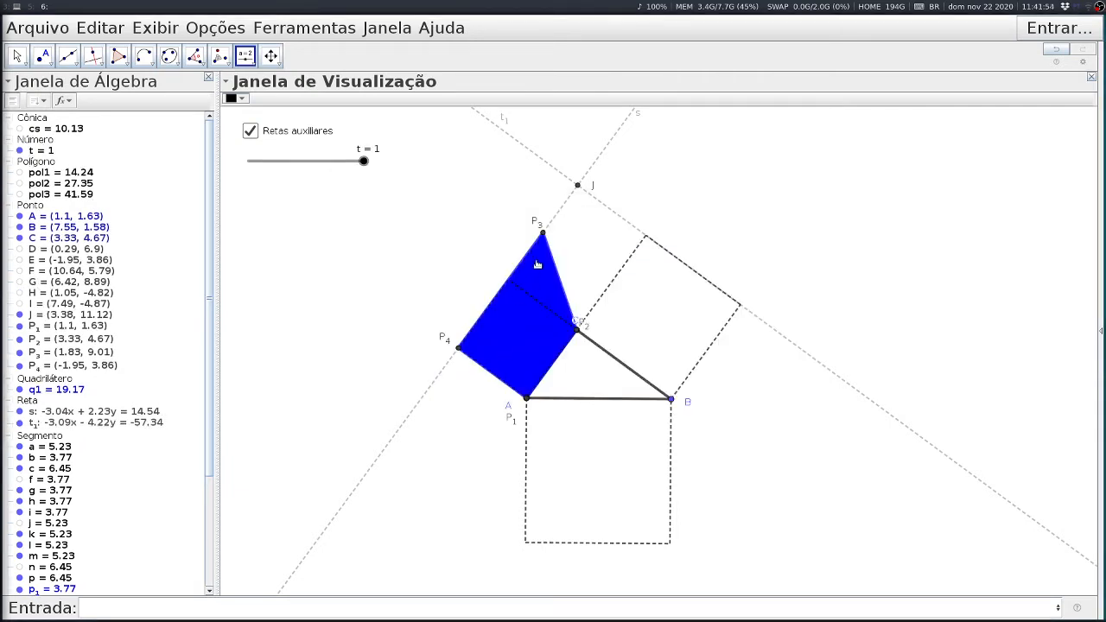
# Step: Set slider t to 0 and redefine point P_3 as D + t*u
pyautogui.moveTo(362, 163); pyautogui.dragTo(242, 169)
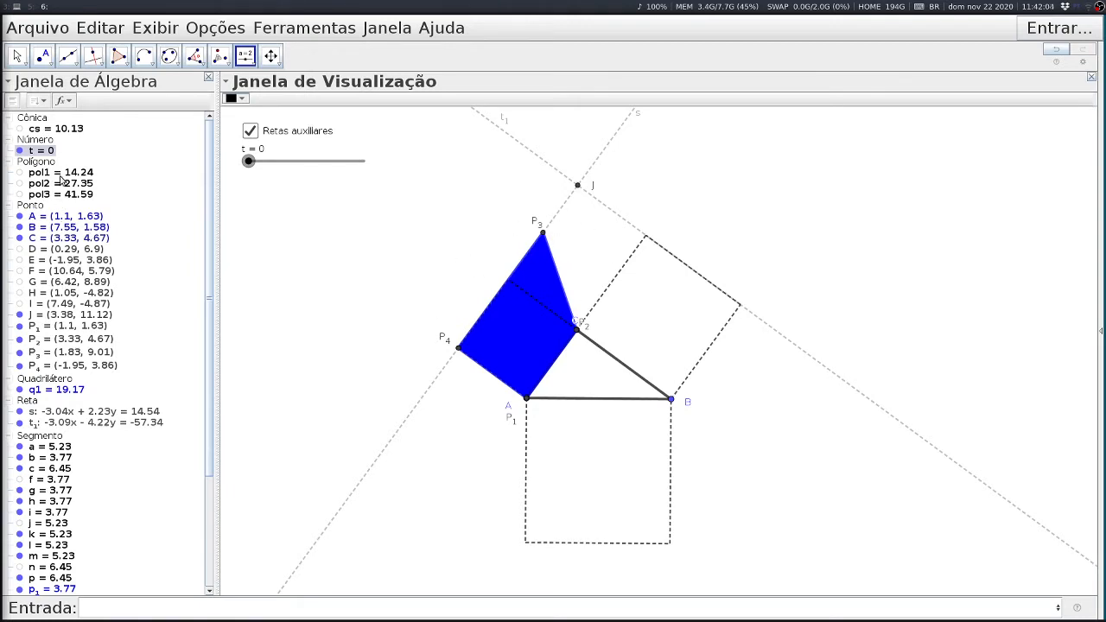
pyautogui.doubleClick(61, 355)
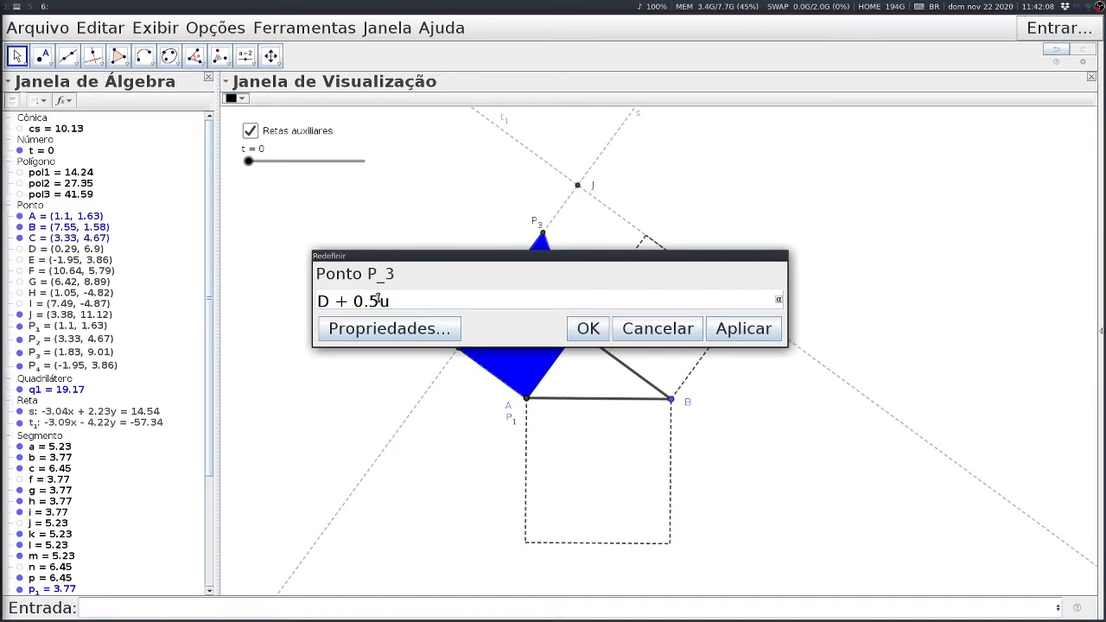
pyautogui.press('BackSpace')
pyautogui.press('BackSpace')
pyautogui.press('BackSpace')
pyautogui.write('t*')
pyautogui.press('Return')
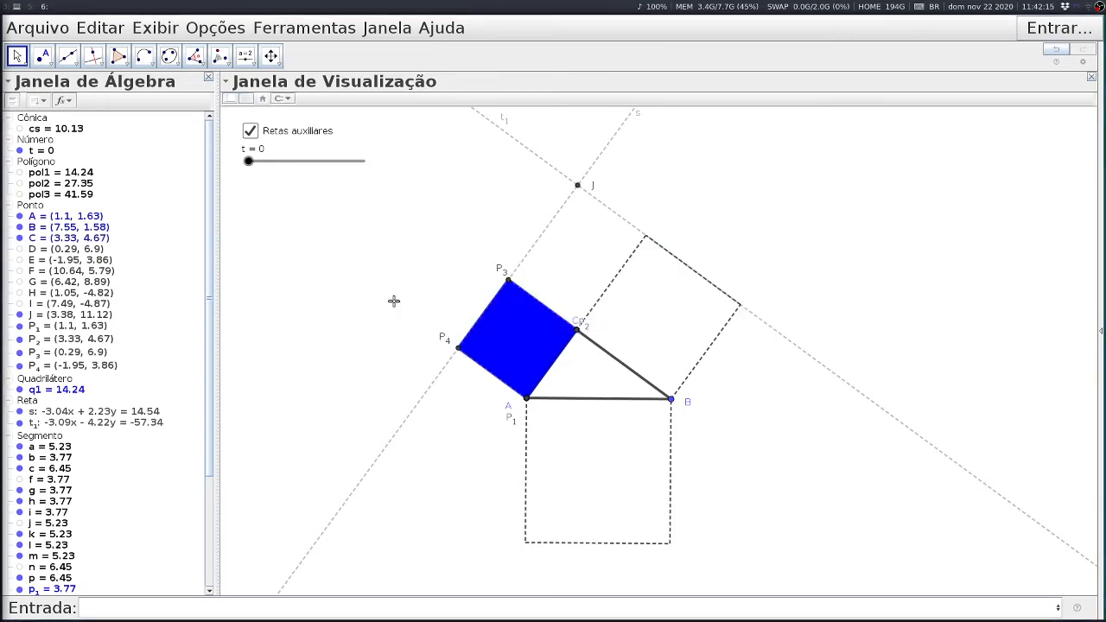
# Step: Move slider t from 0 to 1 and back to check how P_3 travels along line s
pyautogui.click(249, 162)
pyautogui.moveTo(249, 165)
pyautogui.mouseDown()
pyautogui.moveTo(380, 171)
pyautogui.moveTo(308, 168)
pyautogui.moveTo(251, 186)
pyautogui.mouseUp()
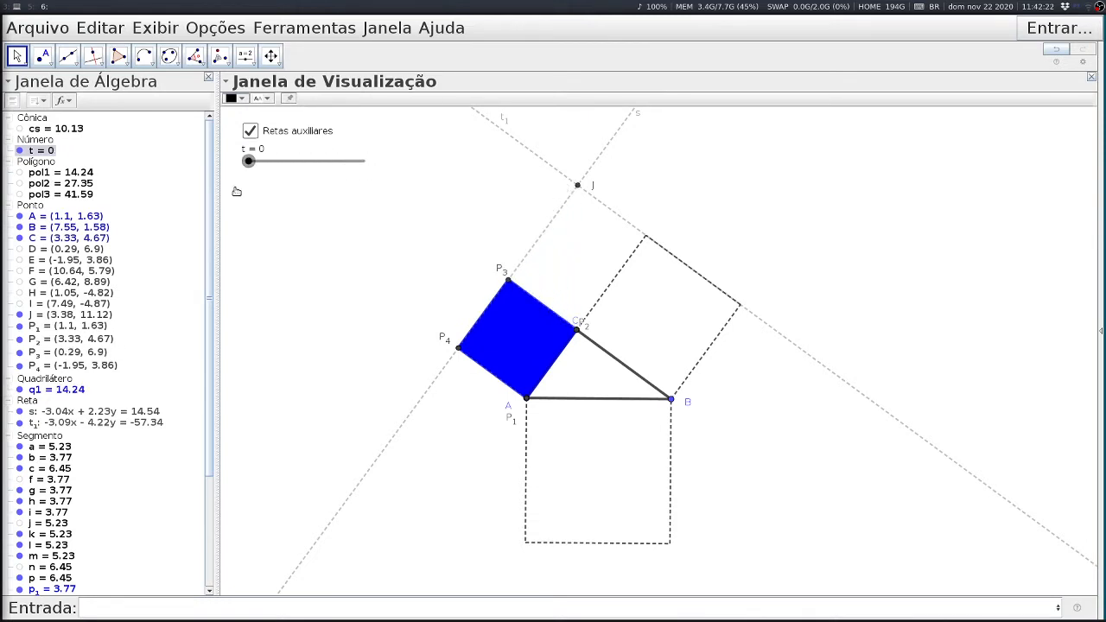
pyautogui.moveTo(240, 192); pyautogui.dragTo(376, 180)
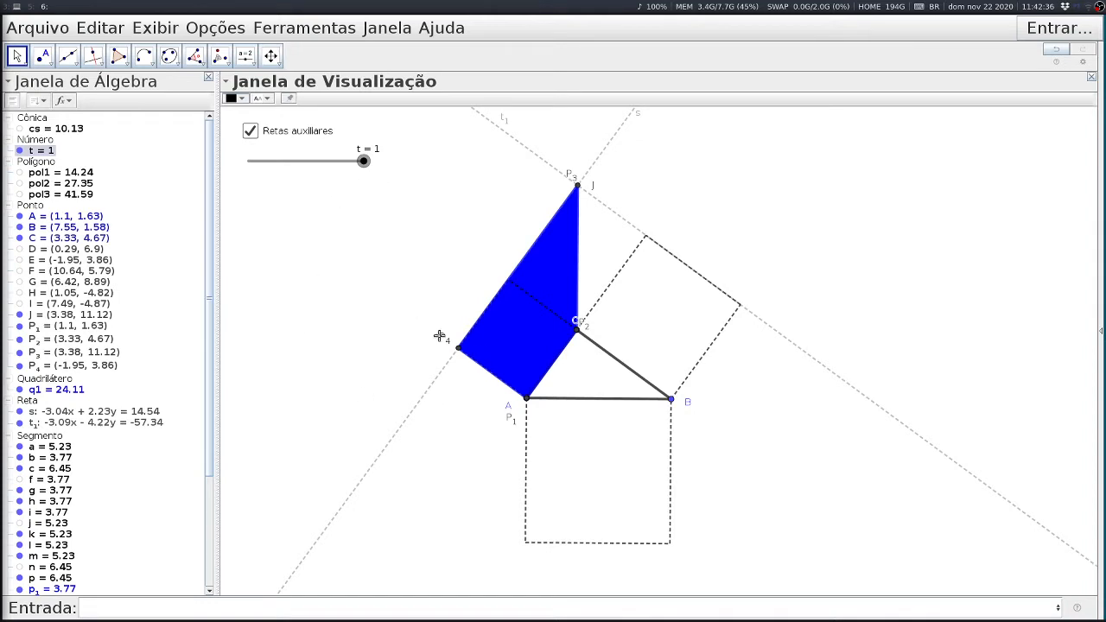
pyautogui.moveTo(364, 162); pyautogui.dragTo(246, 164)
# Step: Redefine point P_4 as E + t u, reusing the translation term from P_3's definition
pyautogui.doubleClick(60, 356)
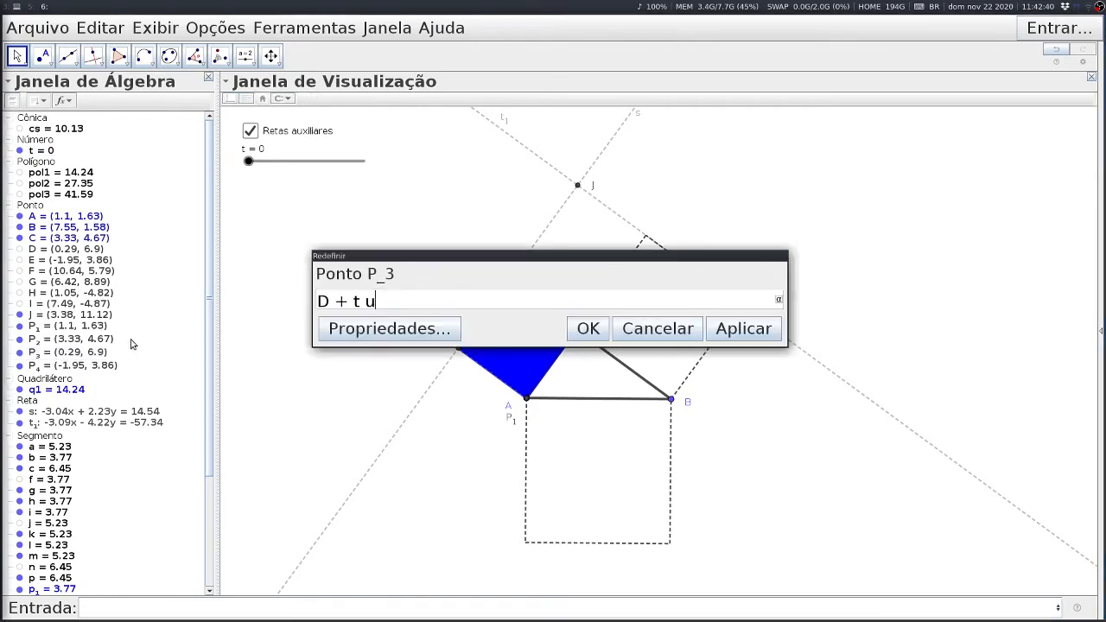
pyautogui.moveTo(333, 300); pyautogui.dragTo(398, 300)
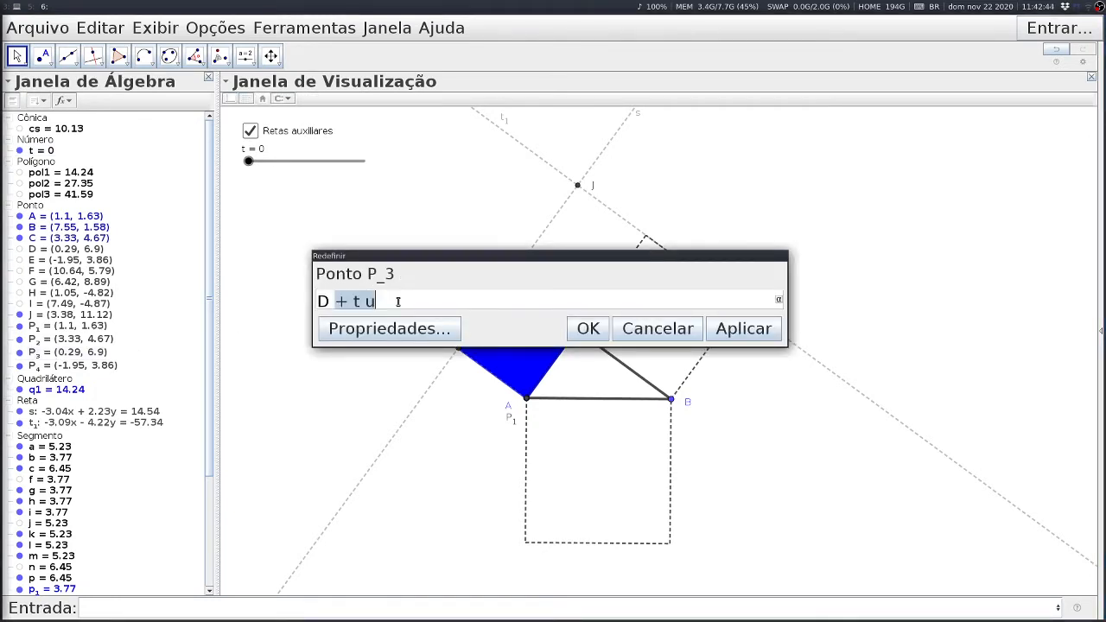
pyautogui.click(678, 337)
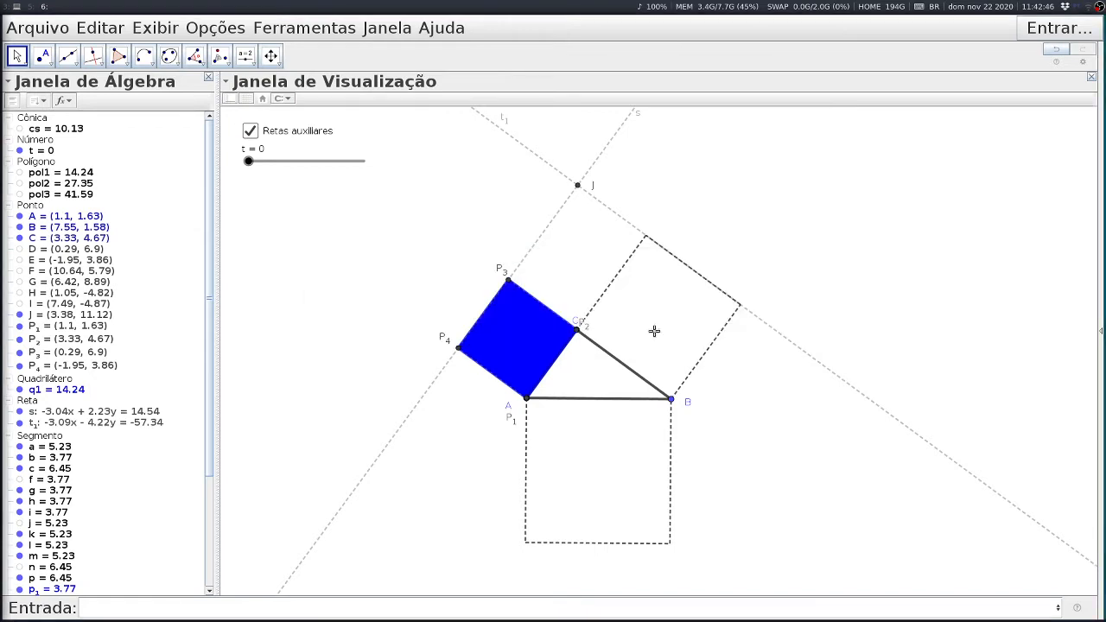
pyautogui.doubleClick(69, 367)
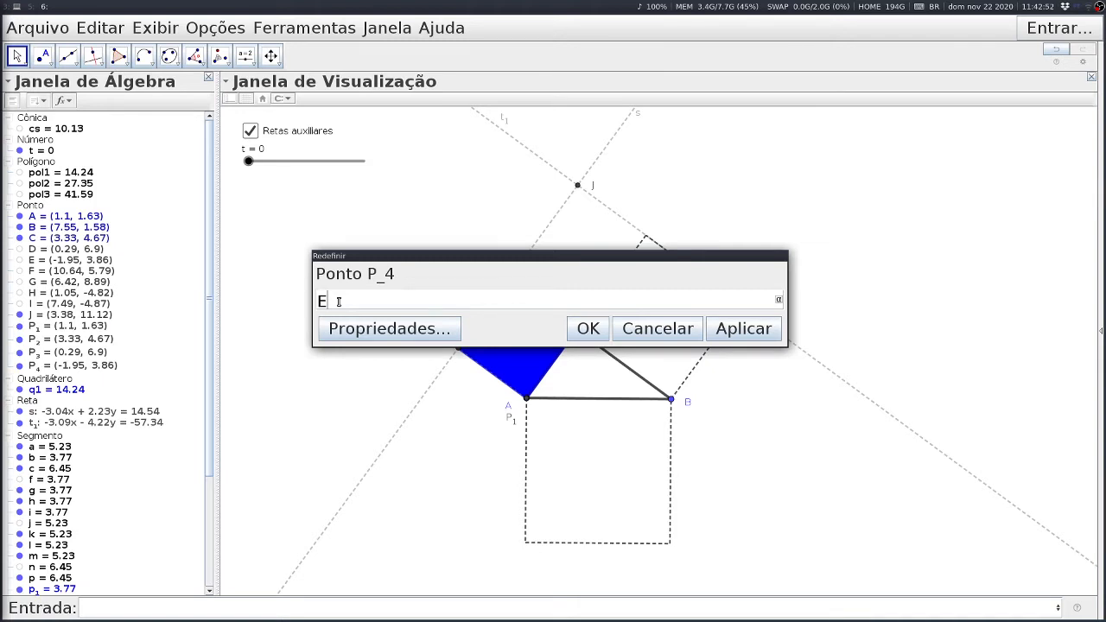
pyautogui.write('+ t u')
pyautogui.click(589, 330)
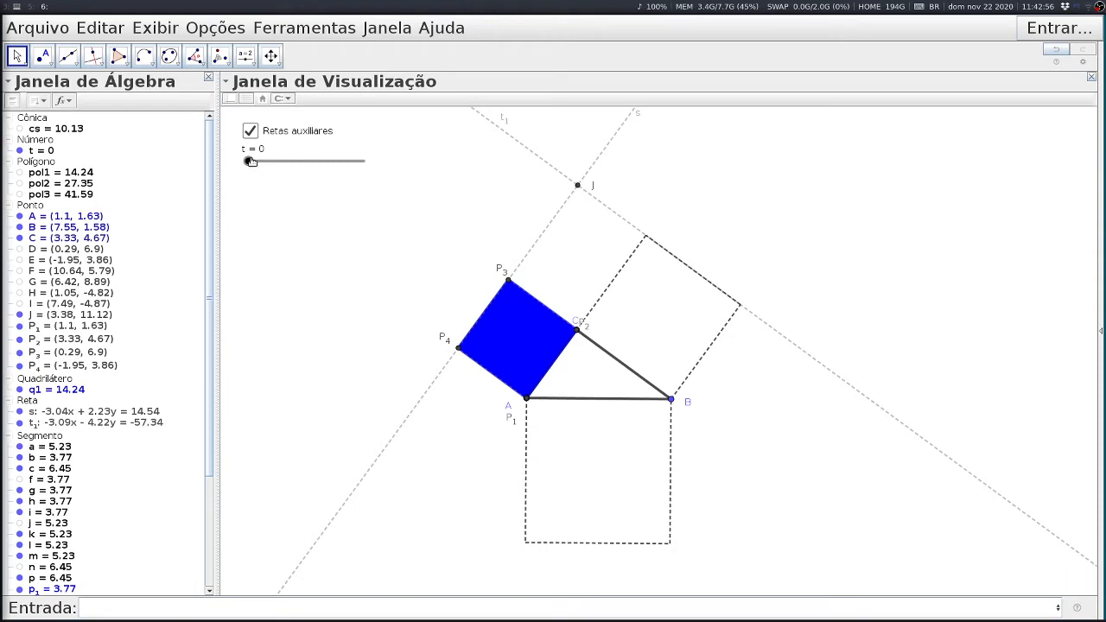
# Step: Sweep slider t between 0 and 1 twice to check the shearing of the blue quadrilateral
pyautogui.moveTo(249, 161); pyautogui.dragTo(388, 185)
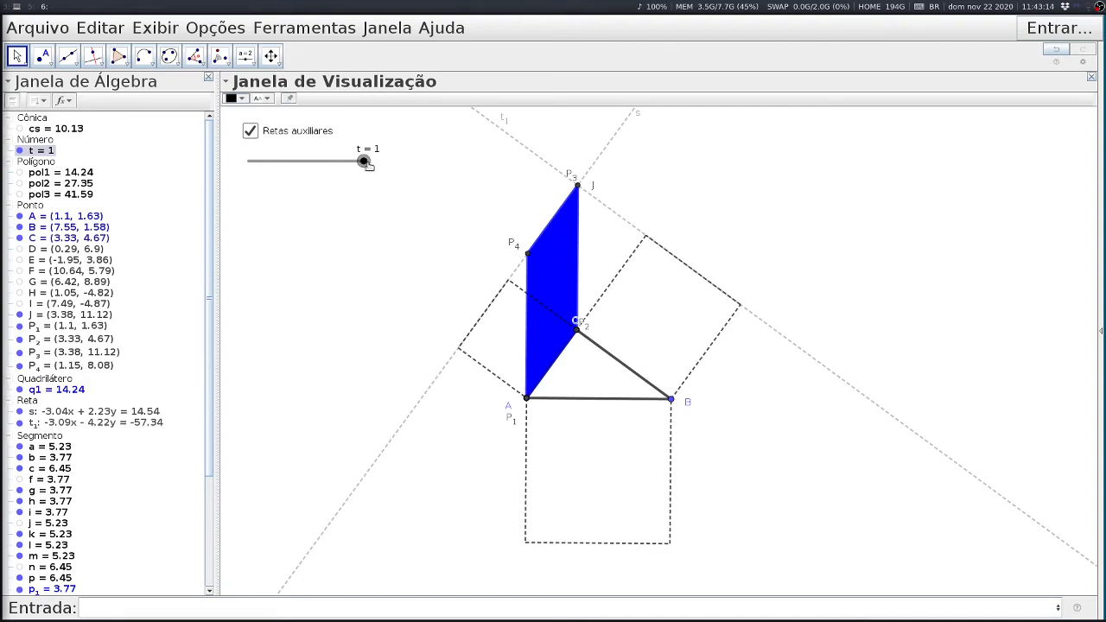
pyautogui.moveTo(365, 162); pyautogui.dragTo(250, 186)
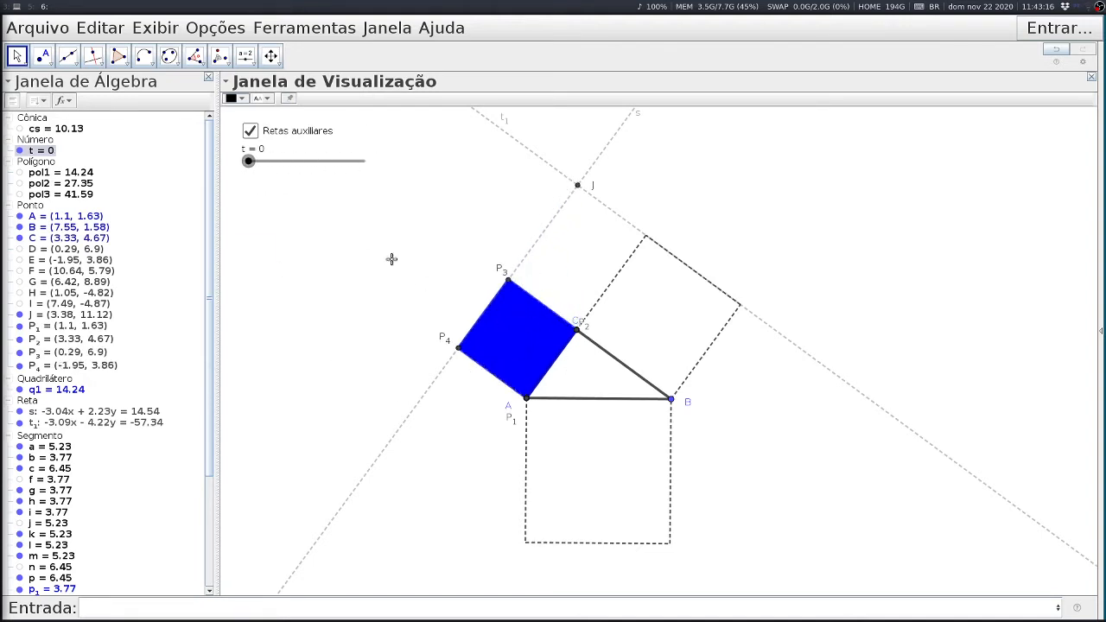
pyautogui.moveTo(249, 161); pyautogui.dragTo(377, 170)
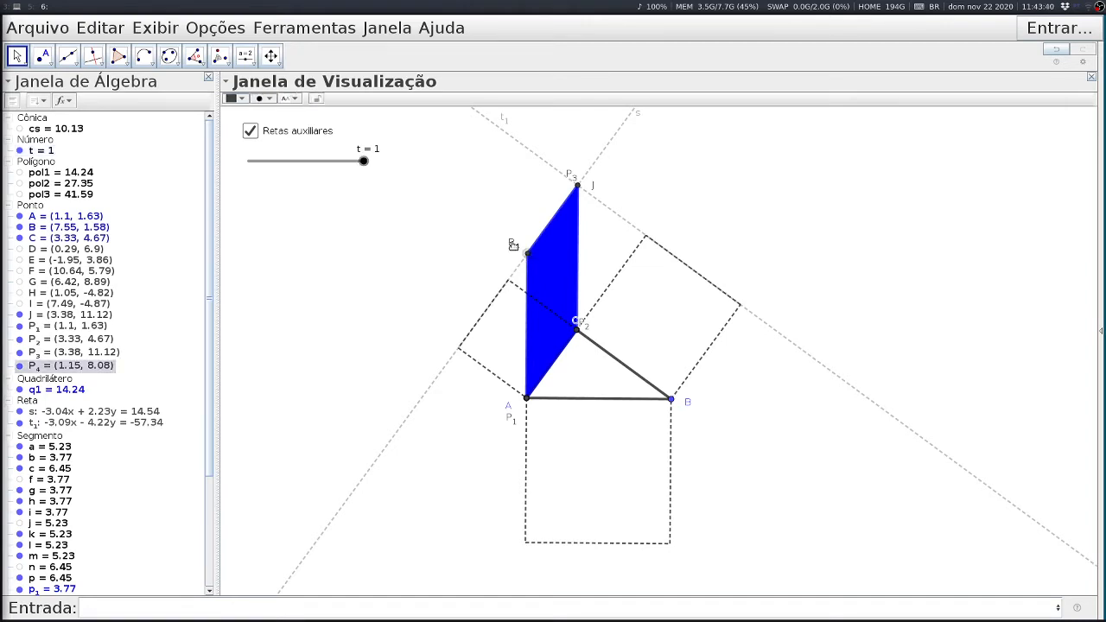
pyautogui.moveTo(364, 162); pyautogui.dragTo(222, 249)
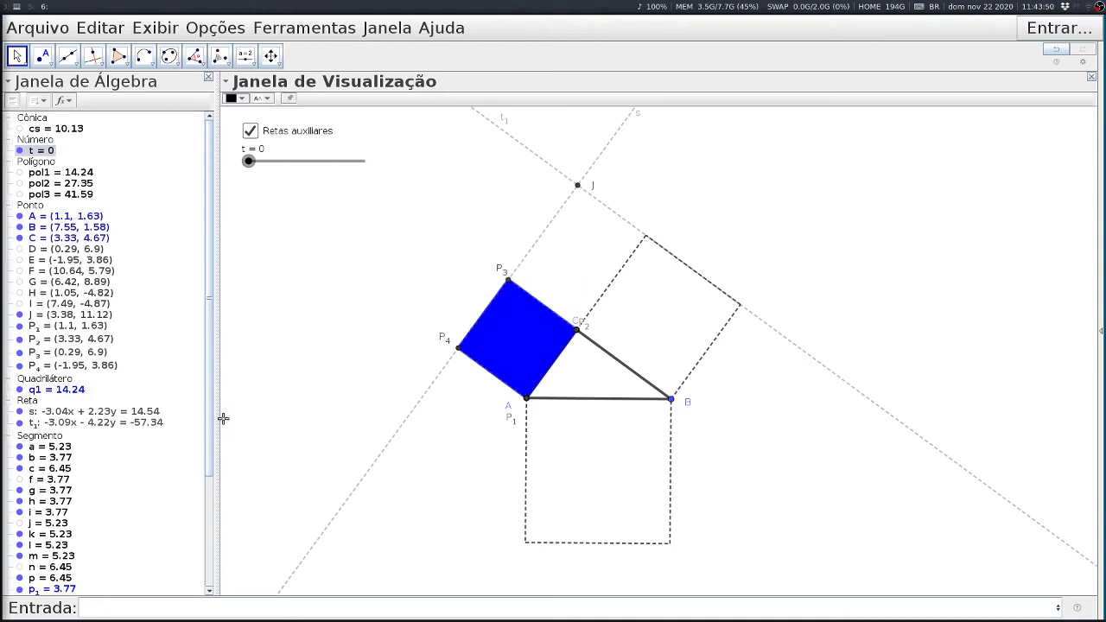
# Step: Set slider t to 1 and rename vector u as v_1
pyautogui.moveTo(213, 420); pyautogui.dragTo(214, 560)
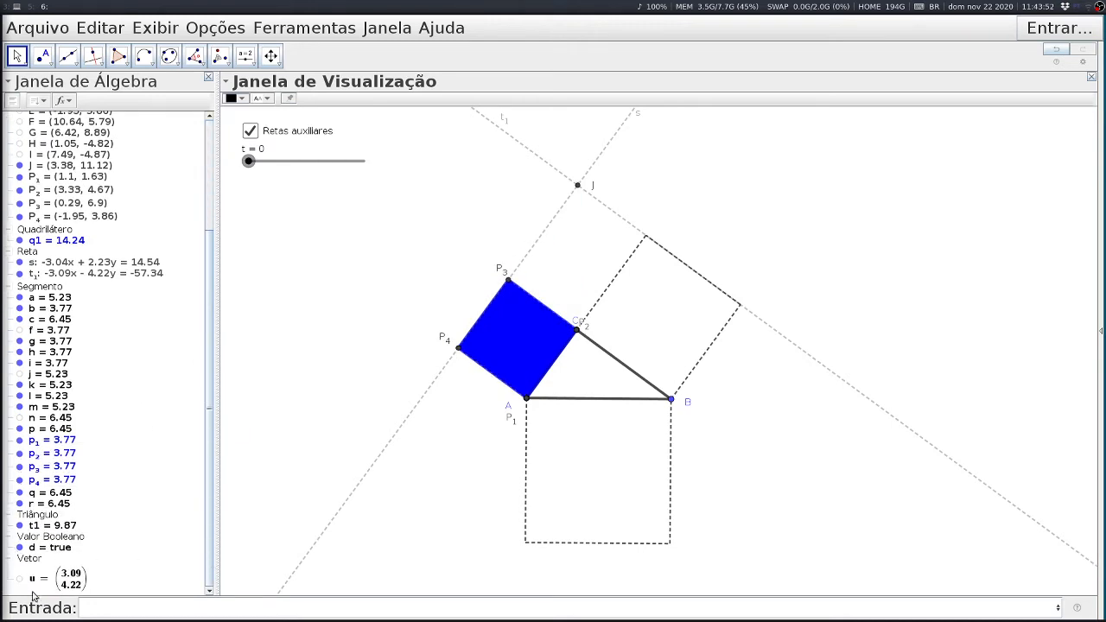
pyautogui.click(21, 584)
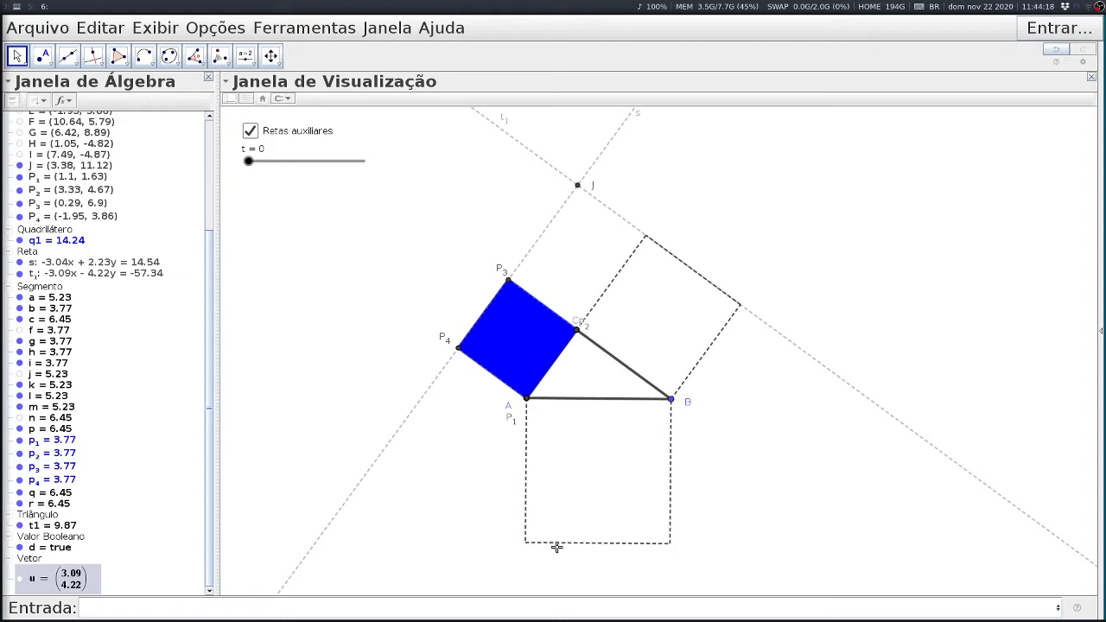
pyautogui.moveTo(249, 161); pyautogui.dragTo(436, 170)
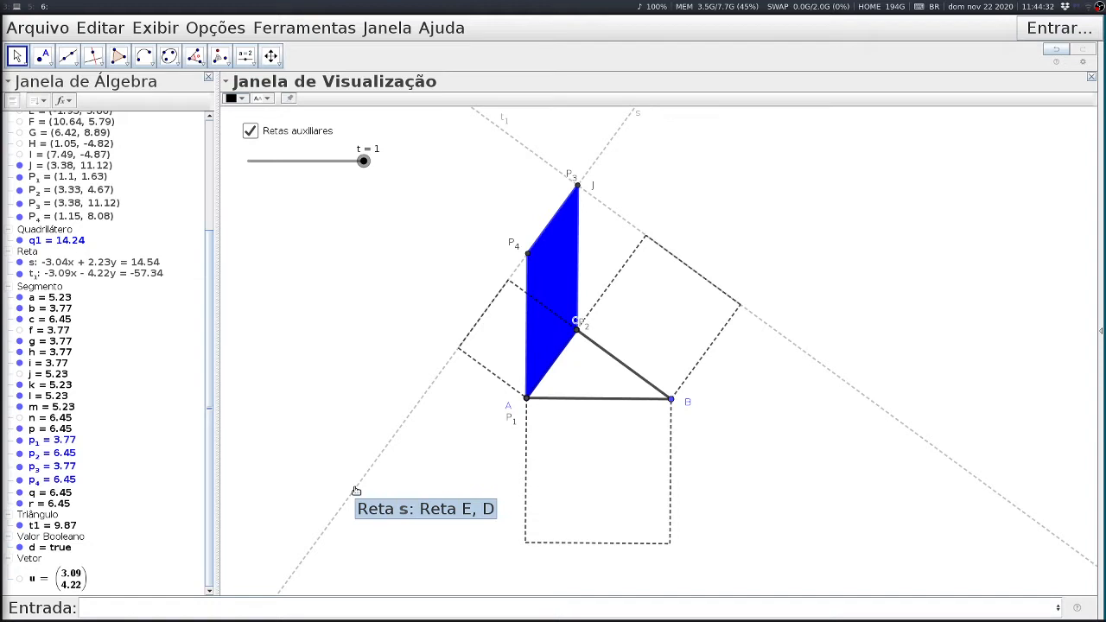
pyautogui.rightClick(62, 581)
pyautogui.click(126, 565)
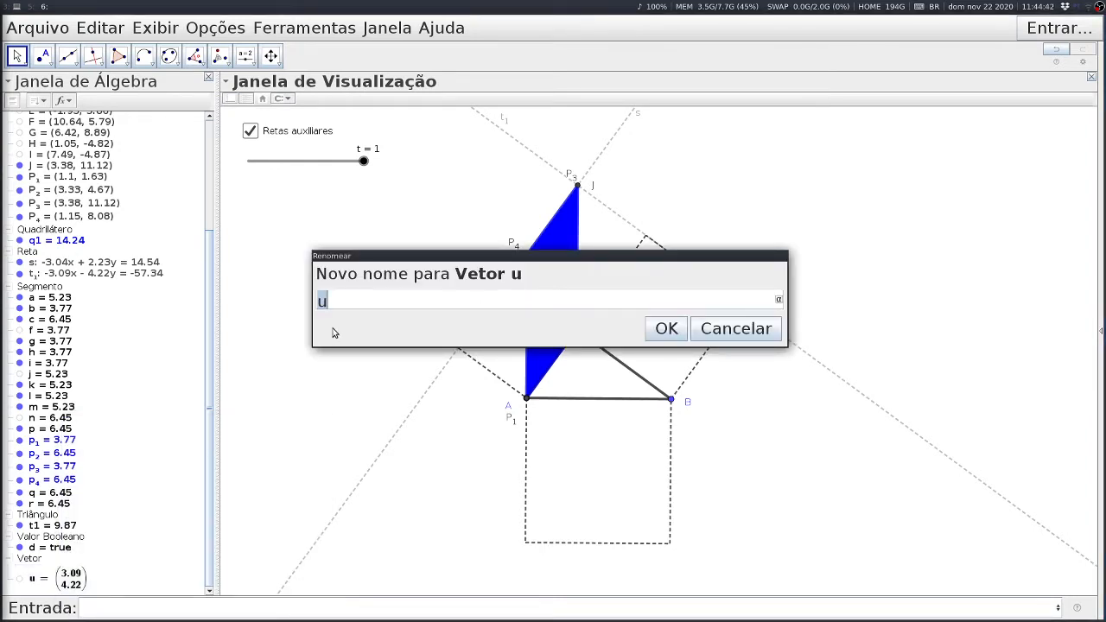
pyautogui.write('v_1')
pyautogui.press('Return')
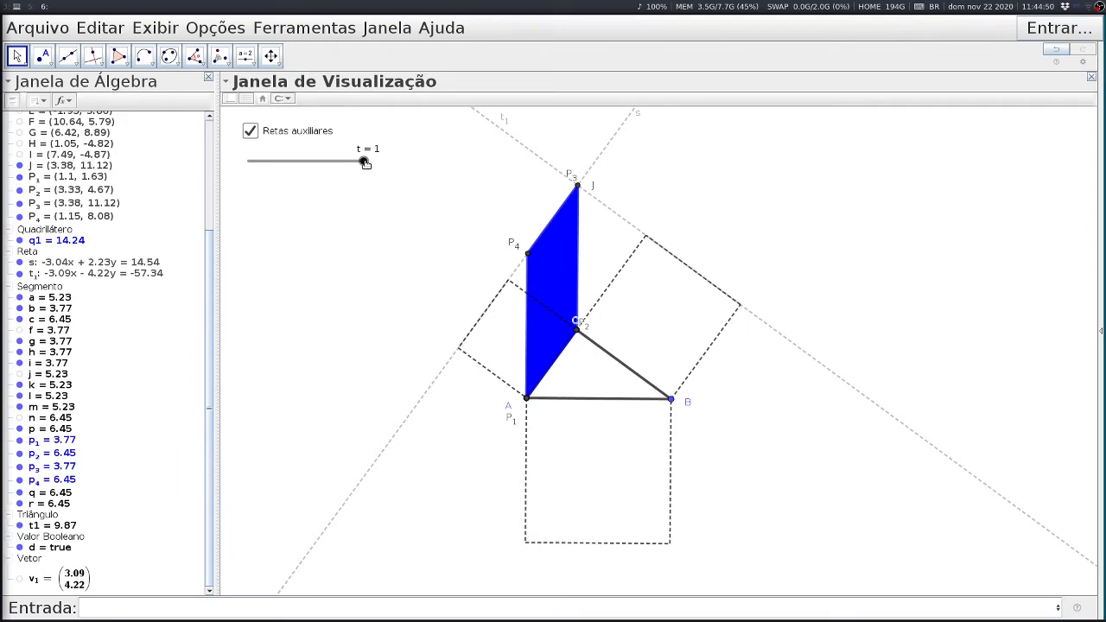
# Step: Inspect the definitions of points P_3 and P_4 for the renamed vector, leaving both unchanged
pyautogui.moveTo(364, 162); pyautogui.dragTo(205, 177)
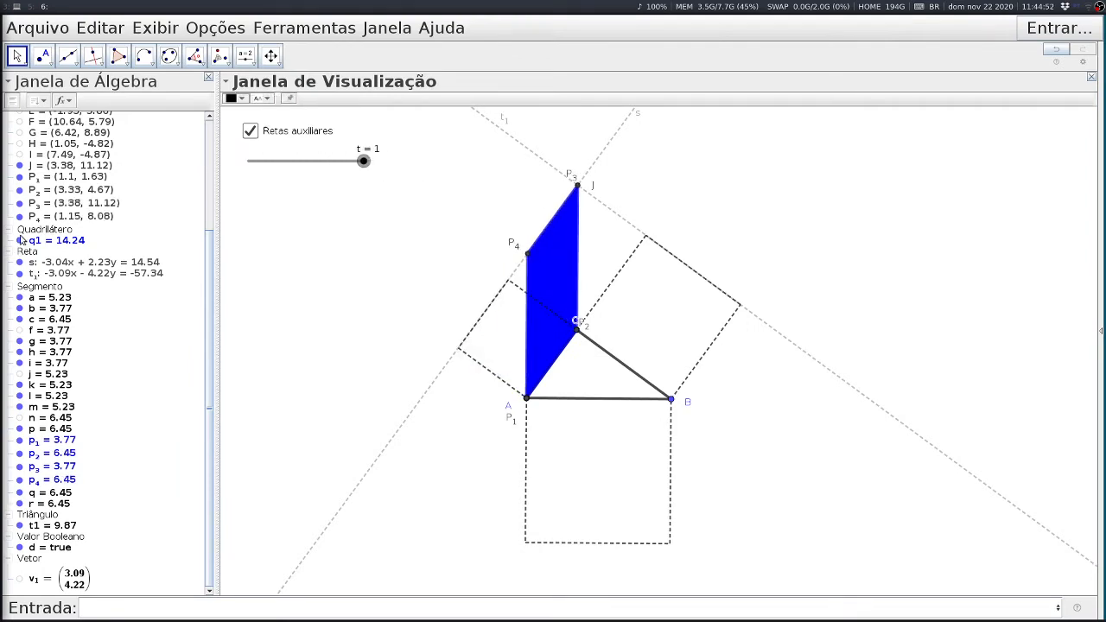
pyautogui.doubleClick(66, 205)
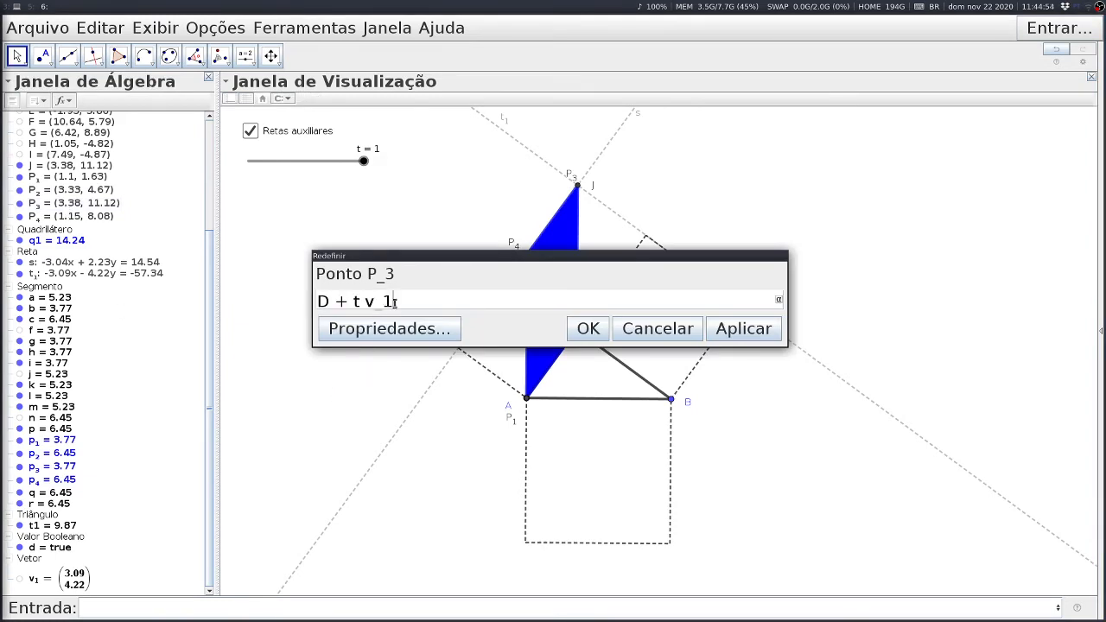
pyautogui.click(639, 327)
pyautogui.doubleClick(62, 217)
pyautogui.click(653, 329)
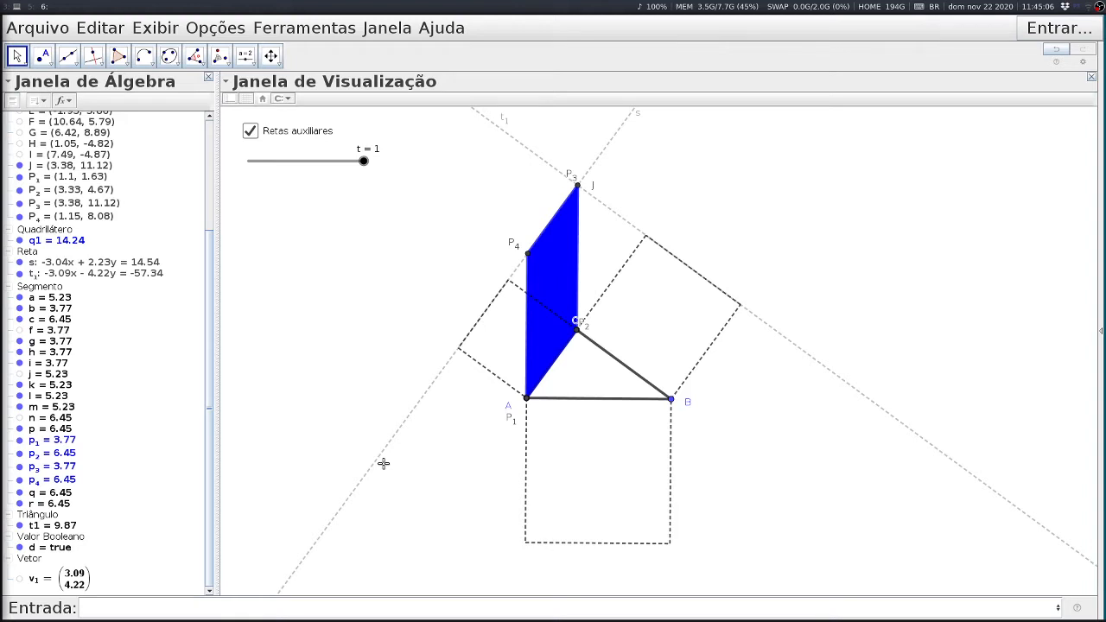
# Step: Create line u through J and C by reusing the earlier entry u=Reta(J, C), and show its styling options
pyautogui.click(110, 609)
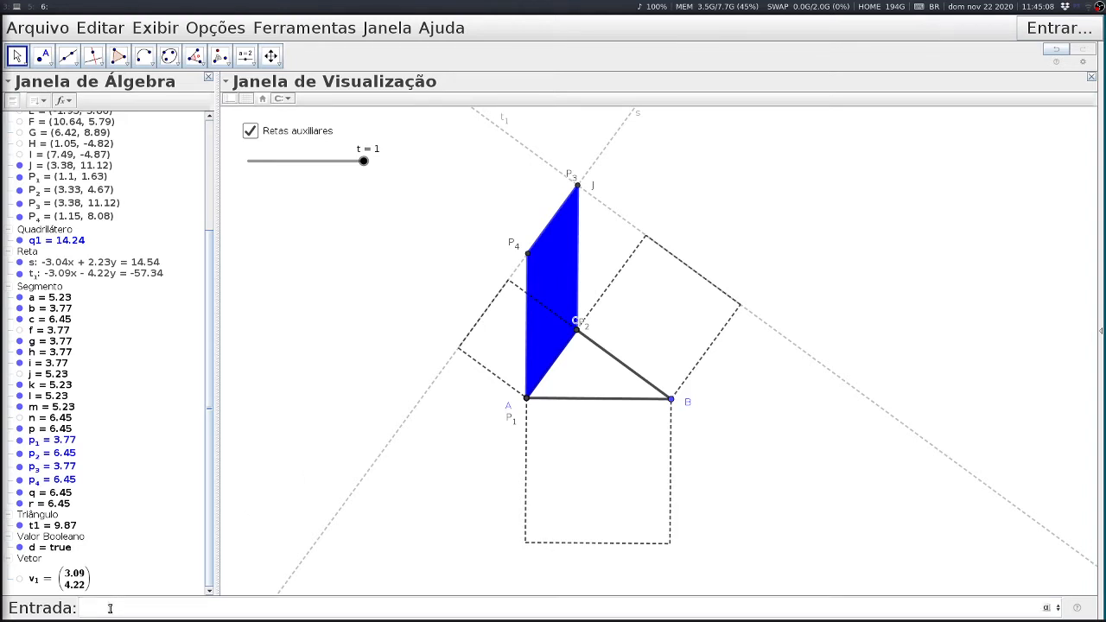
pyautogui.press('Up')
pyautogui.press('Up')
pyautogui.press('Up')
pyautogui.press('Up')
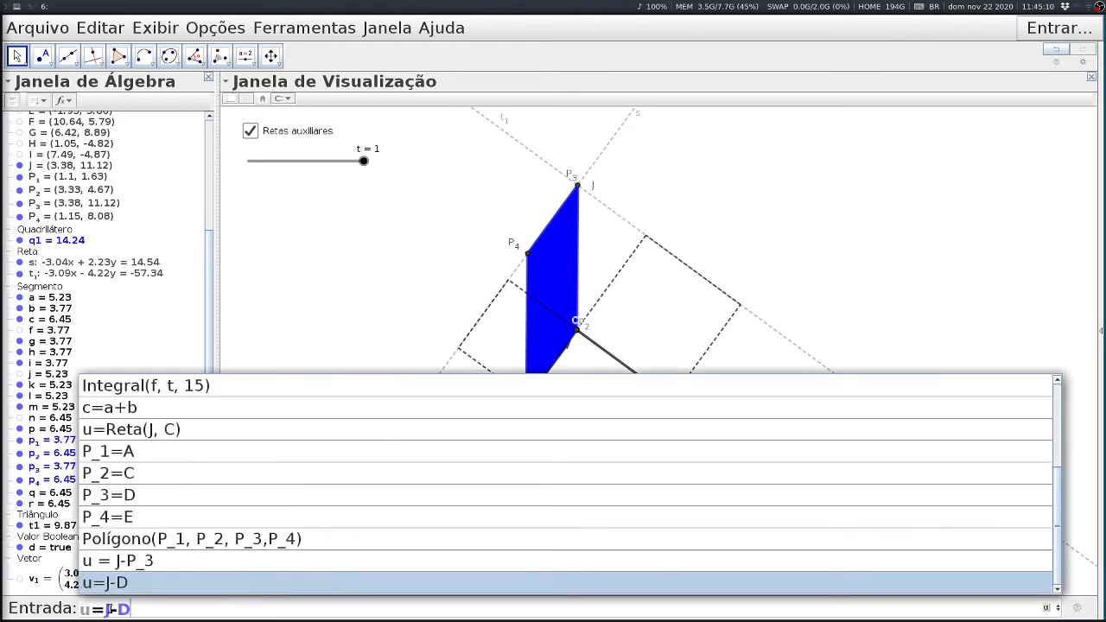
pyautogui.press('Up')
pyautogui.press('Up')
pyautogui.press('Up')
pyautogui.press('Up')
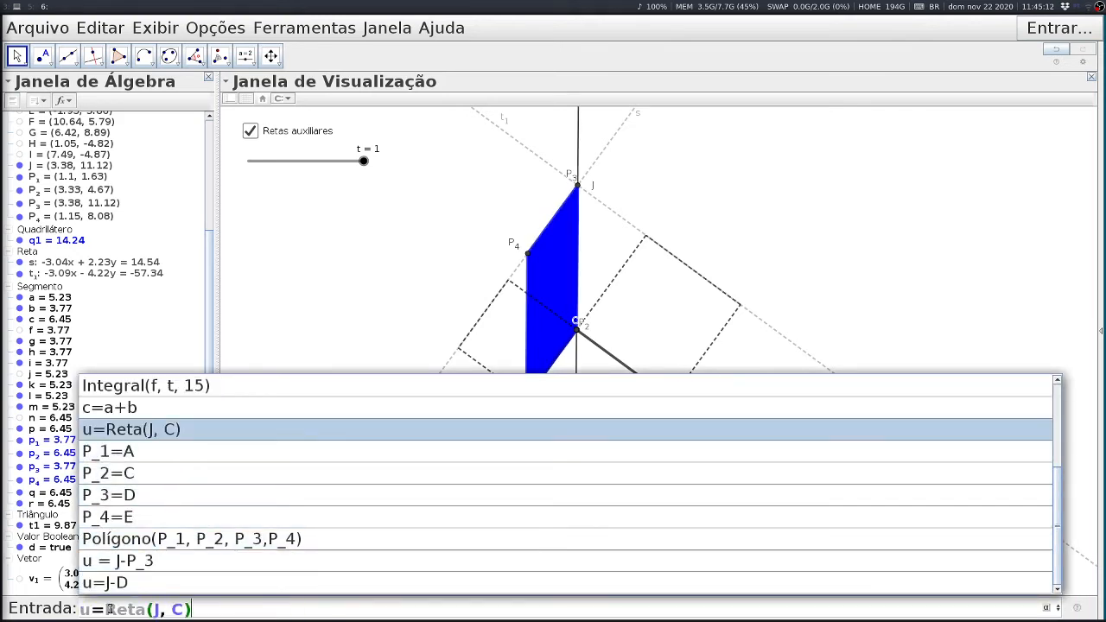
pyautogui.press('Return')
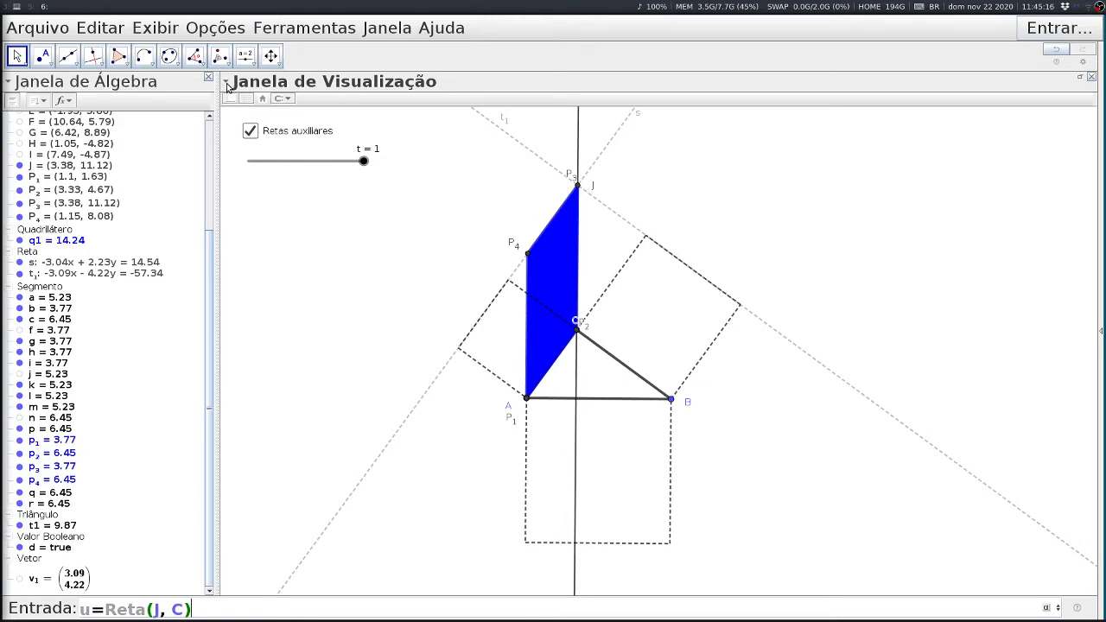
pyautogui.press('Return')
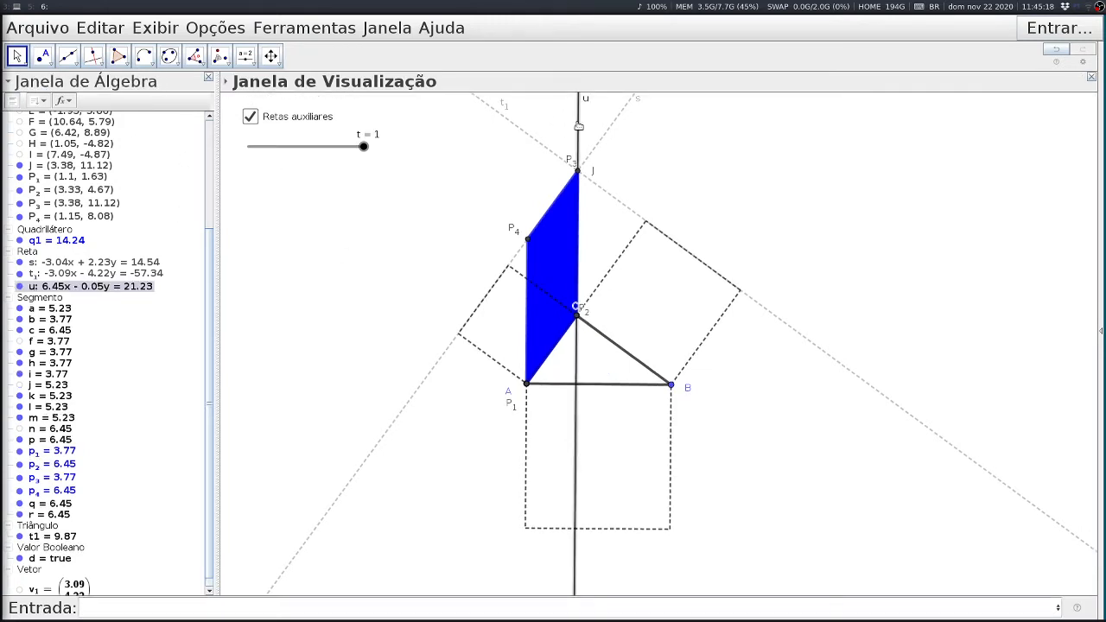
pyautogui.click(227, 82)
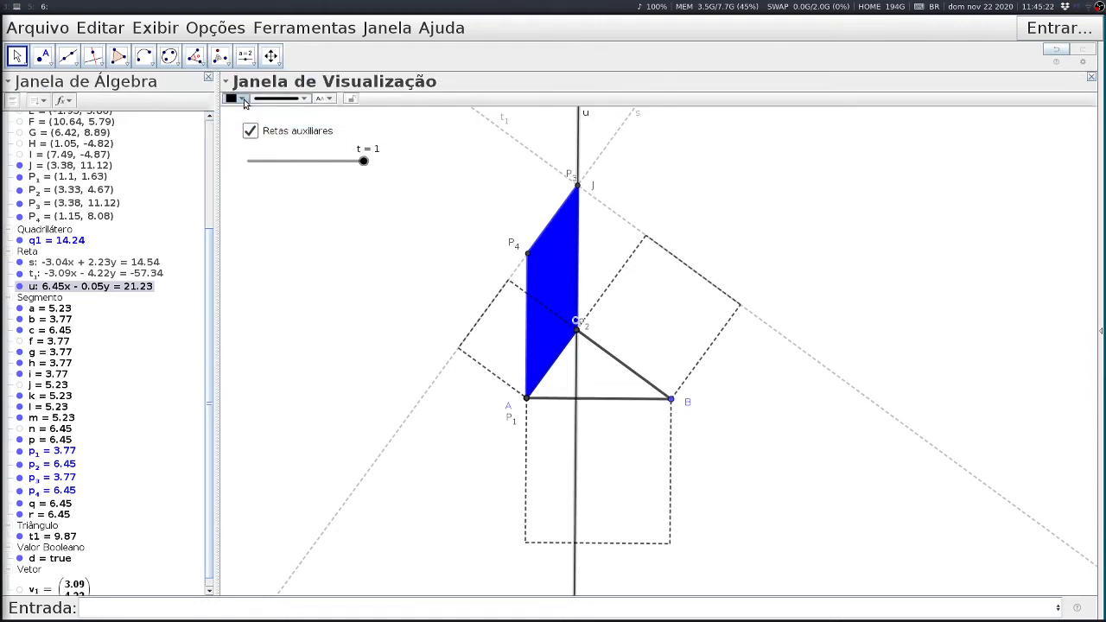
# Step: Style line u through J and C as a grey, short-dashed line like the other auxiliary lines
pyautogui.click(242, 99)
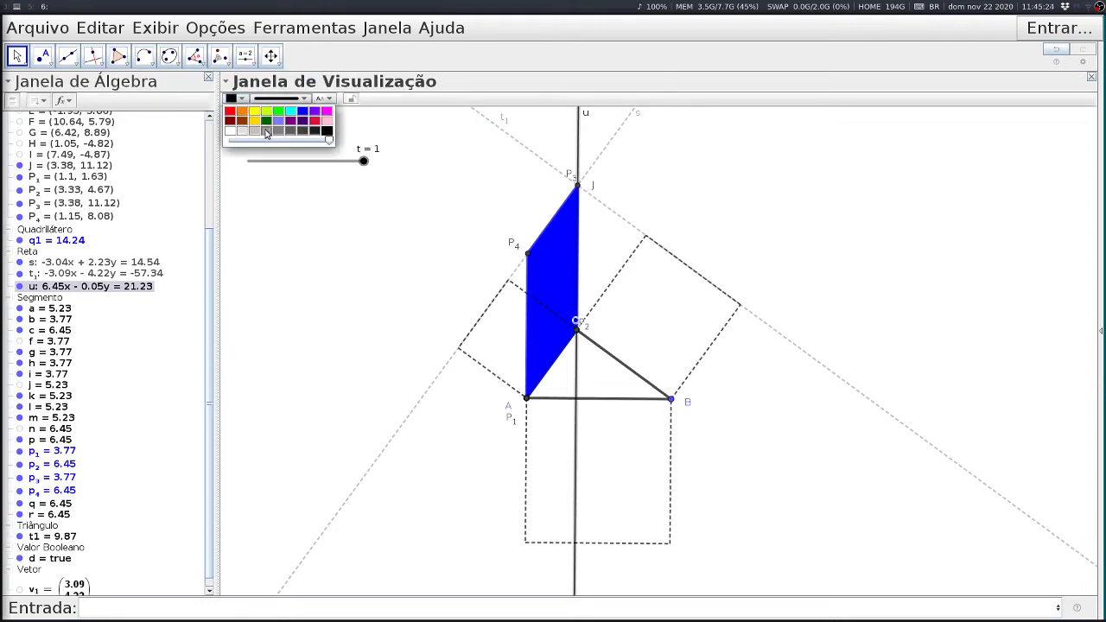
pyautogui.click(266, 133)
pyautogui.click(278, 99)
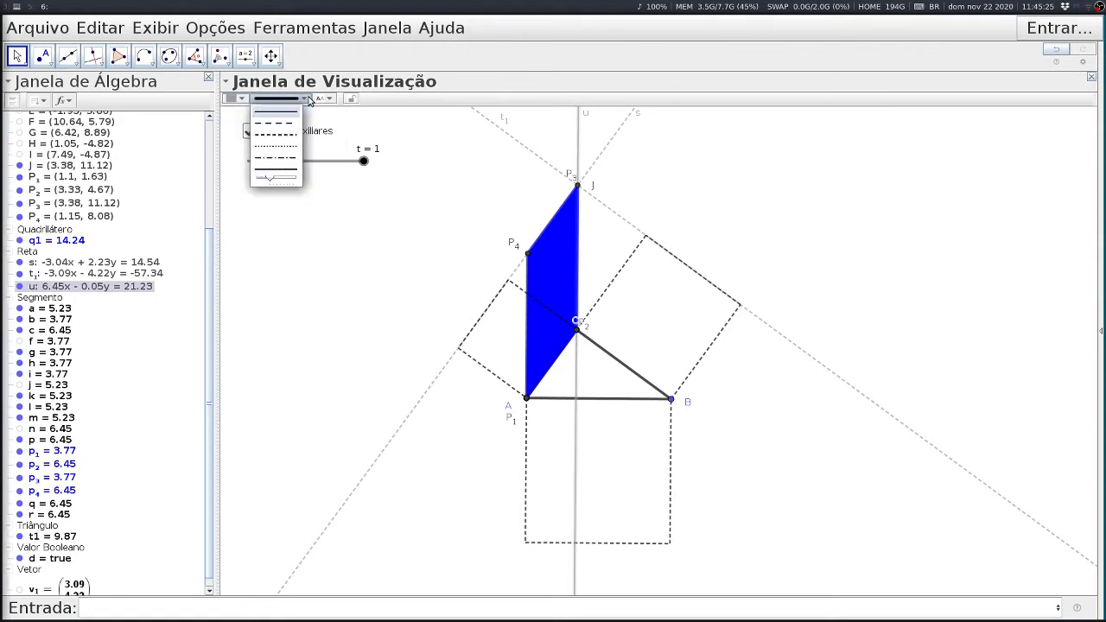
pyautogui.click(285, 135)
pyautogui.click(305, 289)
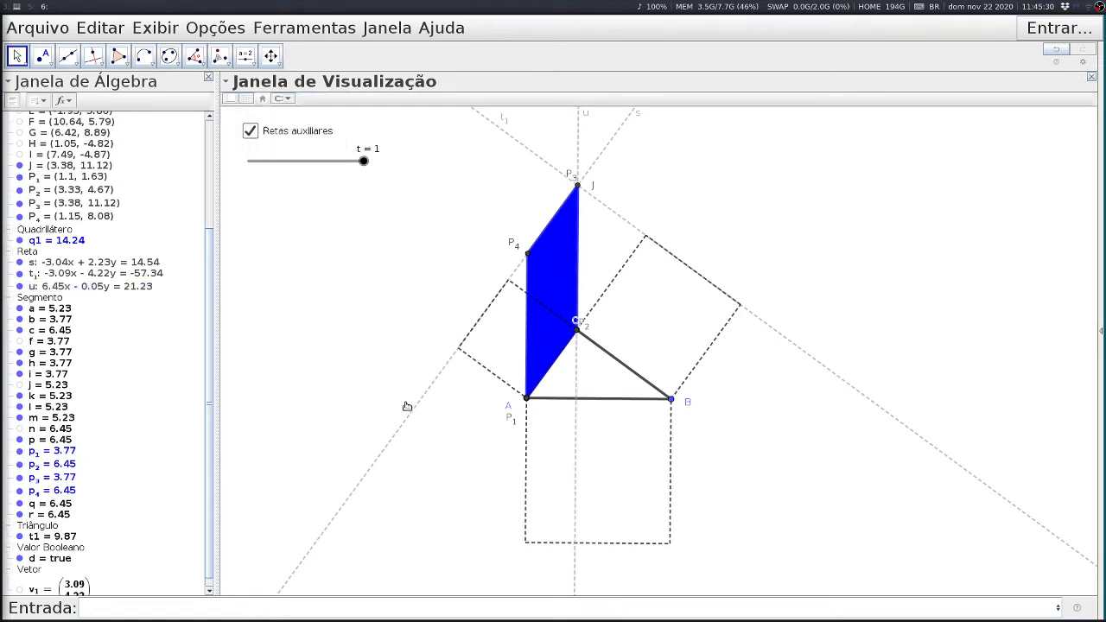
# Step: Switch the "Retas auxiliares" checkbox off and on to check which lines it controls, and inspect its properties
pyautogui.click(253, 129)
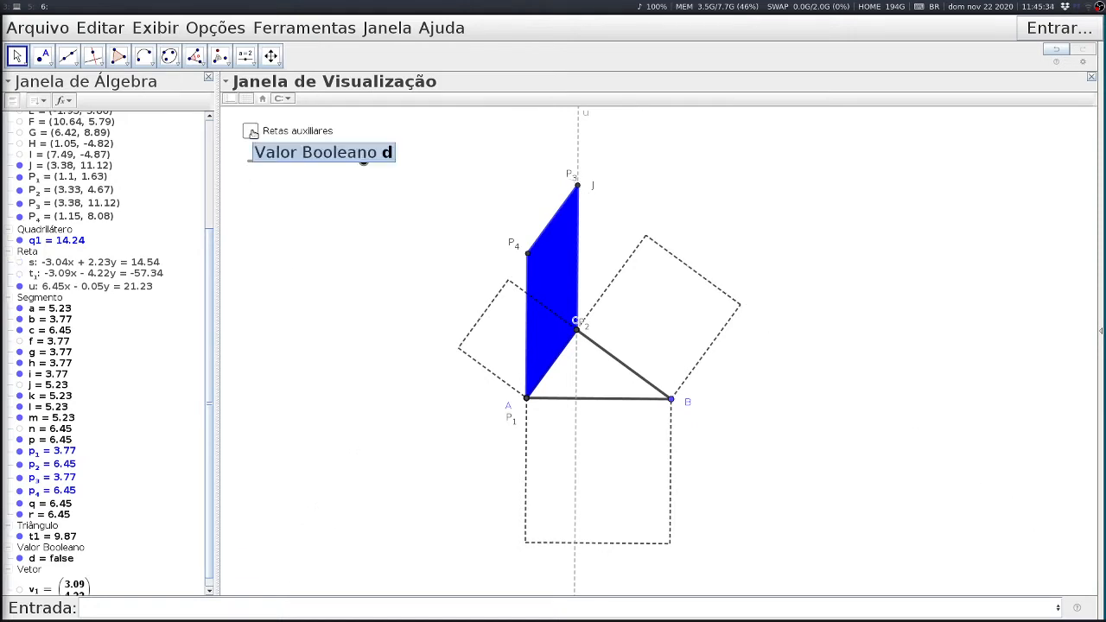
pyautogui.click(253, 129)
pyautogui.rightClick(285, 136)
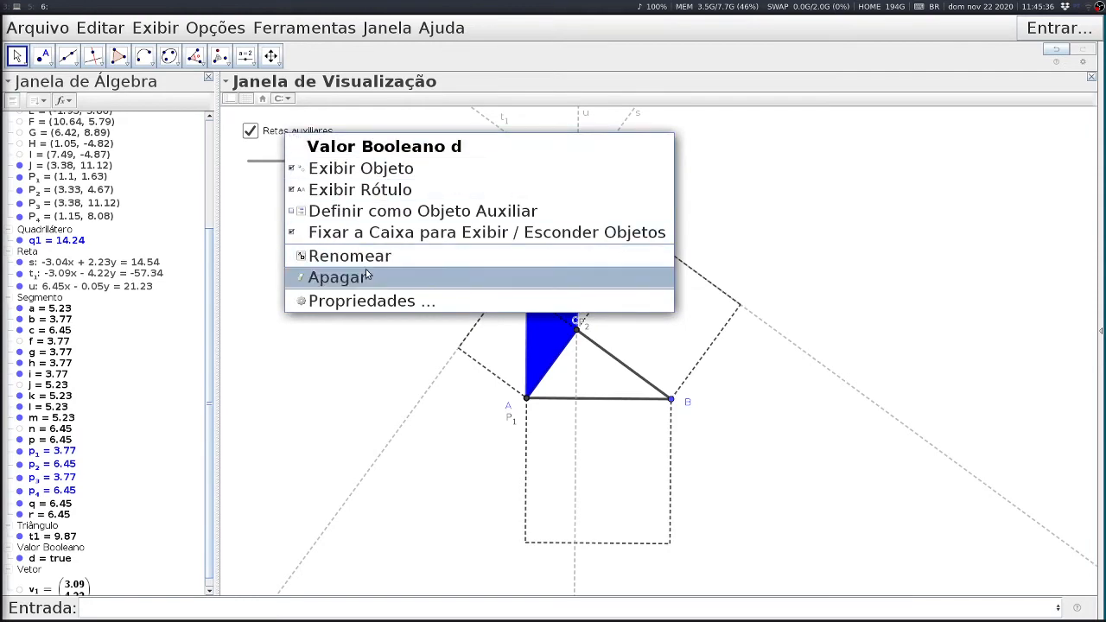
pyautogui.click(371, 299)
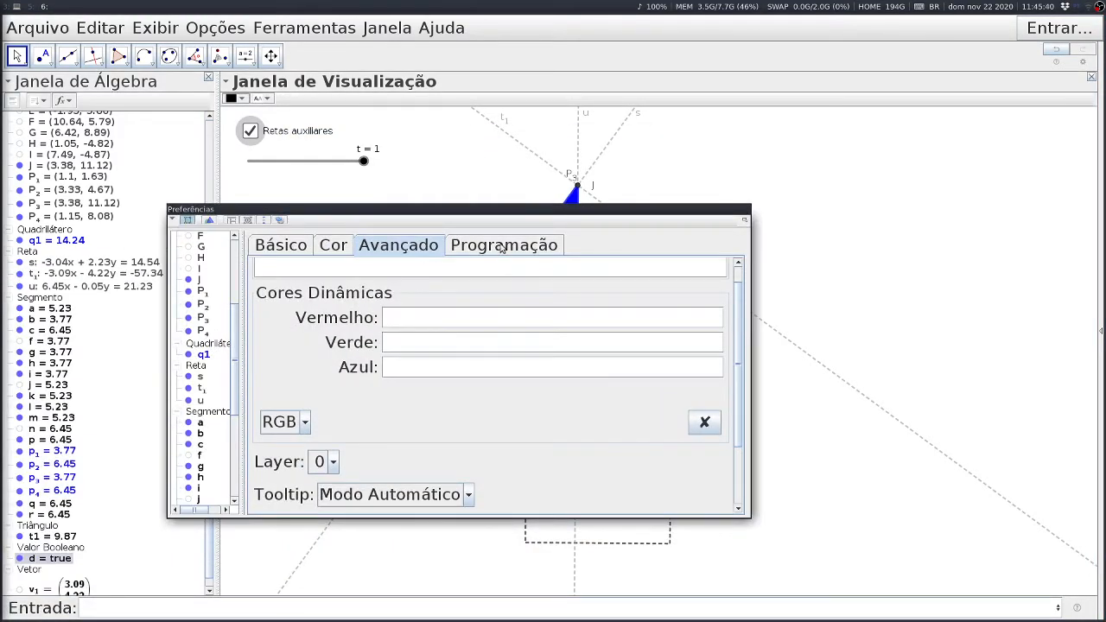
pyautogui.click(281, 246)
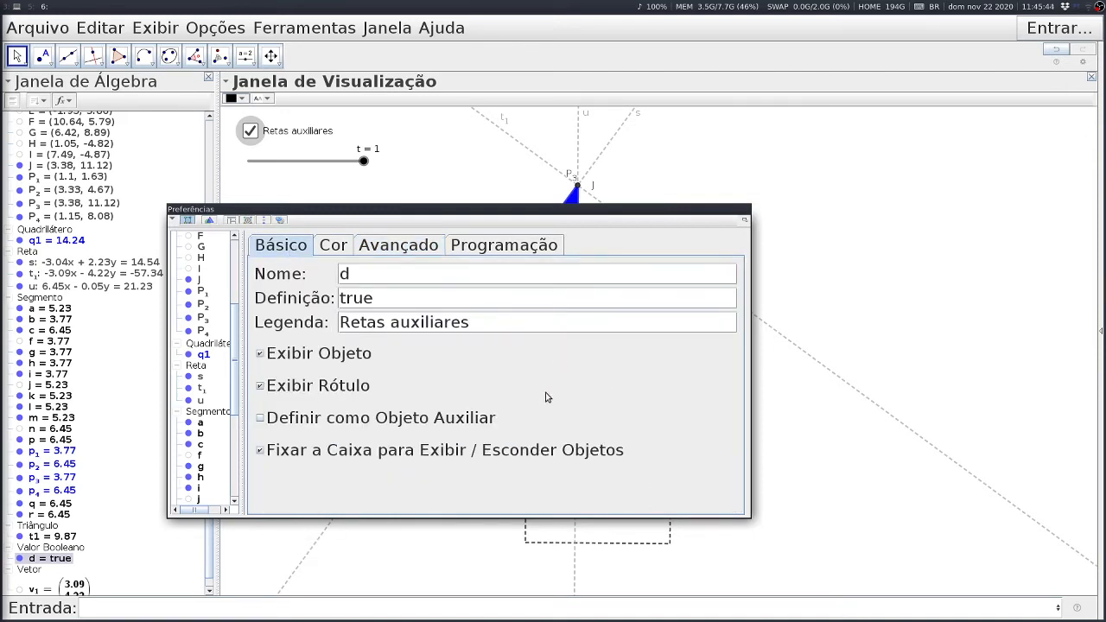
pyautogui.press('Escape')
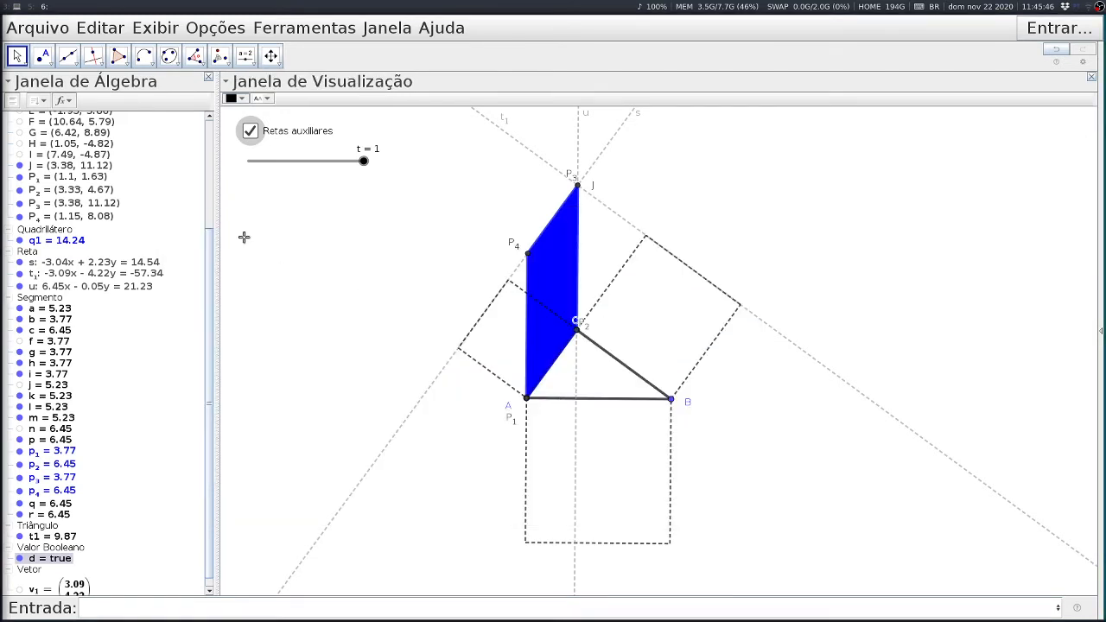
pyautogui.click(337, 240)
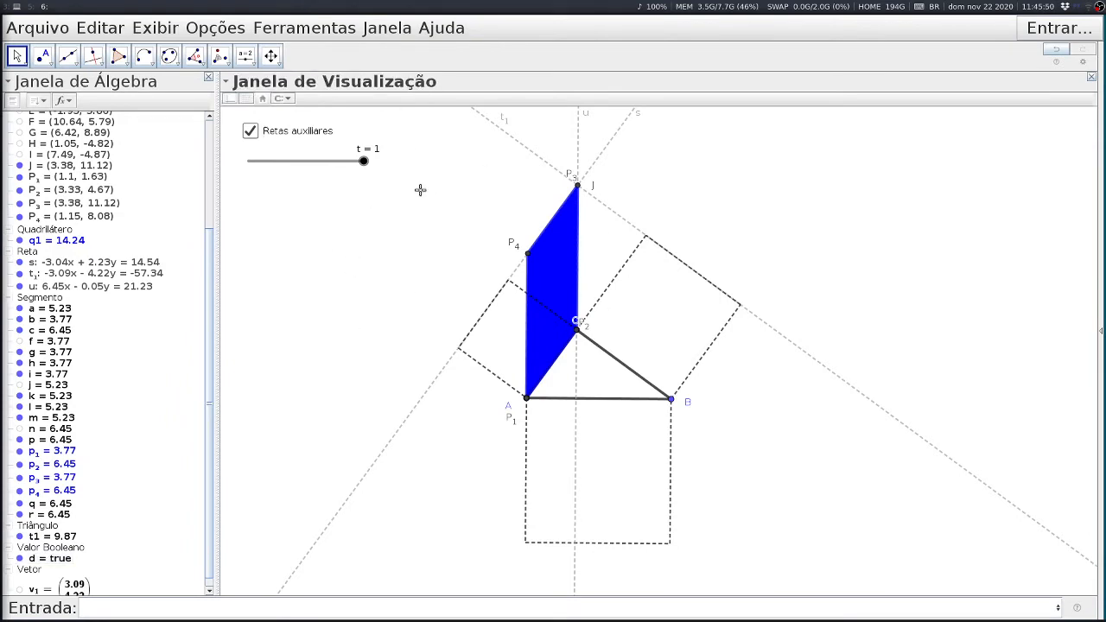
# Step: Preview the quadrilateral's shearing by setting slider t to 0, running and stopping its animation twice, and returning t to 1
pyautogui.moveTo(364, 163); pyautogui.dragTo(212, 174)
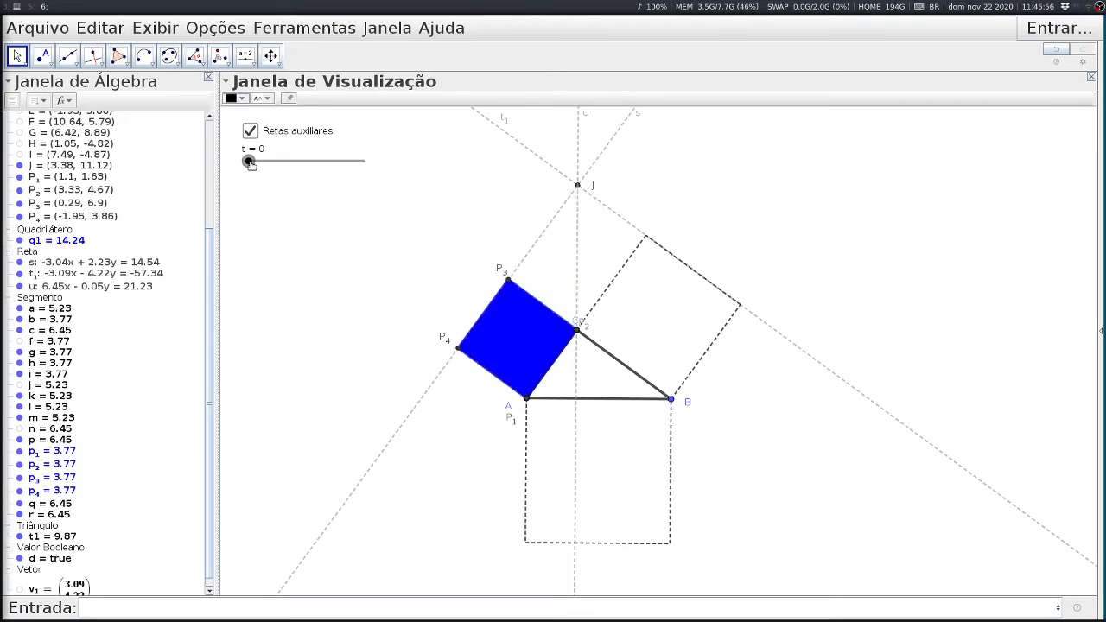
pyautogui.rightClick(248, 162)
pyautogui.click(298, 241)
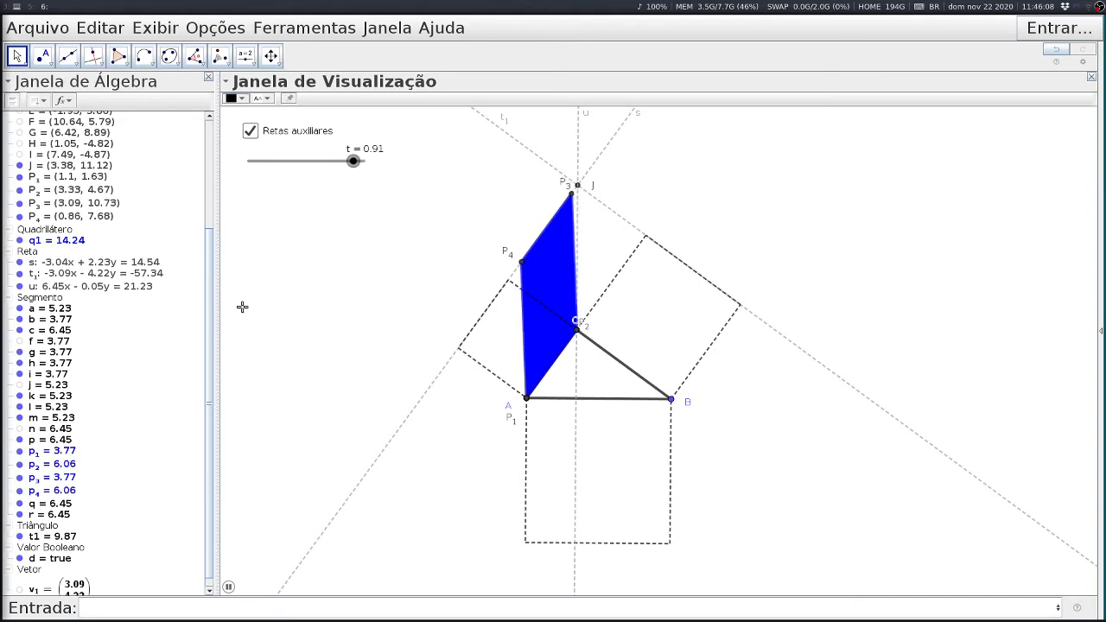
pyautogui.click(228, 587)
pyautogui.rightClick(326, 162)
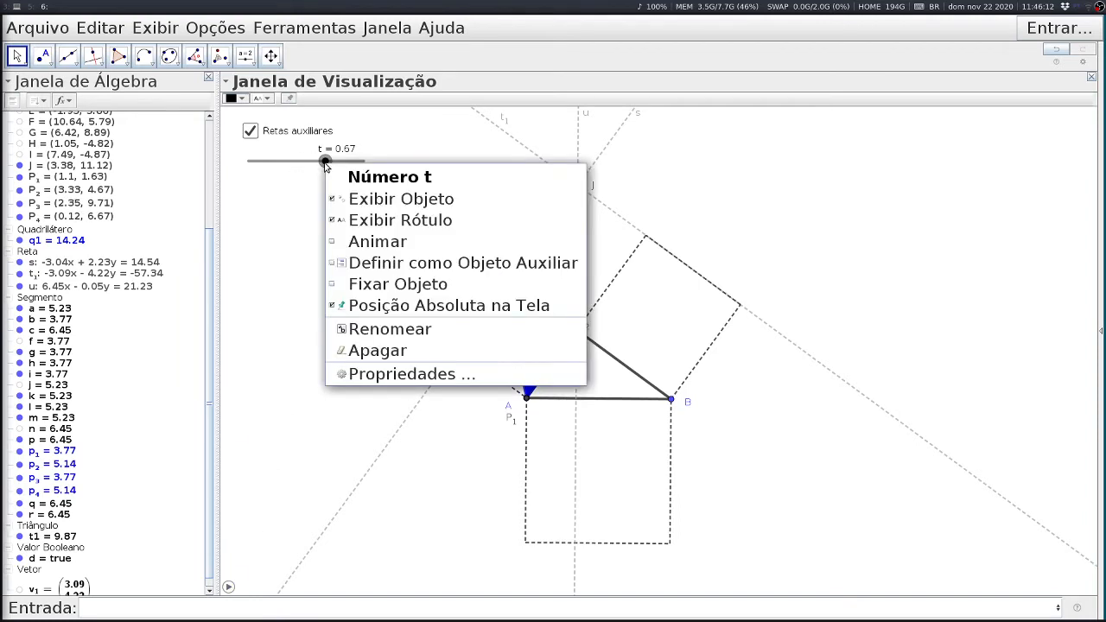
pyautogui.click(327, 249)
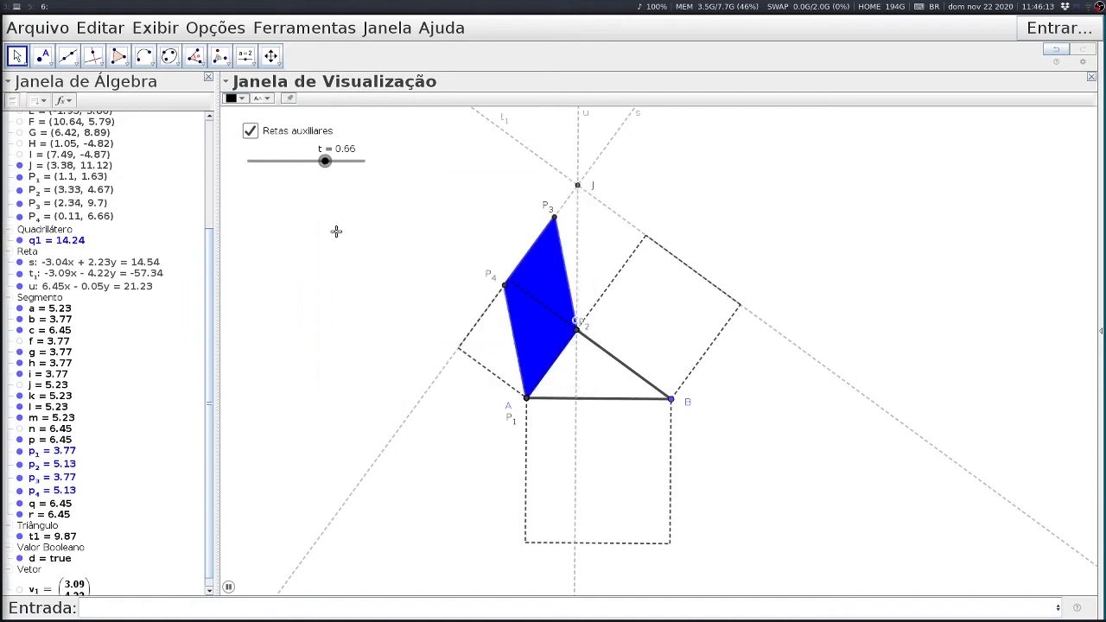
pyautogui.rightClick(321, 158)
pyautogui.click(334, 236)
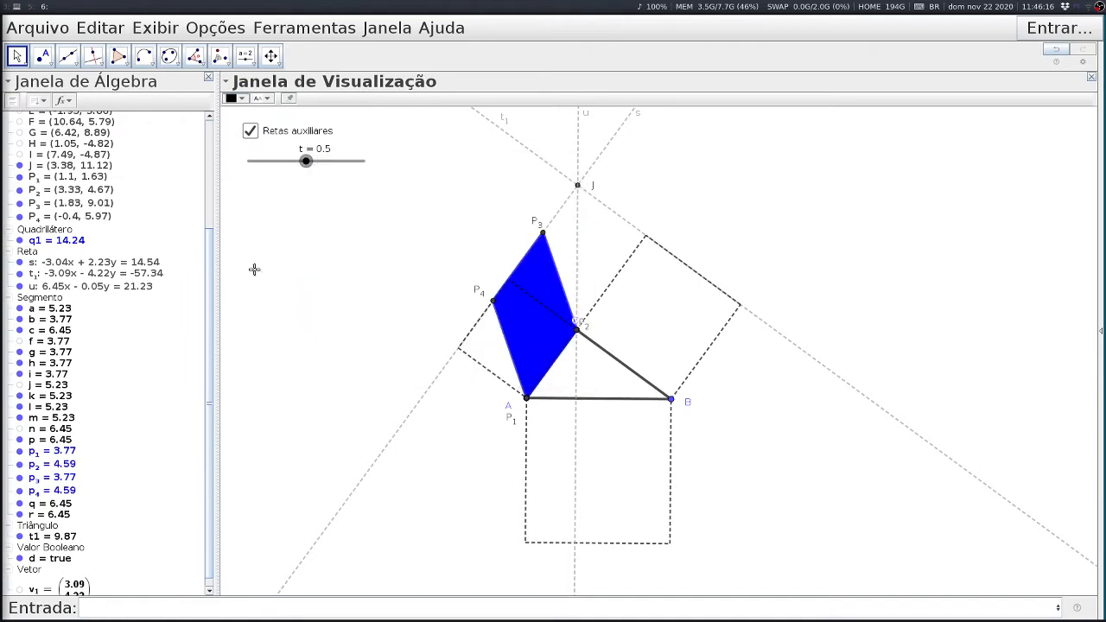
pyautogui.moveTo(306, 163); pyautogui.dragTo(403, 163)
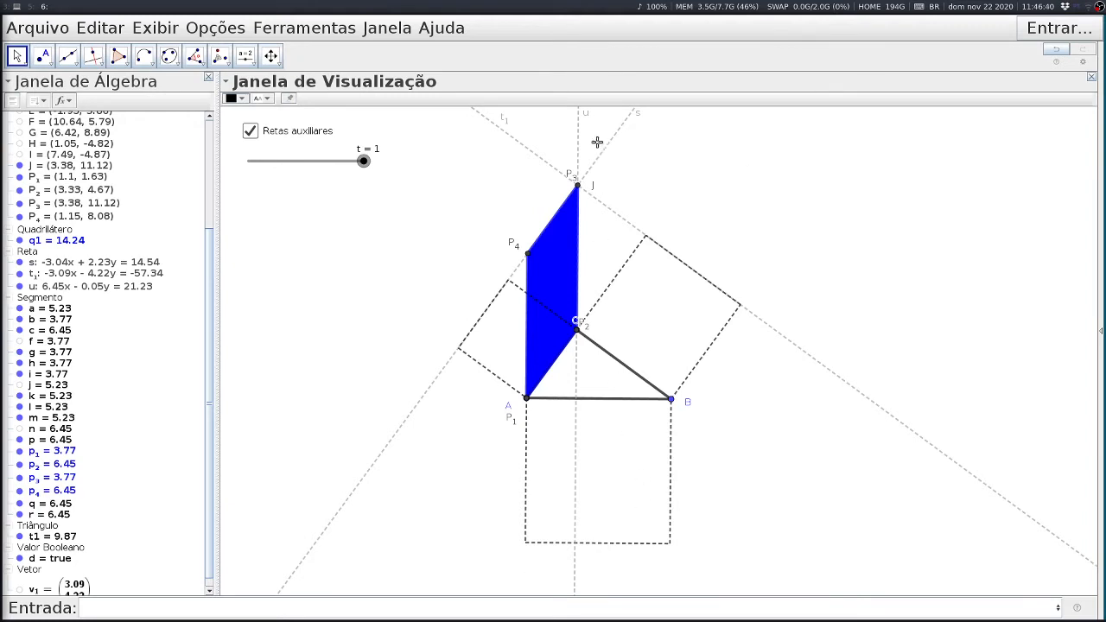
# Step: Create the intersection points of line u with side AB and with the far side of the square below the triangle
pyautogui.click(50, 64)
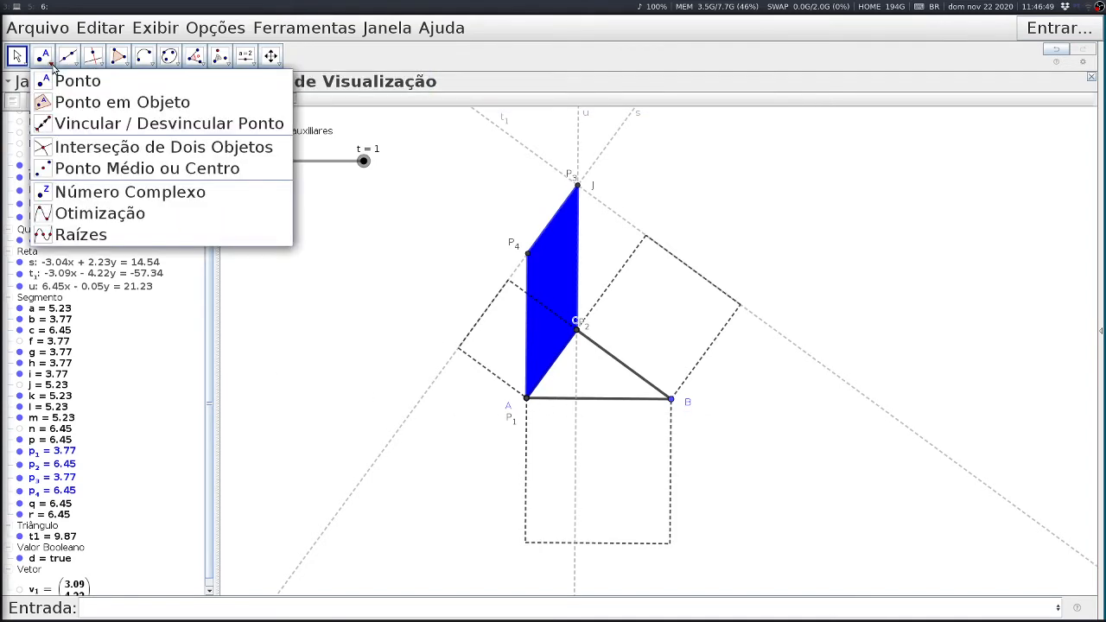
pyautogui.click(86, 147)
pyautogui.click(580, 131)
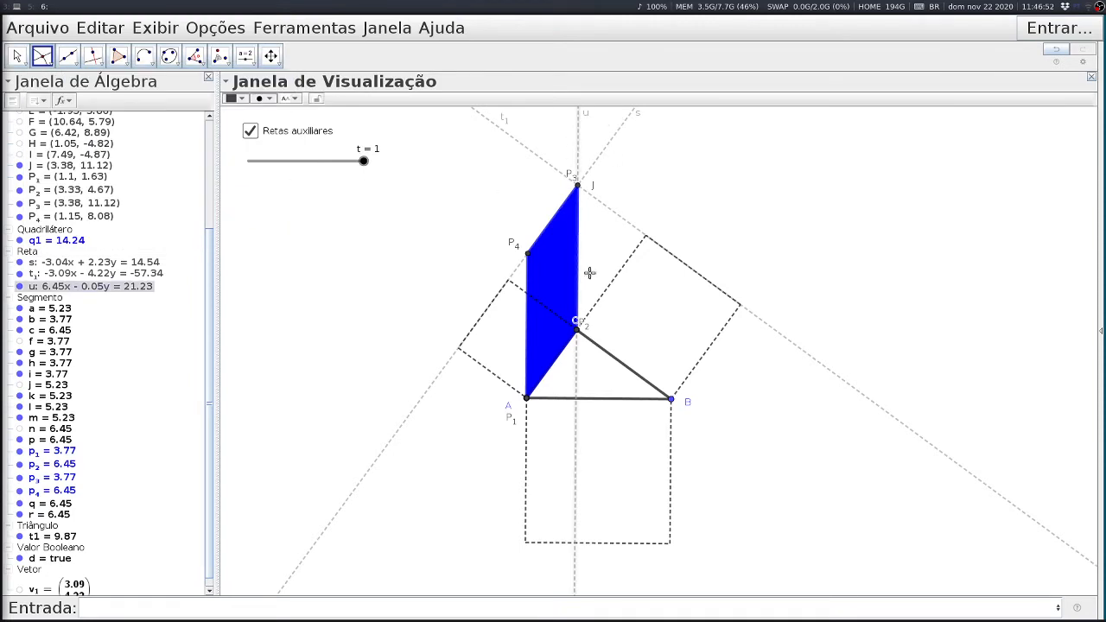
pyautogui.click(593, 400)
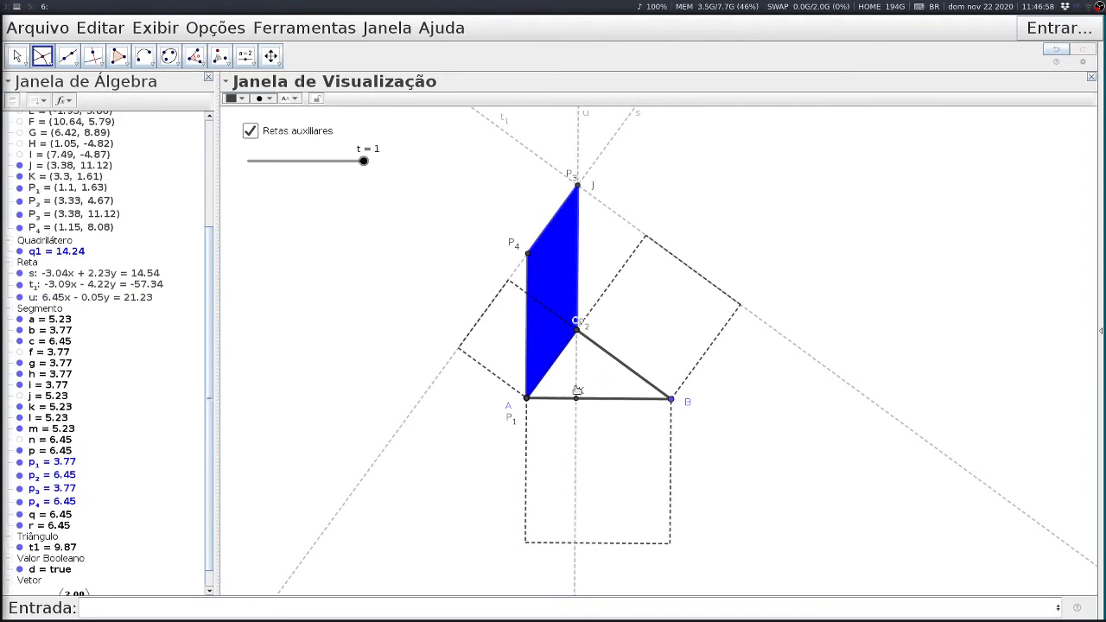
pyautogui.click(574, 492)
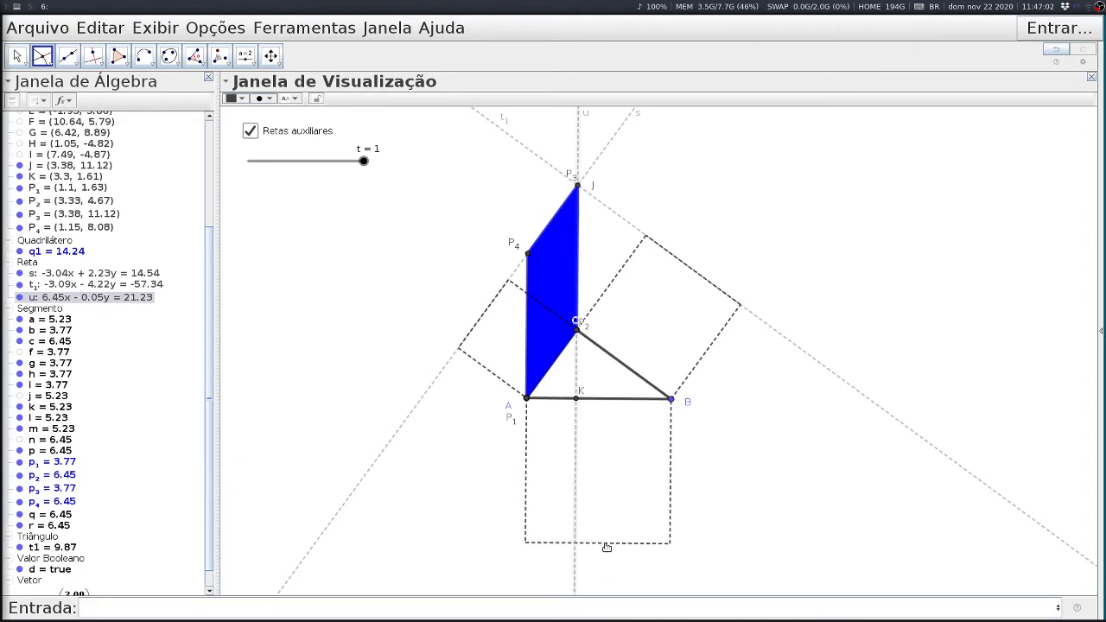
pyautogui.click(606, 544)
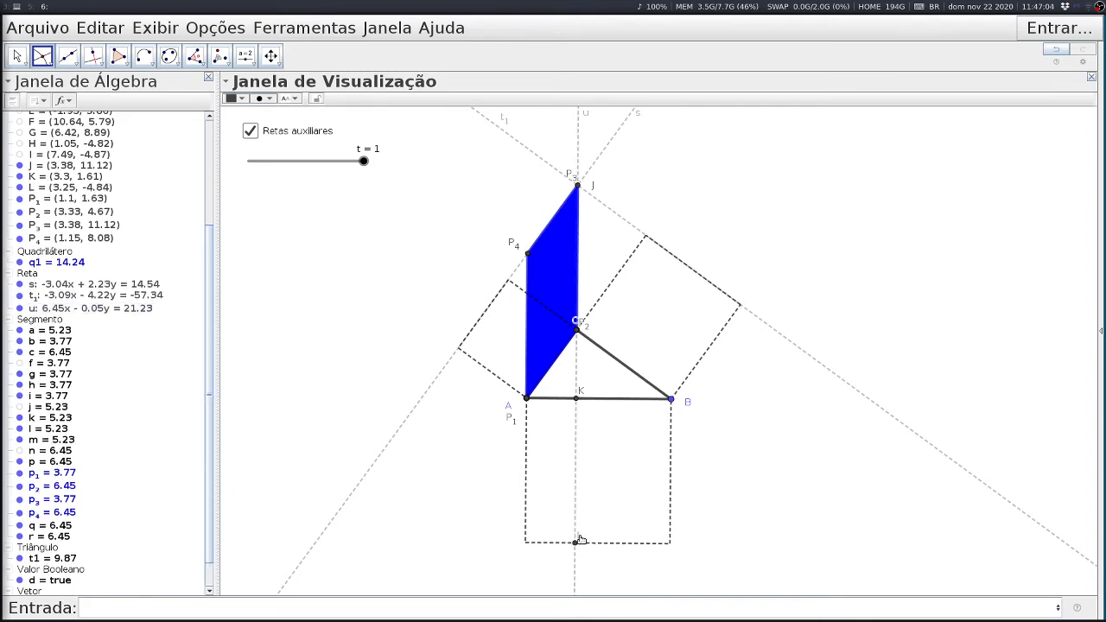
pyautogui.press('Escape')
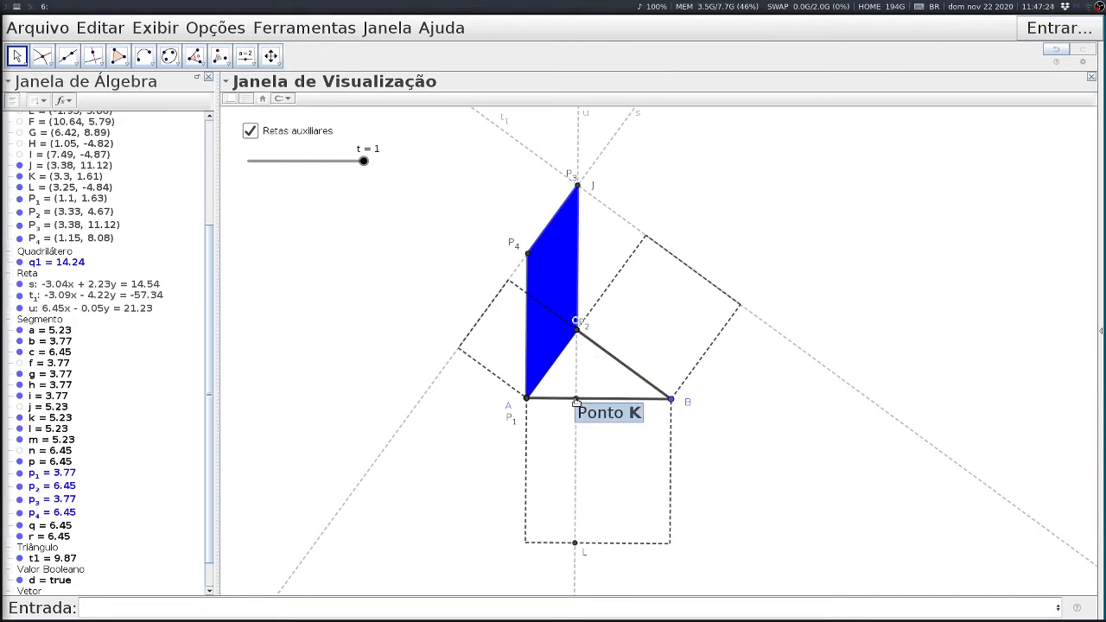
# Step: Define the vector v_2=K-C and hide it in the drawing
pyautogui.click(166, 611)
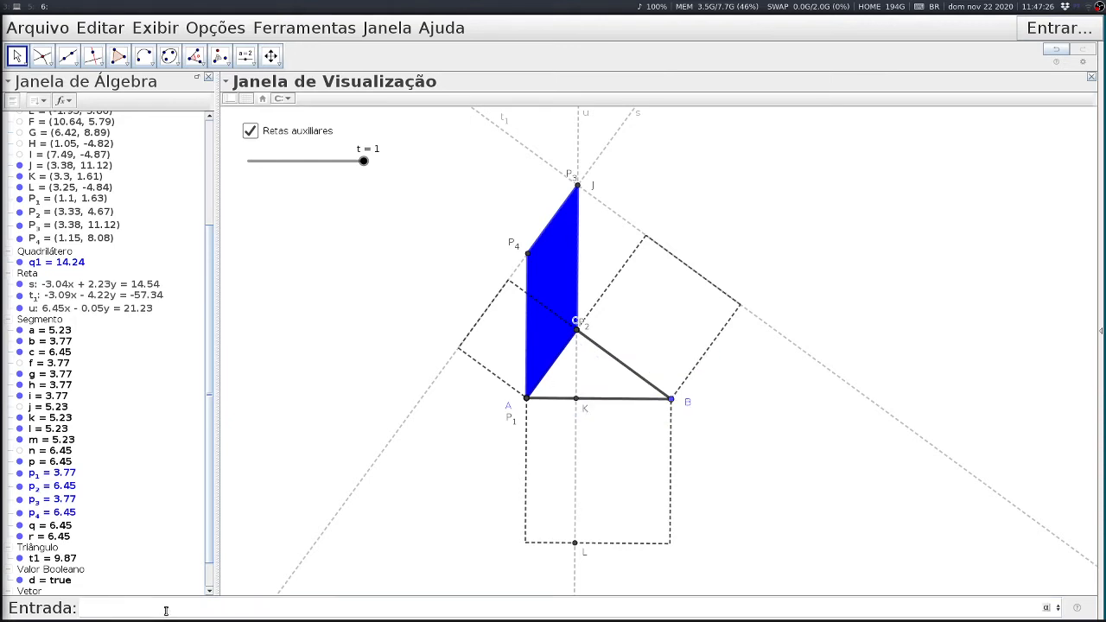
pyautogui.write('v_2=')
pyautogui.write('K-C')
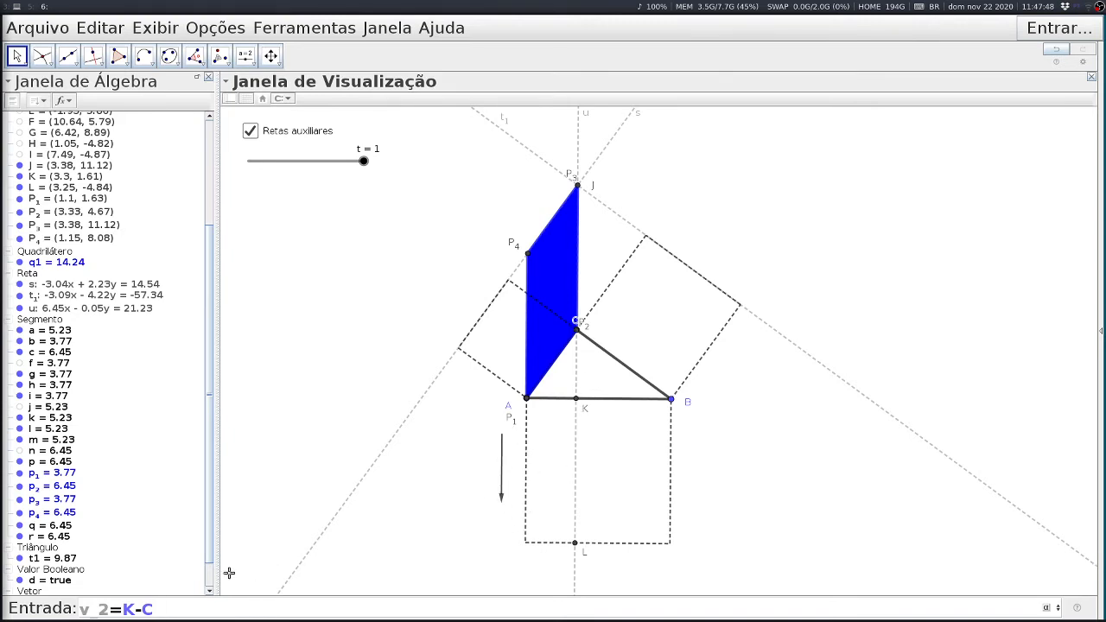
pyautogui.press('Return')
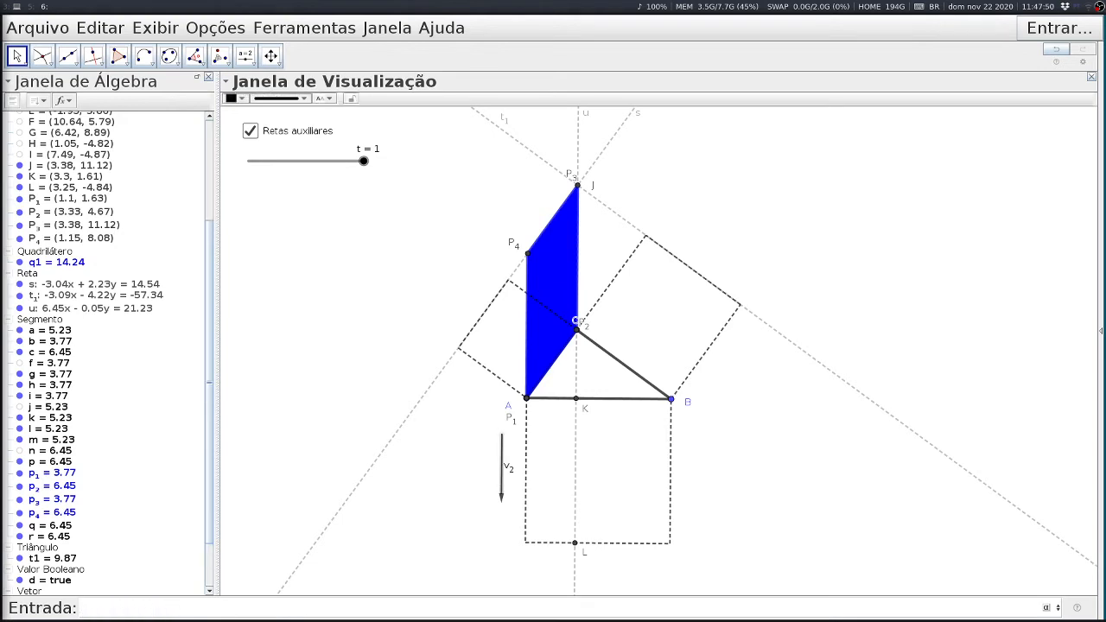
pyautogui.scroll(-2, 210, 442)
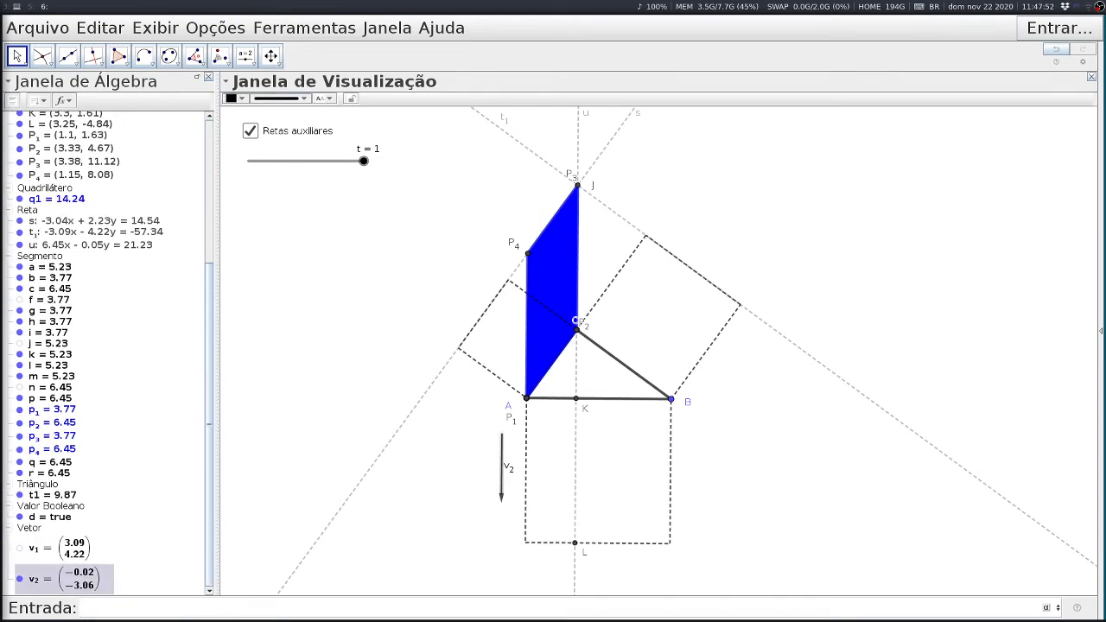
pyautogui.click(19, 580)
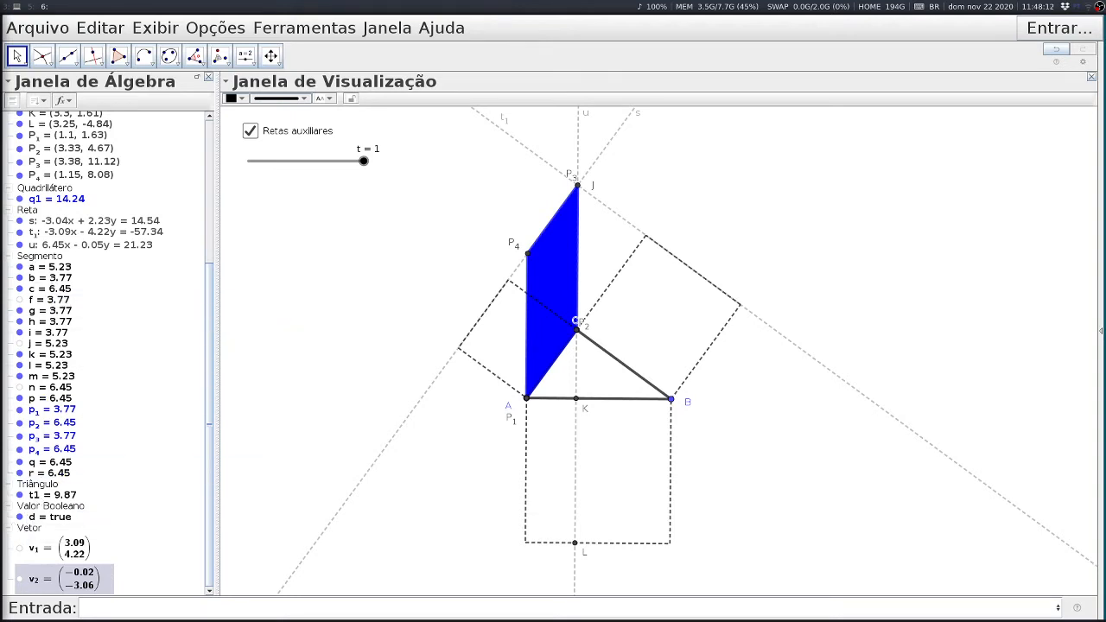
# Step: Rename triangle t1 (polygon A, B, C) as tri
pyautogui.rightClick(39, 500)
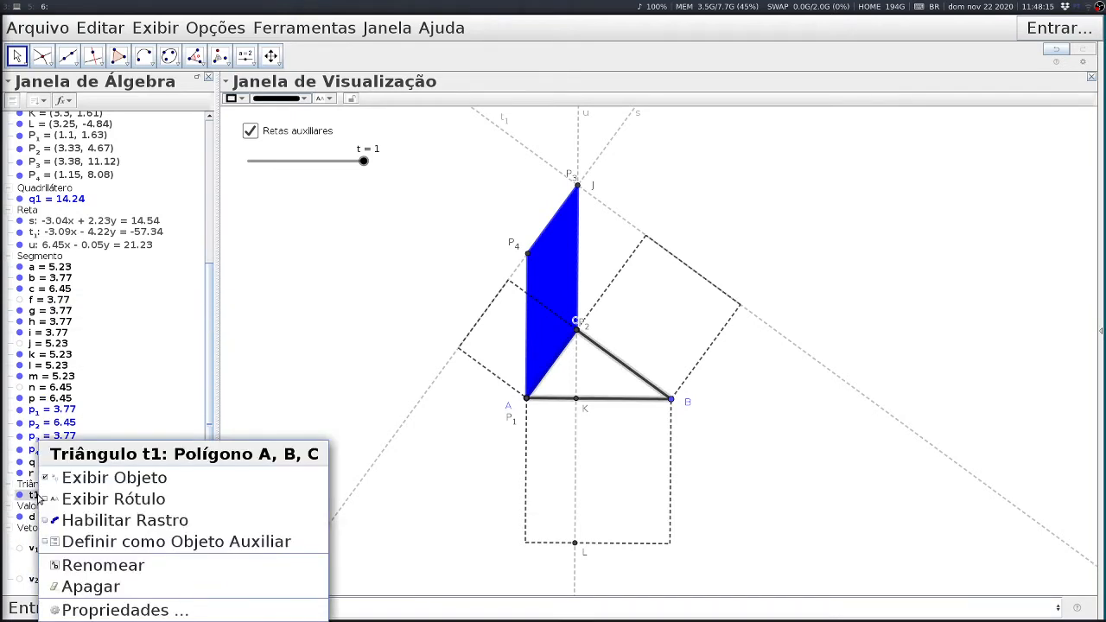
pyautogui.click(117, 568)
pyautogui.click(347, 300)
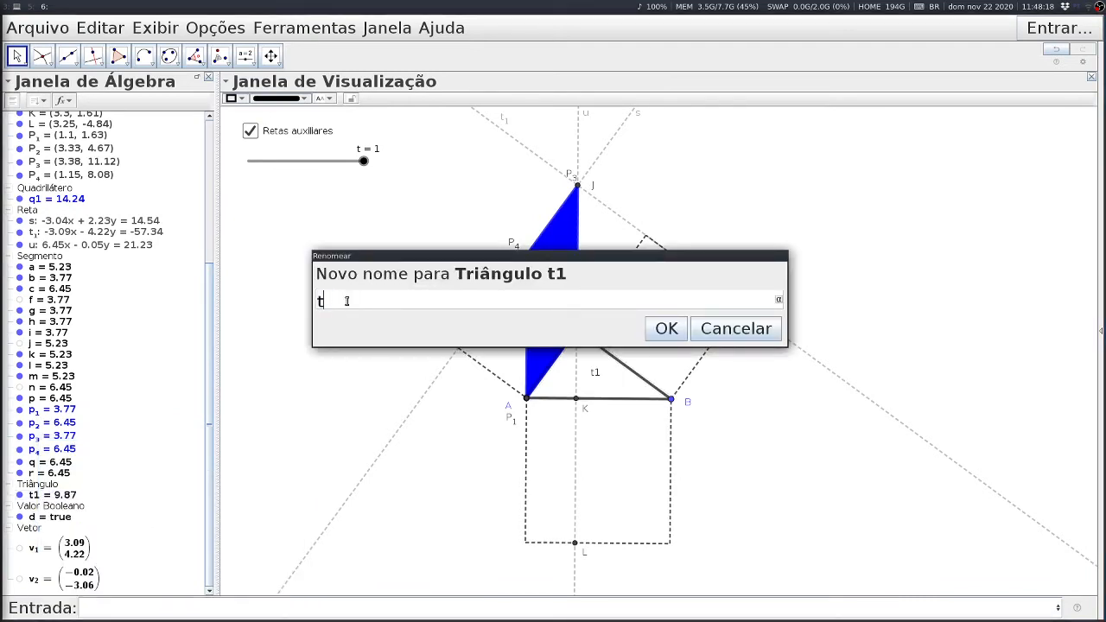
pyautogui.write('tri')
pyautogui.press('Return')
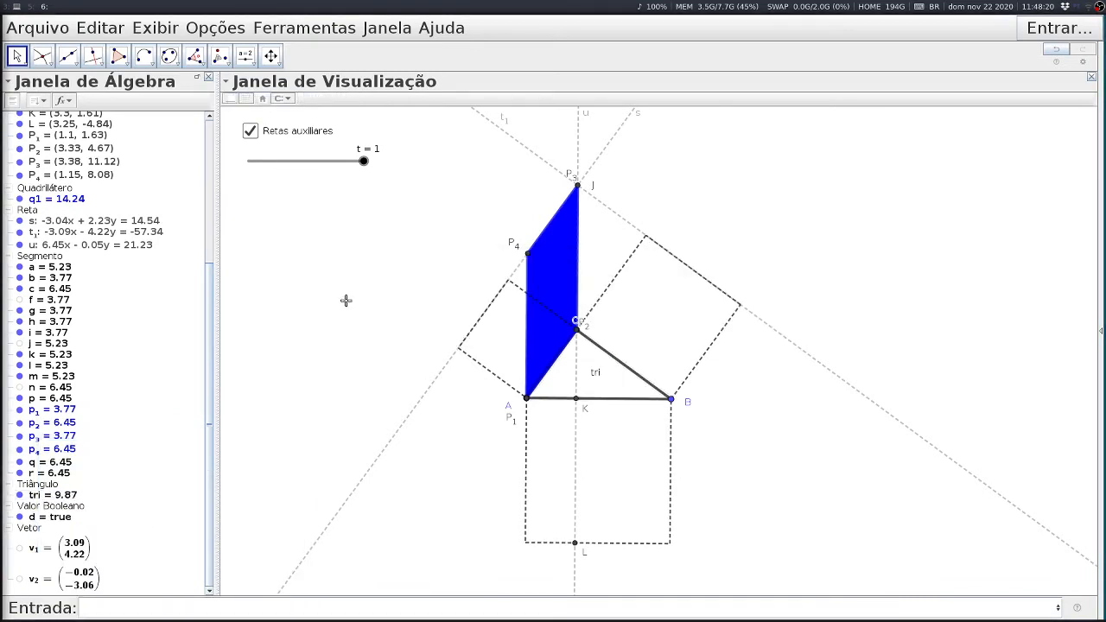
# Step: Rename slider t as t_1
pyautogui.rightClick(361, 153)
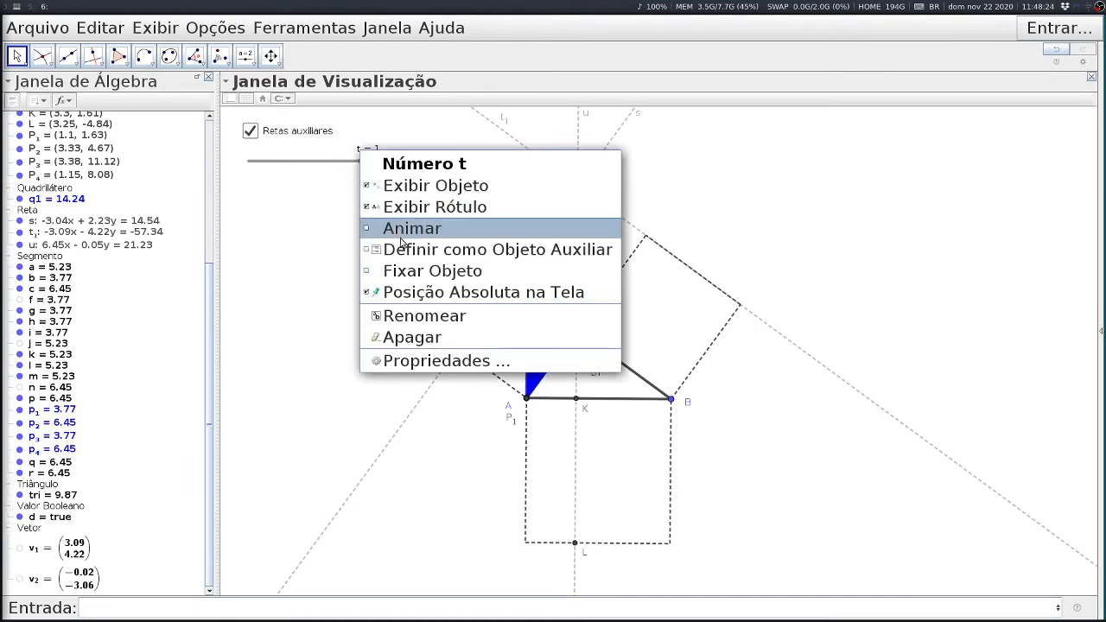
pyautogui.click(398, 315)
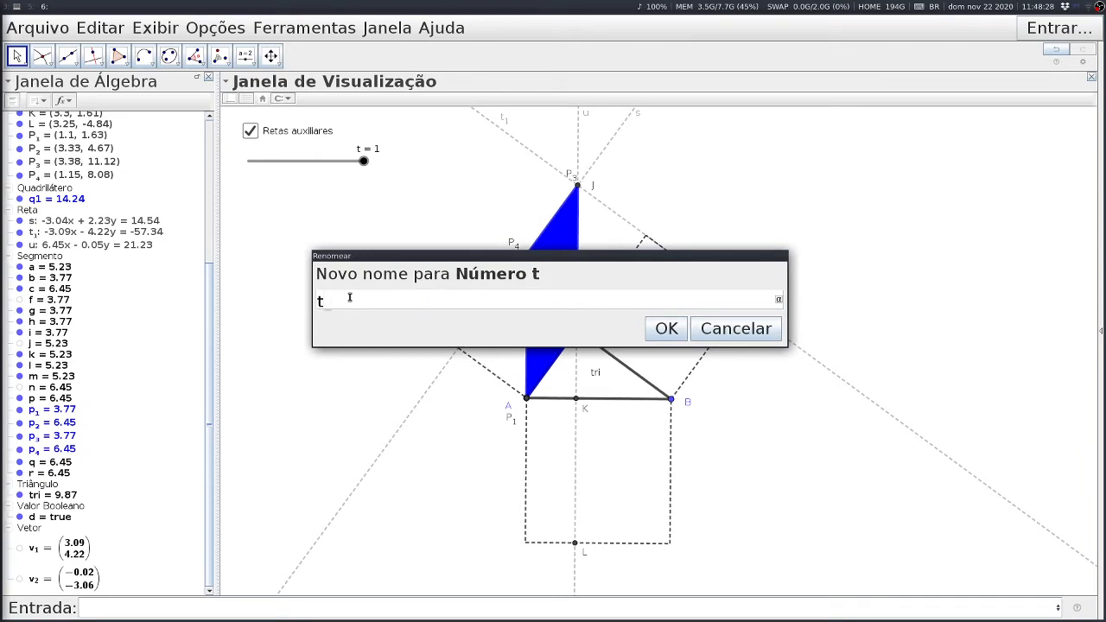
pyautogui.press('Return')
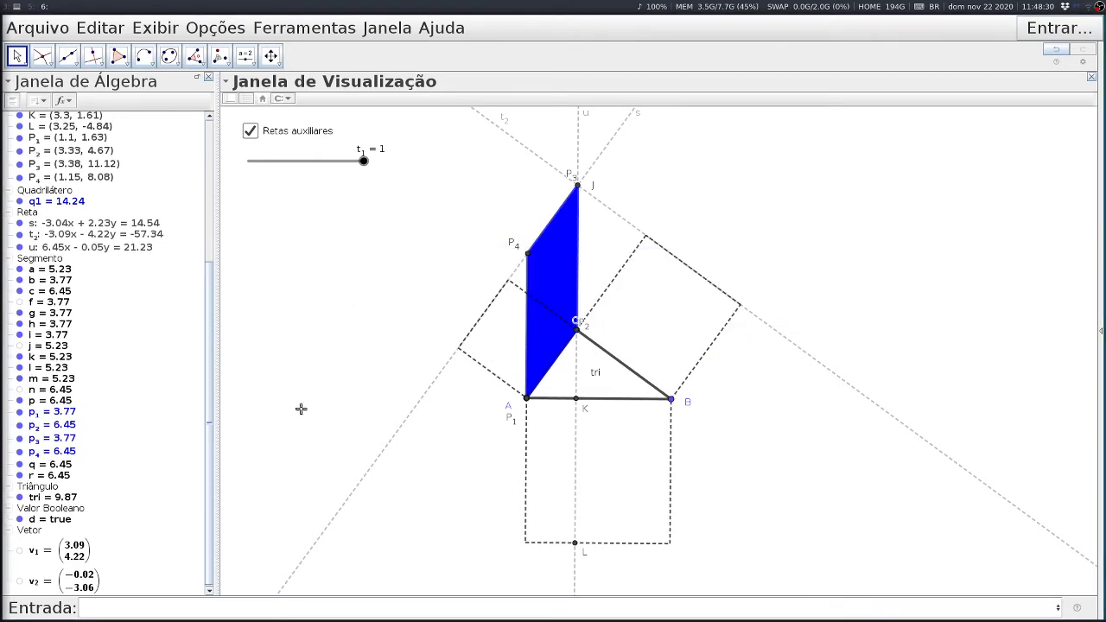
# Step: Create a number slider below slider t_1, entering the name t_2 and a range from 0 to 1
pyautogui.click(148, 609)
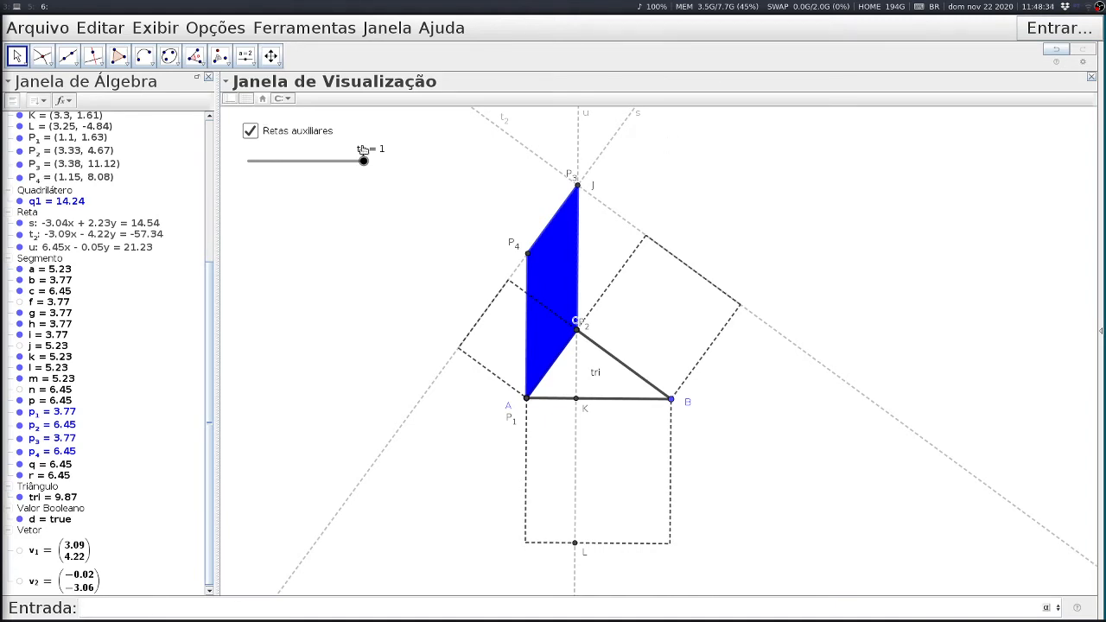
pyautogui.click(246, 56)
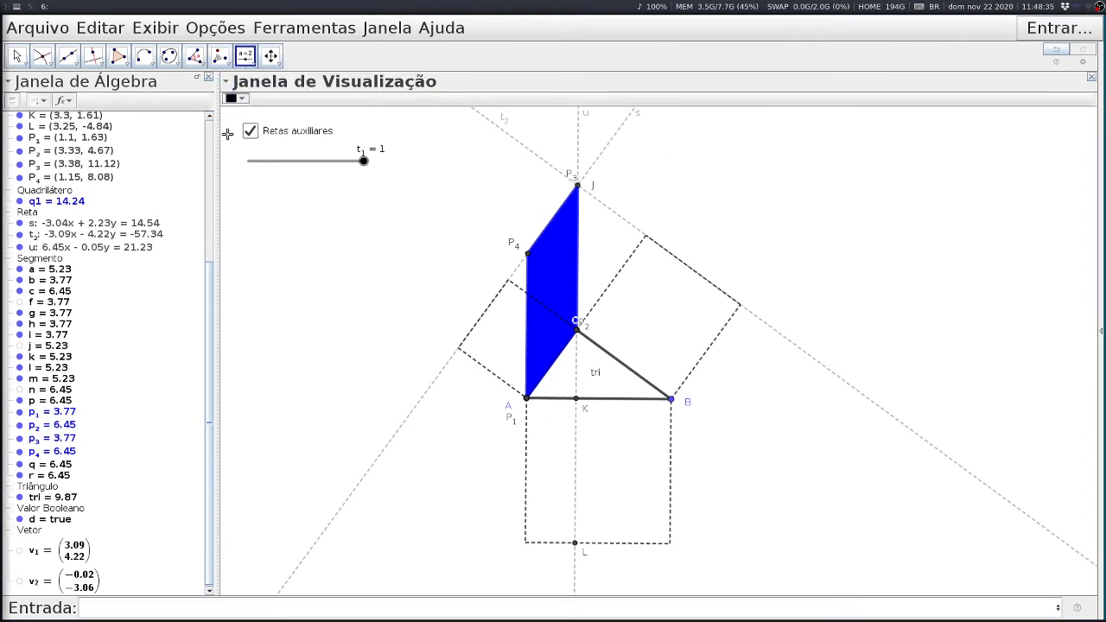
pyautogui.click(249, 192)
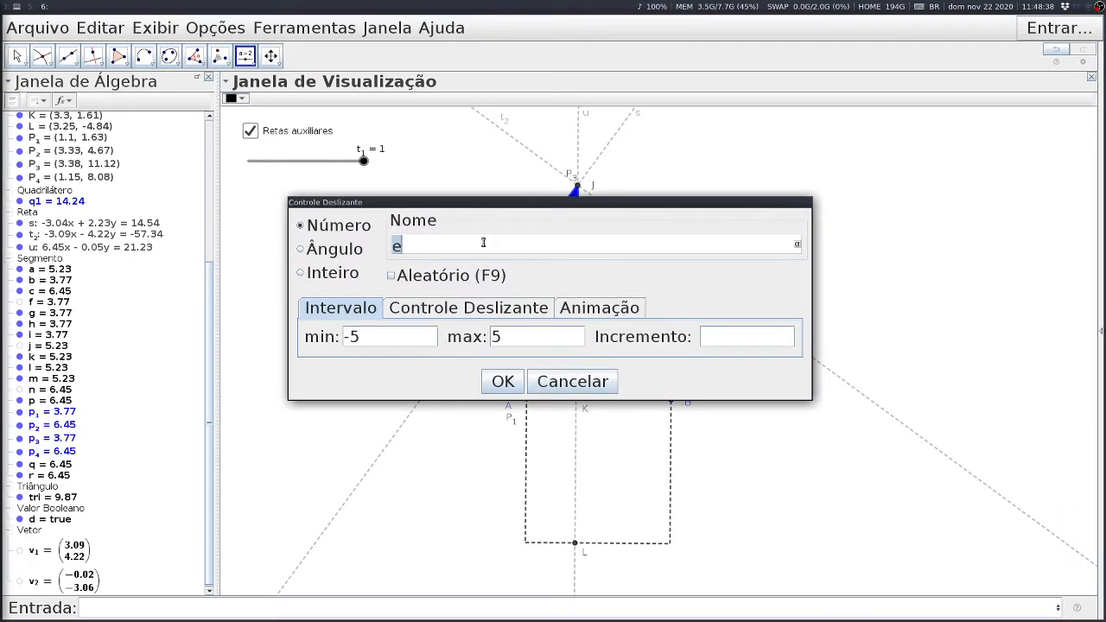
pyautogui.write('t_2')
pyautogui.doubleClick(381, 339)
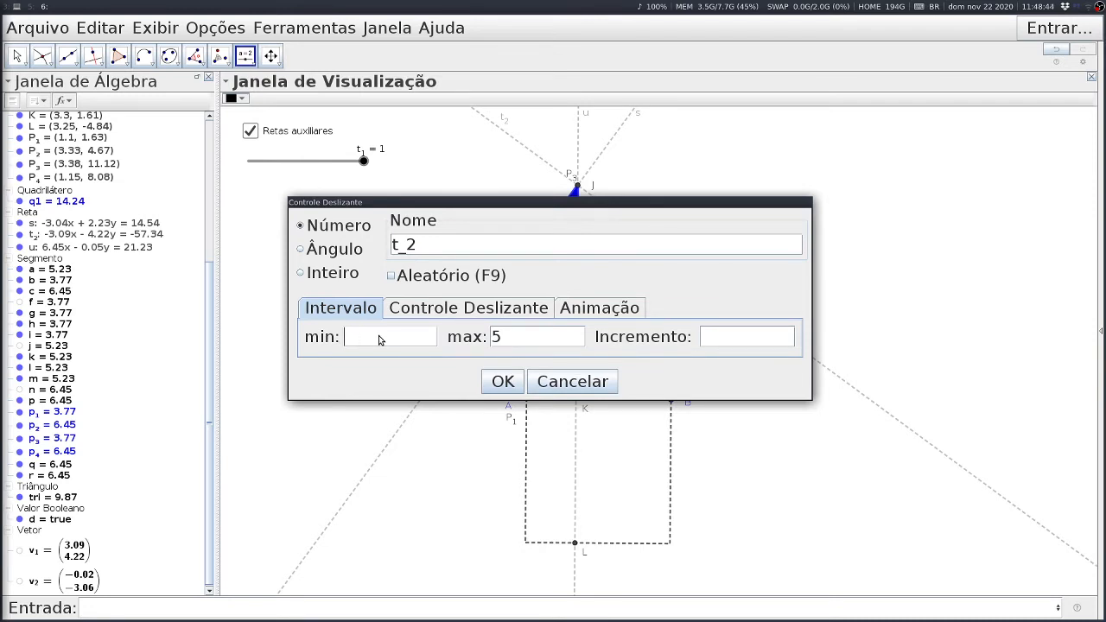
pyautogui.click(511, 337)
pyautogui.press('BackSpace')
pyautogui.click(502, 381)
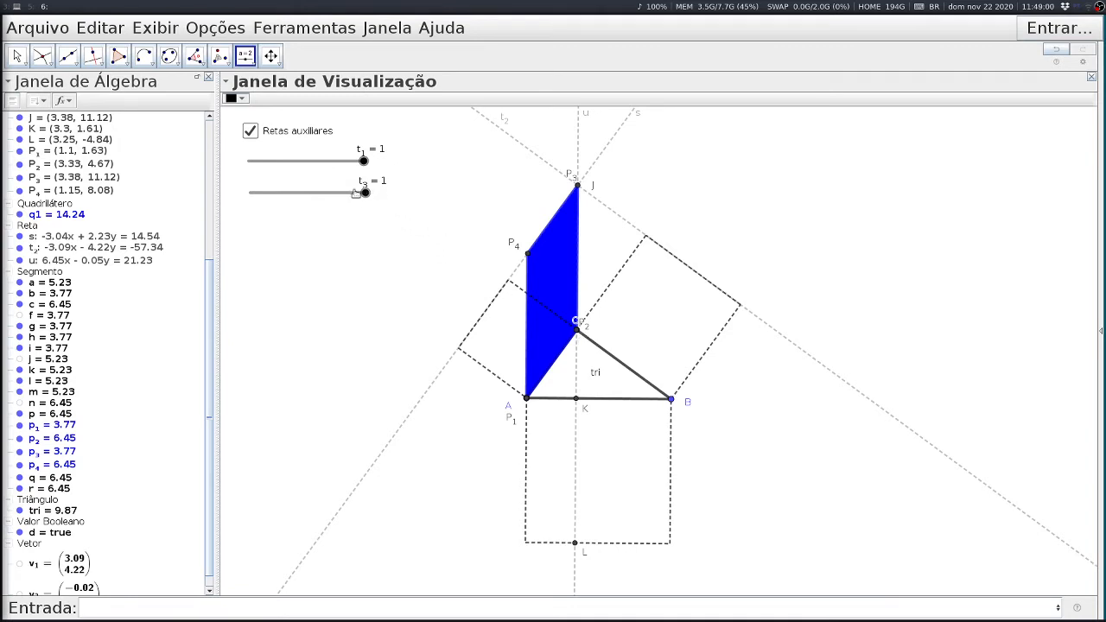
# Step: Move the new slider to 0 and rename it as t_2
pyautogui.moveTo(361, 193); pyautogui.dragTo(192, 210)
pyautogui.rightClick(249, 186)
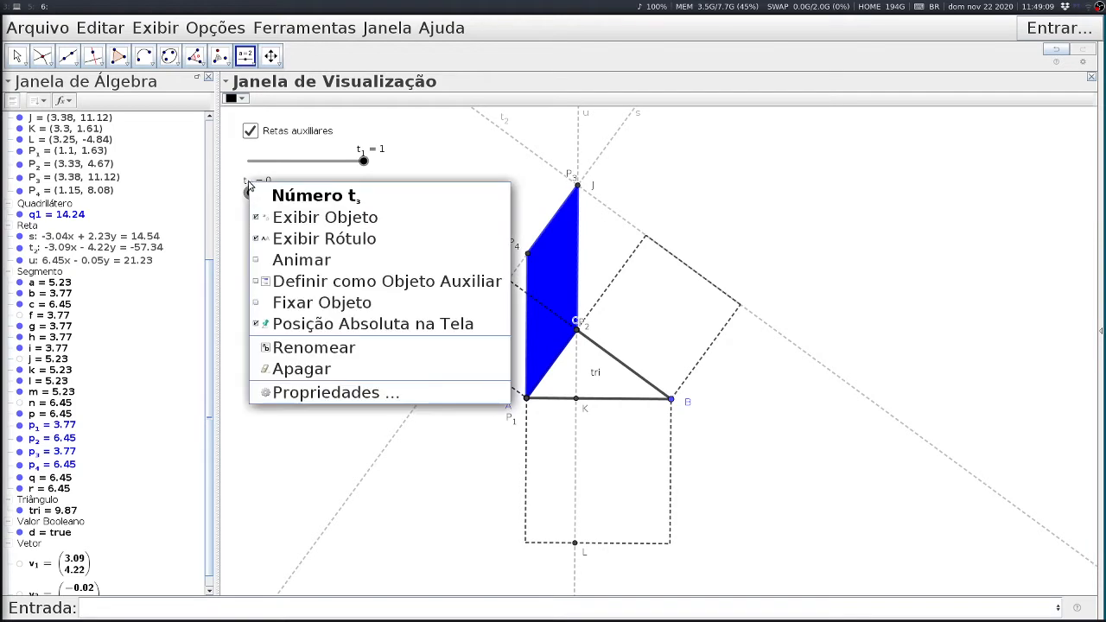
pyautogui.click(316, 350)
pyautogui.press('Right')
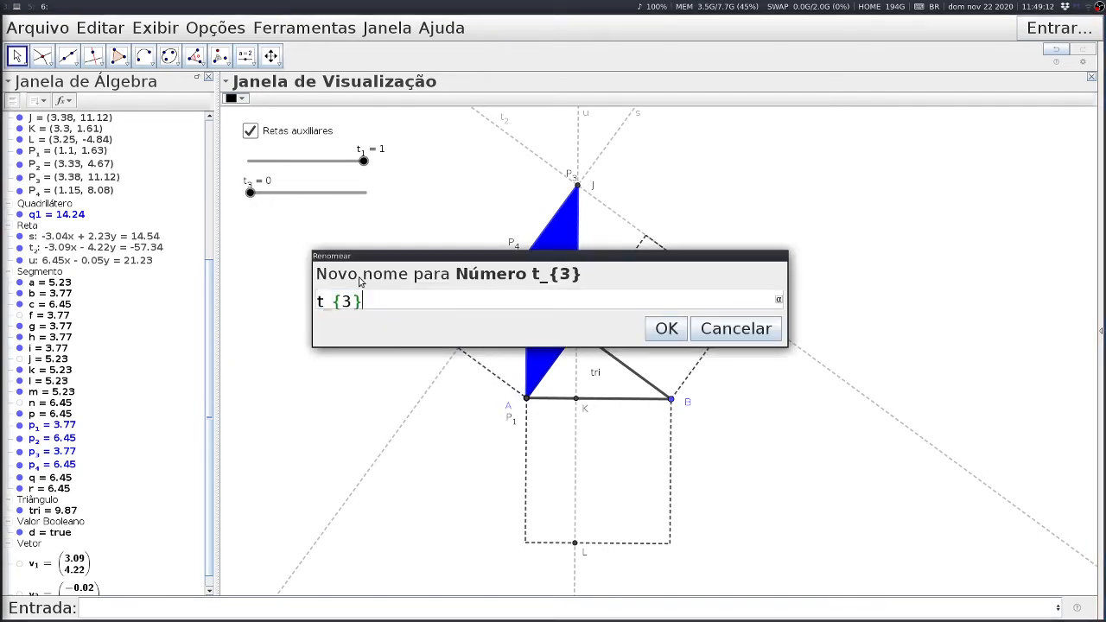
pyautogui.press('BackSpace')
pyautogui.press('BackSpace')
pyautogui.write('2')
pyautogui.press('Return')
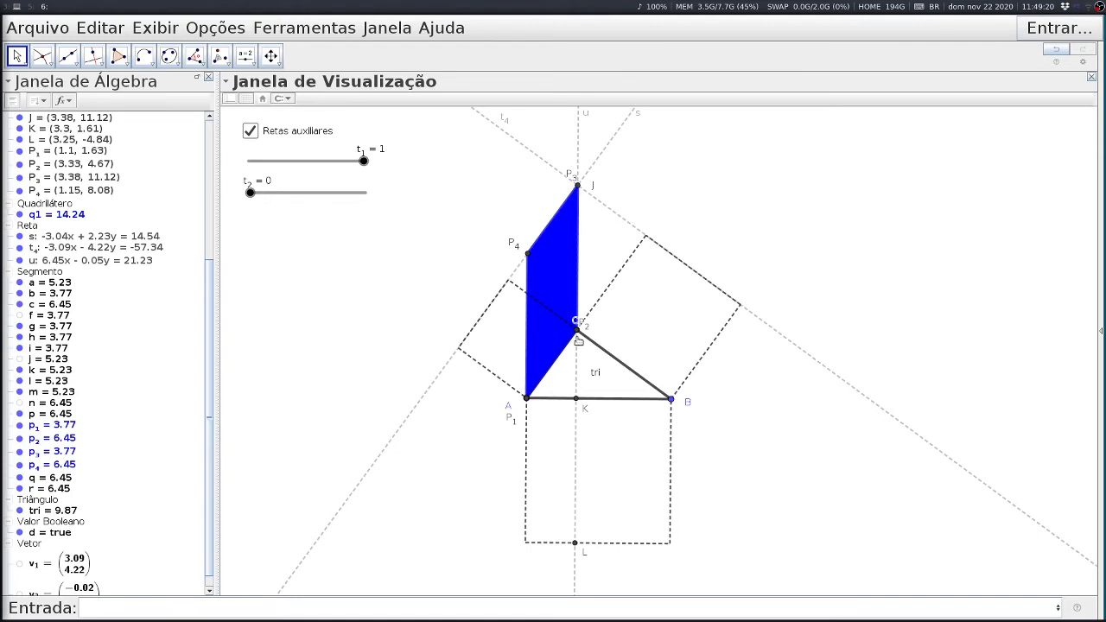
# Step: Redefine point P_2 as C+t_2*v_2 and try out slider t_2, returning it to 0
pyautogui.moveTo(364, 162); pyautogui.dragTo(383, 182)
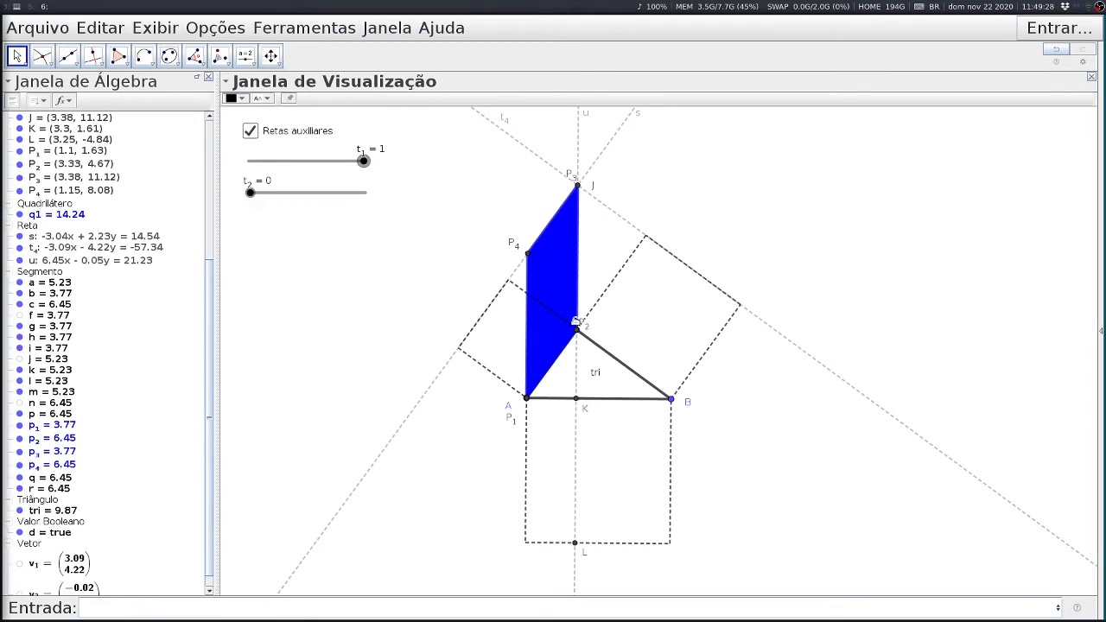
pyautogui.doubleClick(76, 167)
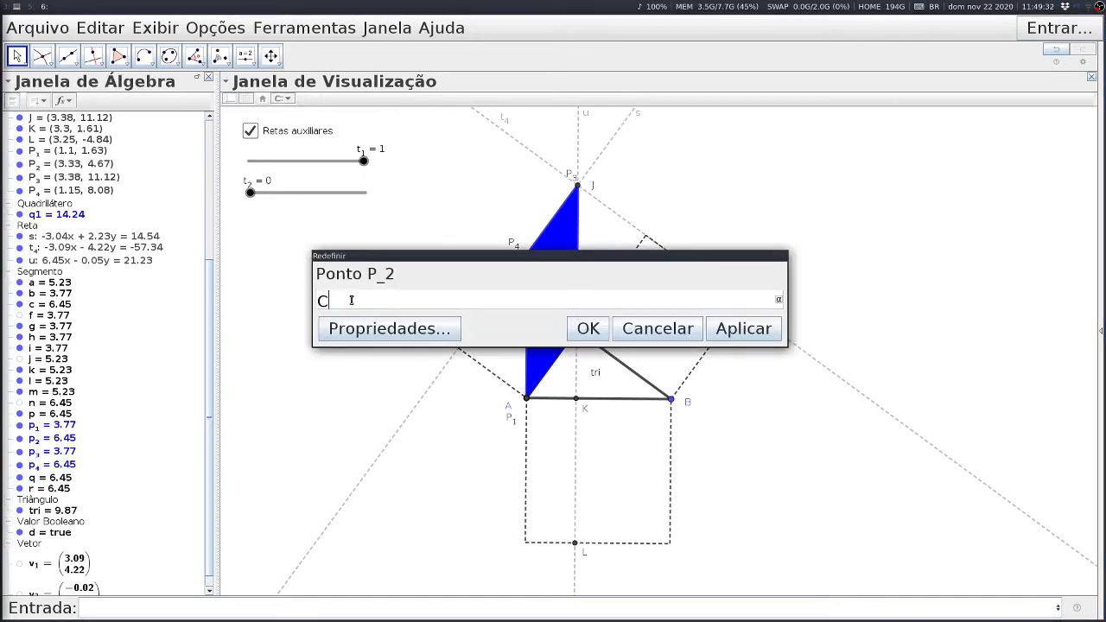
pyautogui.write('+t *v 2')
pyautogui.moveTo(330, 300); pyautogui.dragTo(412, 302)
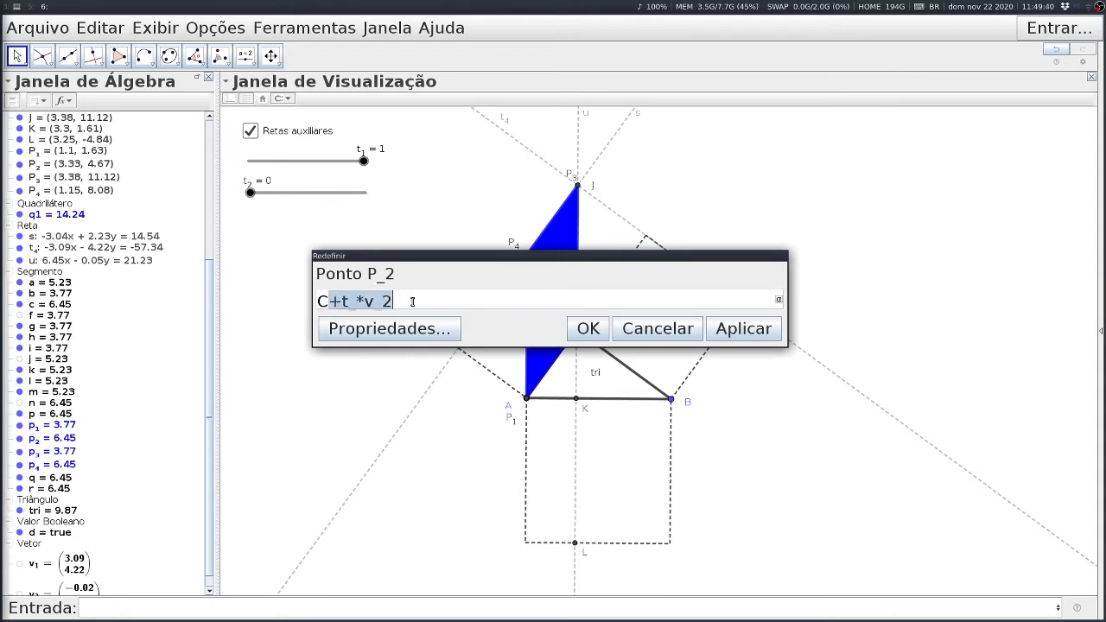
pyautogui.click(591, 331)
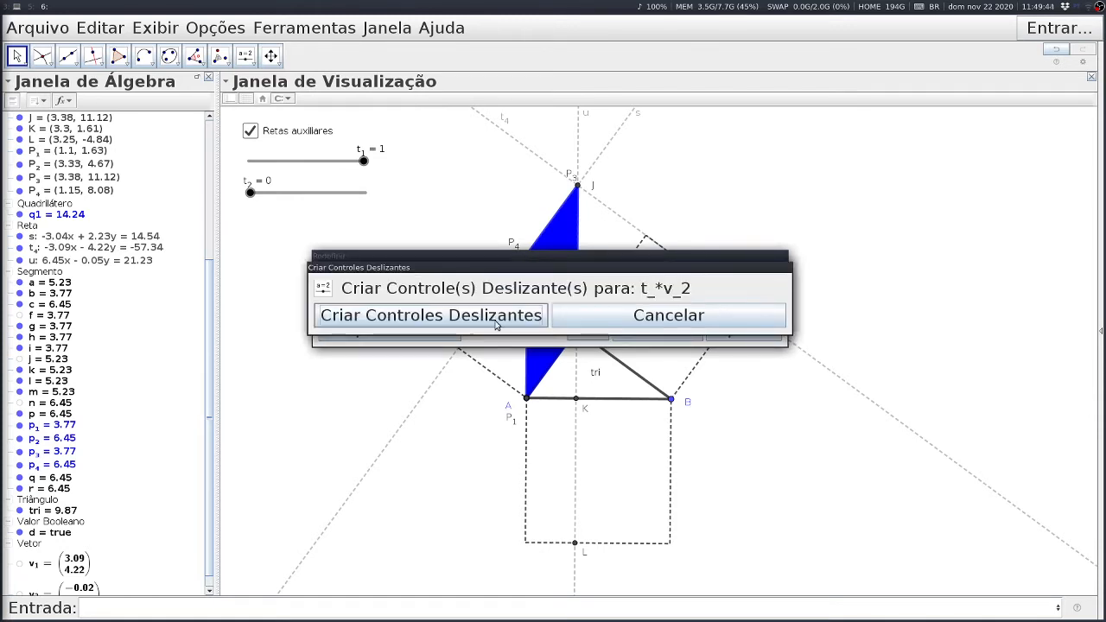
pyautogui.click(654, 318)
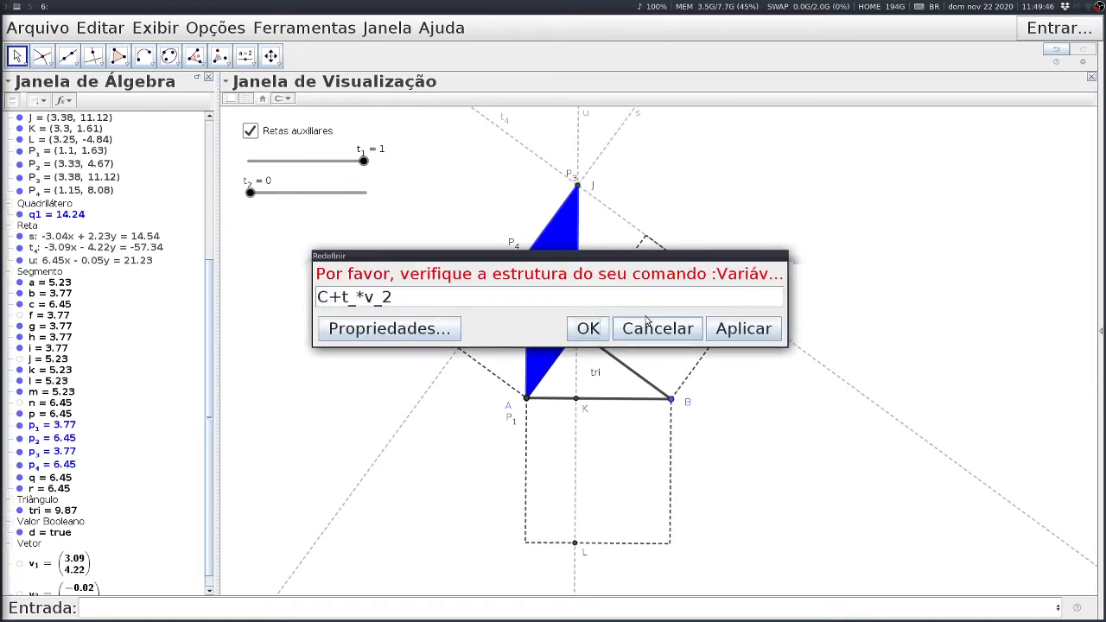
pyautogui.click(355, 301)
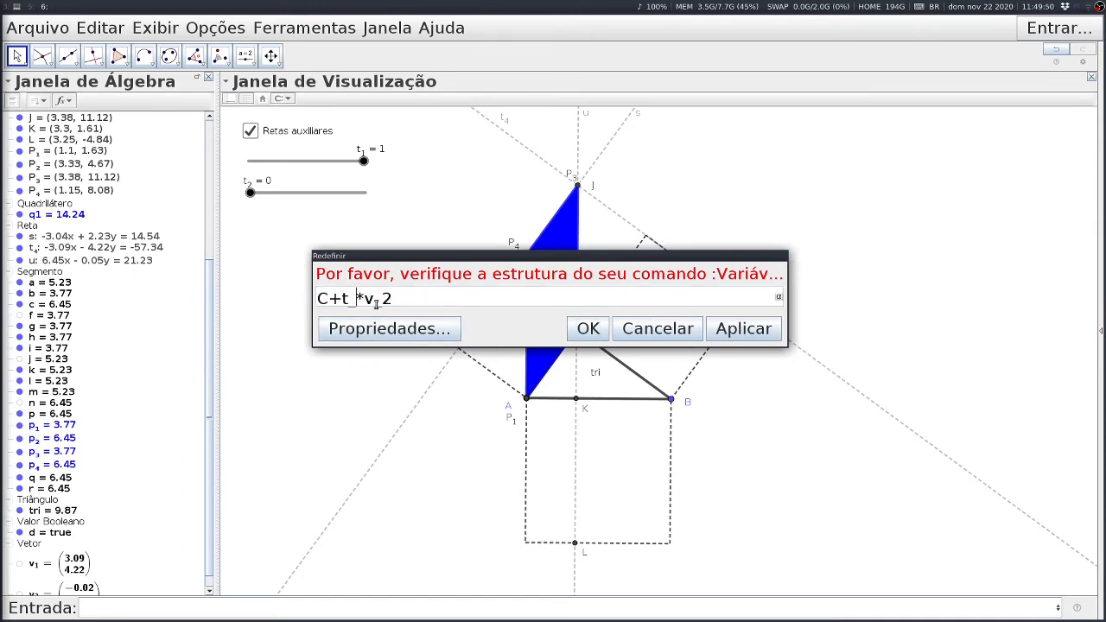
pyautogui.write('2')
pyautogui.press('Return')
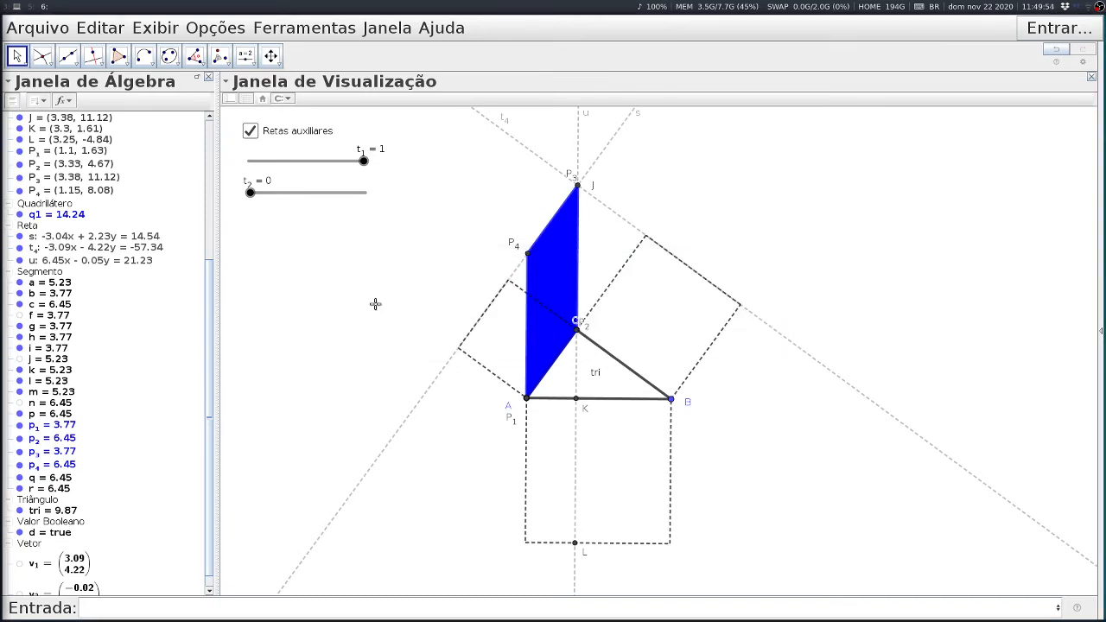
pyautogui.moveTo(251, 194); pyautogui.dragTo(235, 221)
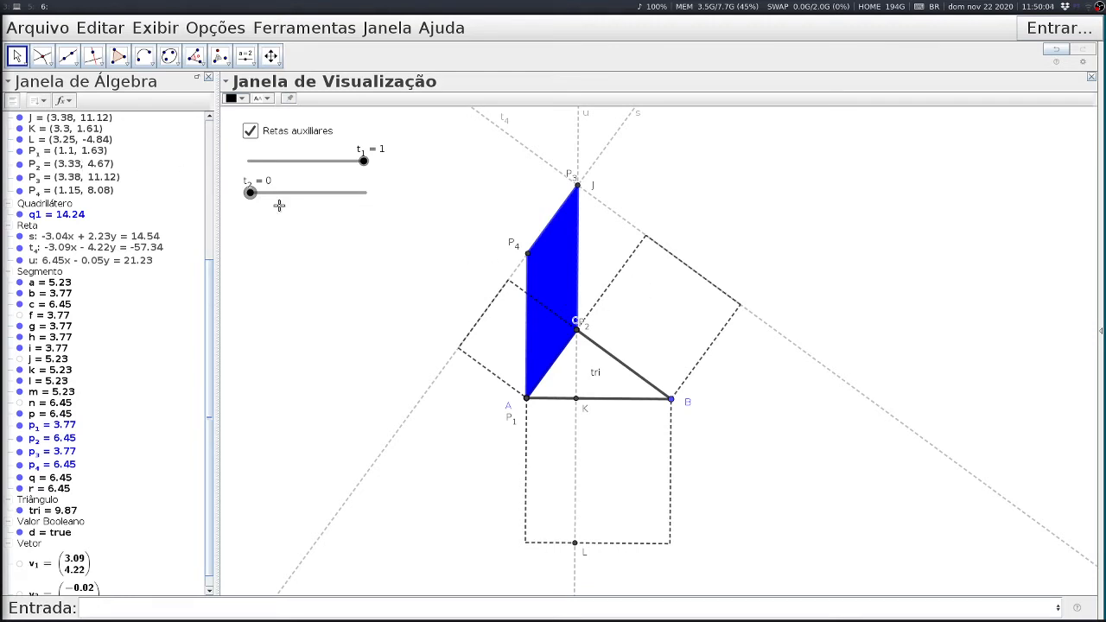
# Step: Redefine point P_3 as D + t_1 v_1+t_2*v_2 and move slider t_2 to 1
pyautogui.doubleClick(65, 179)
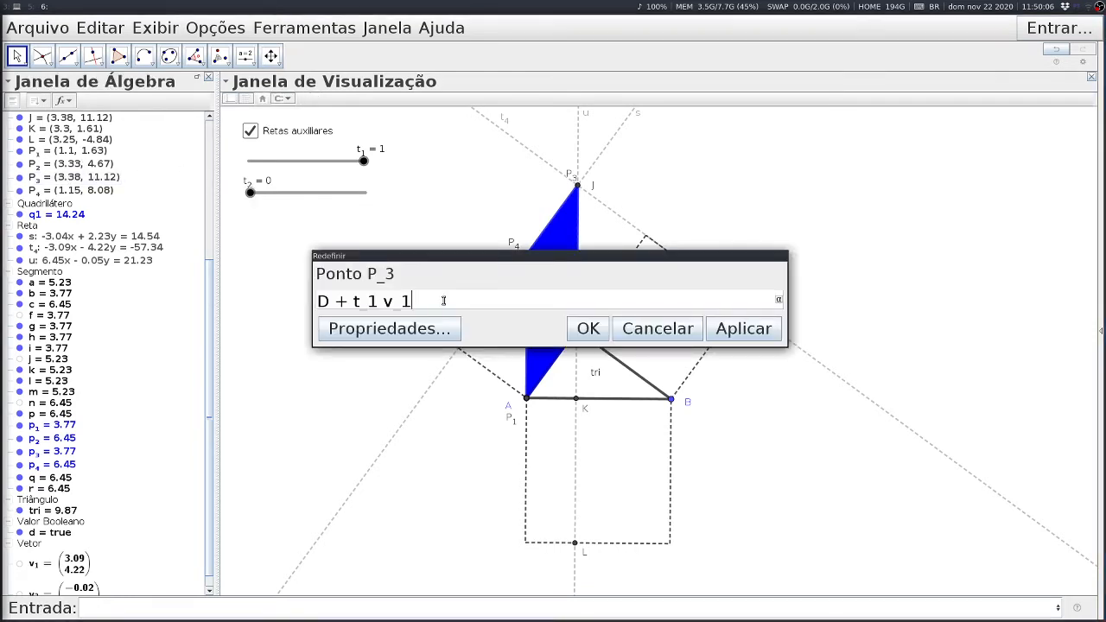
pyautogui.write('+t_2v_2')
pyautogui.write('2*v 2')
pyautogui.press('Return')
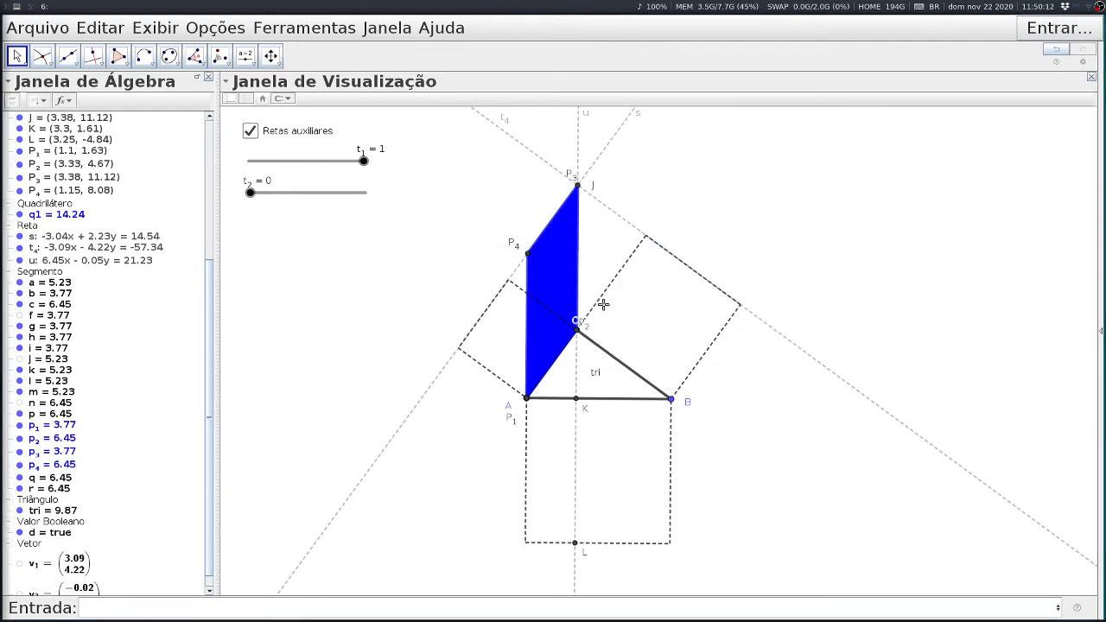
pyautogui.moveTo(251, 193); pyautogui.dragTo(391, 232)
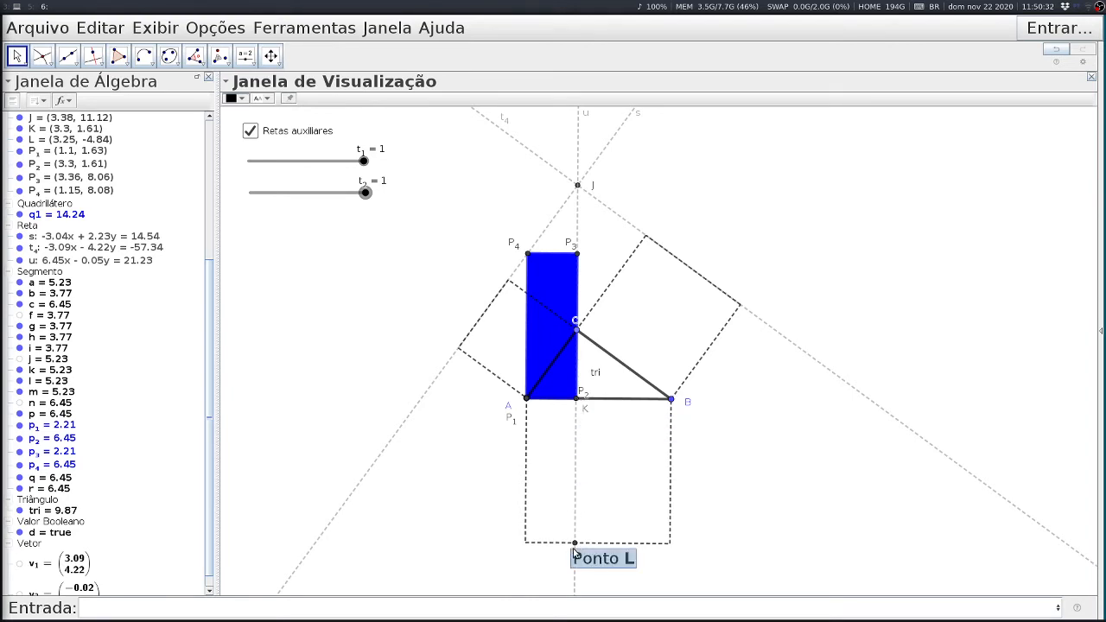
# Step: Define the vector v_3=L-K and hide it in the drawing
pyautogui.click(128, 608)
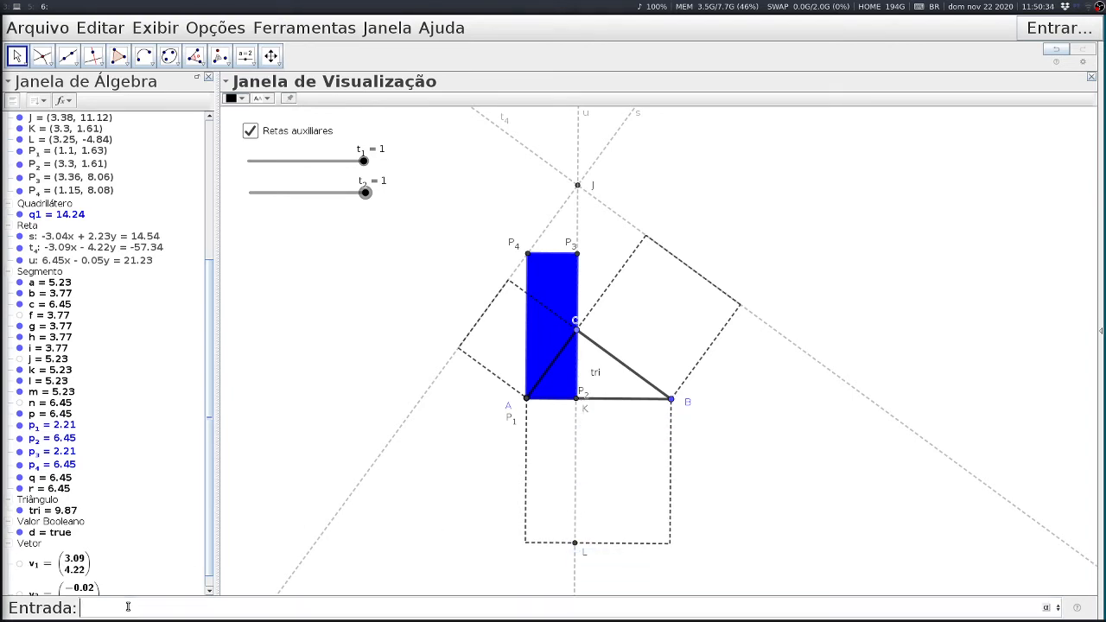
pyautogui.write('v_3=L-K')
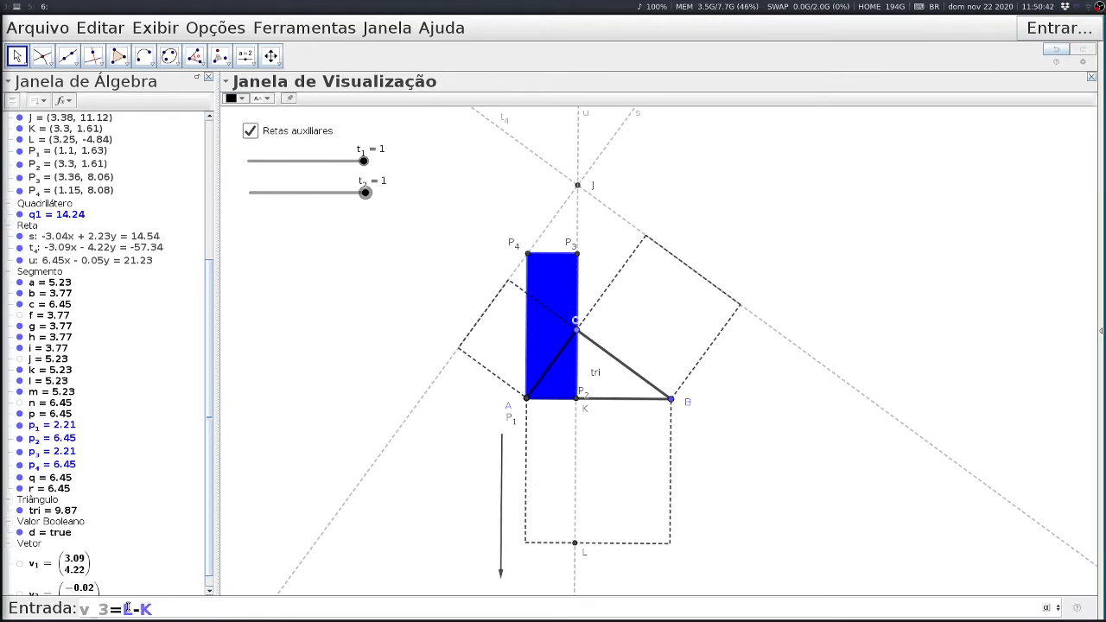
pyautogui.press('Return')
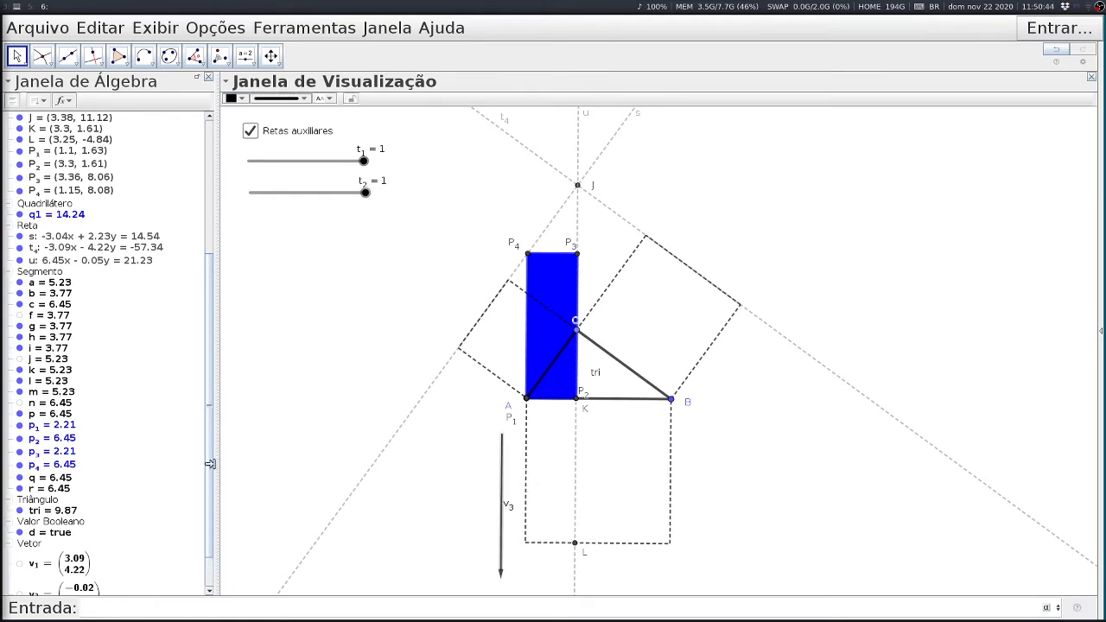
pyautogui.moveTo(211, 466); pyautogui.dragTo(202, 574)
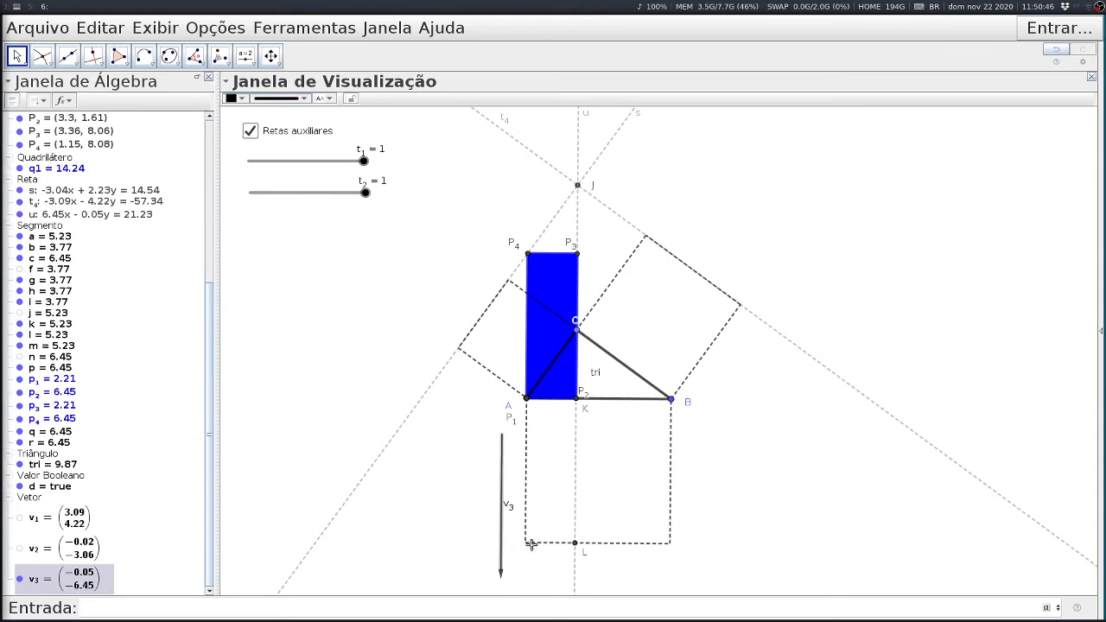
pyautogui.click(20, 580)
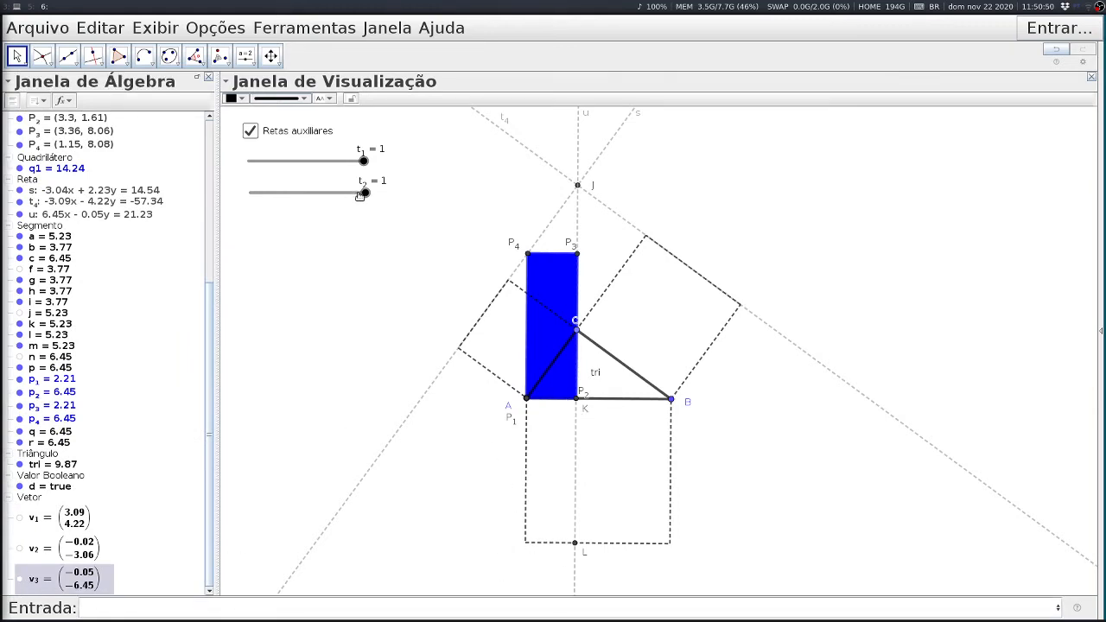
# Step: Duplicate slider t_2, place the copy below the original and set the copy to 0
pyautogui.click(295, 197)
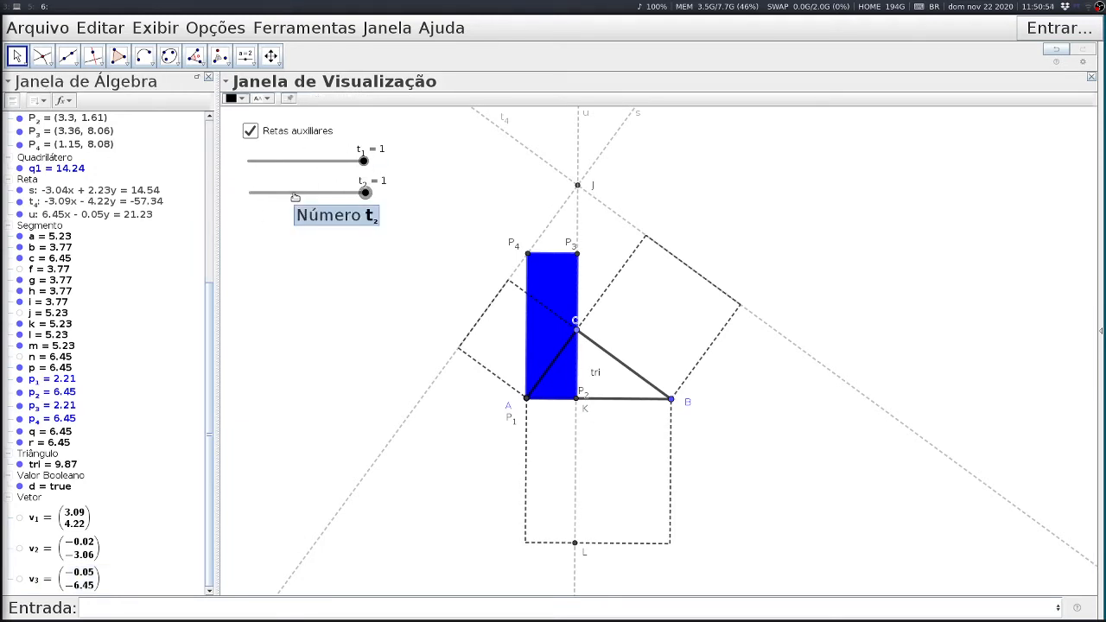
pyautogui.hotkey('ctrl', 'c')
pyautogui.hotkey('ctrl', 'v')
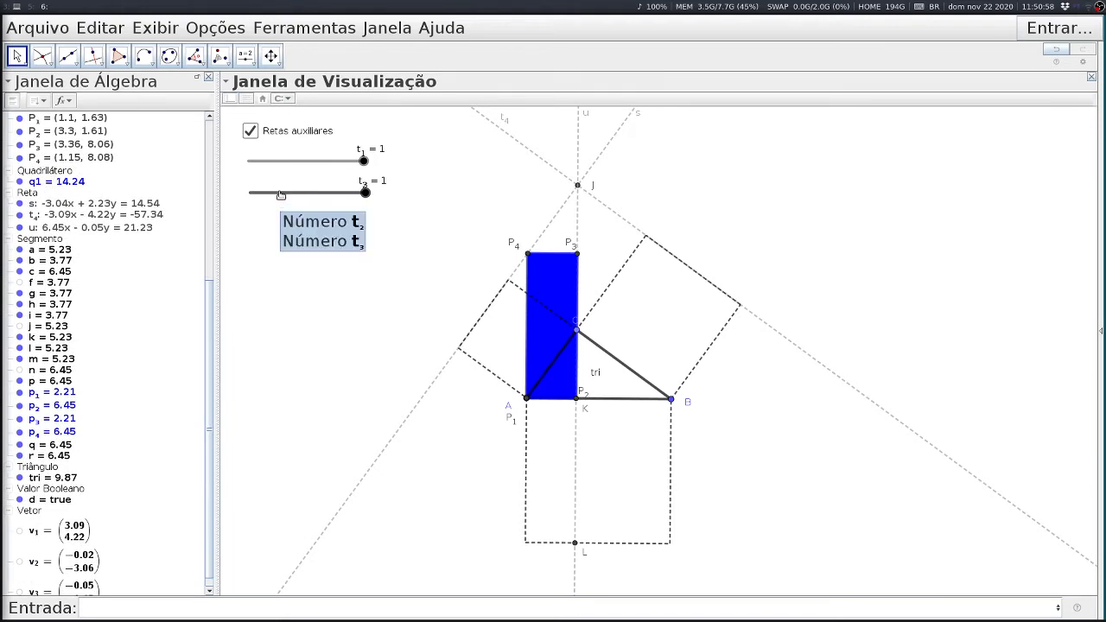
pyautogui.moveTo(281, 195); pyautogui.dragTo(283, 228)
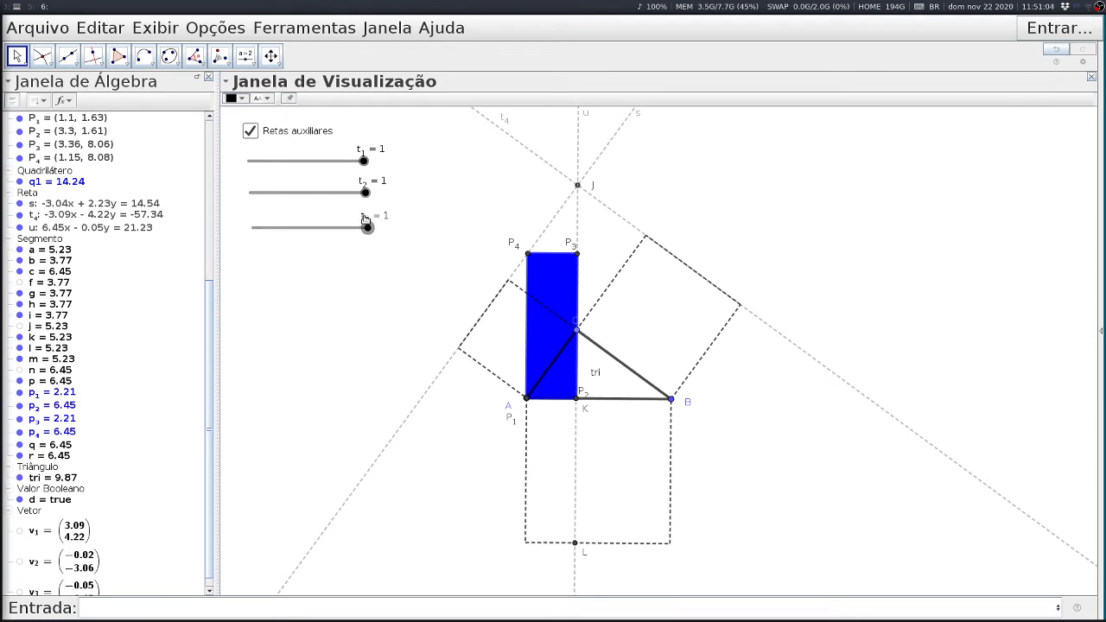
pyautogui.moveTo(368, 226); pyautogui.dragTo(247, 236)
# Step: Redefine point P_1 as A+t_3*v_3 and copy the added term +t_3*v_3 for reuse
pyautogui.scroll(1, 209, 362)
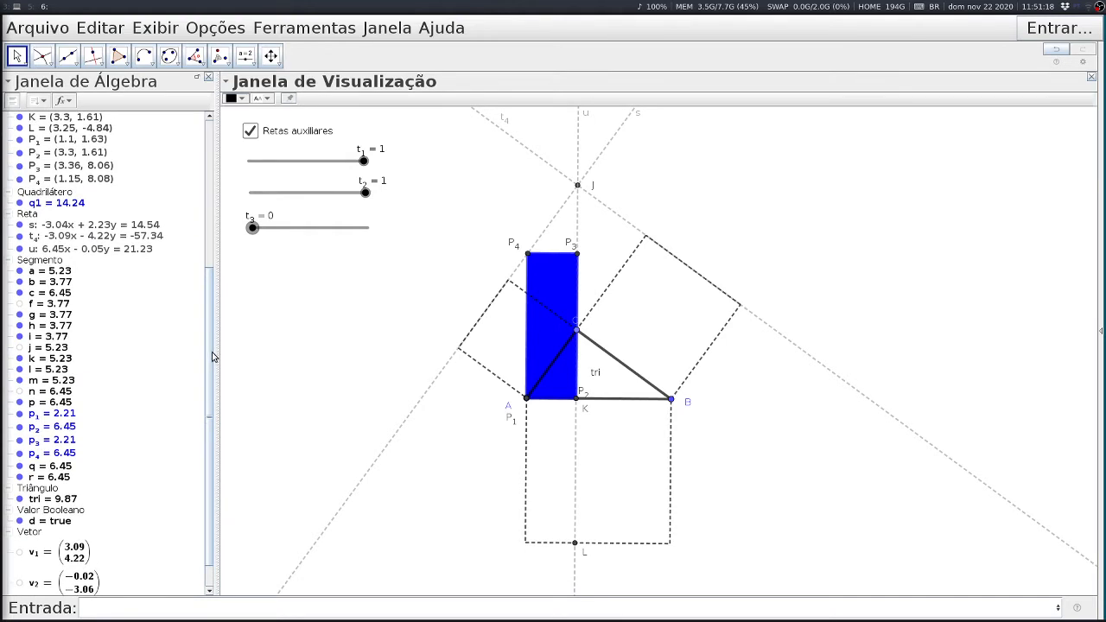
pyautogui.doubleClick(69, 140)
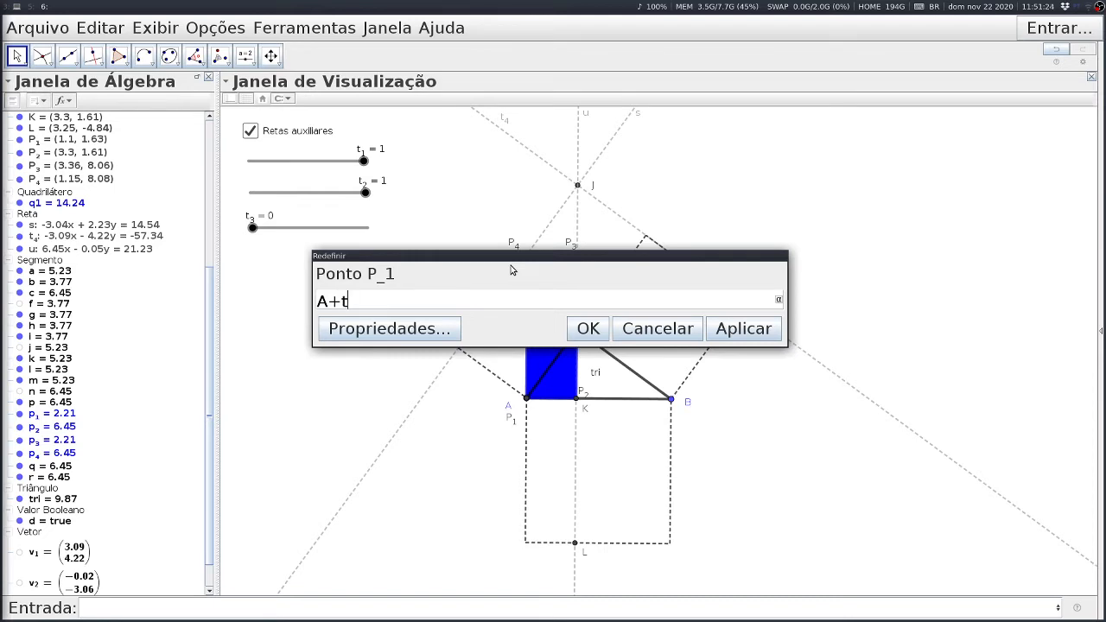
pyautogui.write('+t_3*v_3')
pyautogui.hotkey('shift', 'Left')
pyautogui.hotkey('shift', 'Left')
pyautogui.hotkey('shift', 'Left')
pyautogui.hotkey('shift', 'Left')
pyautogui.hotkey('shift', 'Left')
pyautogui.hotkey('shift', 'Left')
pyautogui.press('Left')
pyautogui.hotkey('shift', 'End')
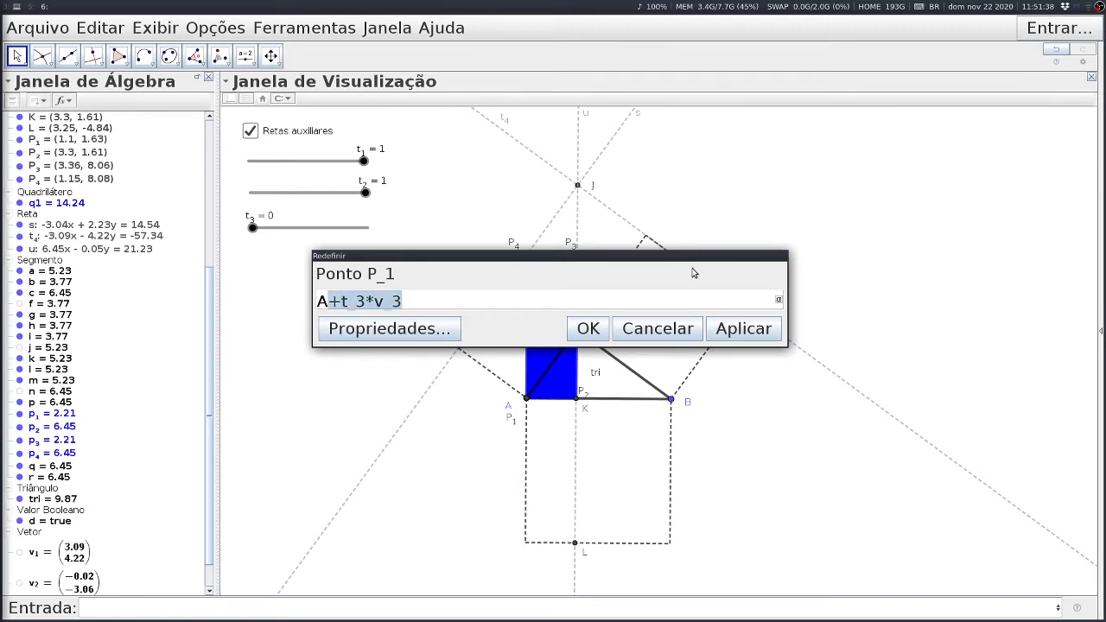
pyautogui.click(589, 328)
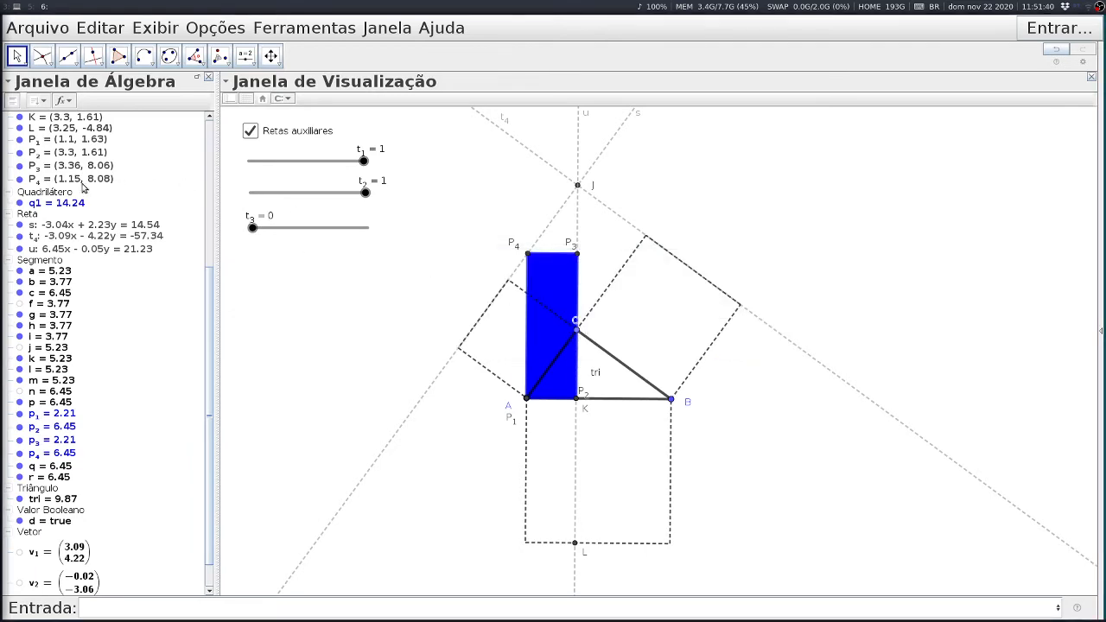
# Step: Append the copied term +t_3*v_3 to the definitions of points P_2 and P_3
pyautogui.doubleClick(78, 153)
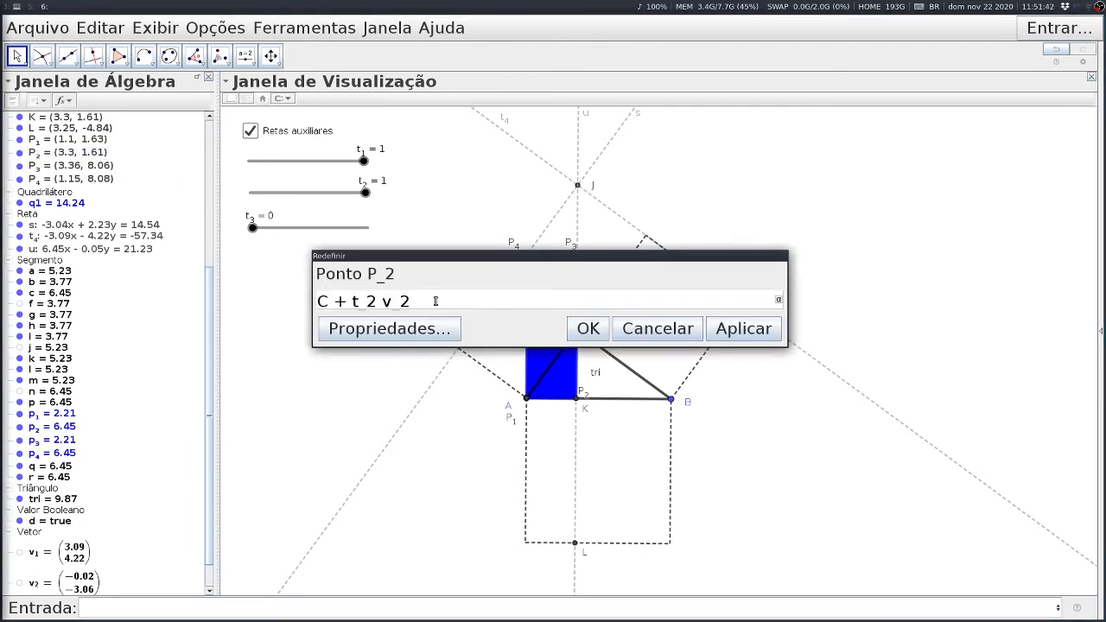
pyautogui.hotkey('ctrl', 'v')
pyautogui.click(588, 327)
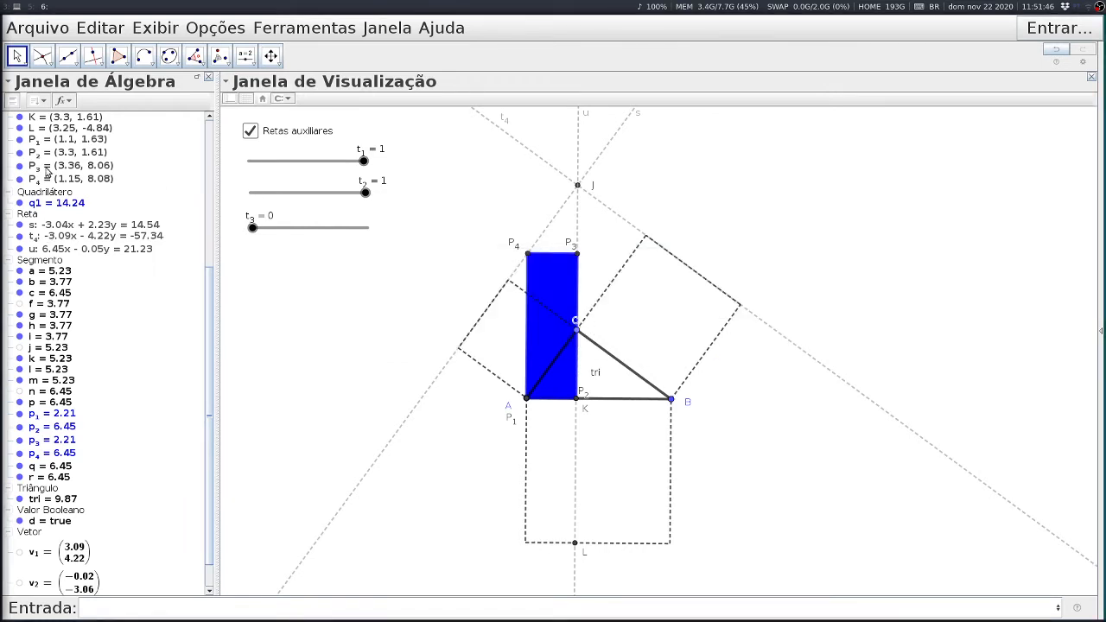
pyautogui.doubleClick(46, 168)
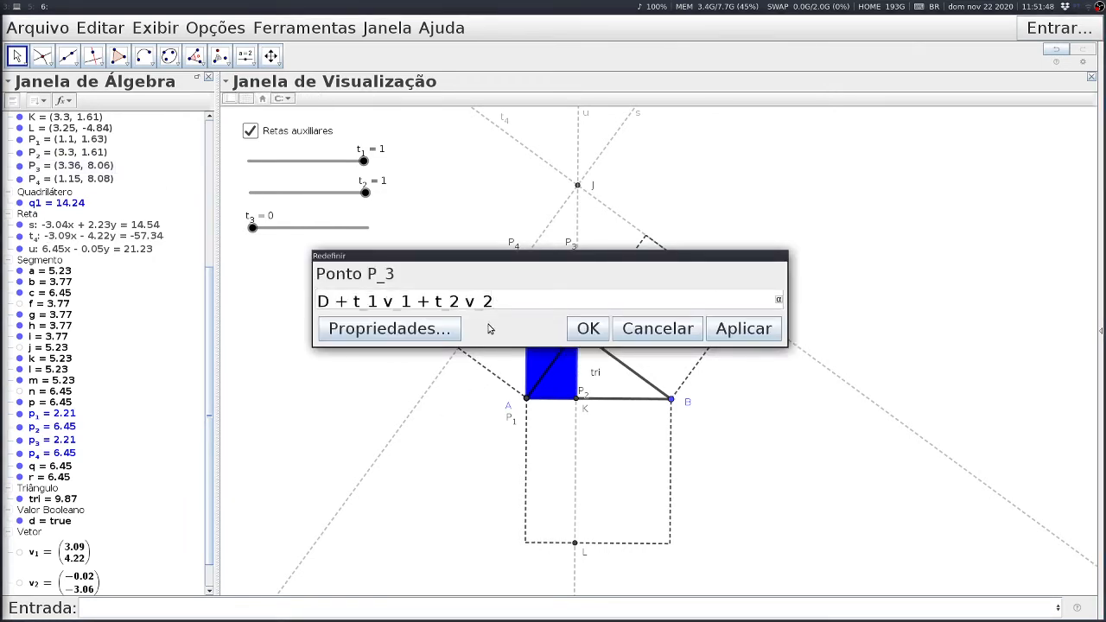
pyautogui.hotkey('ctrl', 'v')
pyautogui.click(587, 328)
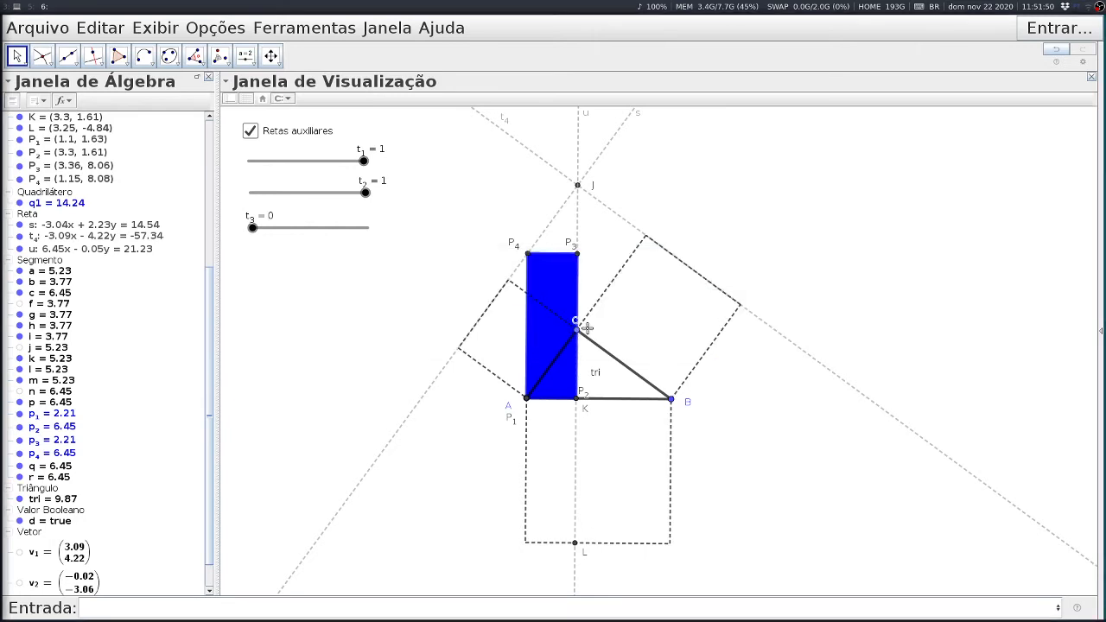
# Step: Append the copied term +t_3*v_3 to the definition of point P_4
pyautogui.doubleClick(102, 179)
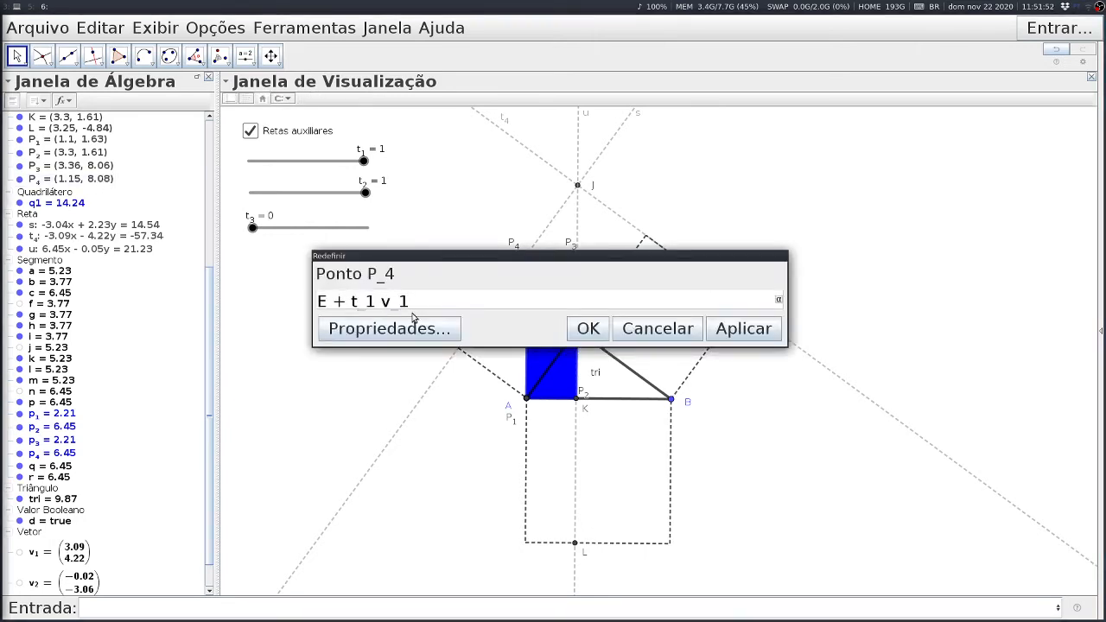
pyautogui.hotkey('ctrl', 'v')
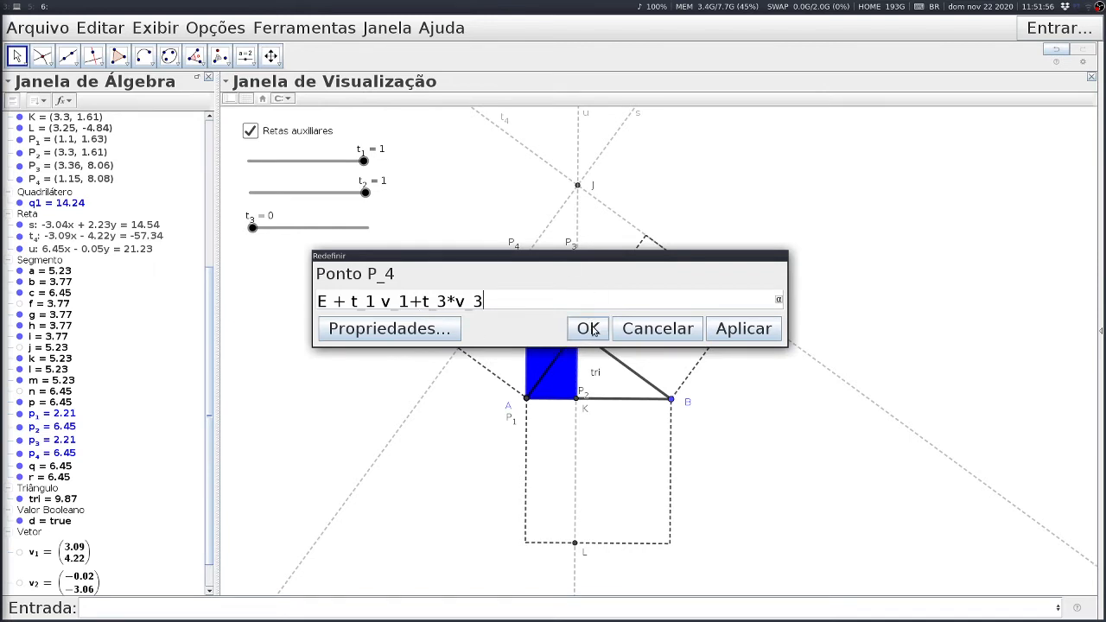
pyautogui.click(590, 329)
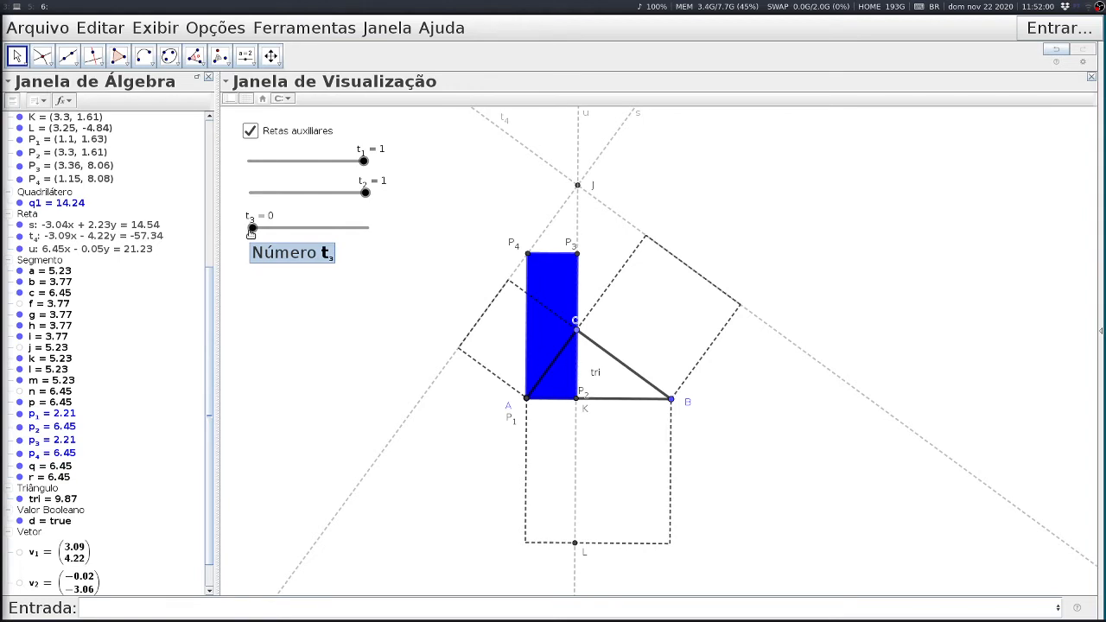
# Step: Test slider t_3 by moving it to 1 and back to 0, and return sliders t_2 and t_1 to 0
pyautogui.moveTo(252, 229); pyautogui.dragTo(375, 245)
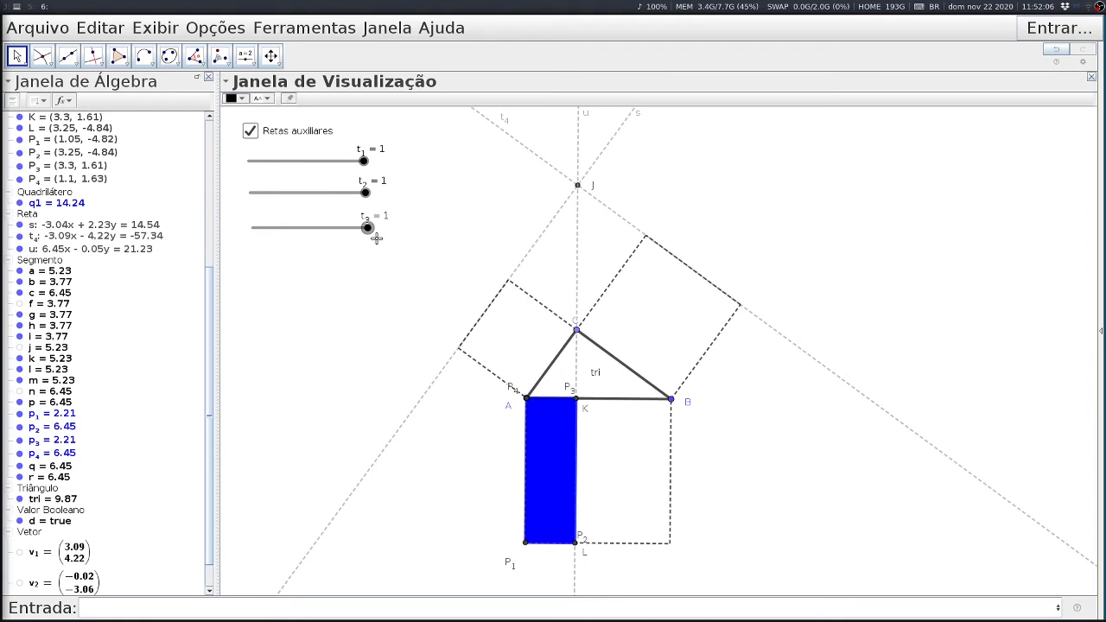
pyautogui.moveTo(370, 230); pyautogui.dragTo(227, 231)
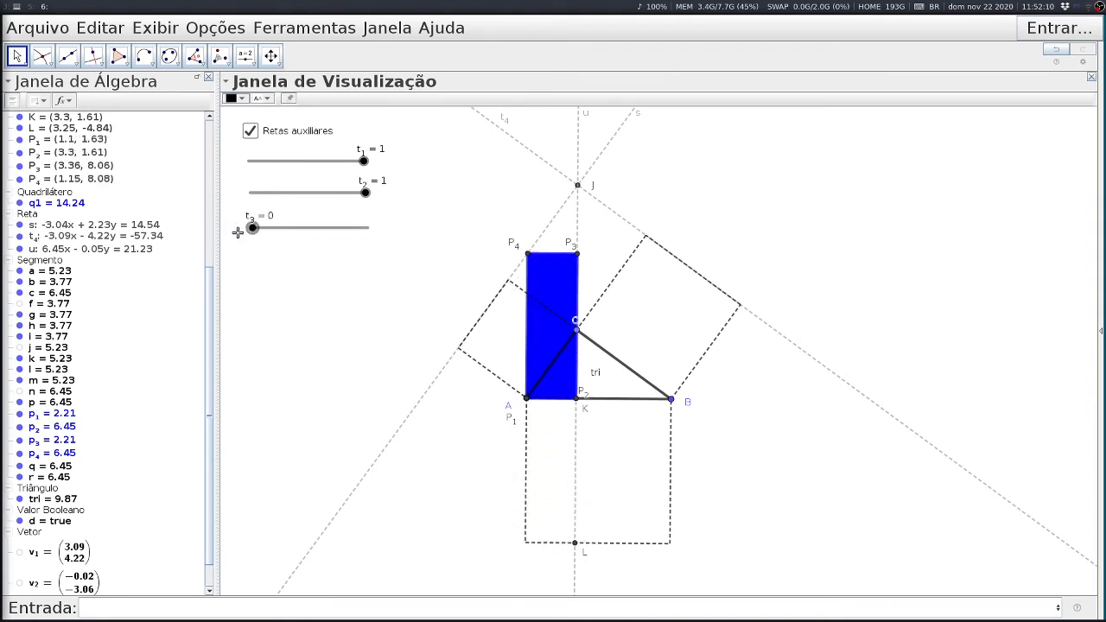
pyautogui.moveTo(361, 194); pyautogui.dragTo(223, 201)
pyautogui.moveTo(367, 155); pyautogui.dragTo(250, 173)
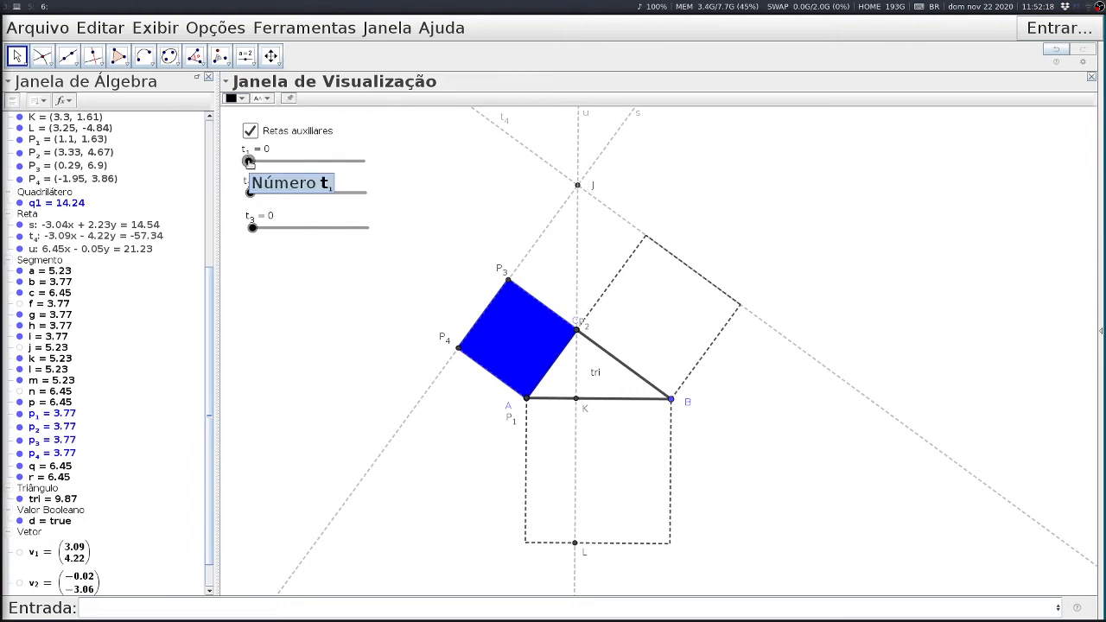
# Step: Turn on animation for the sliders t_1, t_2 and t_3
pyautogui.rightClick(248, 161)
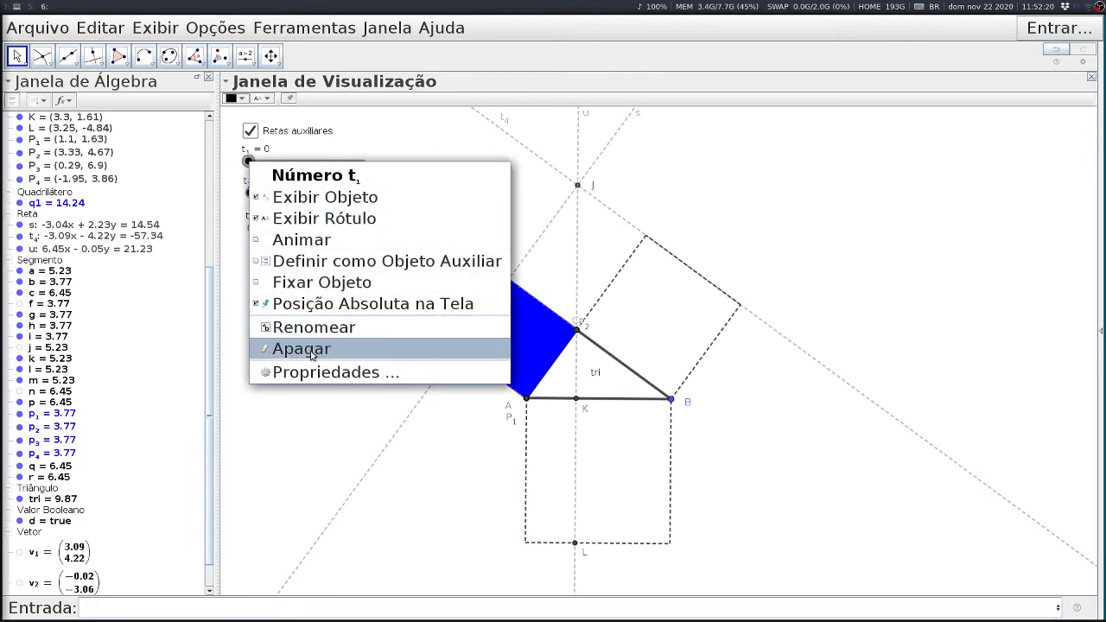
pyautogui.click(302, 240)
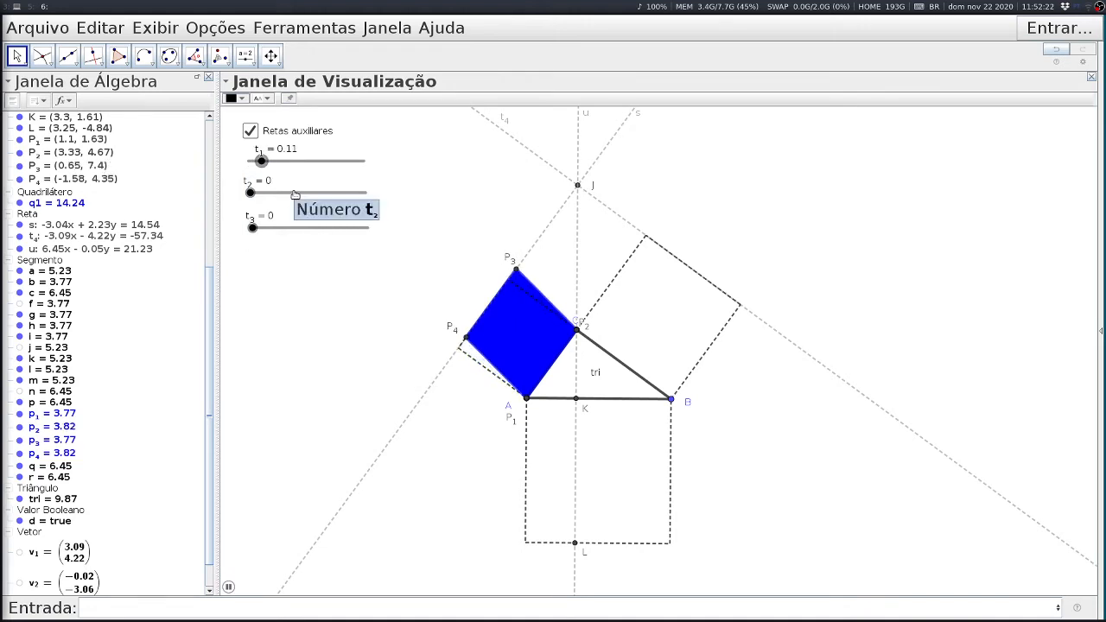
pyautogui.rightClick(294, 195)
pyautogui.click(304, 269)
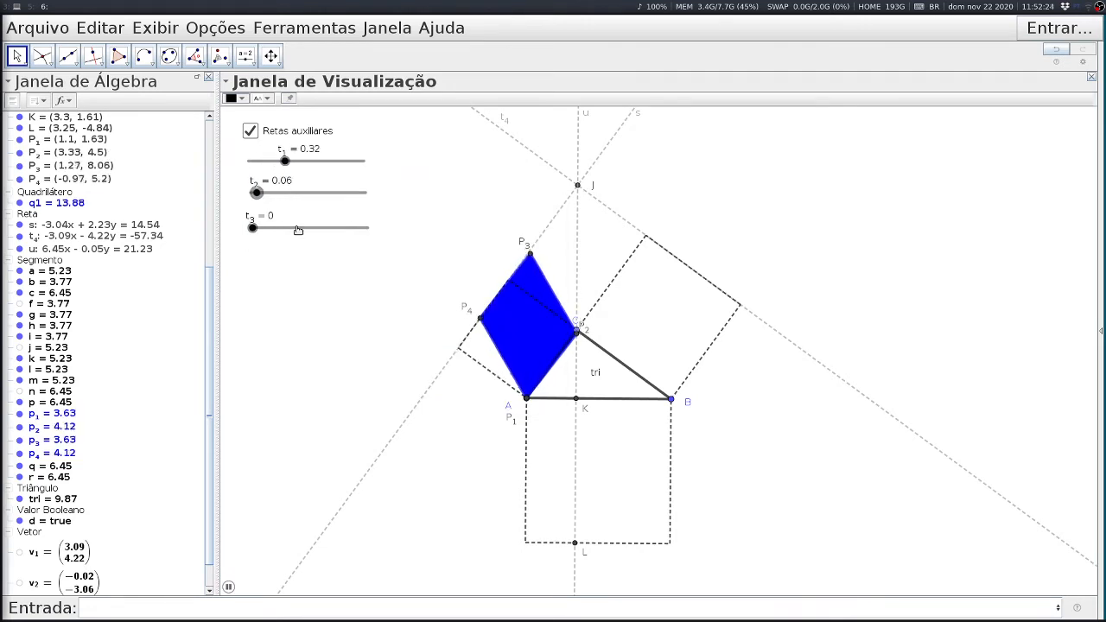
pyautogui.rightClick(297, 230)
pyautogui.click(346, 309)
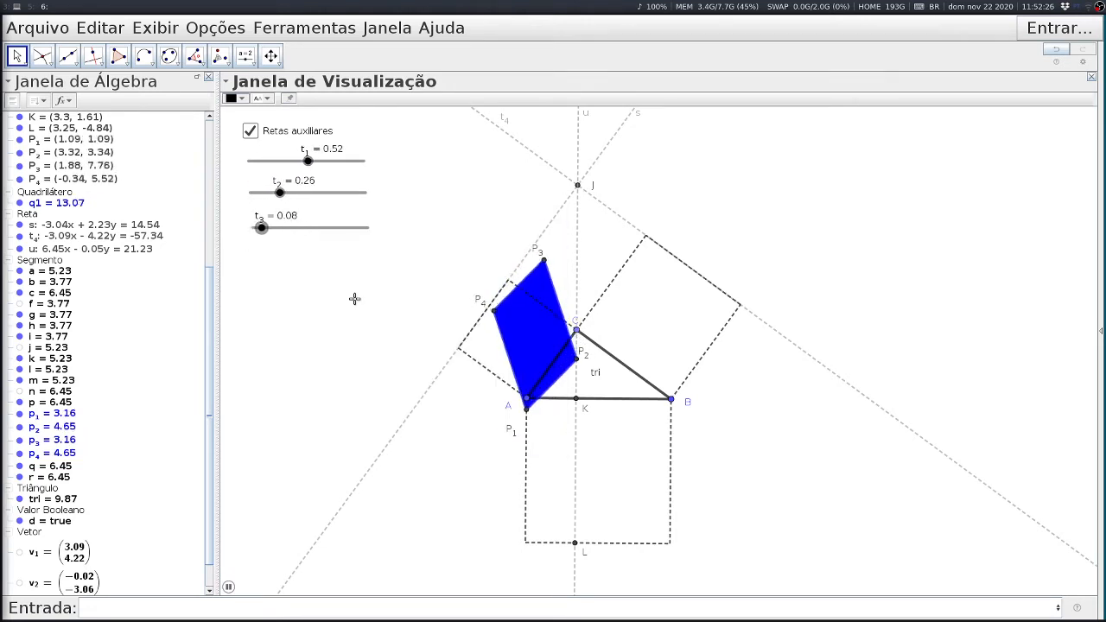
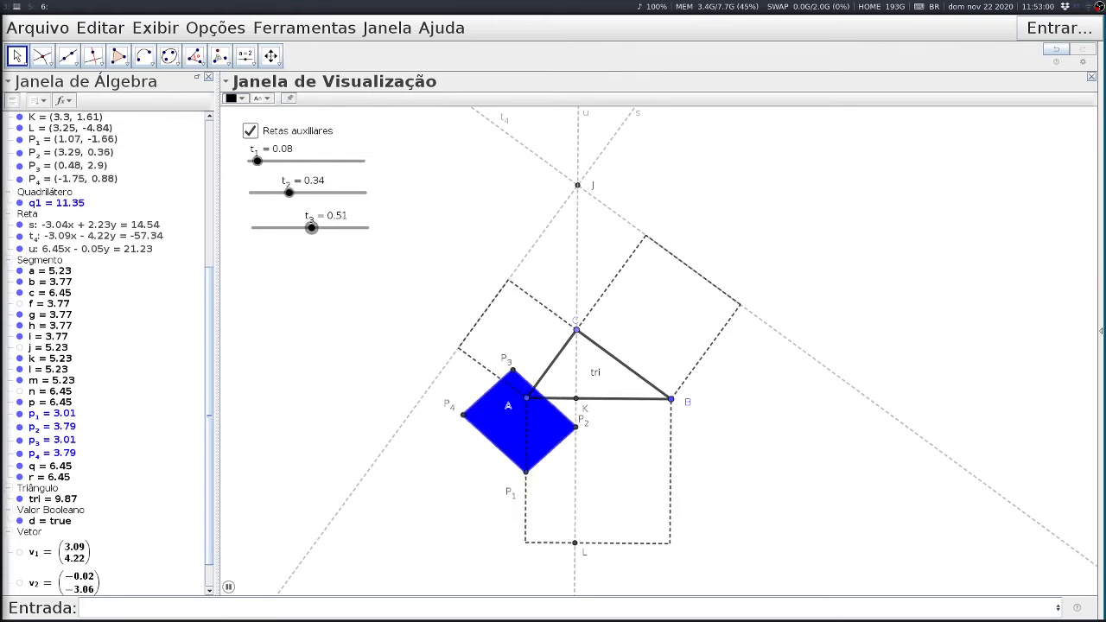
# Step: Pause the slider animation and reset t_3, t_2 and t_1 to 0
pyautogui.click(230, 588)
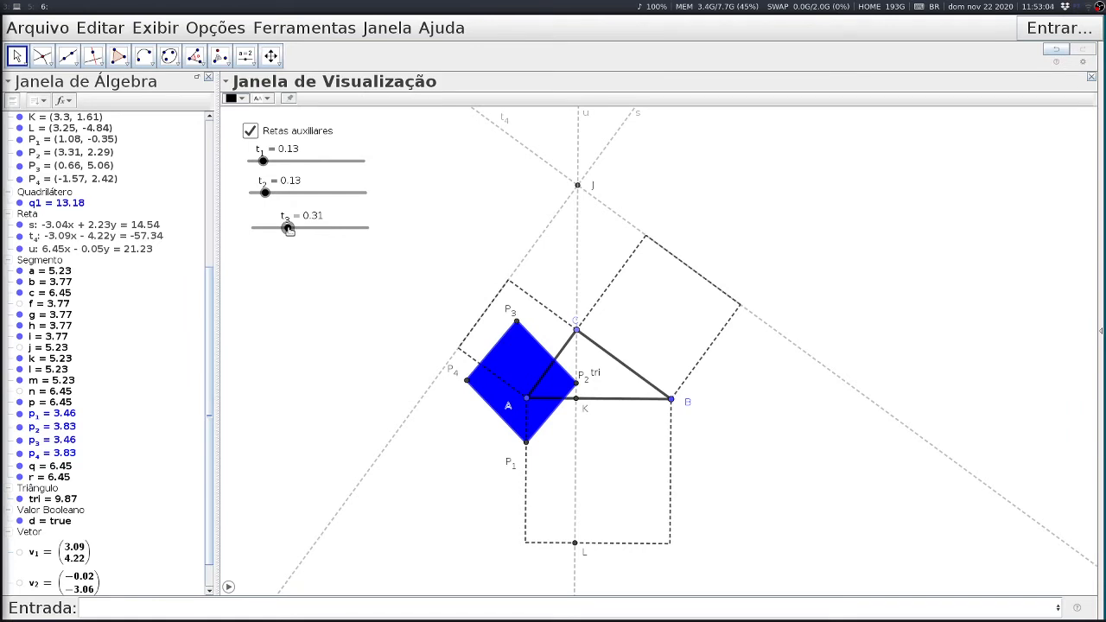
pyautogui.moveTo(288, 228); pyautogui.dragTo(222, 198)
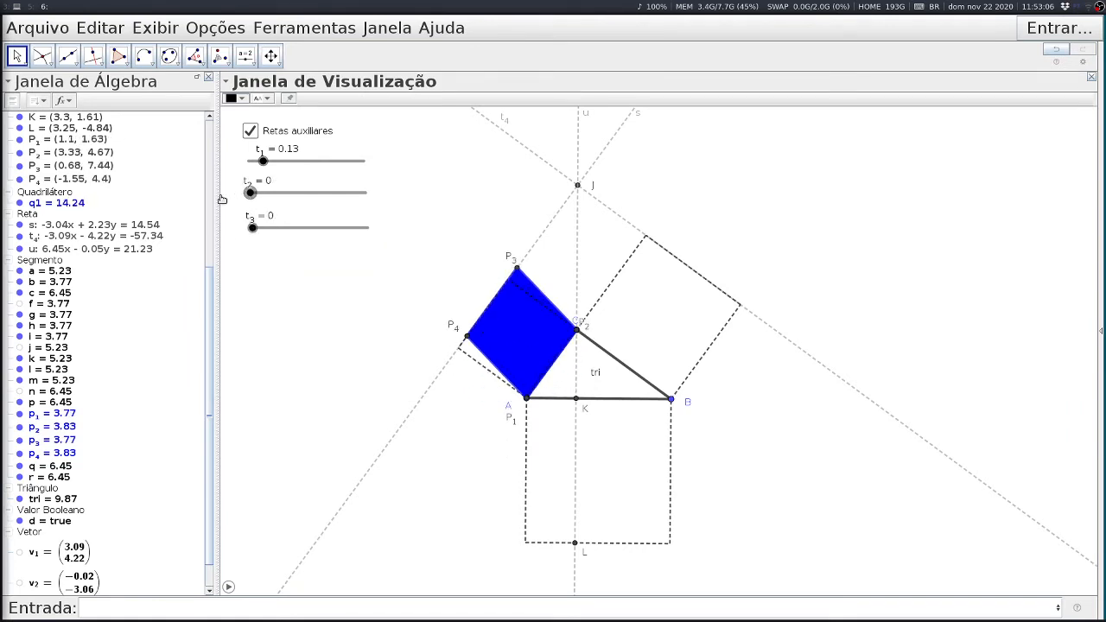
pyautogui.moveTo(264, 161); pyautogui.dragTo(230, 168)
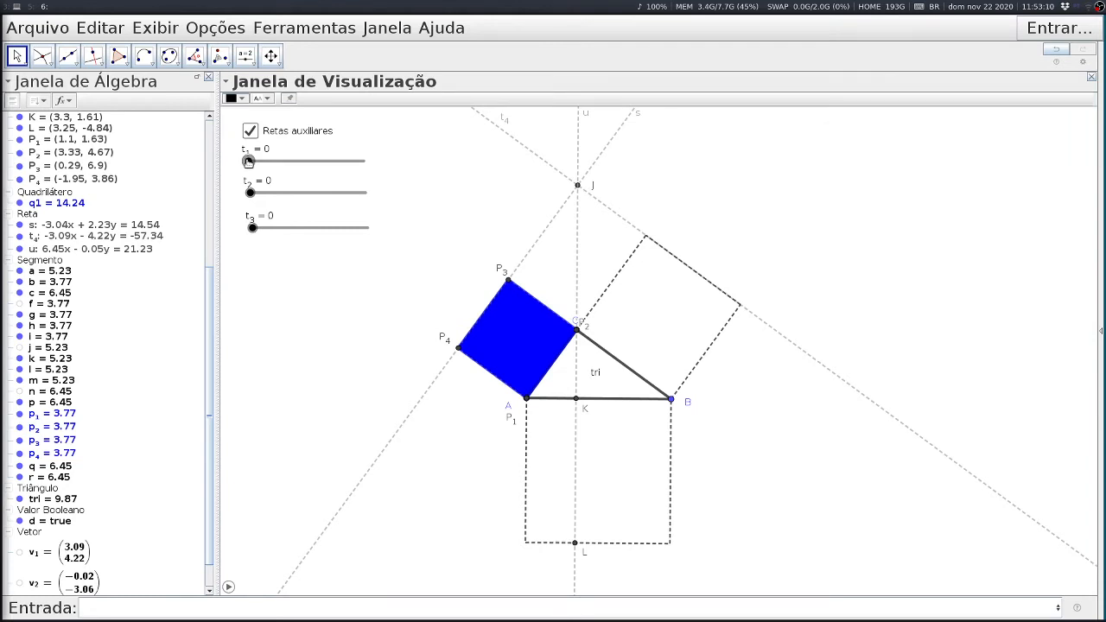
# Step: Check the full movement of the blue quadrilateral by running t_1, t_2 and t_3 in turn to 1 and back to 0 in reverse order
pyautogui.moveTo(249, 161); pyautogui.dragTo(377, 168)
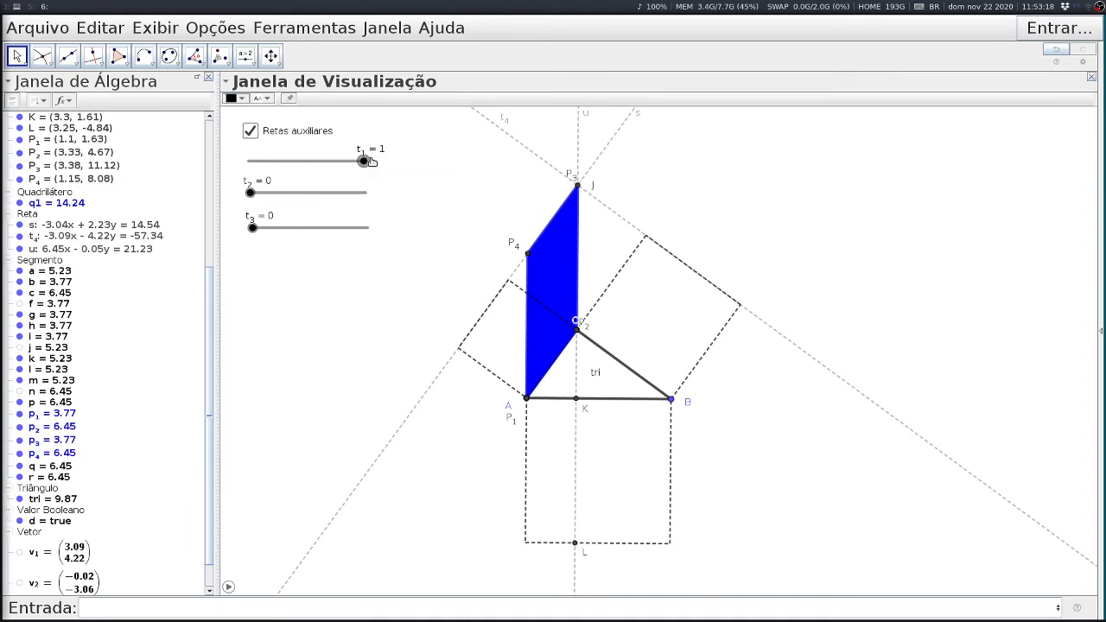
pyautogui.moveTo(250, 193); pyautogui.dragTo(375, 197)
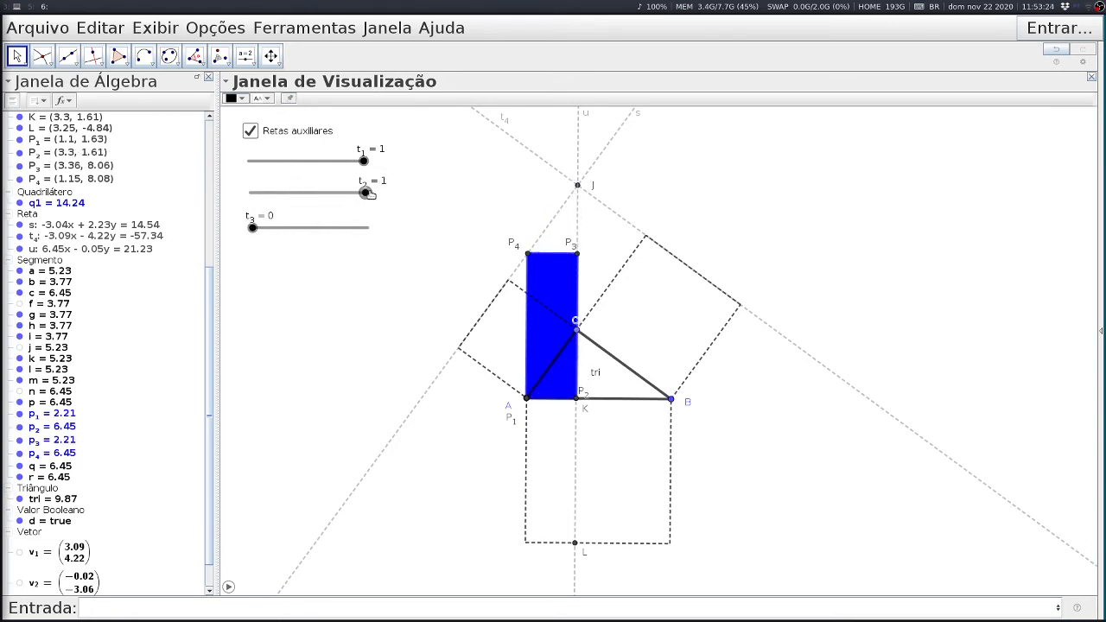
pyautogui.moveTo(252, 229); pyautogui.dragTo(383, 239)
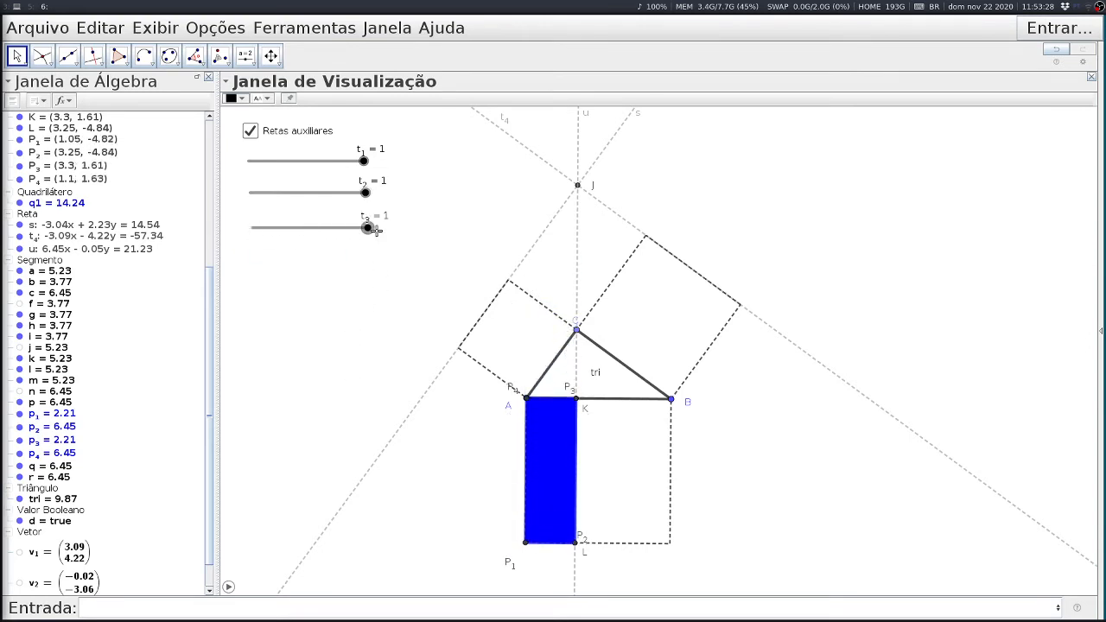
pyautogui.moveTo(370, 229); pyautogui.dragTo(237, 242)
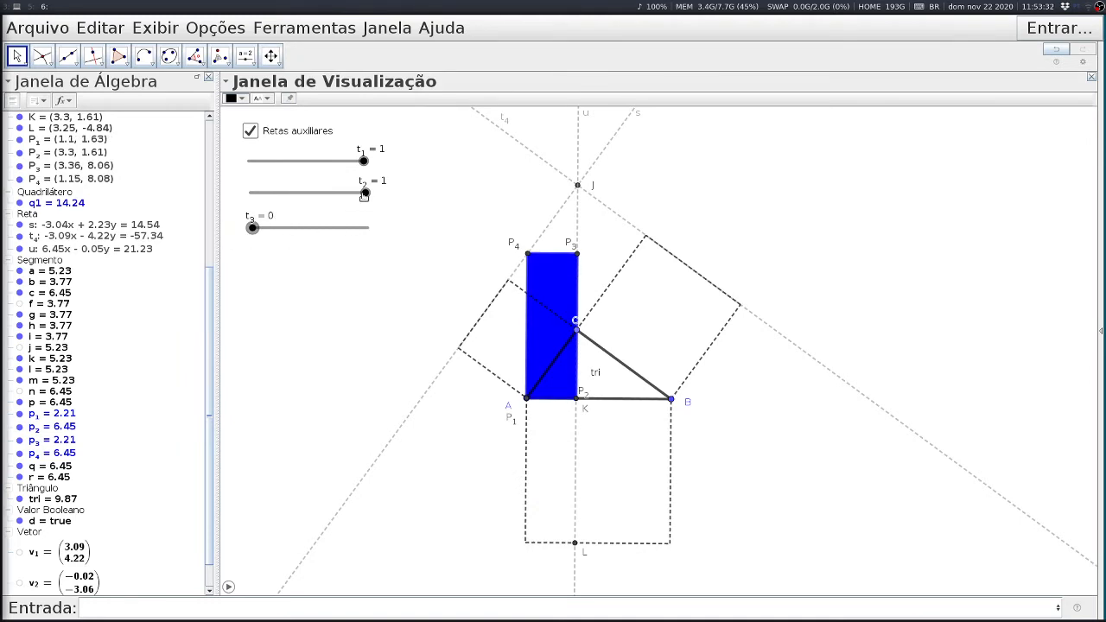
pyautogui.moveTo(365, 192); pyautogui.dragTo(246, 200)
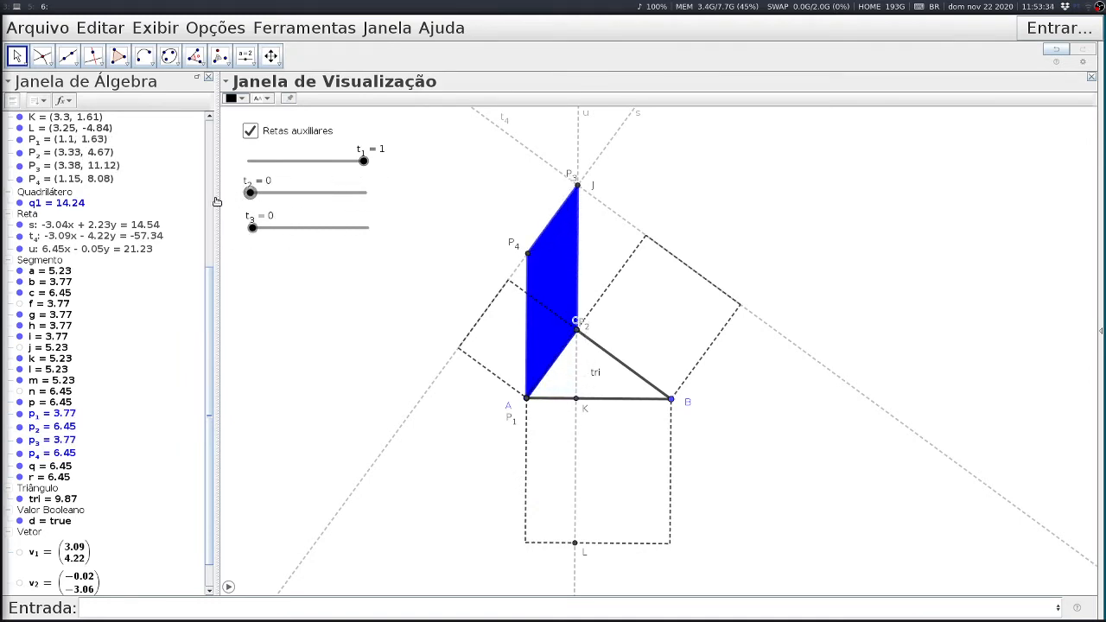
pyautogui.moveTo(364, 161); pyautogui.dragTo(238, 183)
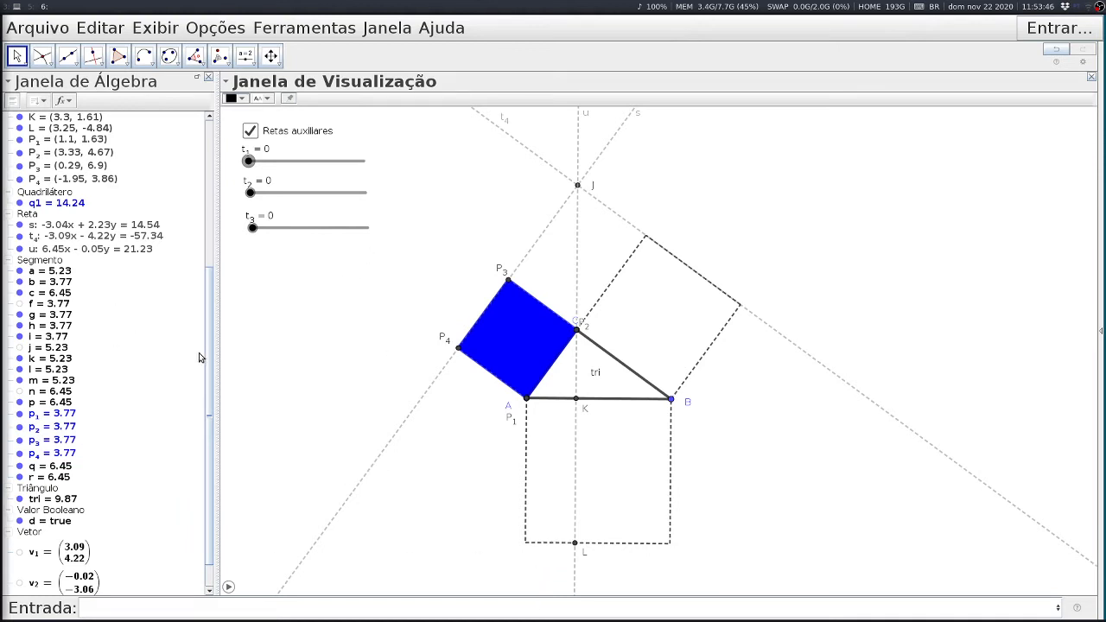
# Step: Hide the points J, K, L and P_1 to P_4 in the drawing
pyautogui.scroll(5, 159, 287)
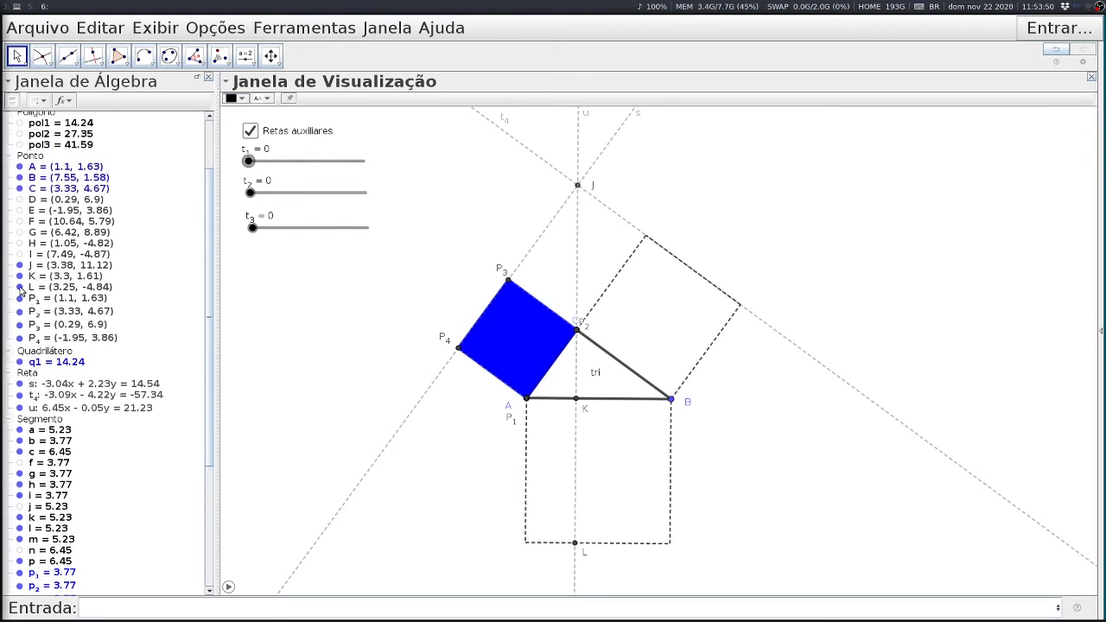
pyautogui.click(19, 287)
pyautogui.click(19, 265)
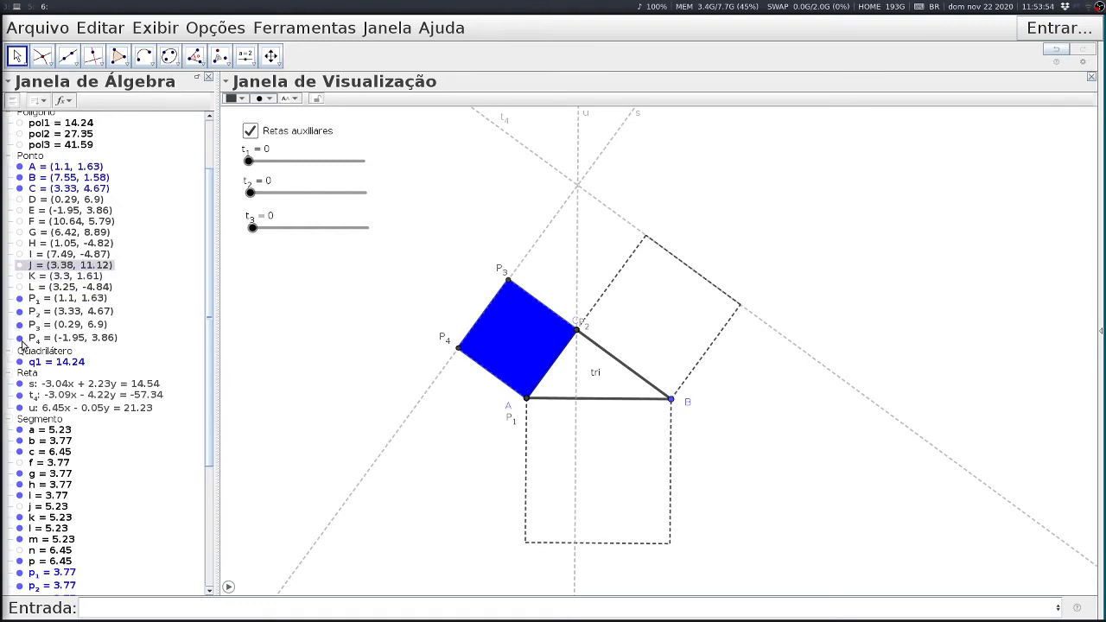
pyautogui.click(20, 299)
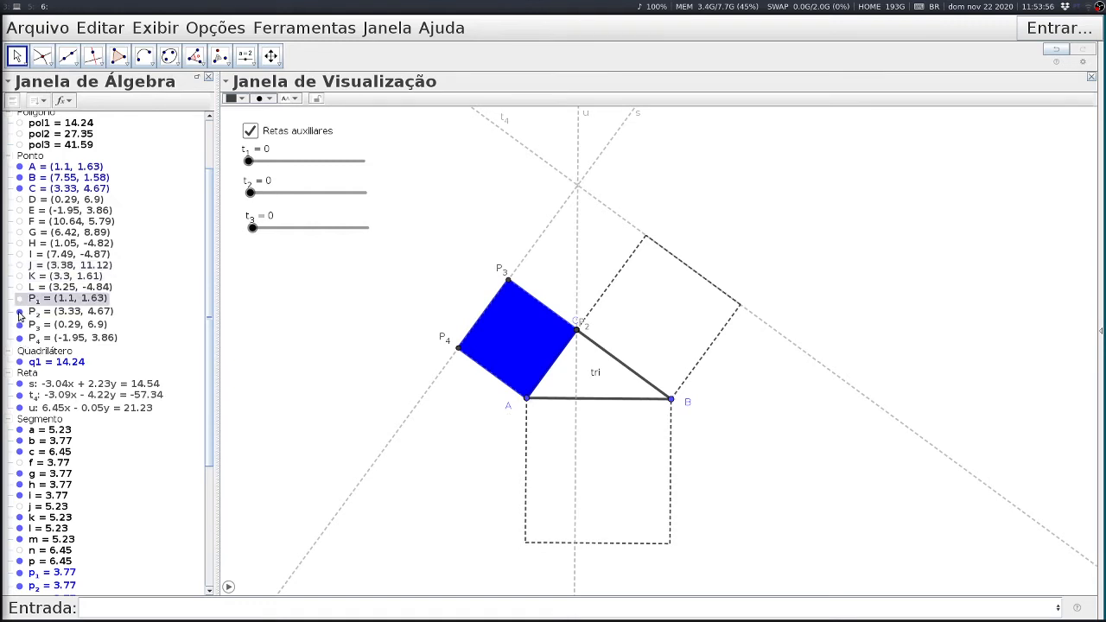
pyautogui.click(20, 312)
pyautogui.click(20, 325)
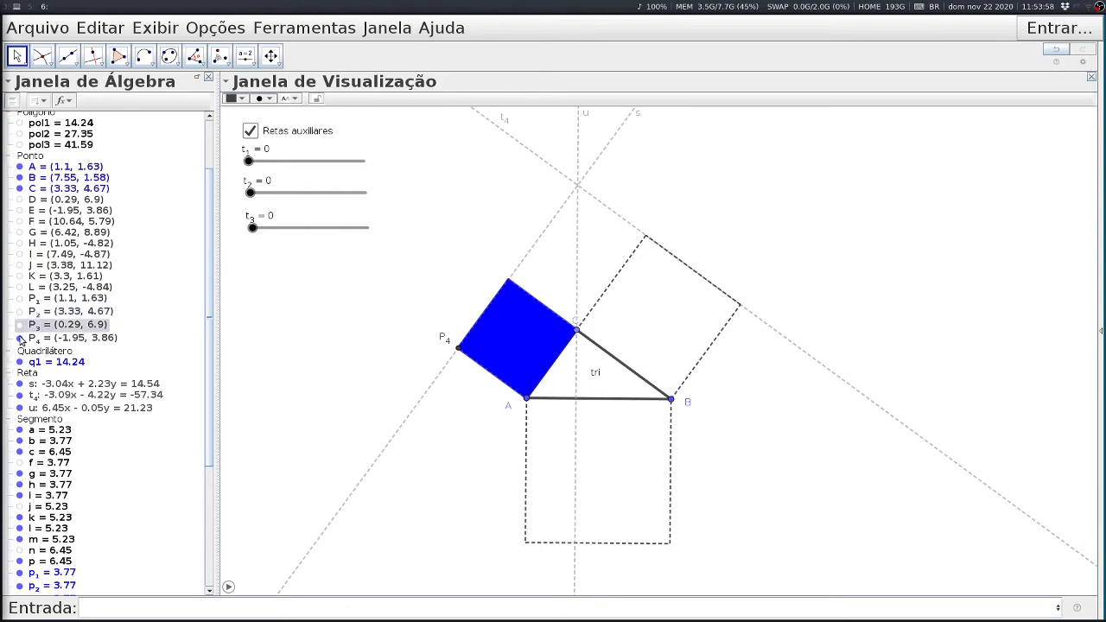
pyautogui.click(20, 338)
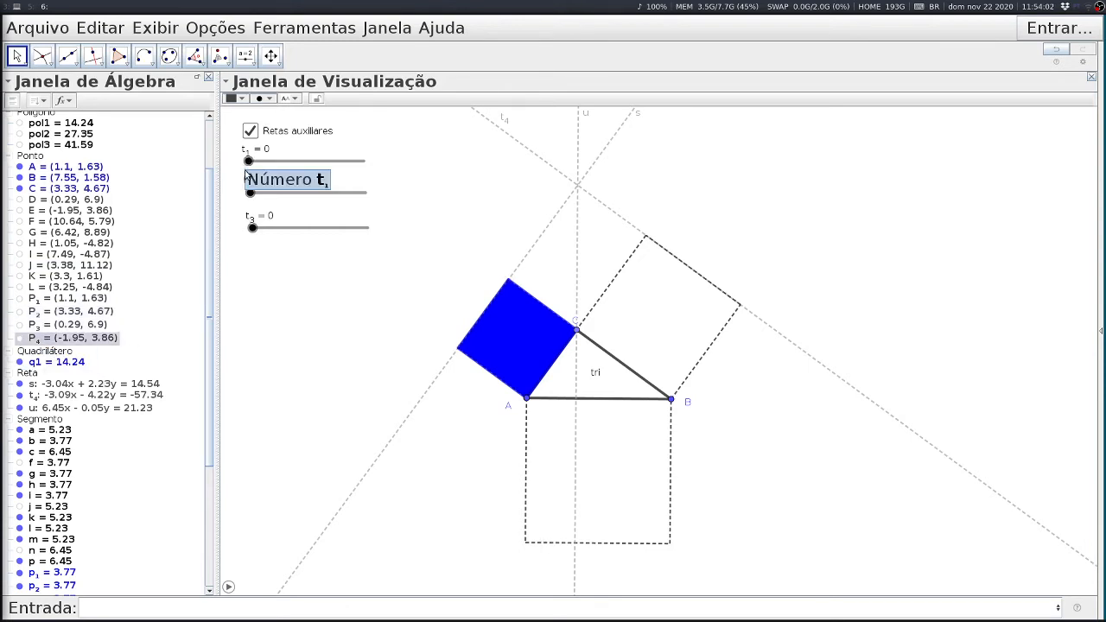
# Step: Set sliders t_1, t_2 and t_3 to 1 in sequence to bring the blue quadrilateral into the square below the hypotenuse
pyautogui.moveTo(249, 161); pyautogui.dragTo(383, 161)
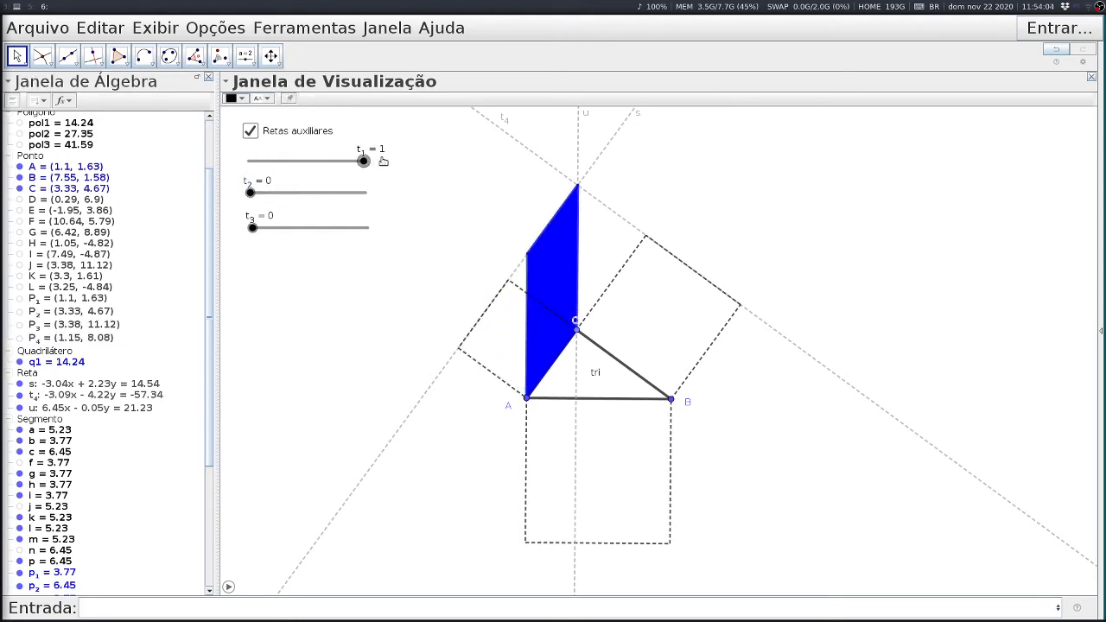
pyautogui.moveTo(253, 194); pyautogui.dragTo(383, 195)
pyautogui.moveTo(254, 230); pyautogui.dragTo(368, 228)
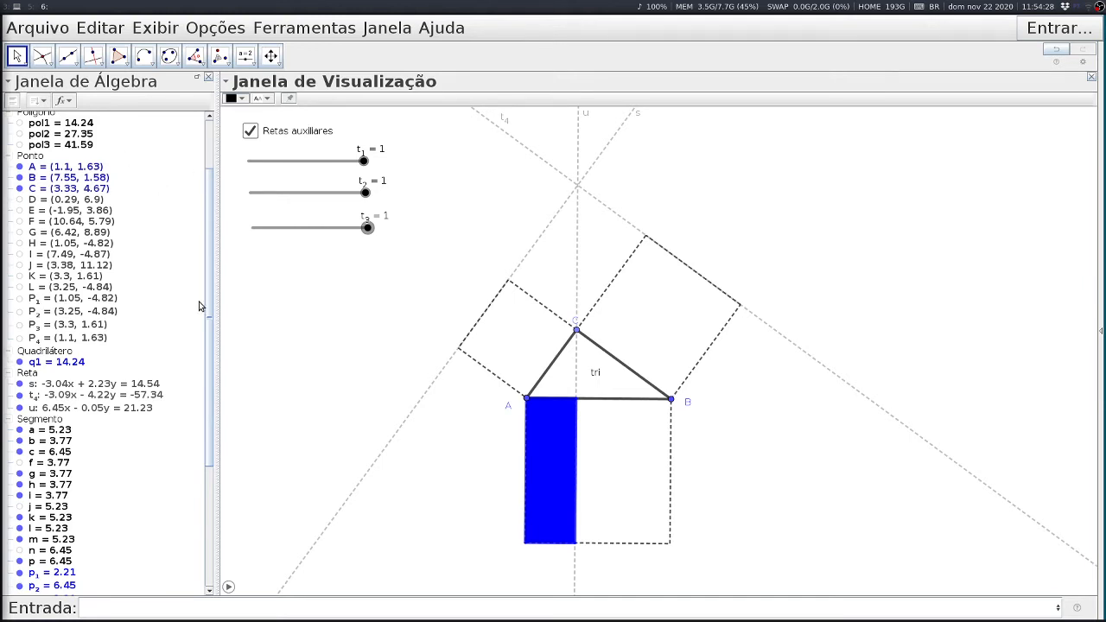
# Step: Duplicate slider t_3 and place the copy below the original
pyautogui.moveTo(208, 307); pyautogui.dragTo(212, 474)
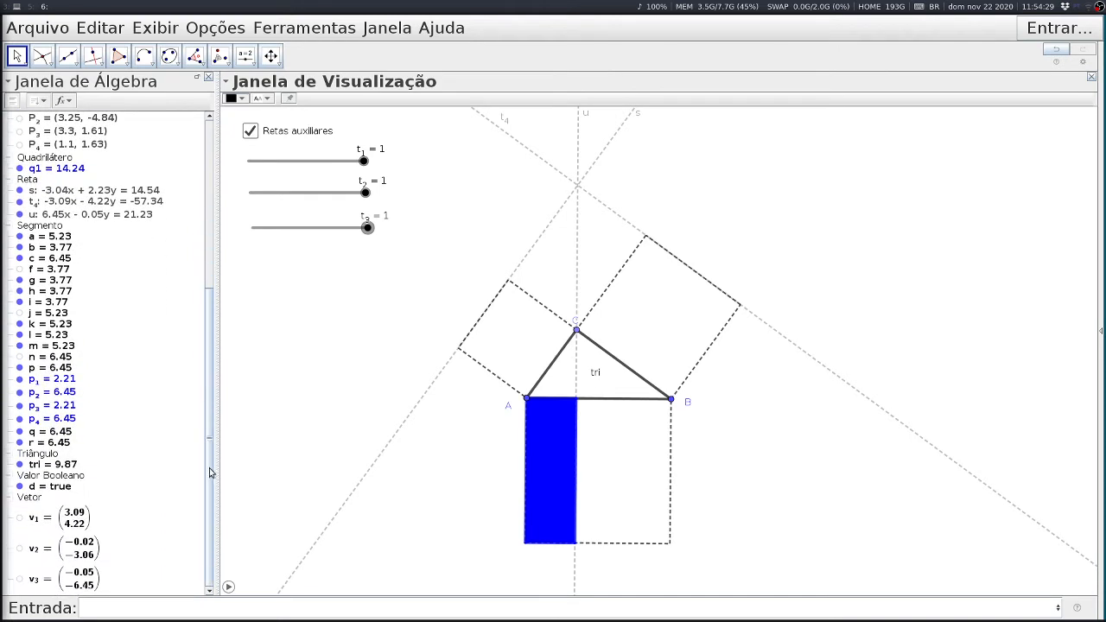
pyautogui.click(245, 57)
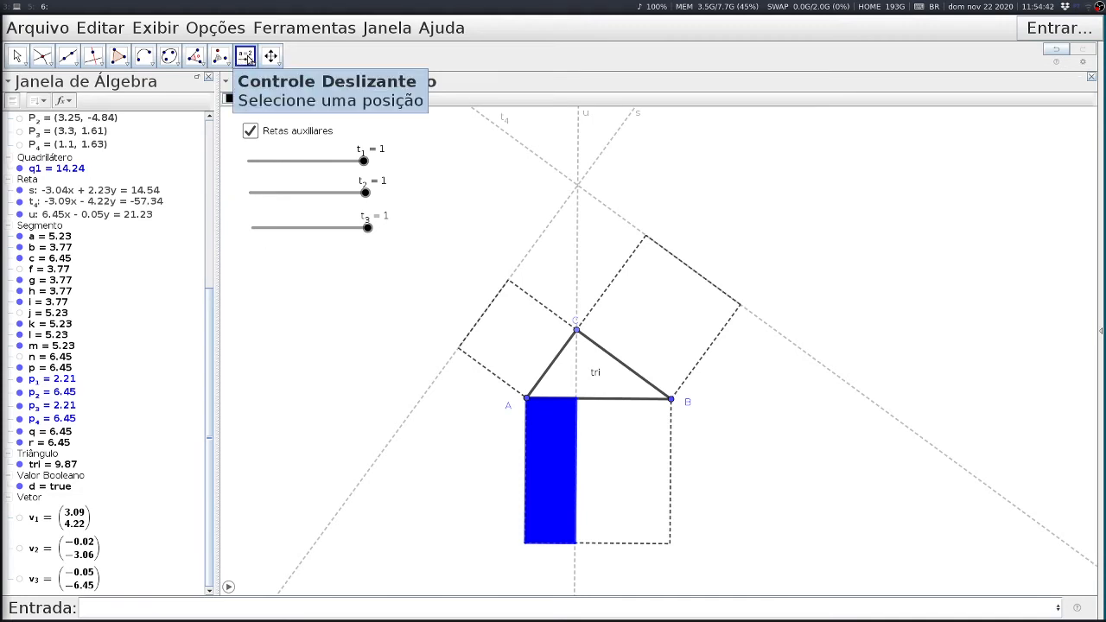
pyautogui.click(17, 57)
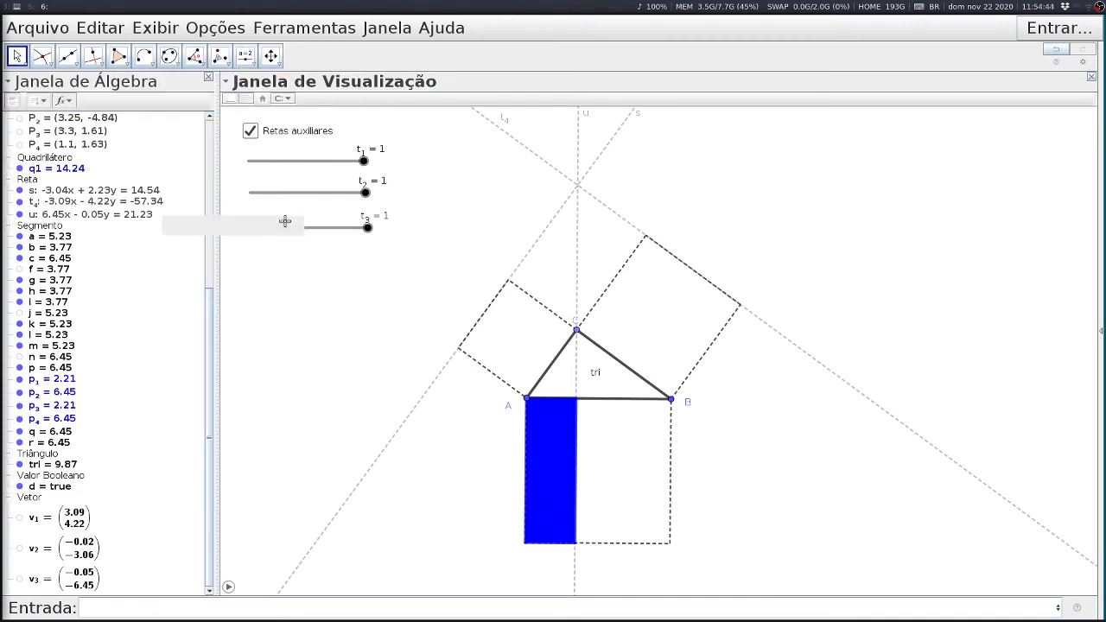
pyautogui.click(294, 228)
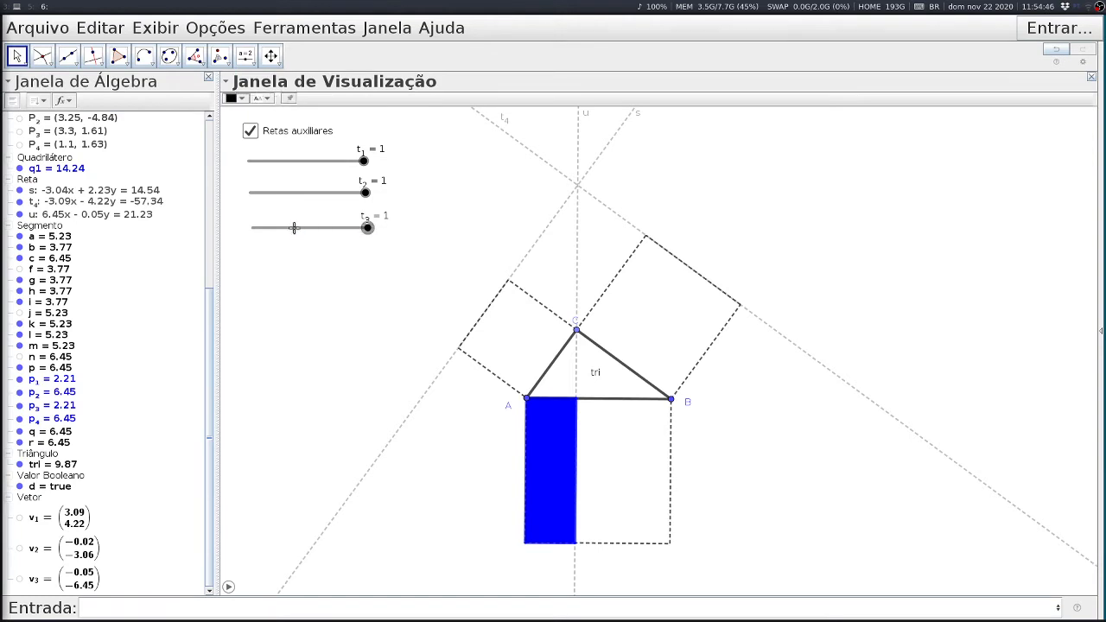
pyautogui.hotkey('ctrl', 'v')
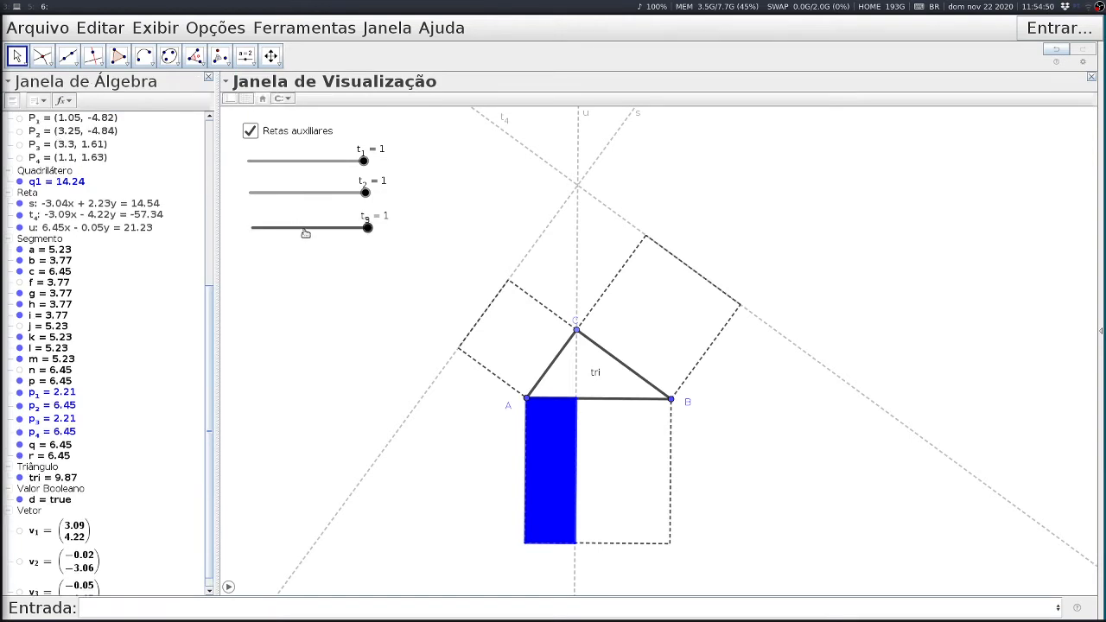
pyautogui.moveTo(304, 232); pyautogui.dragTo(307, 275)
# Step: Rename the duplicated slider as t
pyautogui.rightClick(358, 273)
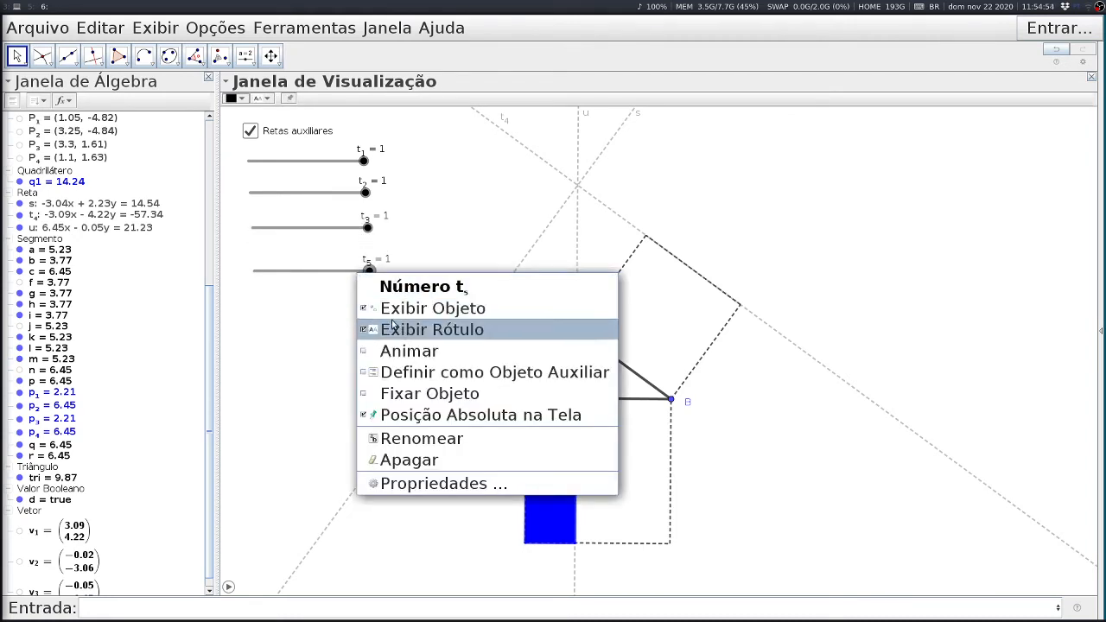
pyautogui.click(409, 440)
pyautogui.click(366, 301)
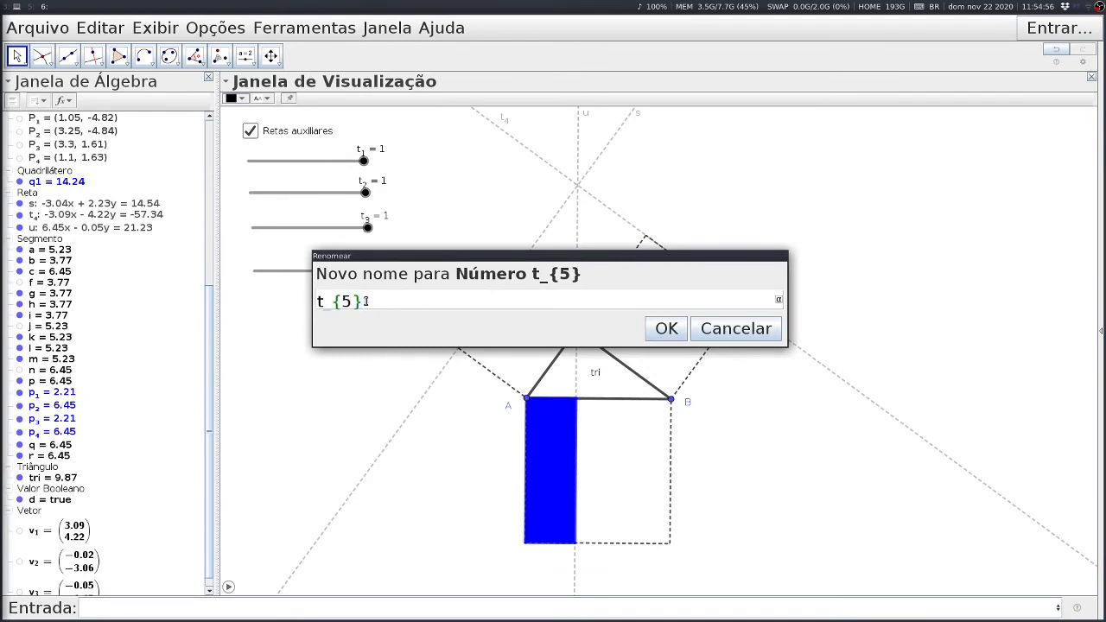
pyautogui.press('BackSpace')
pyautogui.press('BackSpace')
pyautogui.press('BackSpace')
pyautogui.press('Return')
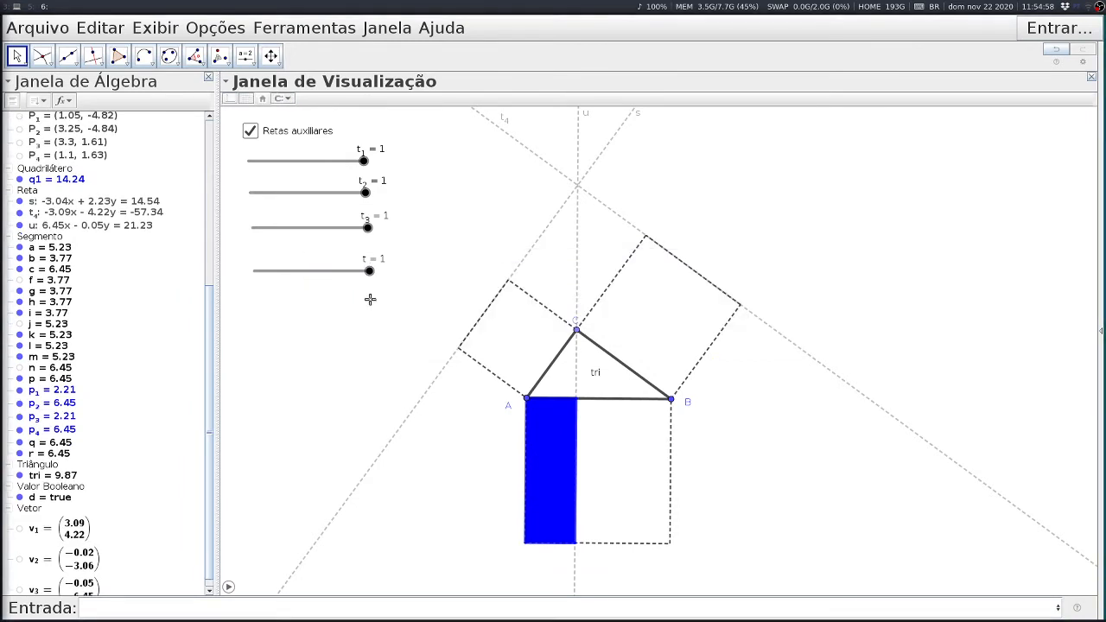
# Step: Set the maximum of slider t to 3 in its interval properties
pyautogui.moveTo(366, 272)
pyautogui.mouseDown()
pyautogui.moveTo(229, 285)
pyautogui.moveTo(383, 281)
pyautogui.moveTo(179, 281)
pyautogui.moveTo(372, 270)
pyautogui.mouseUp()
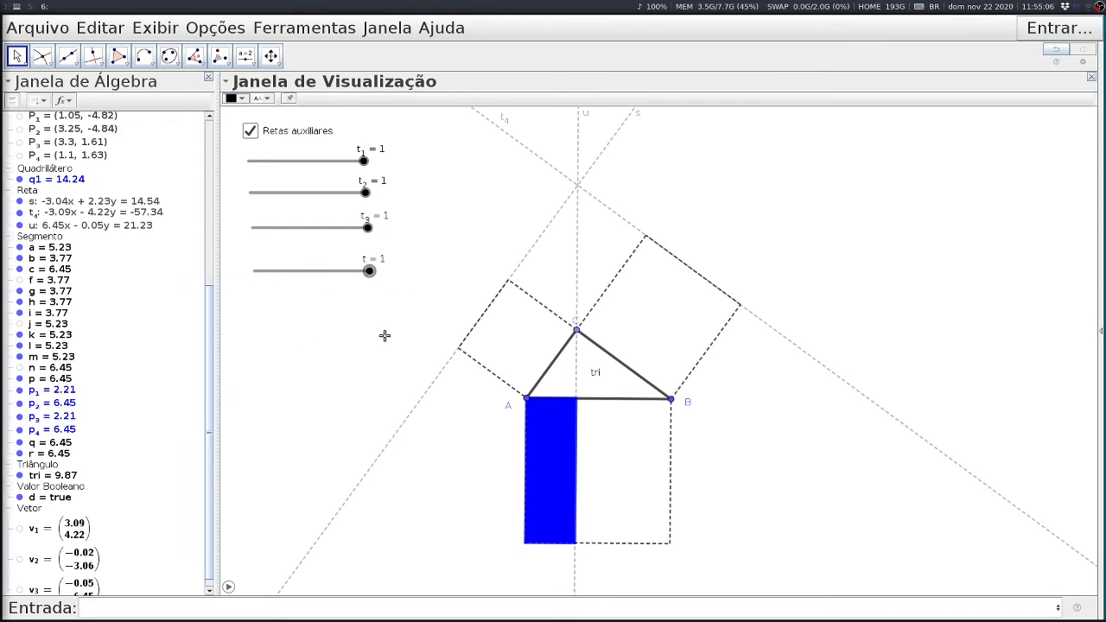
pyautogui.moveTo(370, 274); pyautogui.dragTo(398, 282)
pyautogui.rightClick(370, 271)
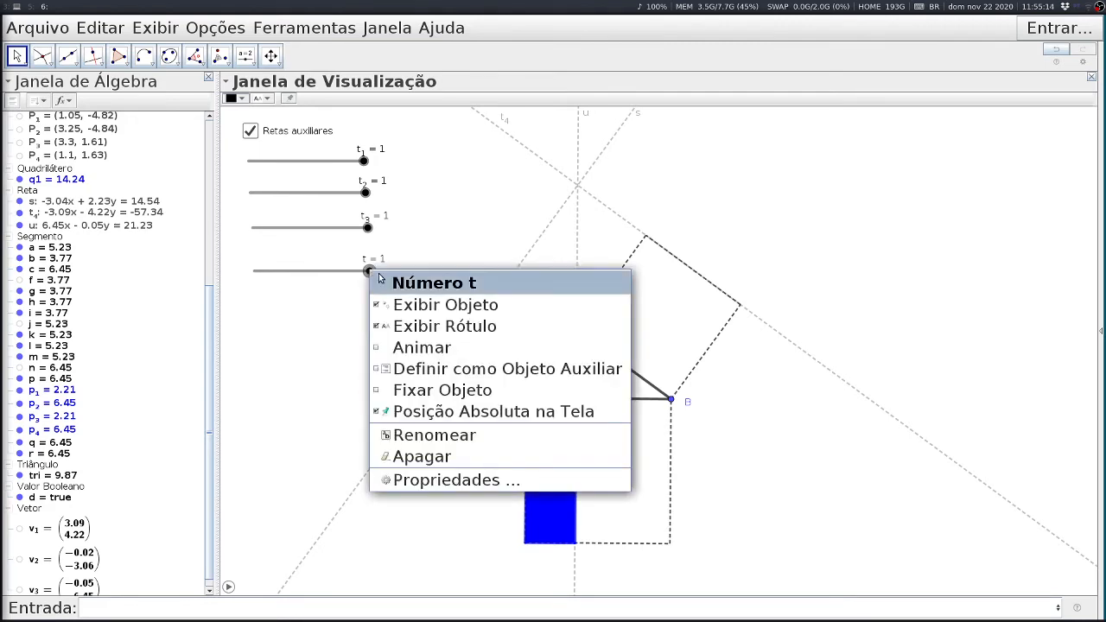
pyautogui.click(440, 482)
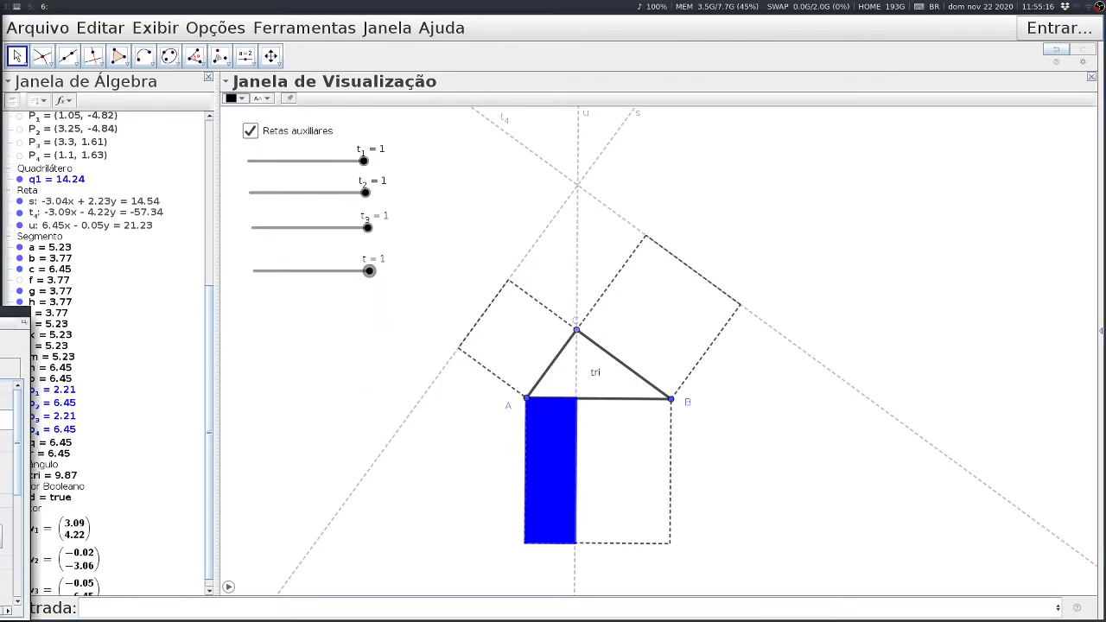
pyautogui.moveTo(440, 189); pyautogui.dragTo(490, 170)
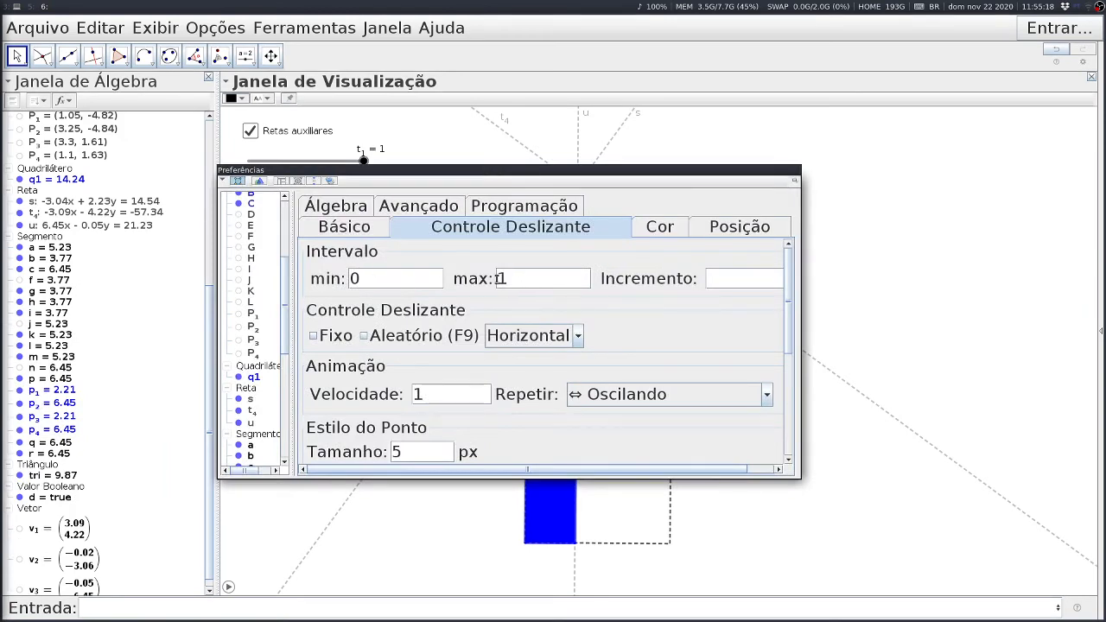
pyautogui.click(513, 278)
pyautogui.write('3')
pyautogui.press('Return')
pyautogui.press('Escape')
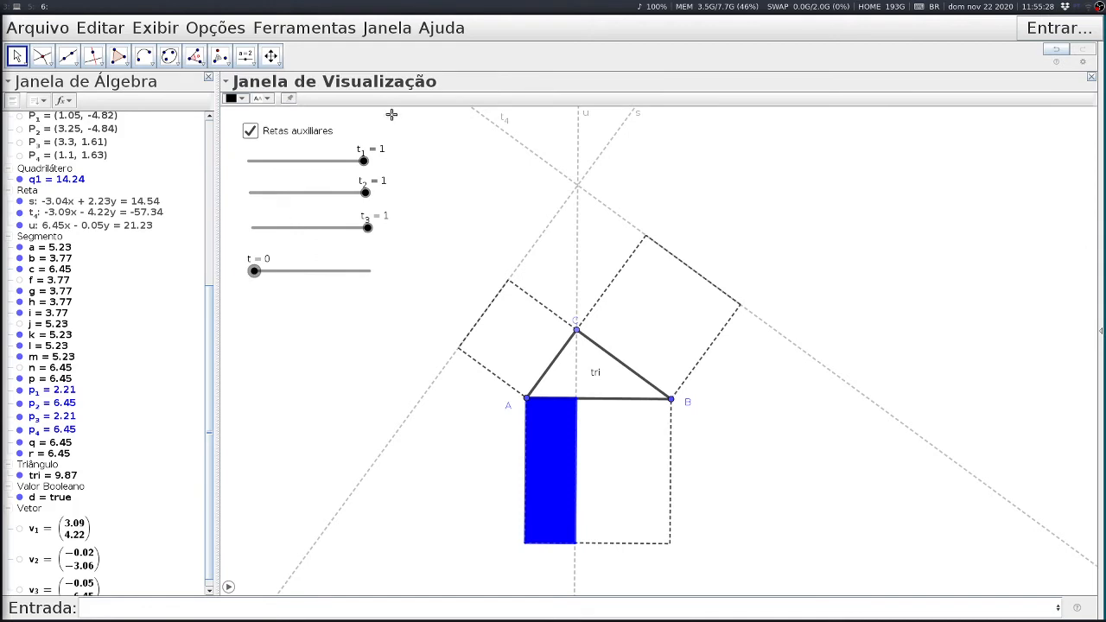
# Step: Set sliders t_1, t_2 and t_3 to 0 to bring the blue square back onto side AC
pyautogui.moveTo(363, 161); pyautogui.dragTo(248, 161)
pyautogui.moveTo(366, 192); pyautogui.dragTo(180, 197)
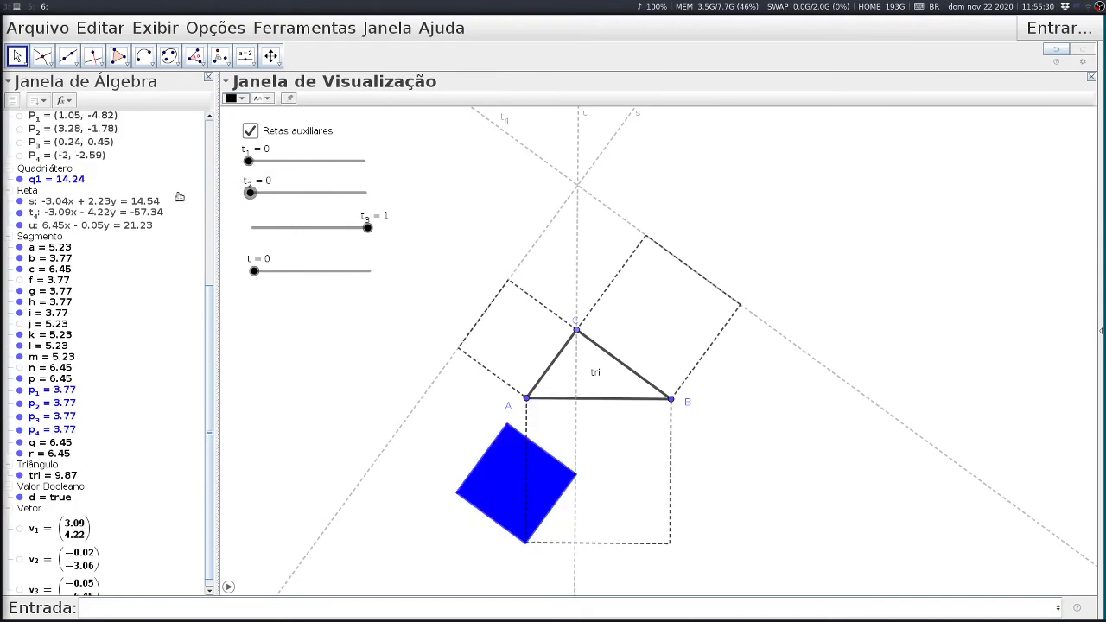
pyautogui.moveTo(368, 228); pyautogui.dragTo(215, 231)
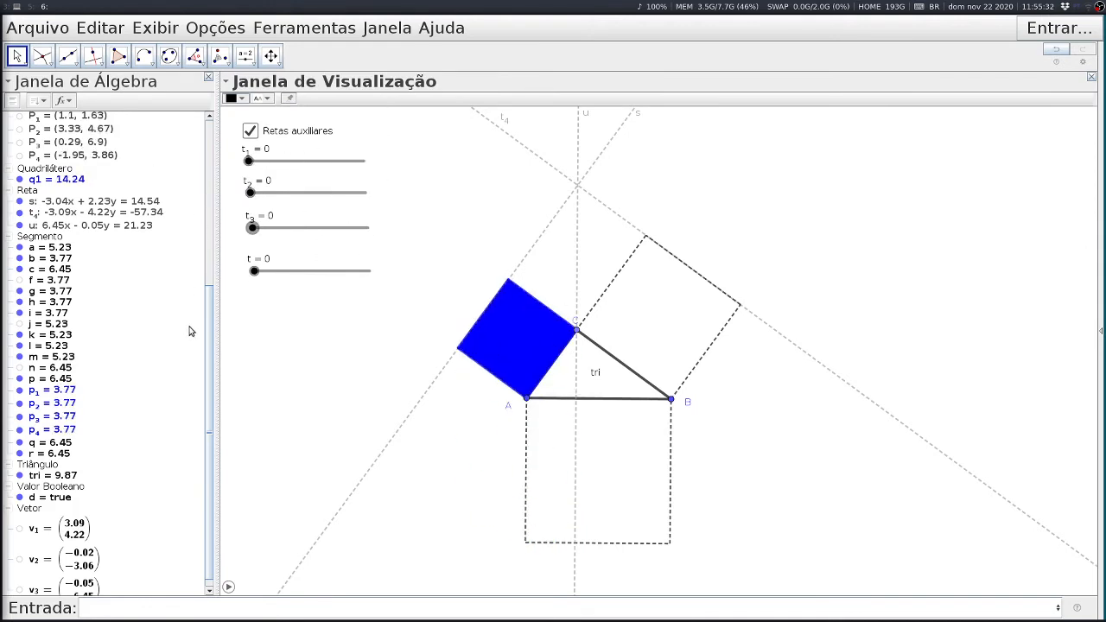
# Step: Set slider t to 1 and slider t_1 to 1 to demonstrate the first stage of the movement
pyautogui.moveTo(253, 271); pyautogui.dragTo(291, 273)
pyautogui.rightClick(294, 274)
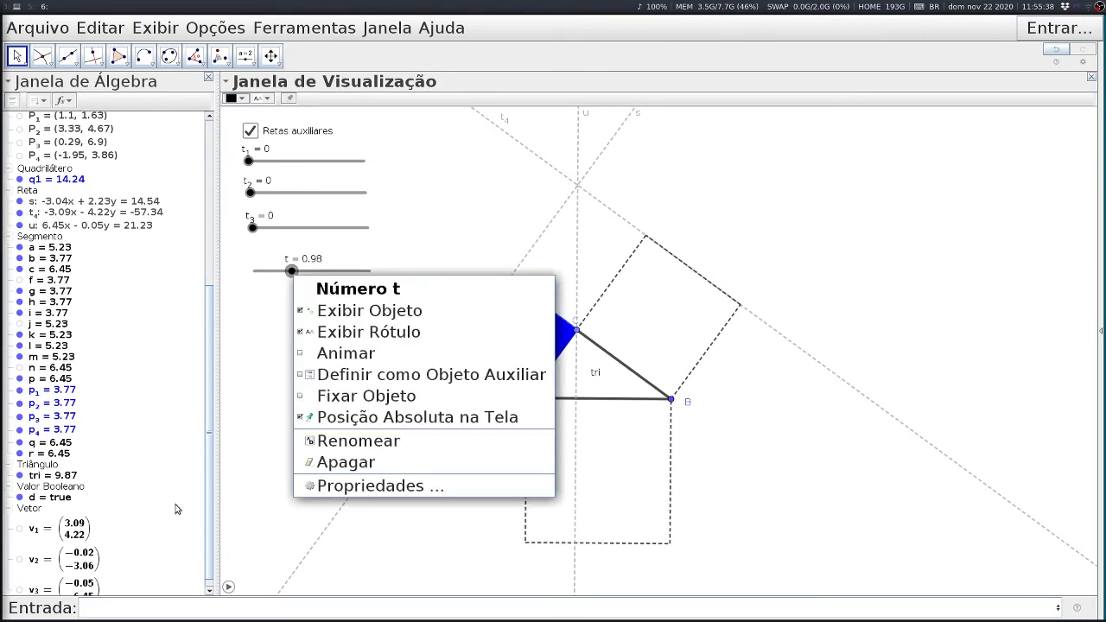
pyautogui.click(102, 608)
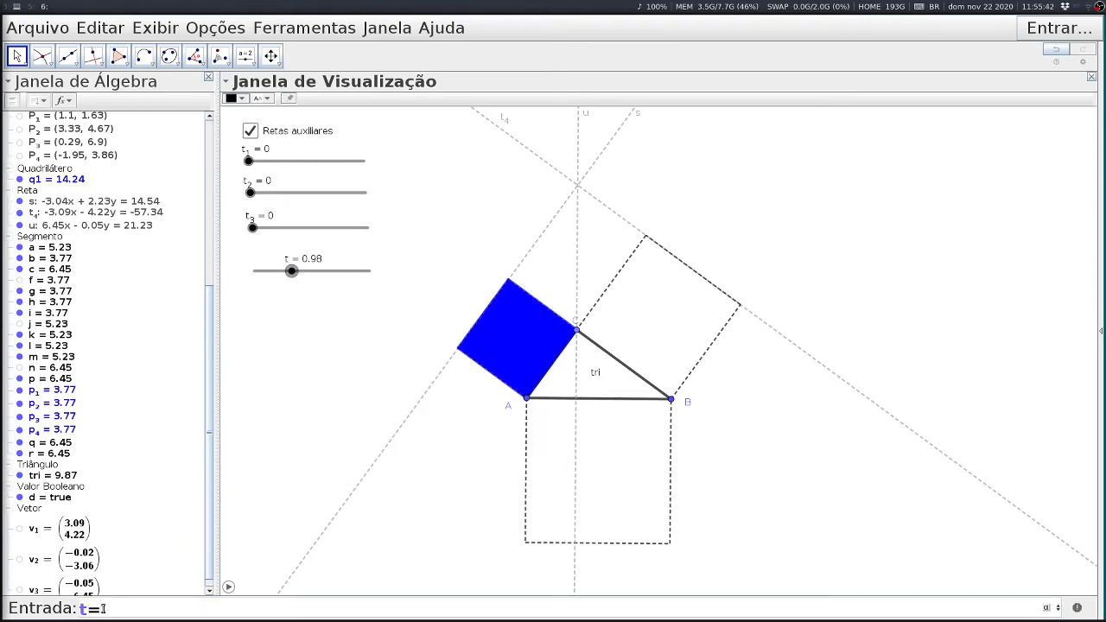
pyautogui.press('Return')
pyautogui.moveTo(249, 162); pyautogui.dragTo(364, 160)
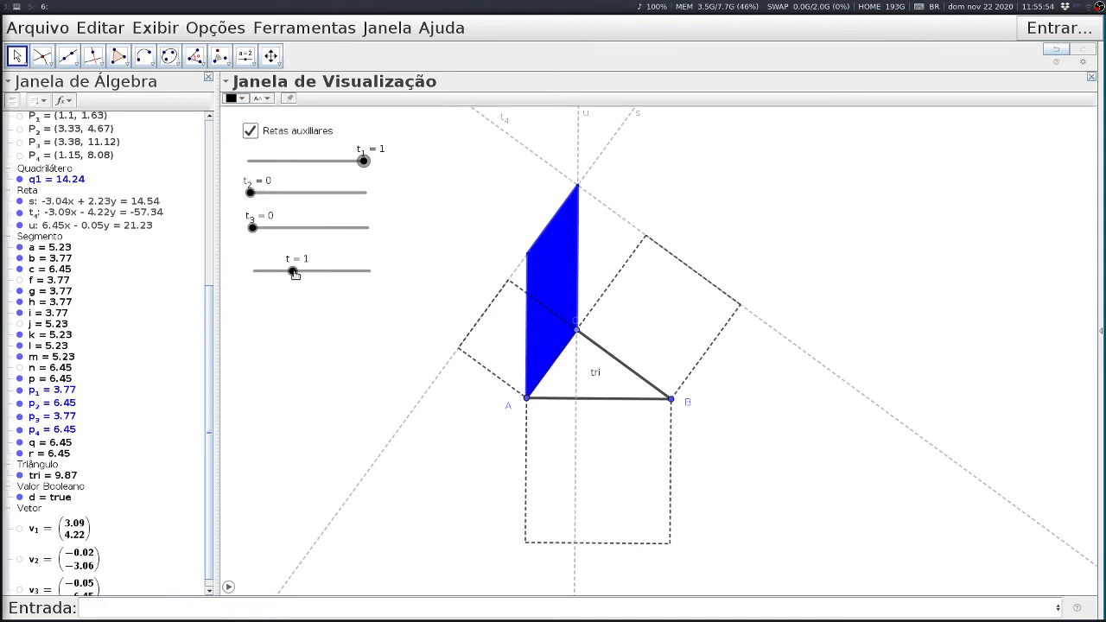
# Step: Set t to 2 and bring sliders t_2 and t_3 to 1 to demonstrate the second and third stages
pyautogui.click(119, 605)
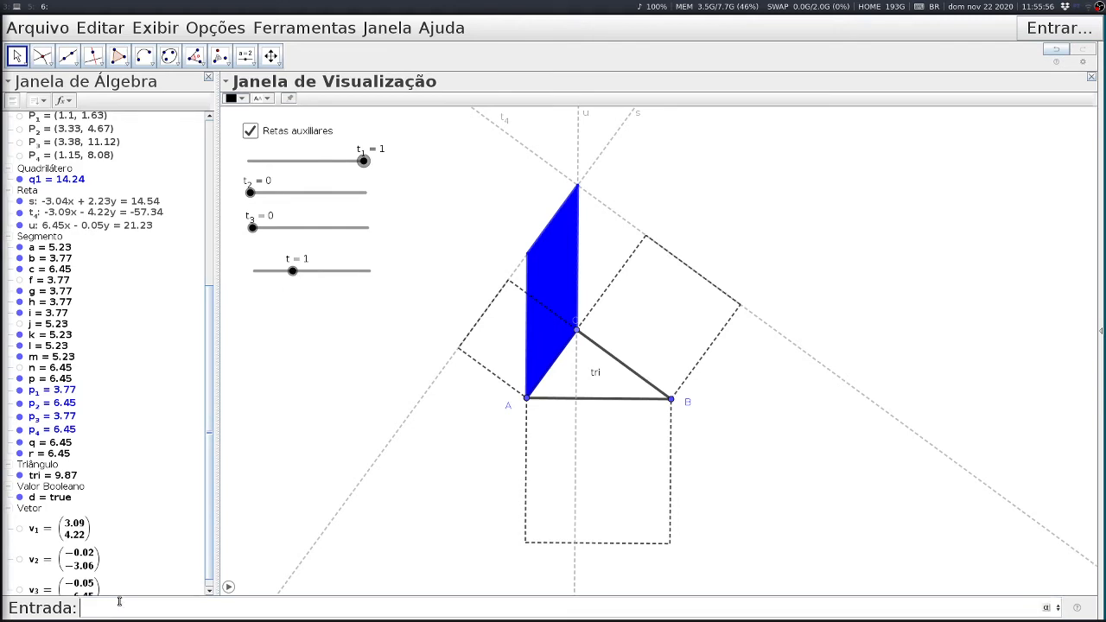
pyautogui.press('Up')
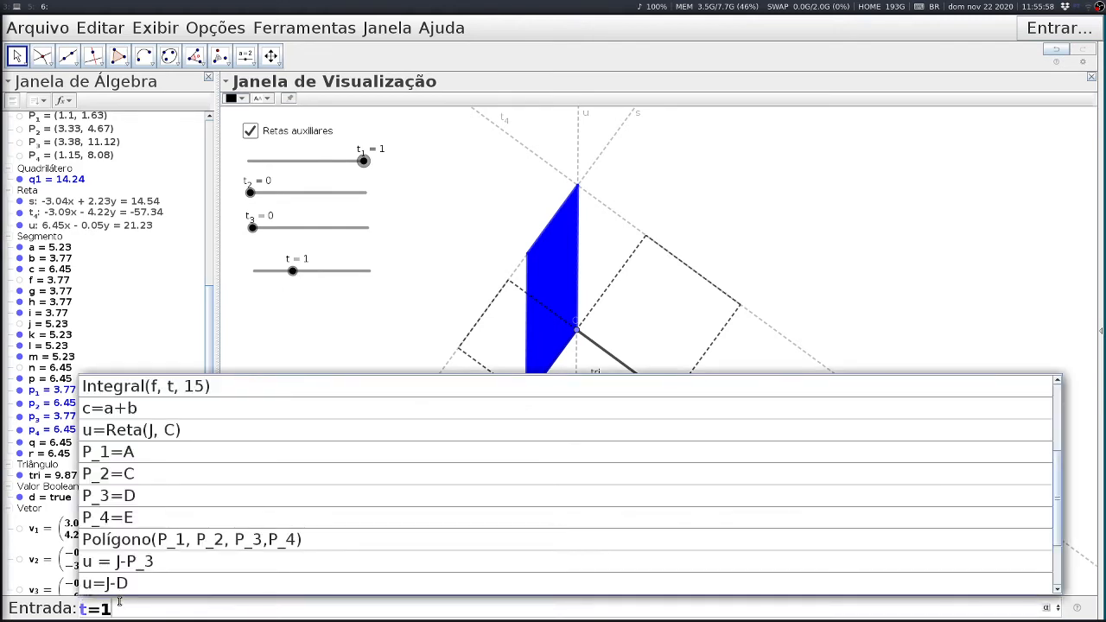
pyautogui.press('BackSpace')
pyautogui.write('2')
pyautogui.press('Return')
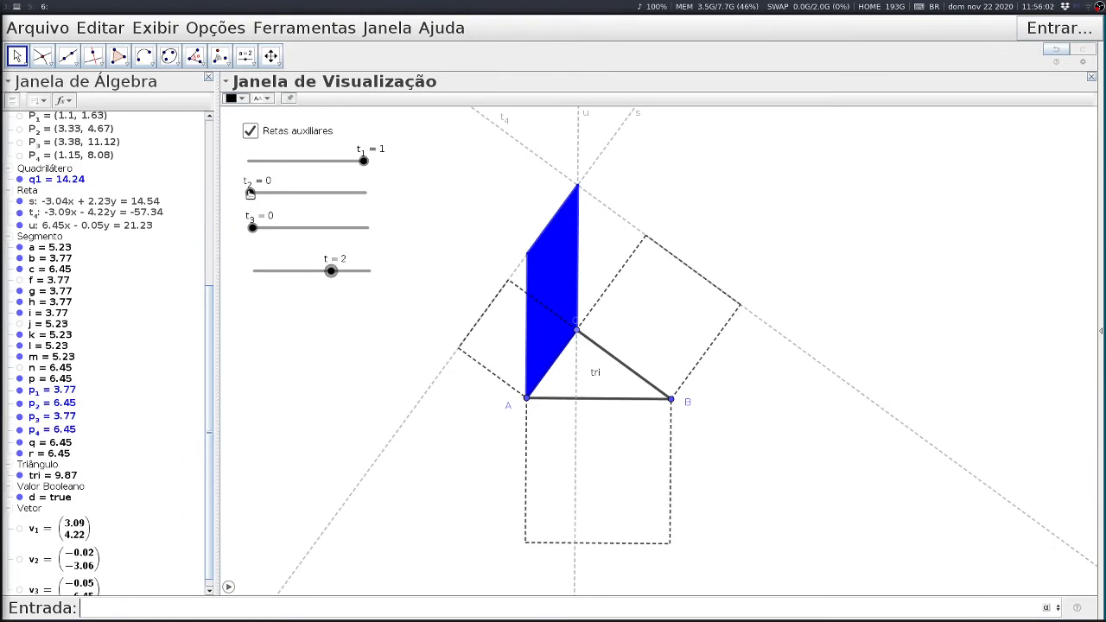
pyautogui.moveTo(250, 192); pyautogui.dragTo(376, 198)
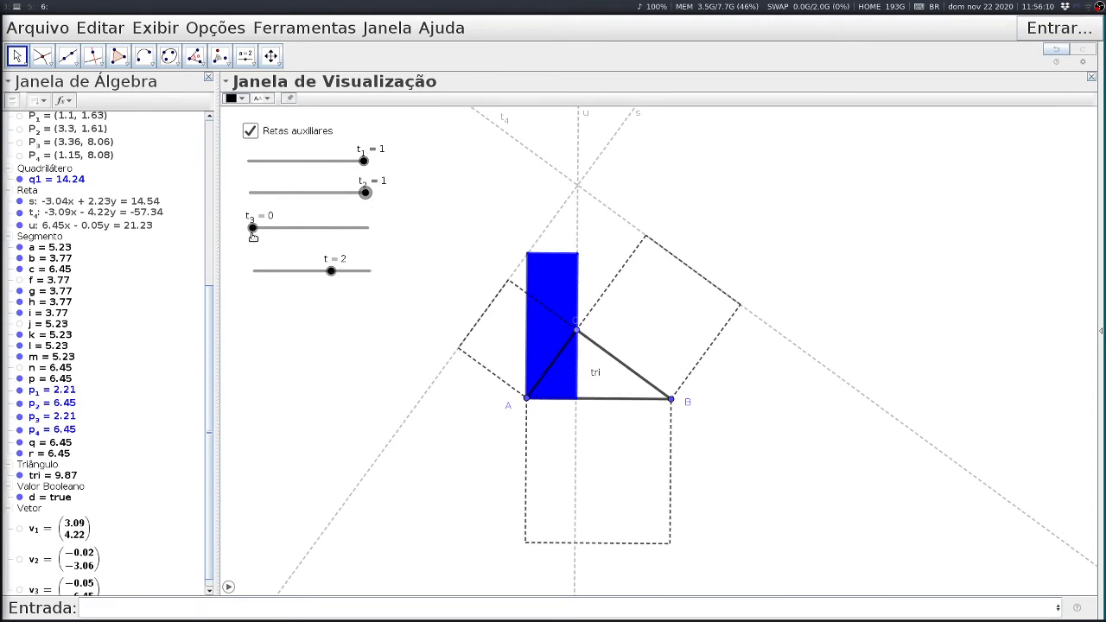
pyautogui.moveTo(253, 229); pyautogui.dragTo(377, 232)
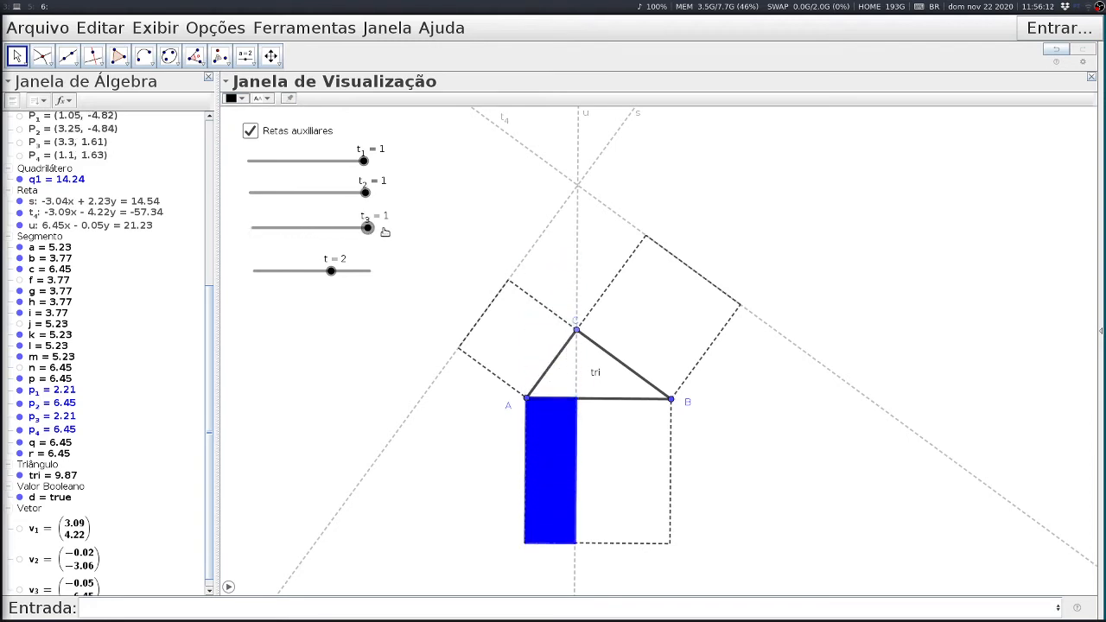
# Step: Bring slider t to its maximum of 3 and return sliders t, t_3, t_2 and t_1 to 0
pyautogui.moveTo(332, 272); pyautogui.dragTo(415, 279)
pyautogui.moveTo(369, 275); pyautogui.dragTo(222, 274)
pyautogui.moveTo(368, 227); pyautogui.dragTo(233, 229)
pyautogui.moveTo(377, 188); pyautogui.dragTo(179, 189)
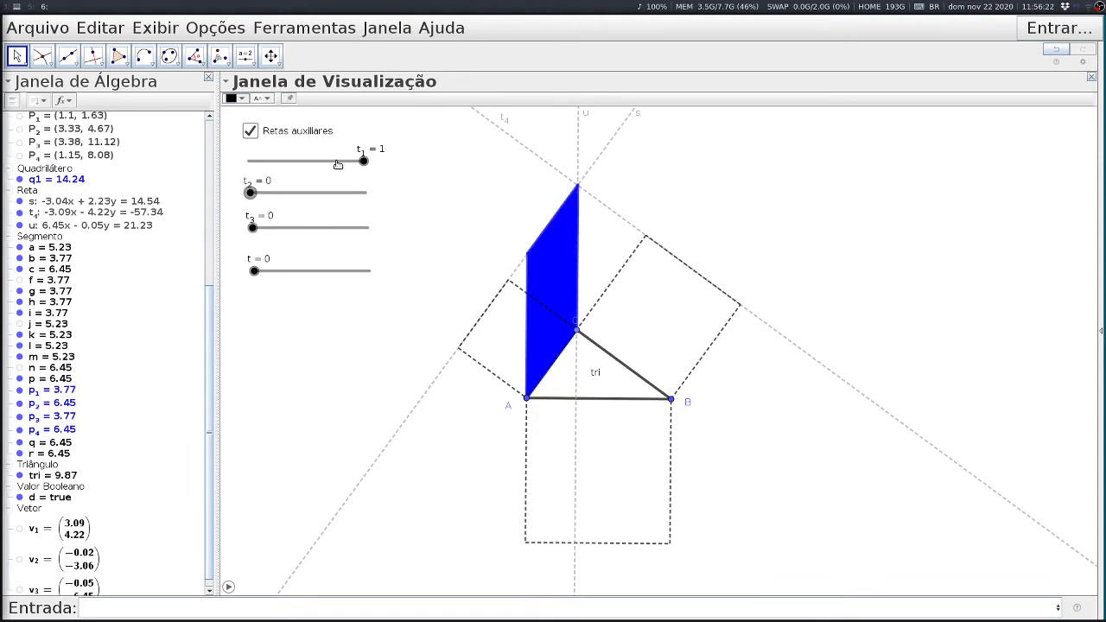
pyautogui.moveTo(363, 160); pyautogui.dragTo(194, 158)
# Step: Demonstrate the stages again by pairing t at about 1 with t_1 at 1, and t at about 2.1 with t_2 at 1
pyautogui.moveTo(255, 272); pyautogui.dragTo(294, 271)
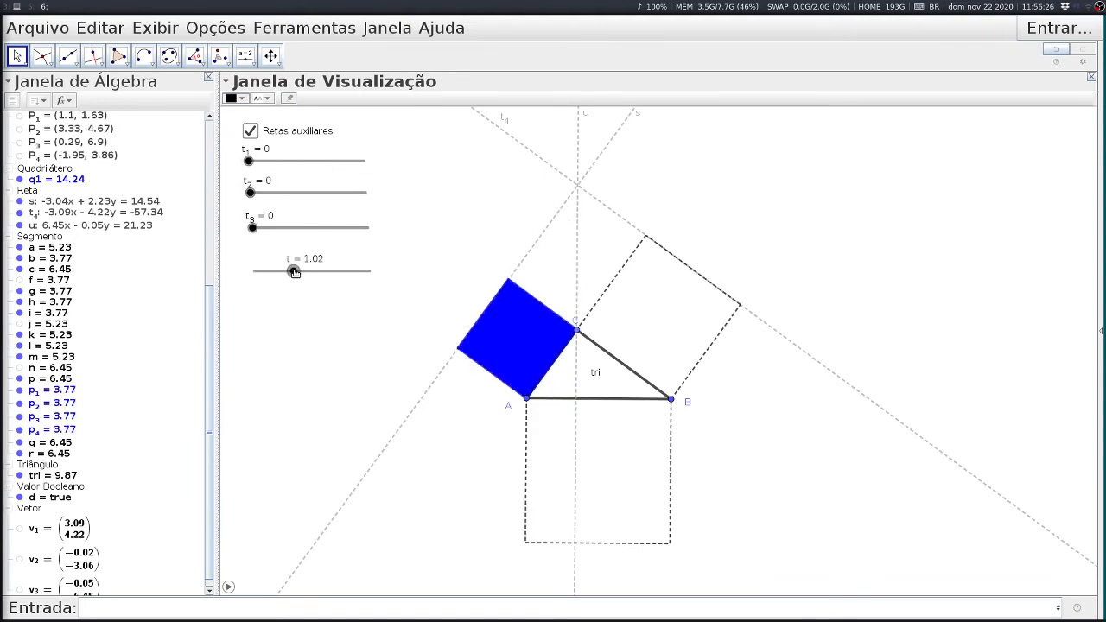
pyautogui.moveTo(249, 162); pyautogui.dragTo(434, 185)
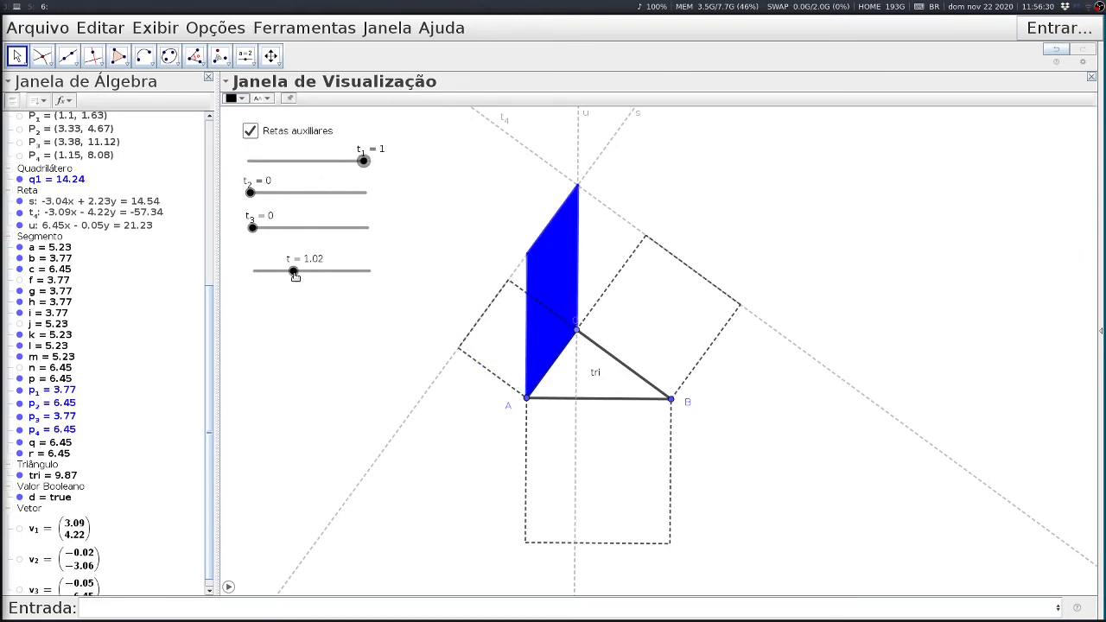
pyautogui.moveTo(294, 272); pyautogui.dragTo(336, 278)
pyautogui.moveTo(249, 194); pyautogui.dragTo(398, 204)
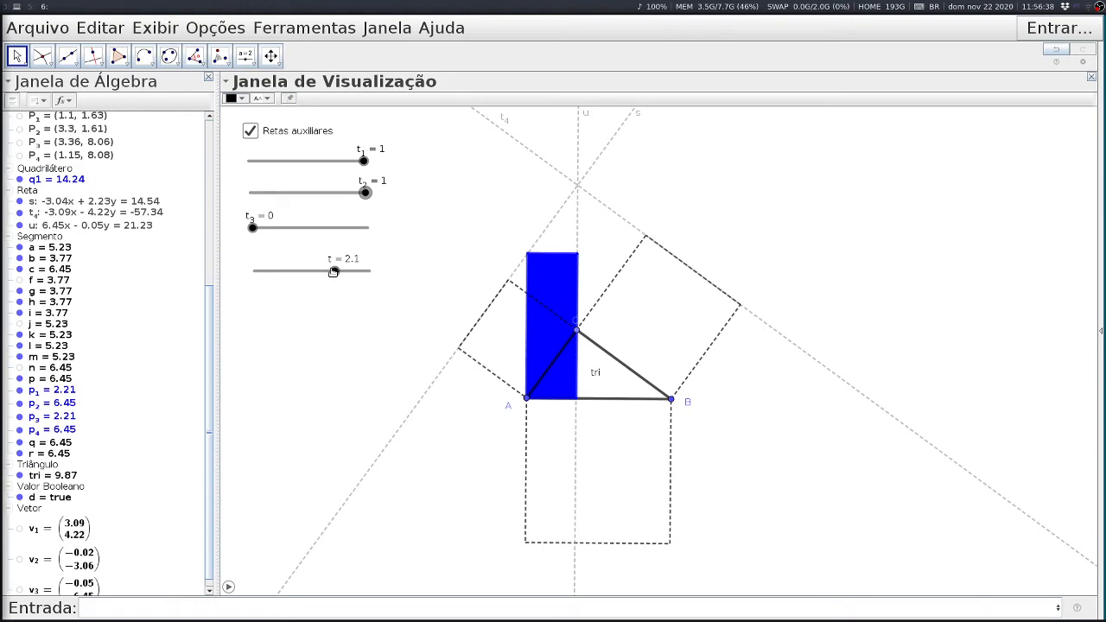
# Step: Return sliders t, t_2 and t_1 to 0
pyautogui.moveTo(334, 271); pyautogui.dragTo(253, 271)
pyautogui.moveTo(364, 195); pyautogui.dragTo(233, 197)
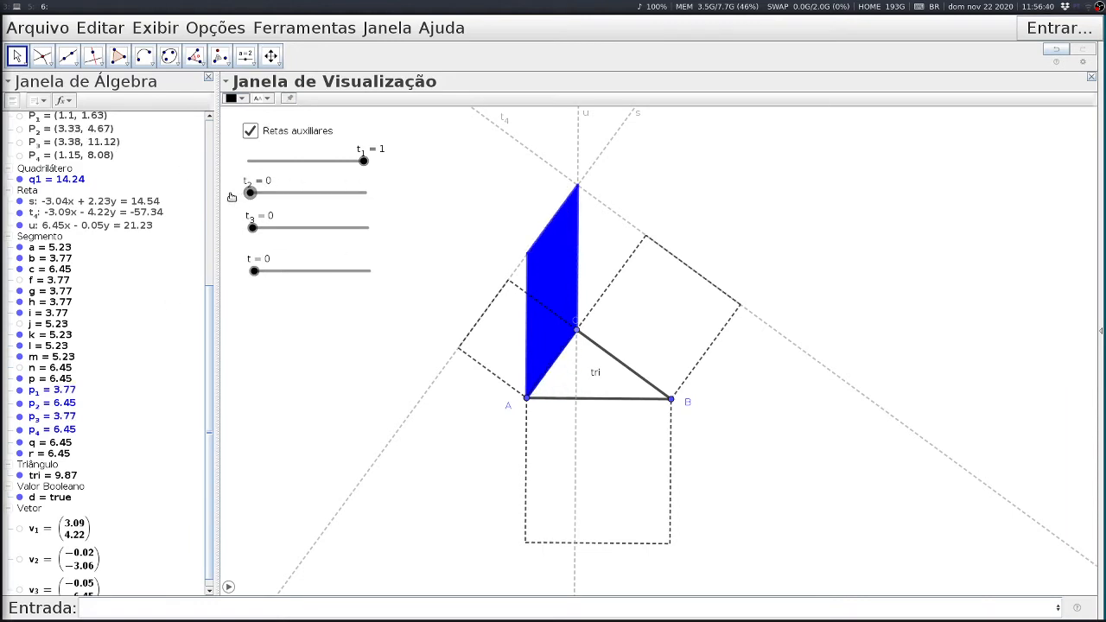
pyautogui.moveTo(354, 161); pyautogui.dragTo(229, 166)
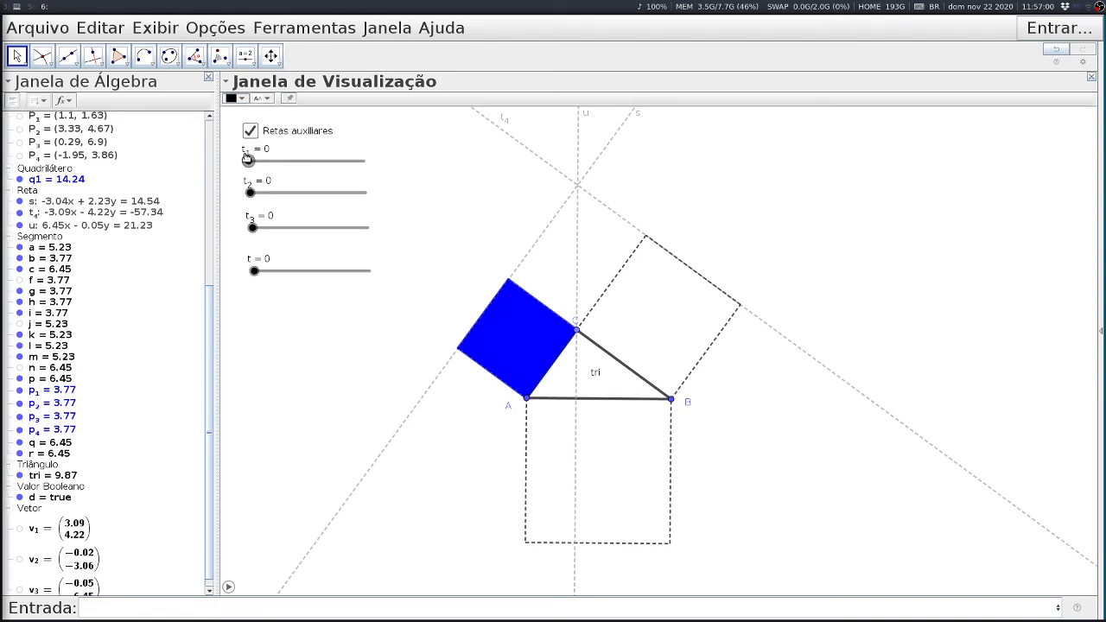
pyautogui.moveTo(253, 272)
pyautogui.mouseDown()
pyautogui.moveTo(369, 271)
pyautogui.moveTo(253, 272)
pyautogui.mouseUp()
pyautogui.moveTo(254, 276); pyautogui.dragTo(207, 275)
# Step: Redefine t_1 with a conditional on slider t as t_1=Se(t<1, t, 1)
pyautogui.click(110, 608)
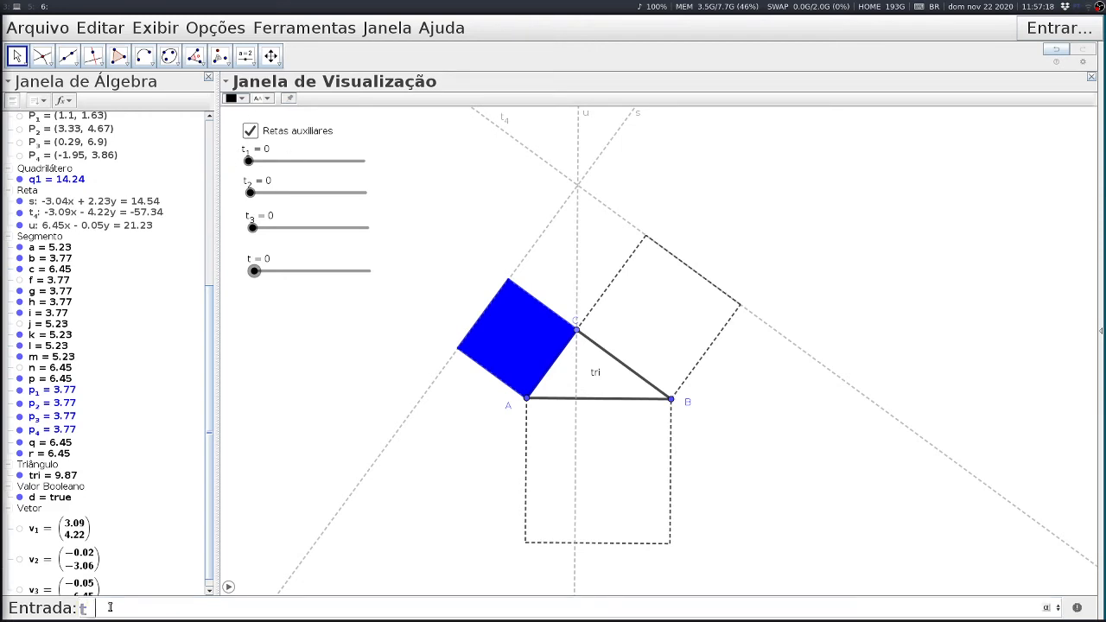
pyautogui.write('t_1=se')
pyautogui.press('Down')
pyautogui.press('Down')
pyautogui.press('Down')
pyautogui.press('Down')
pyautogui.press('Down')
pyautogui.press('Down')
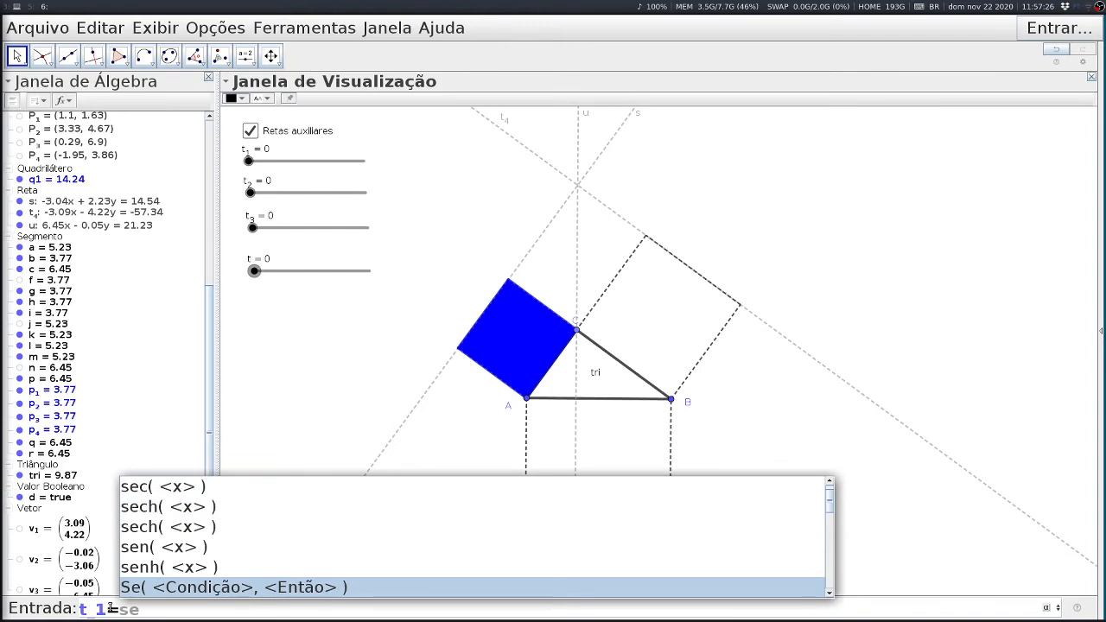
pyautogui.press('Return')
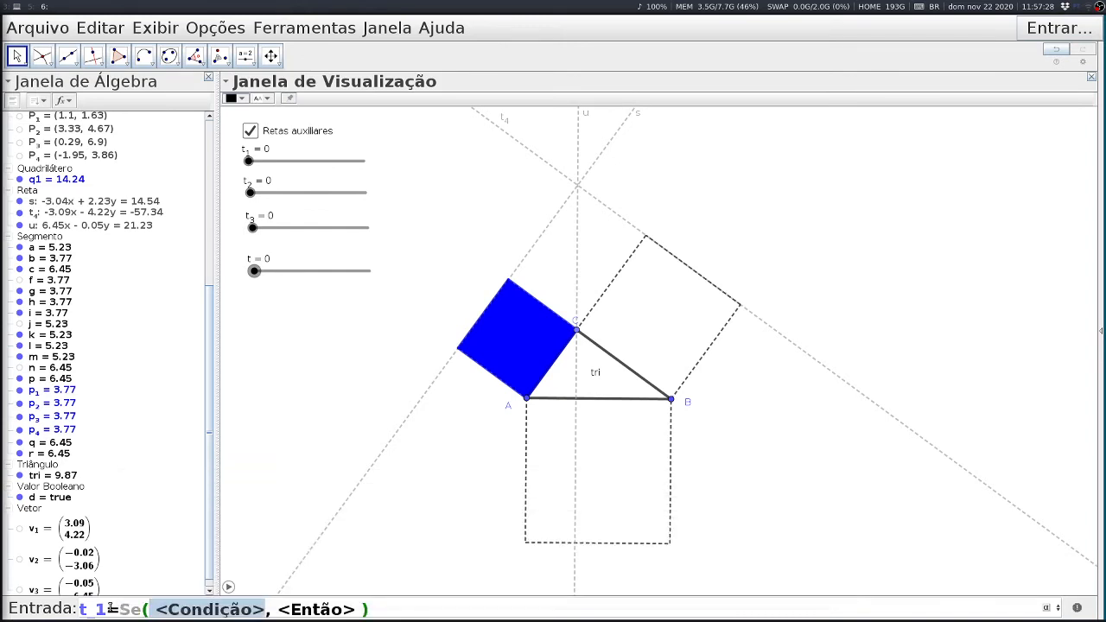
pyautogui.press('Delete')
pyautogui.press('Delete')
pyautogui.press('Delete')
pyautogui.press('Delete')
pyautogui.press('Delete')
pyautogui.press('Delete')
pyautogui.press('Delete')
pyautogui.press('Delete')
pyautogui.press('Delete')
pyautogui.press('Delete')
pyautogui.press('Delete')
pyautogui.press('Delete')
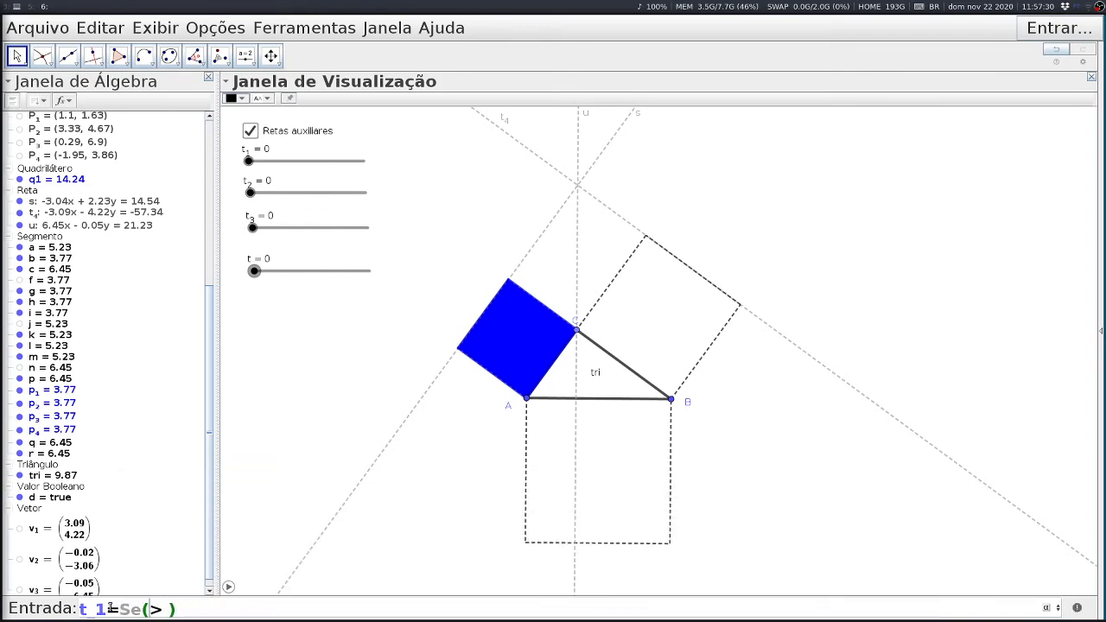
pyautogui.press('BackSpace')
pyautogui.press('BackSpace')
pyautogui.write('e(')
pyautogui.press('Delete')
pyautogui.write(',')
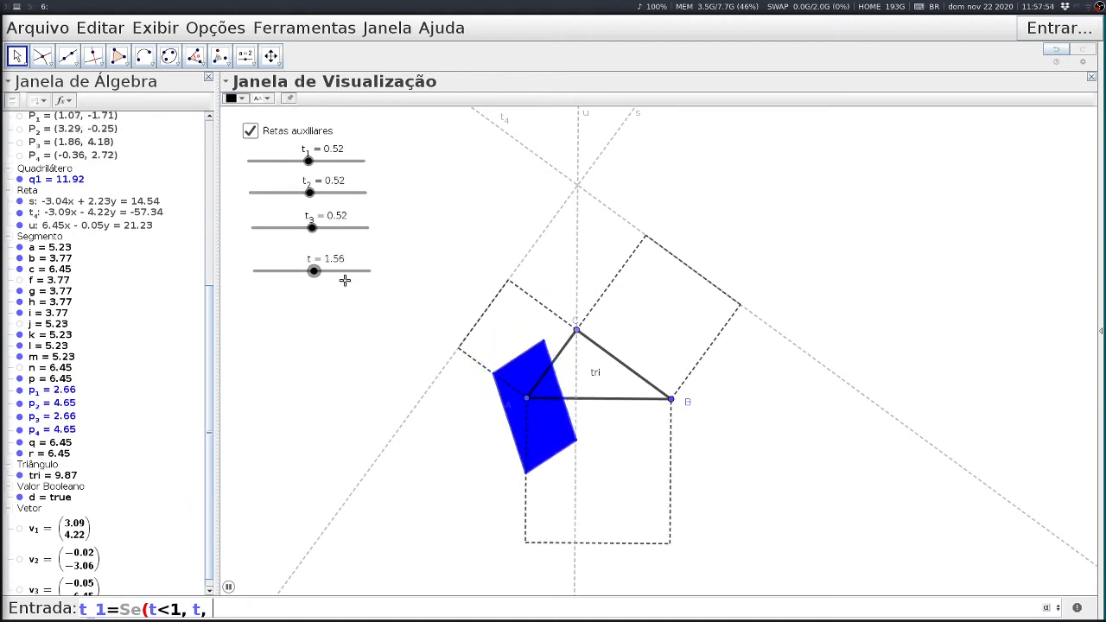
pyautogui.write('1')
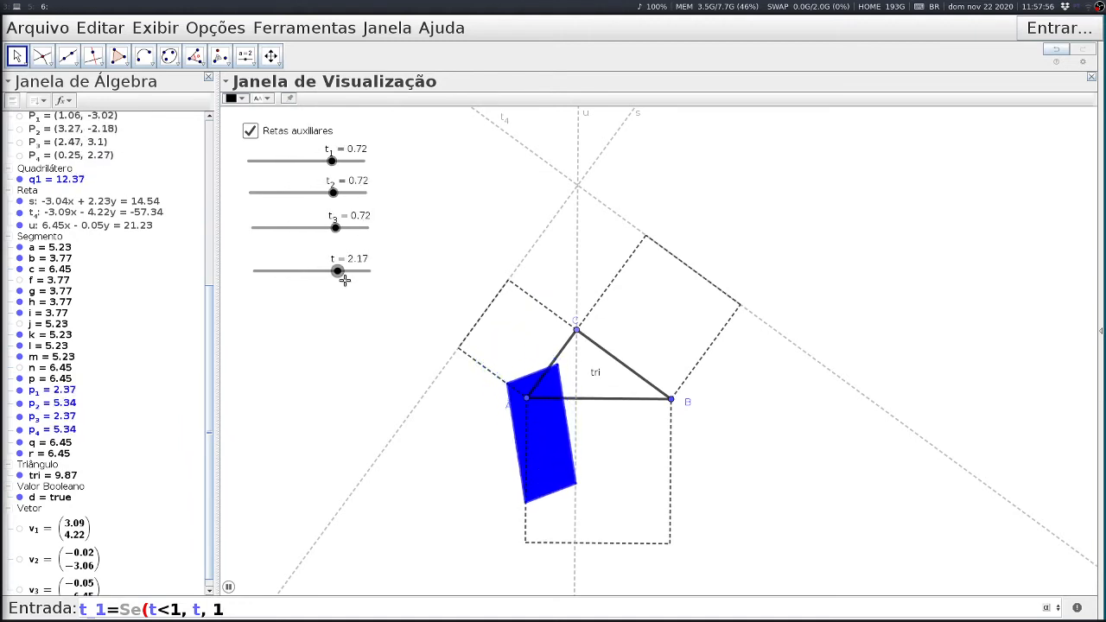
pyautogui.write(')')
pyautogui.press('Return')
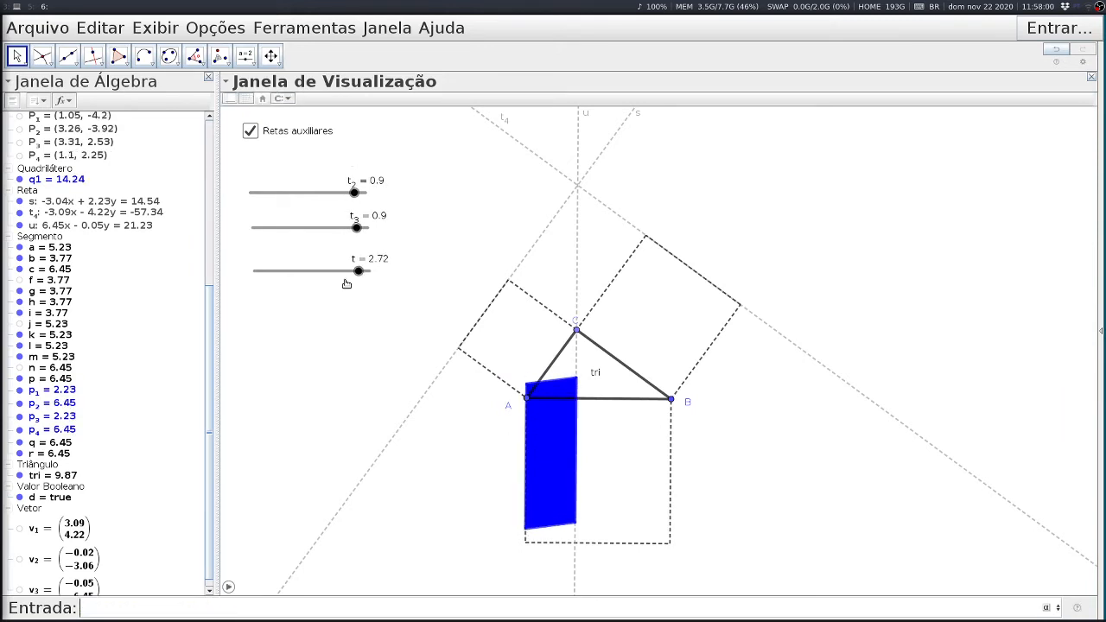
# Step: Set sliders t_3, t_2 and t to 0 to return the blue quadrilateral to the square on side AC
pyautogui.click(356, 229)
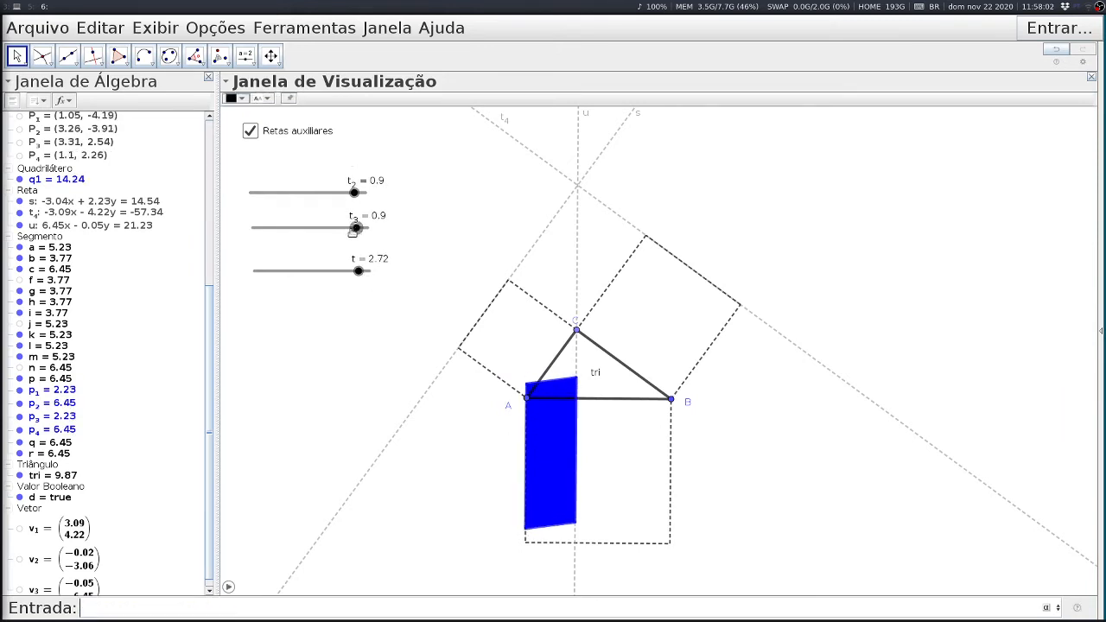
pyautogui.moveTo(355, 229); pyautogui.dragTo(251, 228)
pyautogui.moveTo(354, 191); pyautogui.dragTo(204, 194)
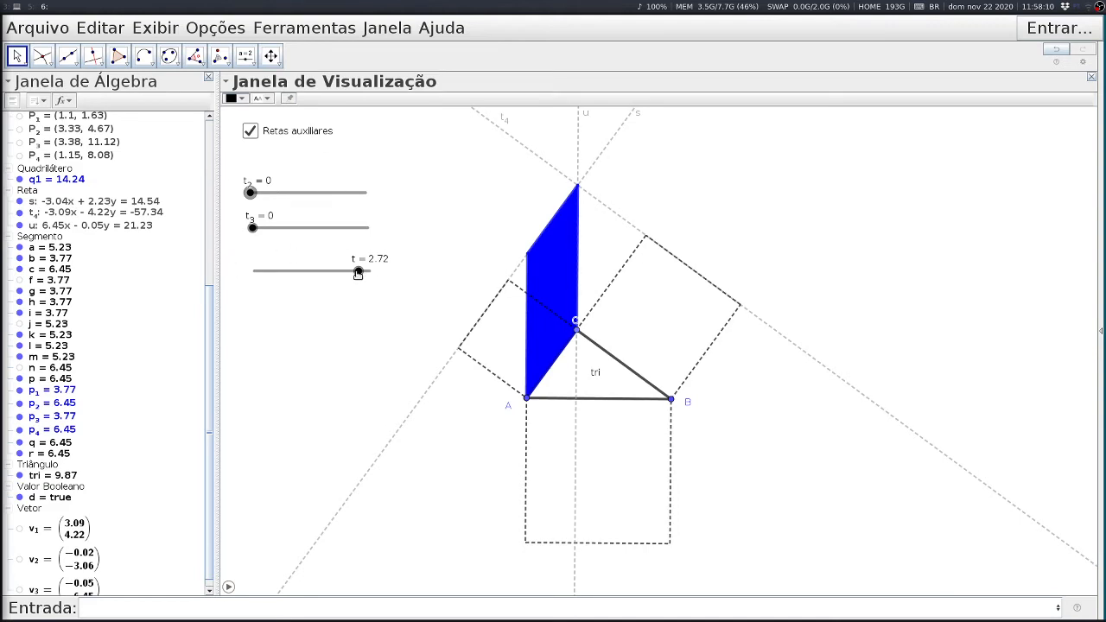
pyautogui.moveTo(360, 272); pyautogui.dragTo(214, 278)
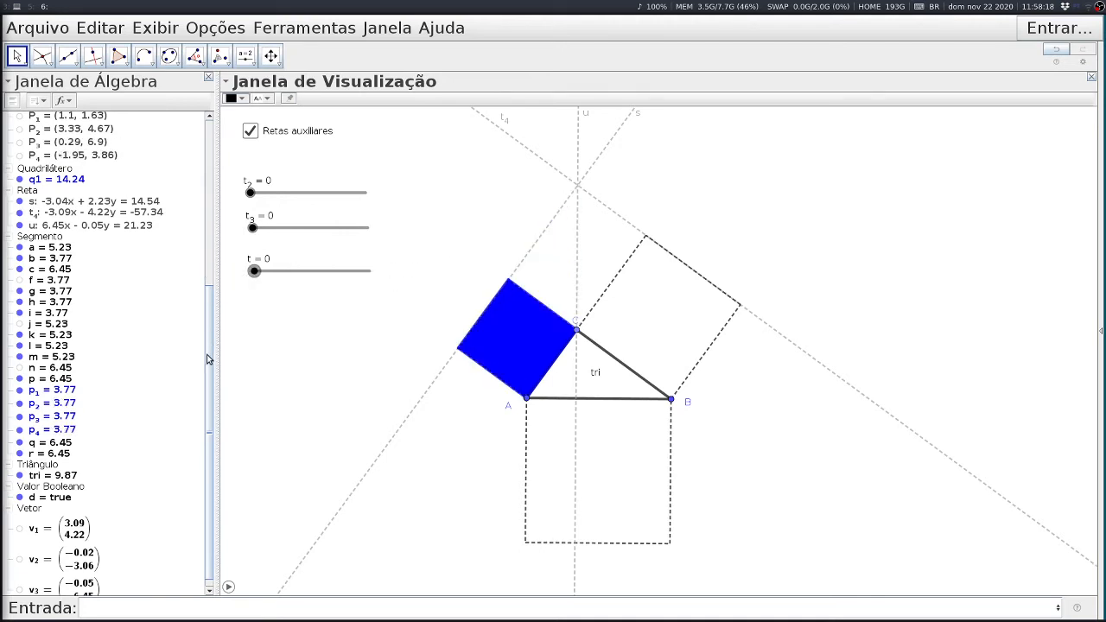
# Step: Move slider t into the free space above slider t_2, keeping its value at 0
pyautogui.moveTo(208, 359); pyautogui.dragTo(204, 173)
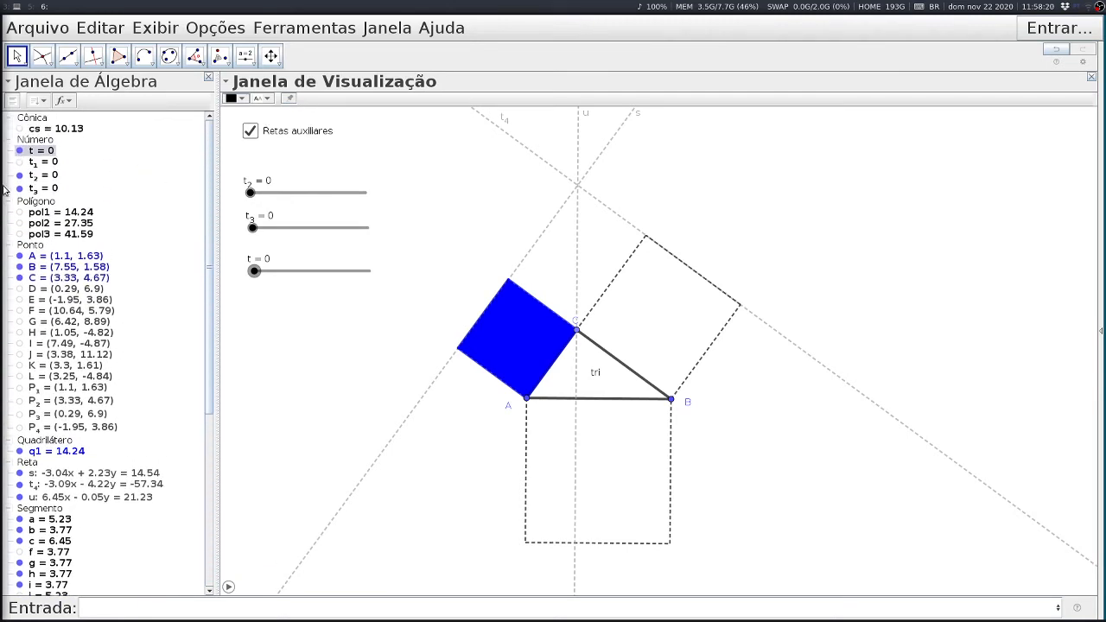
pyautogui.click(20, 164)
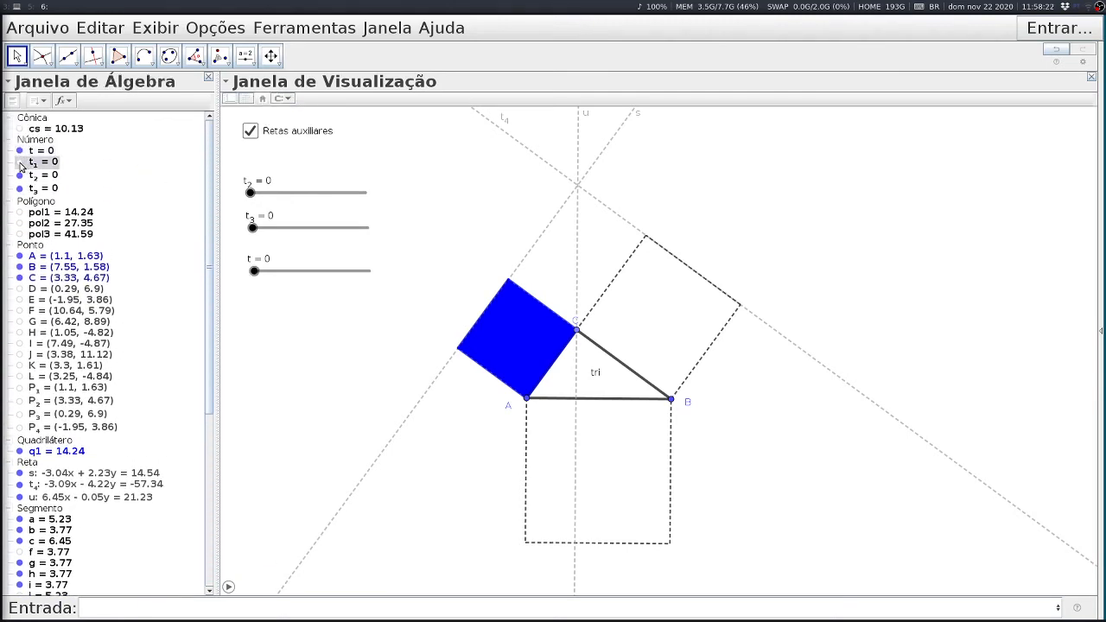
pyautogui.click(254, 274)
pyautogui.moveTo(254, 273)
pyautogui.mouseDown()
pyautogui.moveTo(367, 282)
pyautogui.moveTo(230, 283)
pyautogui.moveTo(418, 291)
pyautogui.moveTo(231, 288)
pyautogui.moveTo(366, 286)
pyautogui.moveTo(235, 276)
pyautogui.mouseUp()
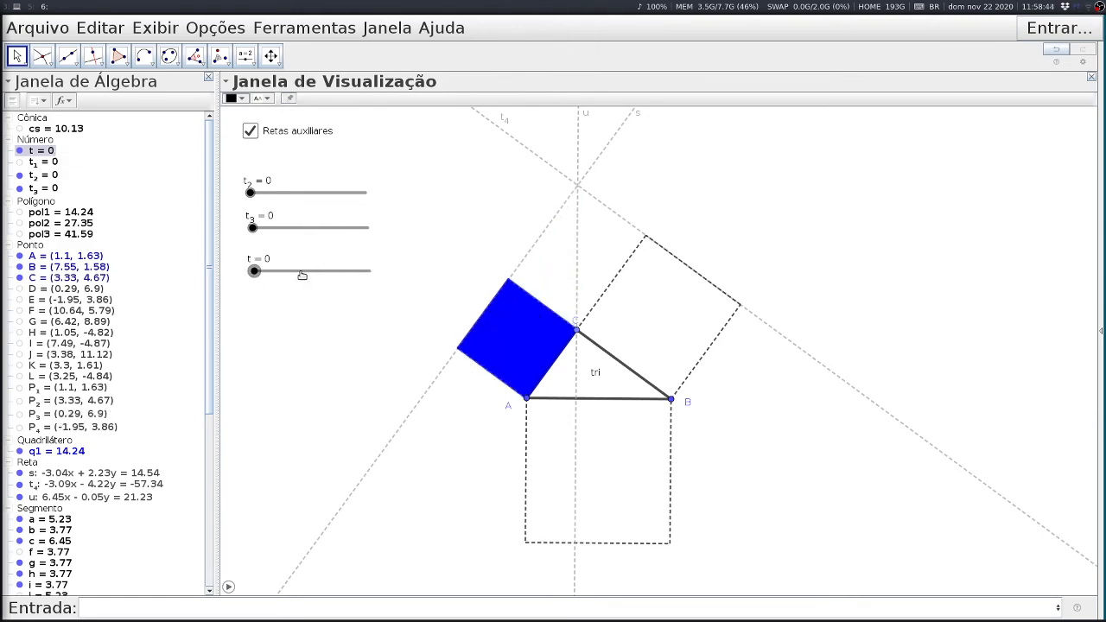
pyautogui.moveTo(302, 275); pyautogui.dragTo(297, 168)
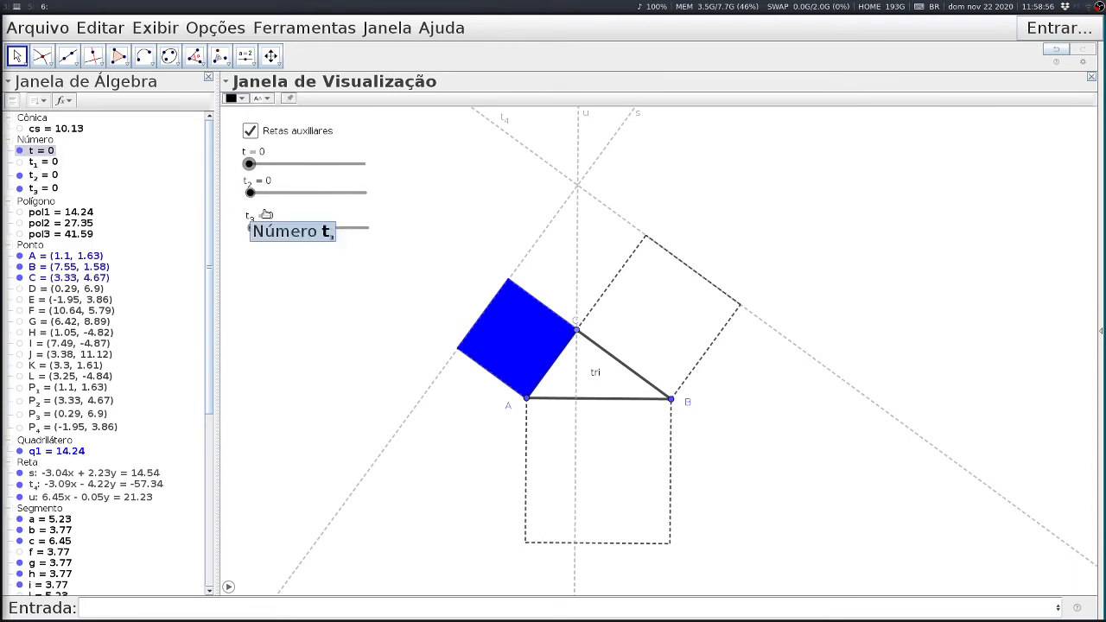
# Step: Redefine t_2 with the partial conditional t_2=se(t<1, 0, ) and pause the running slider animation
pyautogui.click(114, 607)
pyautogui.write('t')
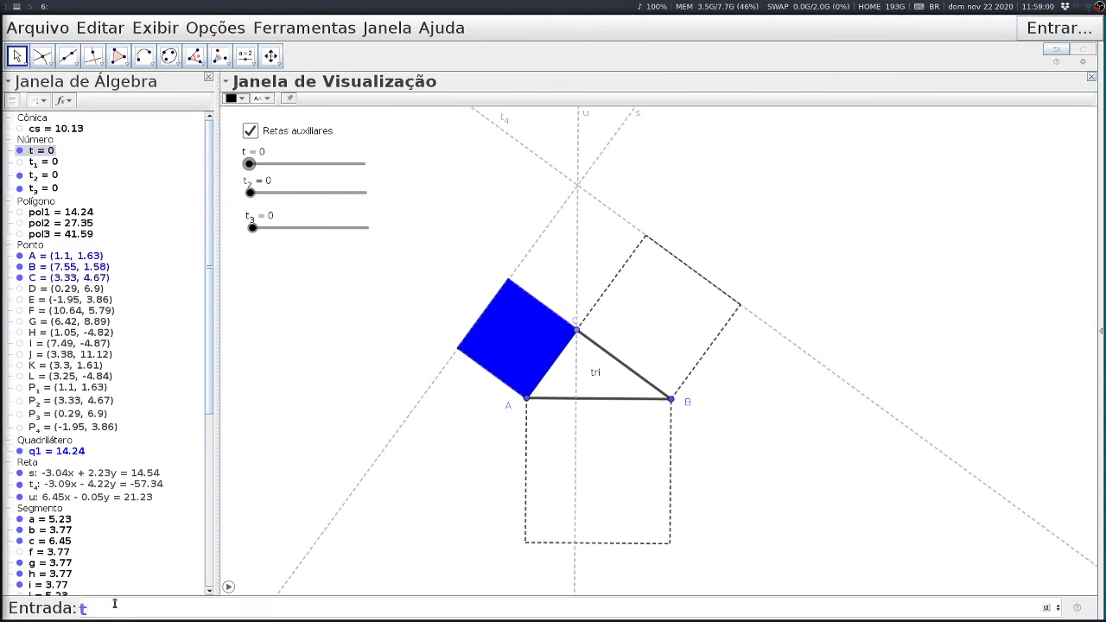
pyautogui.write('_2=se')
pyautogui.press('Escape')
pyautogui.write('(t<')
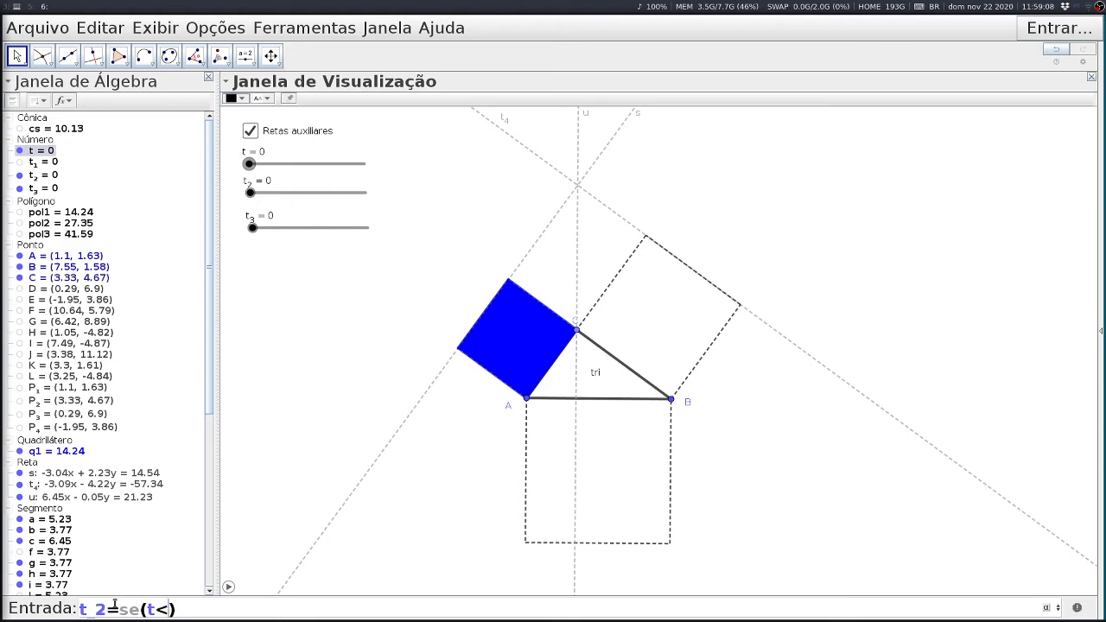
pyautogui.write('1, 0,')
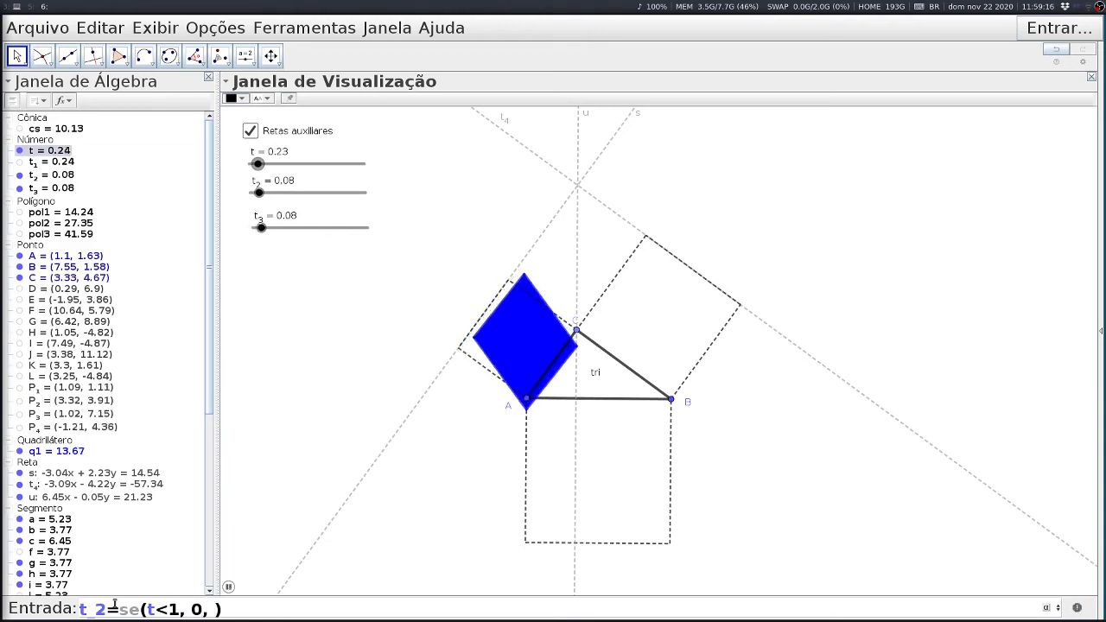
pyautogui.click(229, 589)
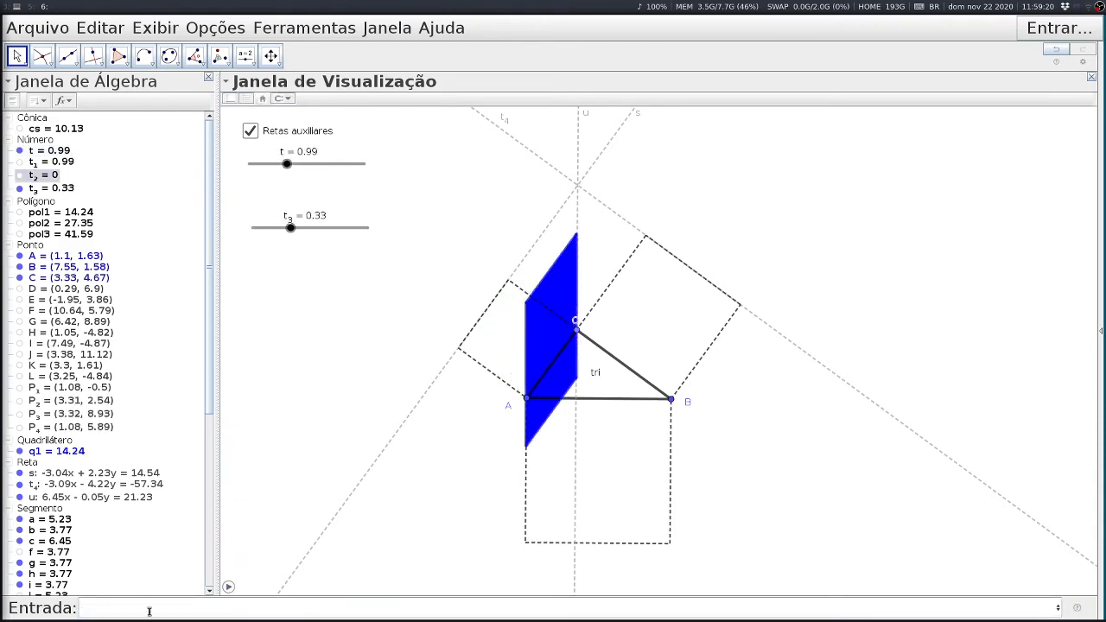
# Step: Extend the t_2 definition with a nested conditional to t_2=se(t<1, 0, se(t>2, 1, t-1))
pyautogui.click(148, 615)
pyautogui.press('Up')
pyautogui.press('Left')
pyautogui.press('Left')
pyautogui.press('Left')
pyautogui.press('Left')
pyautogui.press('Left')
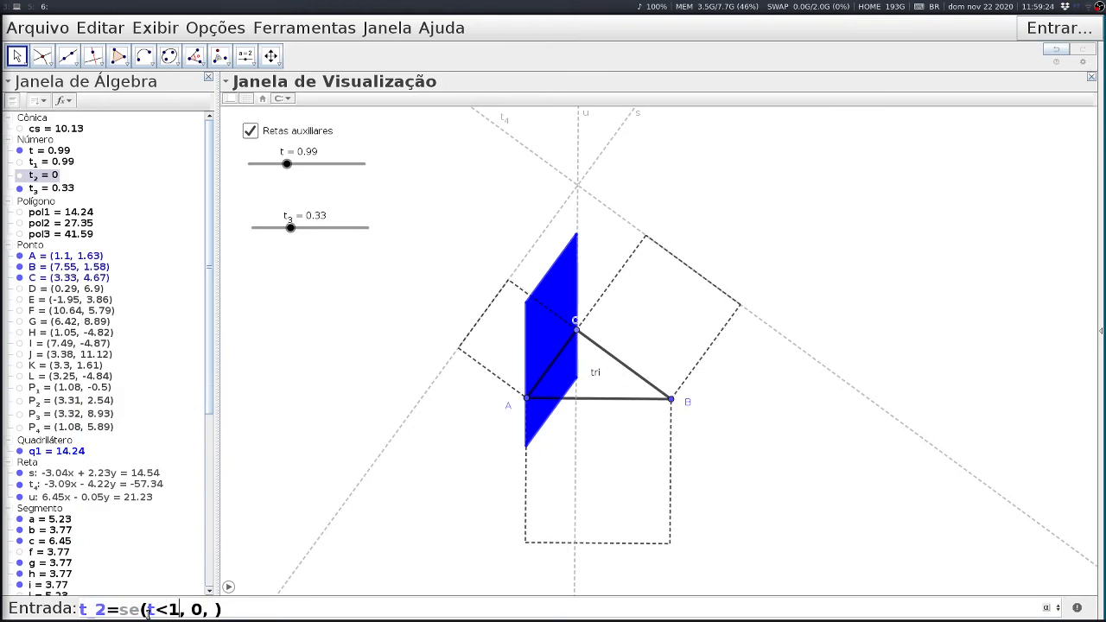
pyautogui.press('Right')
pyautogui.press('Right')
pyautogui.press('Right')
pyautogui.write('se(')
pyautogui.write('t')
pyautogui.write('>')
pyautogui.write('2, ')
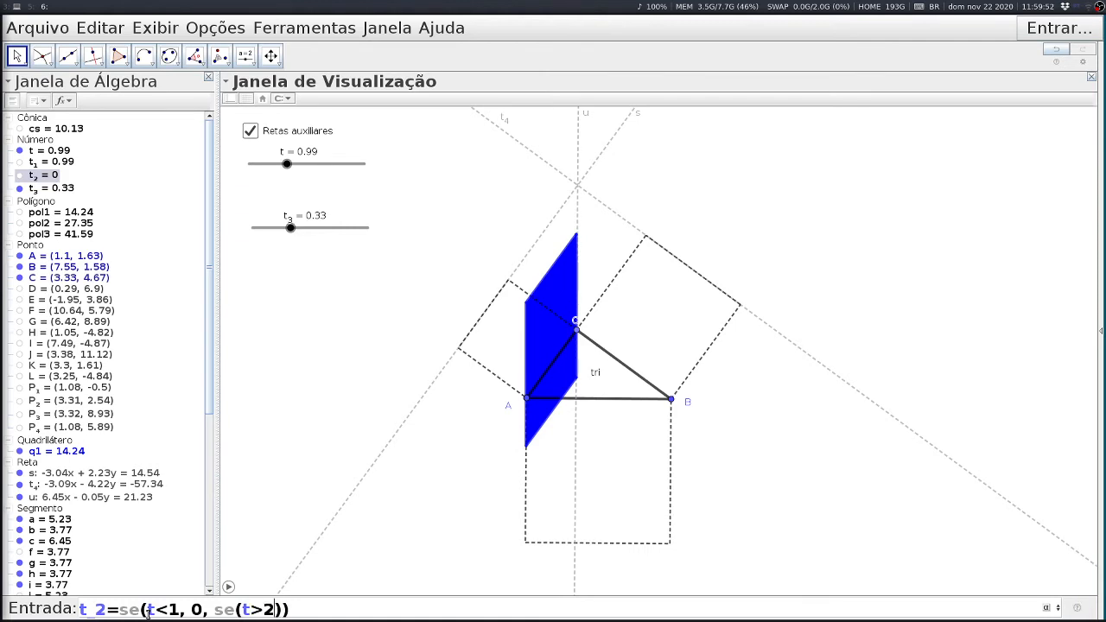
pyautogui.write('0,')
pyautogui.press('Left')
pyautogui.press('Left')
pyautogui.press('BackSpace')
pyautogui.write('1')
pyautogui.write('t-1')
pyautogui.press('Return')
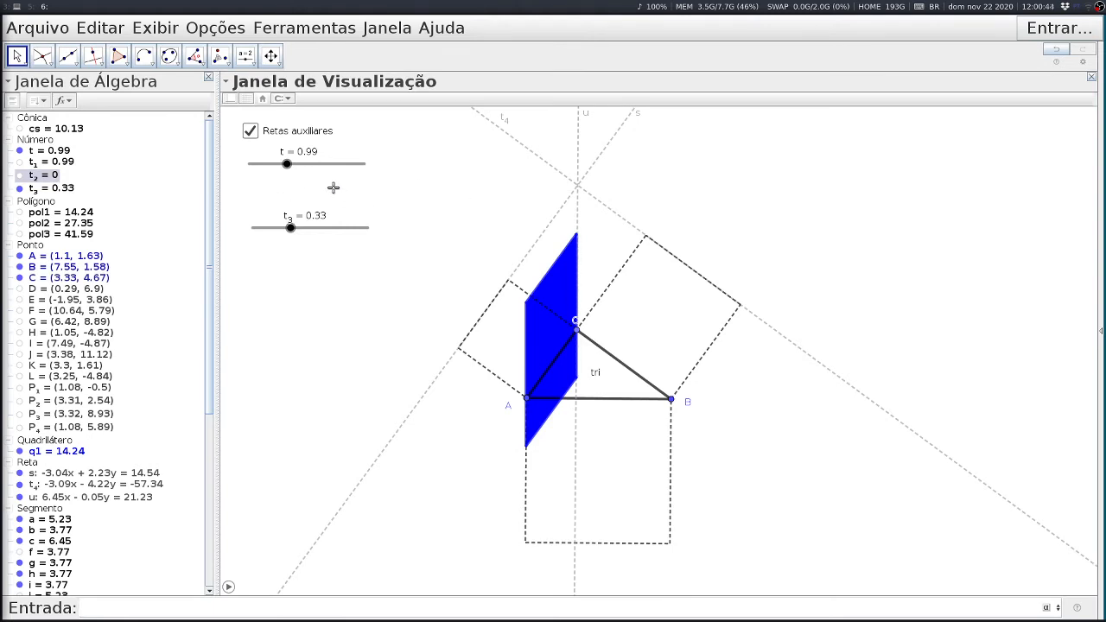
# Step: Reset sliders t_3 and t to 0, and move slider t through its range to 3 to test the motion
pyautogui.moveTo(292, 229); pyautogui.dragTo(230, 230)
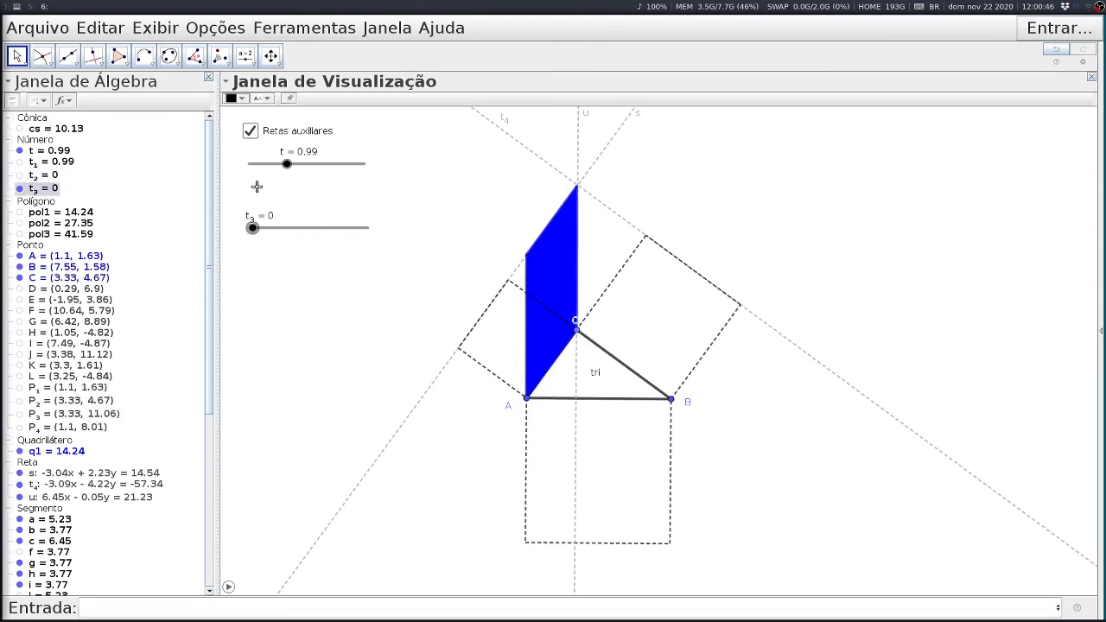
pyautogui.moveTo(285, 164); pyautogui.dragTo(192, 173)
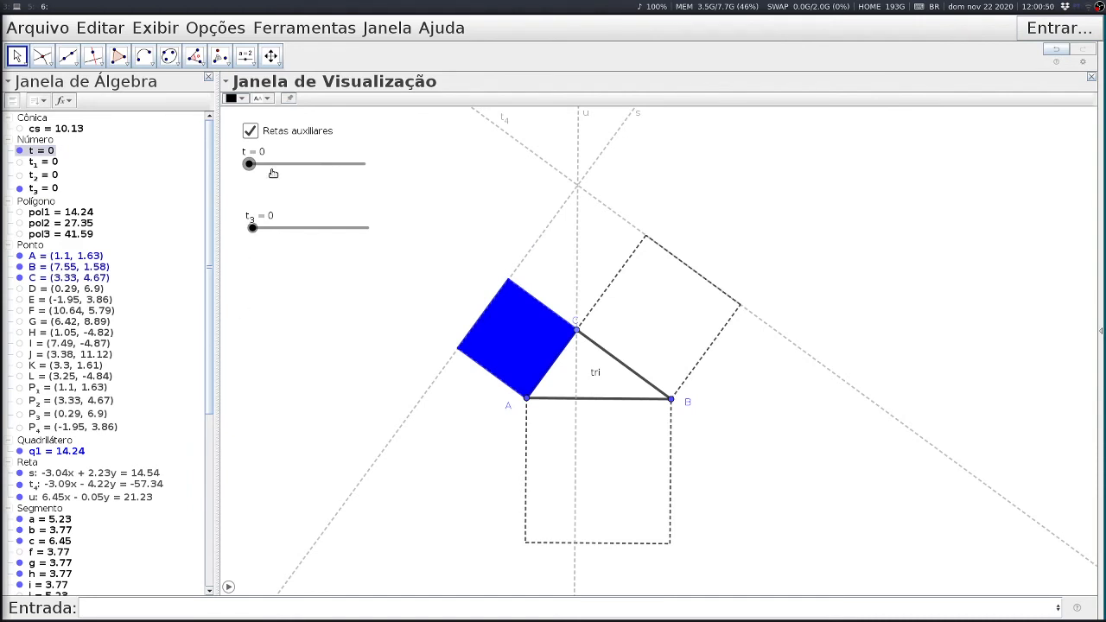
pyautogui.moveTo(250, 164); pyautogui.dragTo(427, 180)
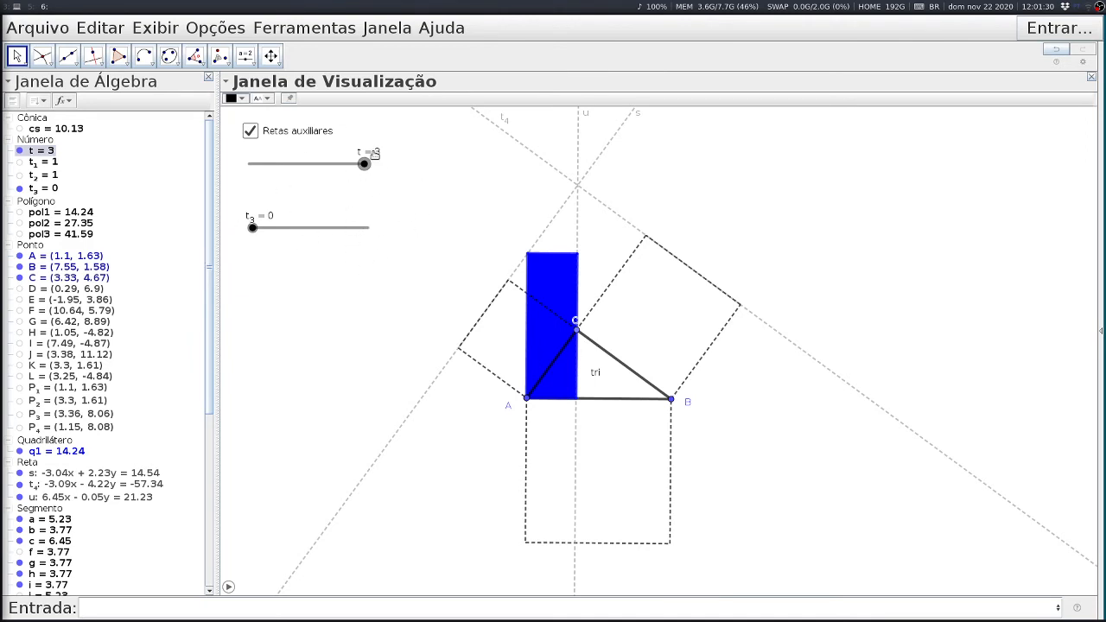
# Step: Recall the earlier definition t_1=Se(t<1, t, 1) and change its target to t_3
pyautogui.click(108, 607)
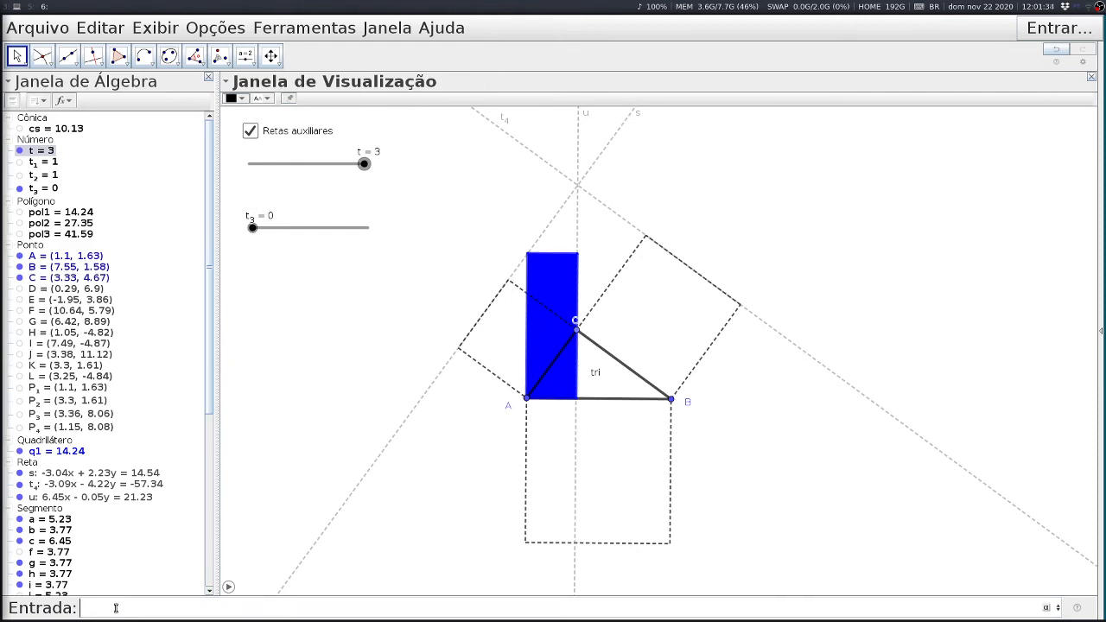
pyautogui.press('Up')
pyautogui.press('Up')
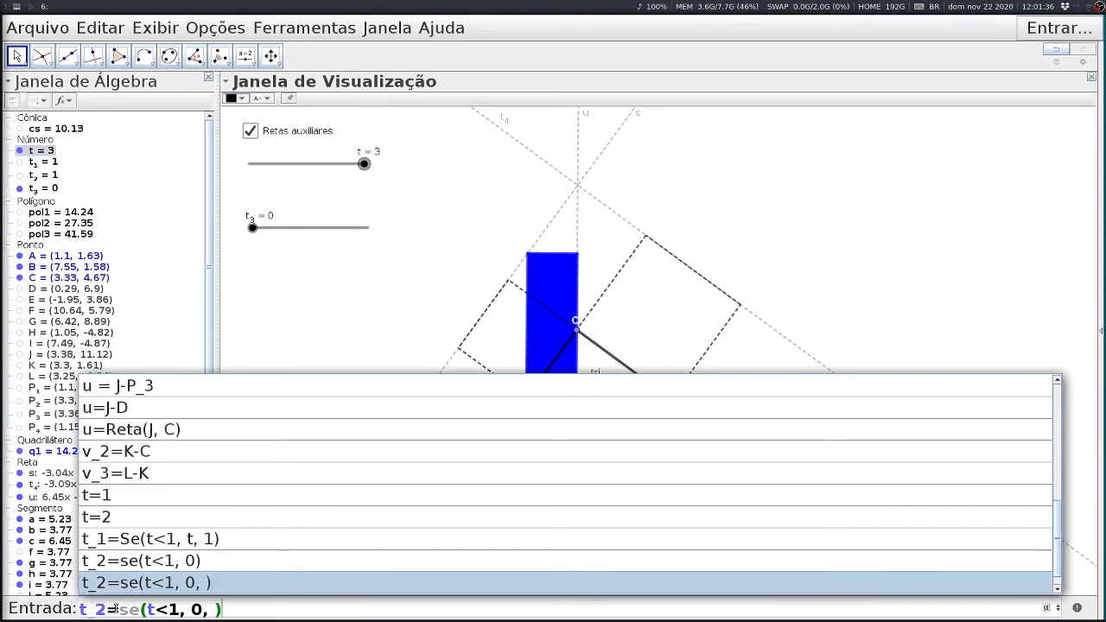
pyautogui.press('Up')
pyautogui.press('Up')
pyautogui.press('Escape')
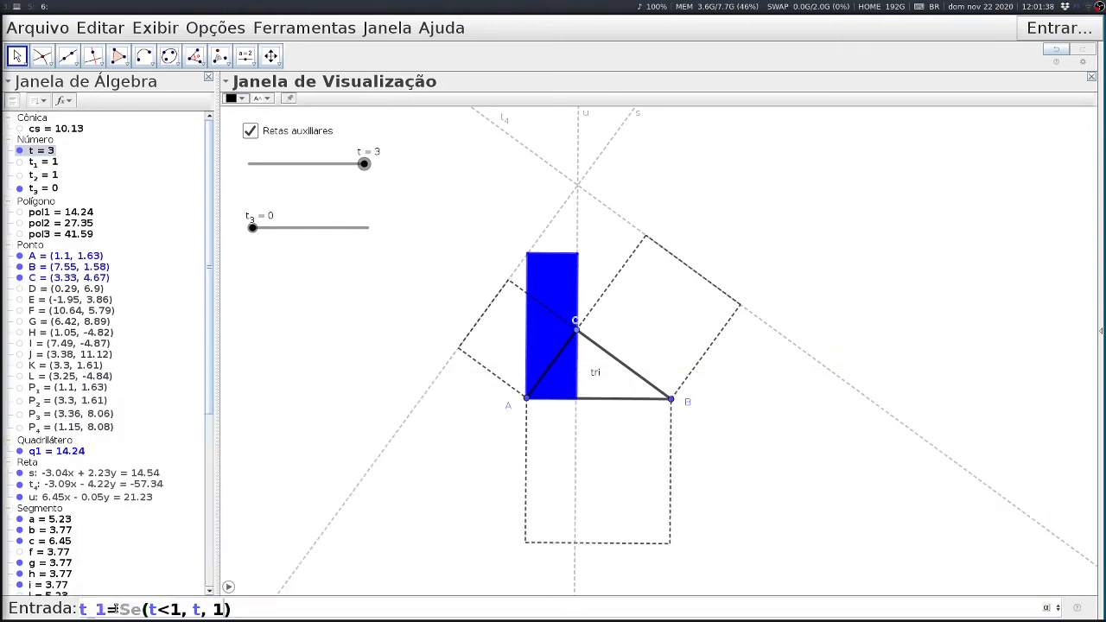
pyautogui.press('Left')
pyautogui.press('Left')
pyautogui.press('Left')
pyautogui.press('Left')
pyautogui.press('Left')
pyautogui.press('Left')
pyautogui.press('Left')
pyautogui.press('Left')
pyautogui.press('Left')
pyautogui.press('Left')
pyautogui.press('Left')
pyautogui.press('Left')
pyautogui.press('Left')
pyautogui.press('Left')
pyautogui.press('Left')
pyautogui.press('Right')
pyautogui.press('BackSpace')
pyautogui.write('3')
# Step: Change the recalled conditional to t_3=Se(t<2, 0, t-2) and apply it
pyautogui.press('Right')
pyautogui.press('Right')
pyautogui.press('Right')
pyautogui.press('Right')
pyautogui.press('BackSpace')
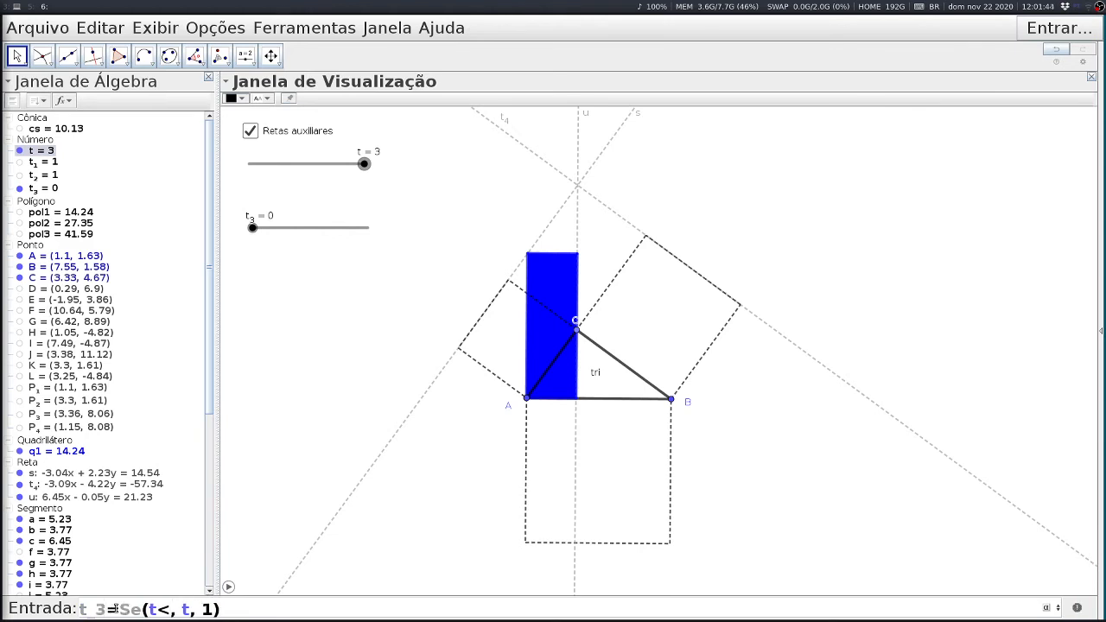
pyautogui.write('2')
pyautogui.press('Right')
pyautogui.press('Right')
pyautogui.press('Right')
pyautogui.press('BackSpace')
pyautogui.write('0')
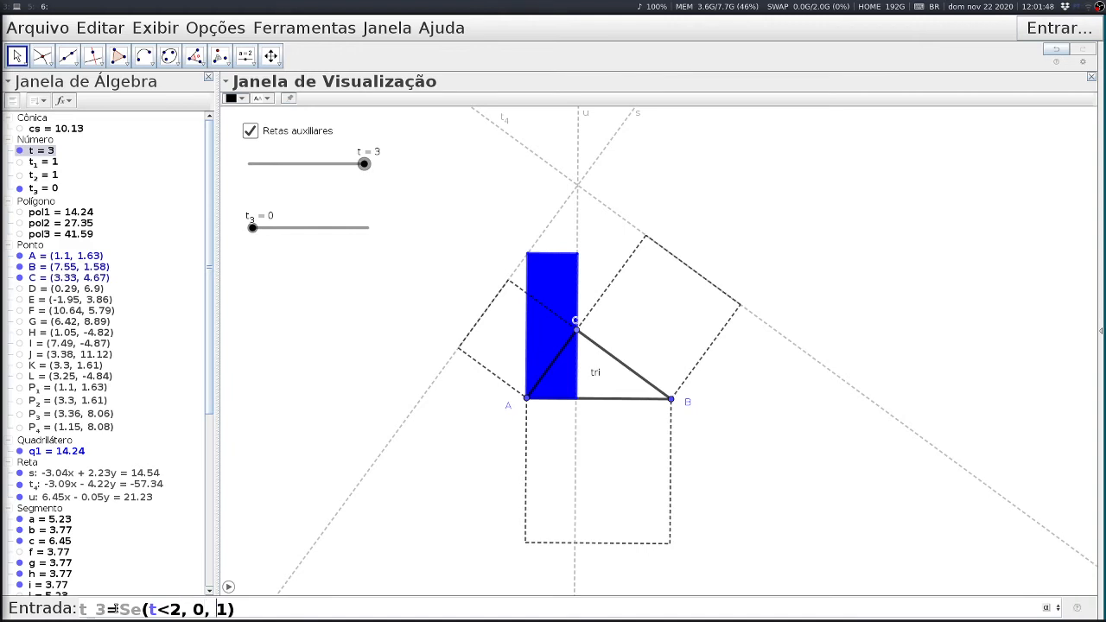
pyautogui.press('BackSpace')
pyautogui.write('t-2')
pyautogui.press('Return')
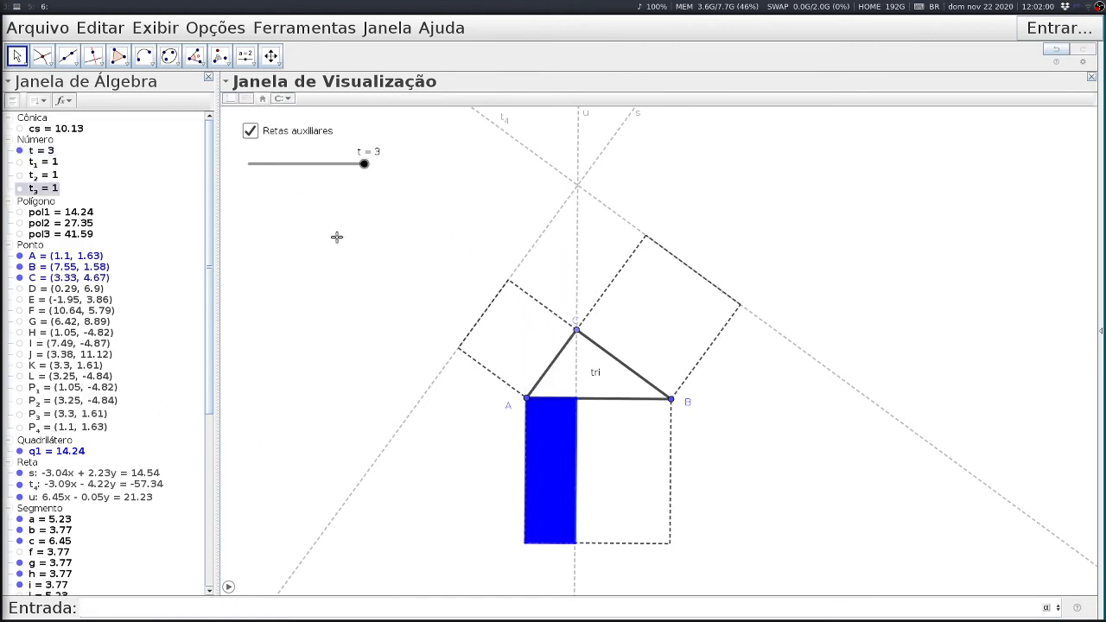
# Step: Move slider t back and forth between 3 and 0 to check all three stages, leaving it at 0
pyautogui.moveTo(364, 164); pyautogui.dragTo(319, 223)
pyautogui.moveTo(379, 225); pyautogui.dragTo(403, 247)
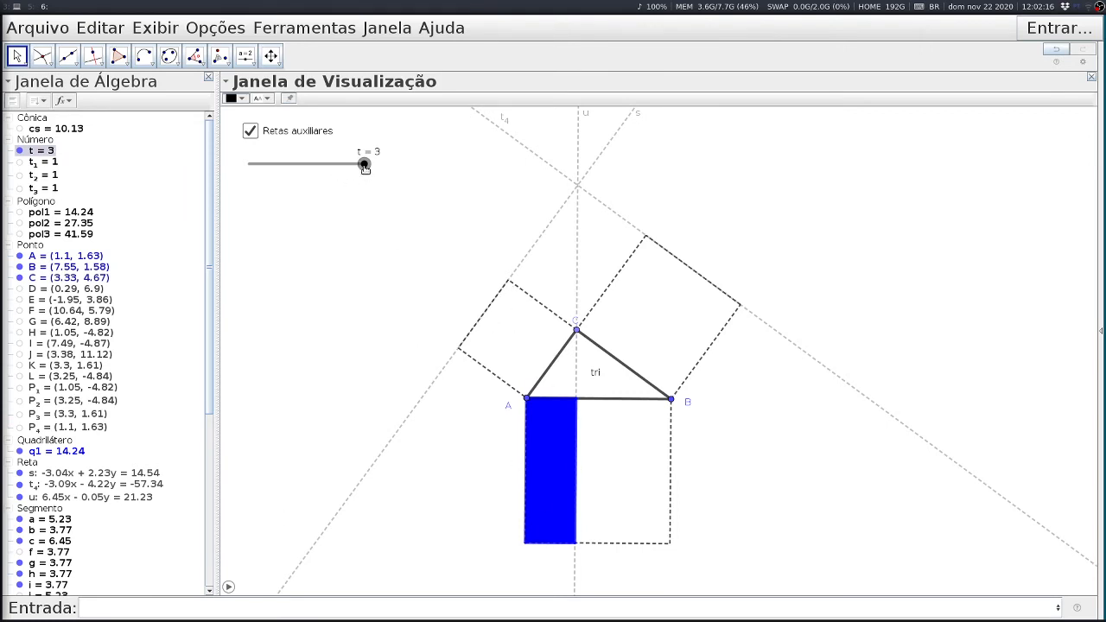
pyautogui.moveTo(365, 167); pyautogui.dragTo(195, 166)
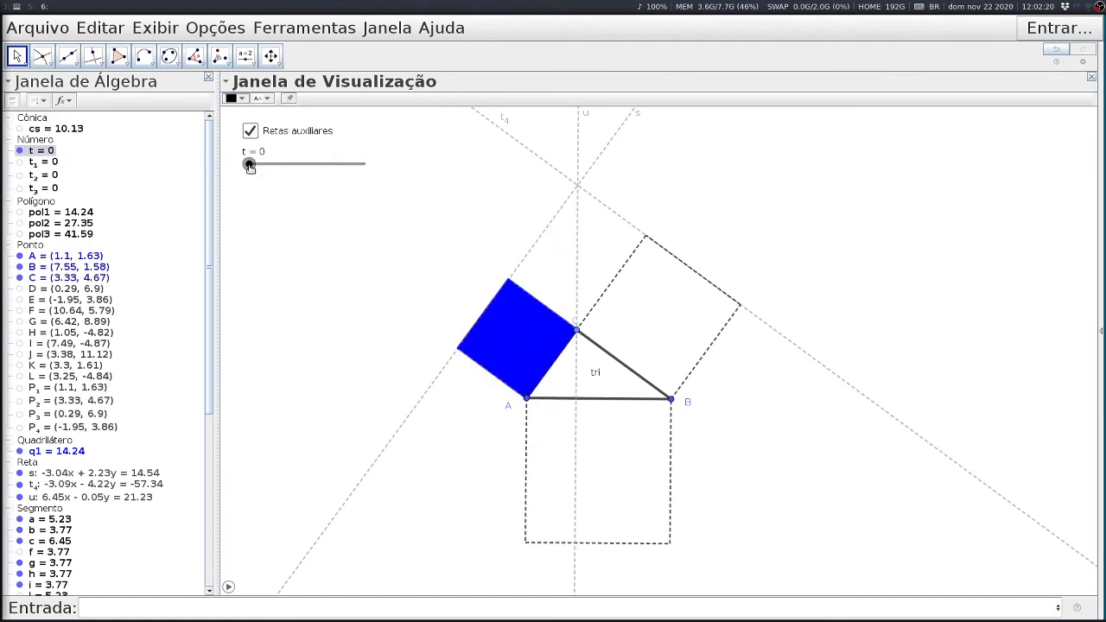
# Step: Animate slider t to preview the quadrilateral's motion, and pause the animation
pyautogui.rightClick(249, 167)
pyautogui.click(293, 245)
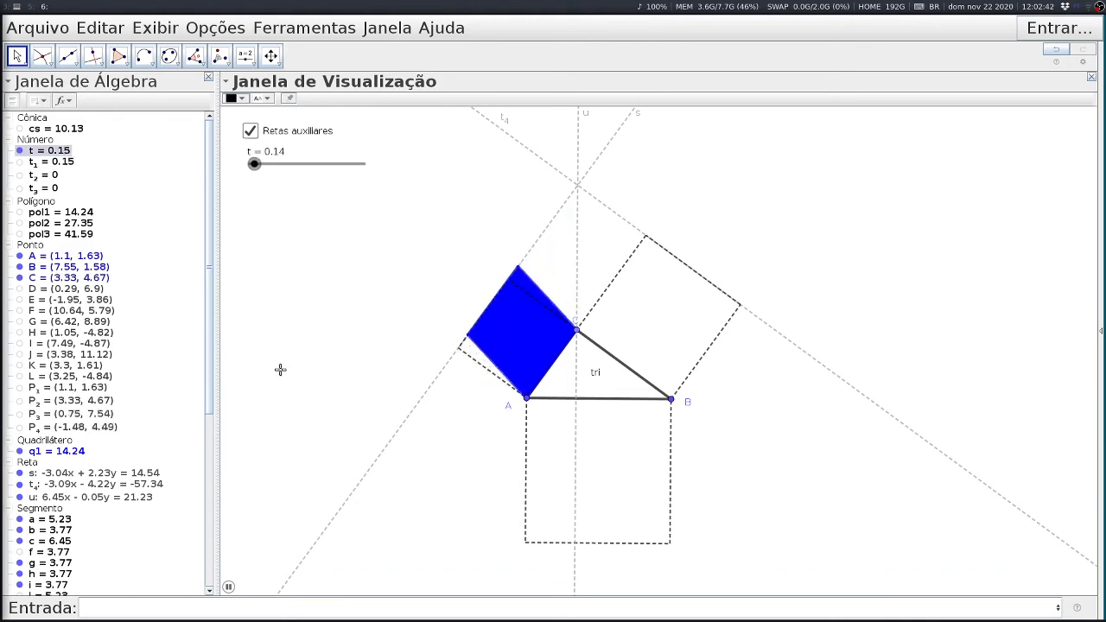
pyautogui.click(229, 587)
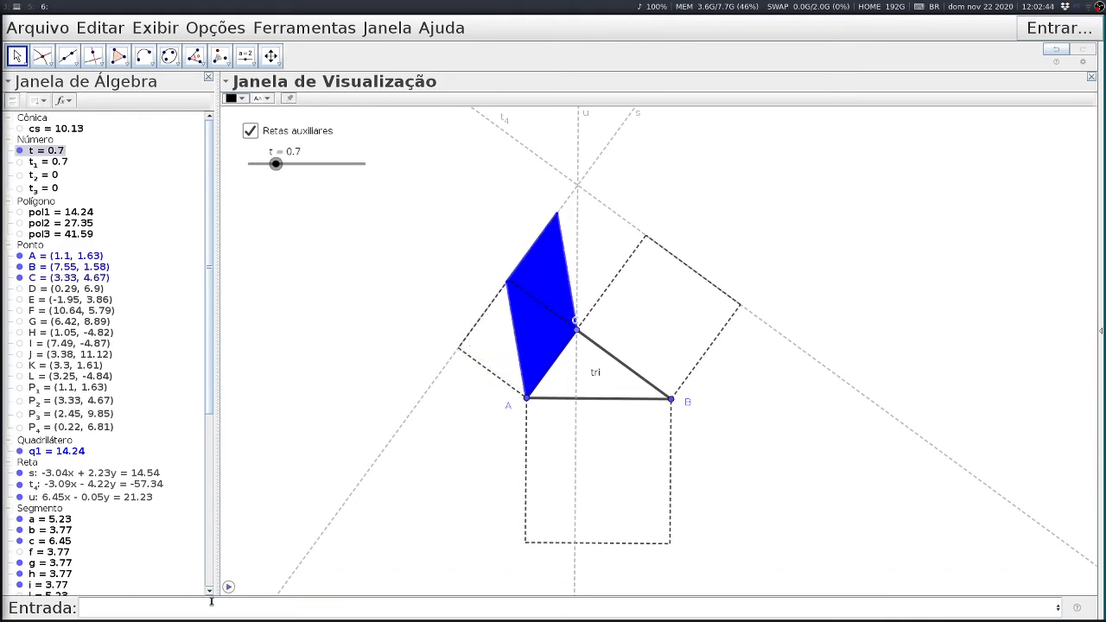
# Step: Redefine t_2 without the nested conditional as t_2=se(t<1, 0, t>2, 1, t-1)
pyautogui.click(141, 609)
pyautogui.press('Up')
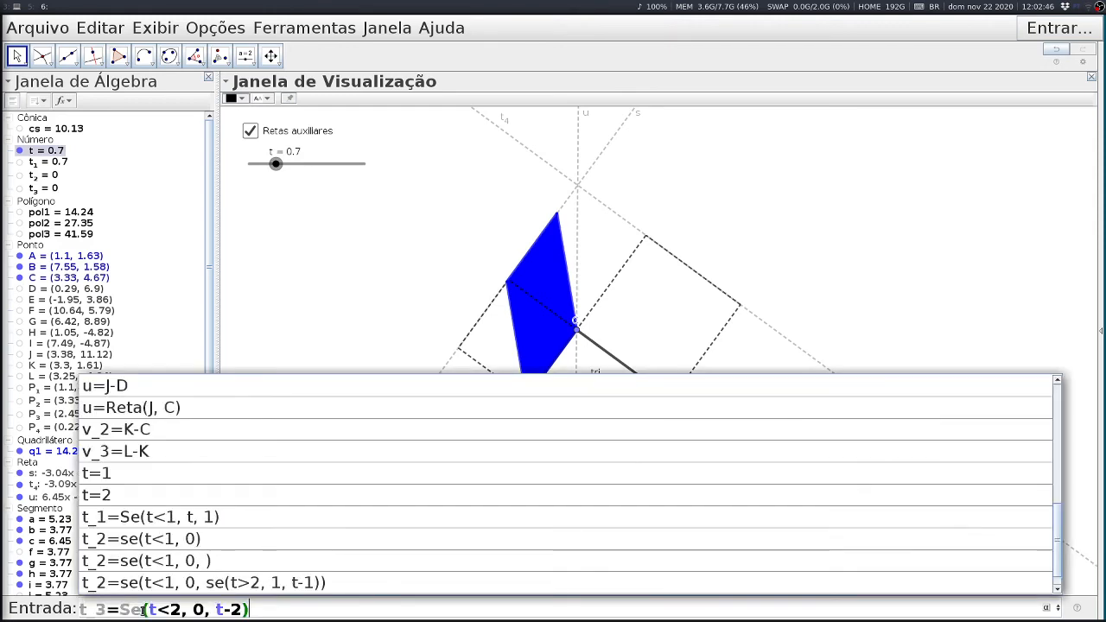
pyautogui.press('Up')
pyautogui.press('Return')
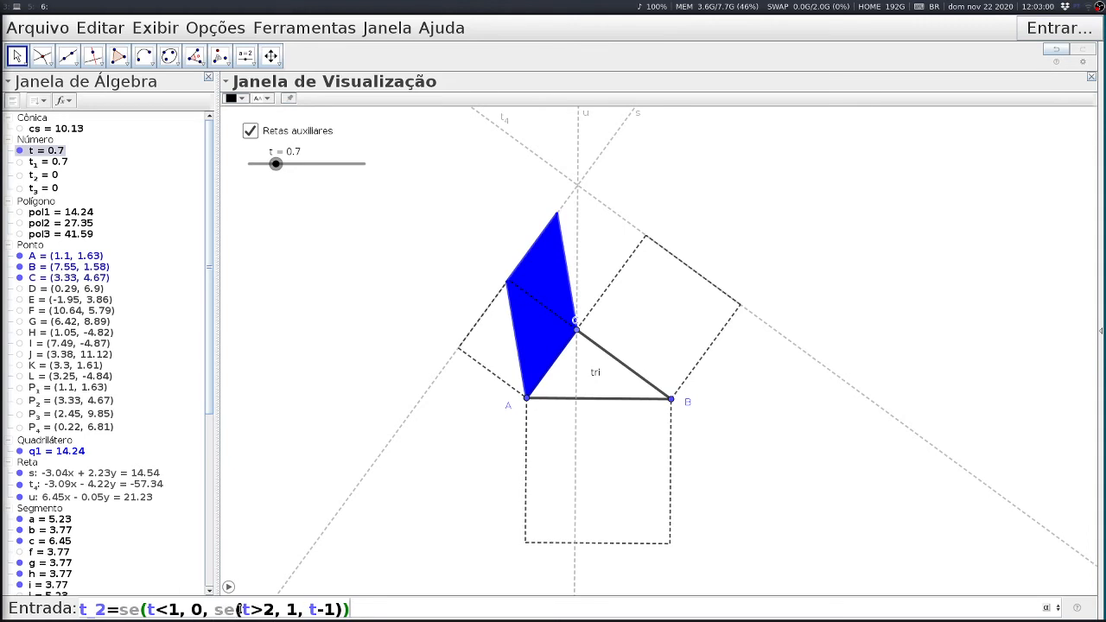
pyautogui.press('BackSpace')
pyautogui.press('BackSpace')
pyautogui.press('BackSpace')
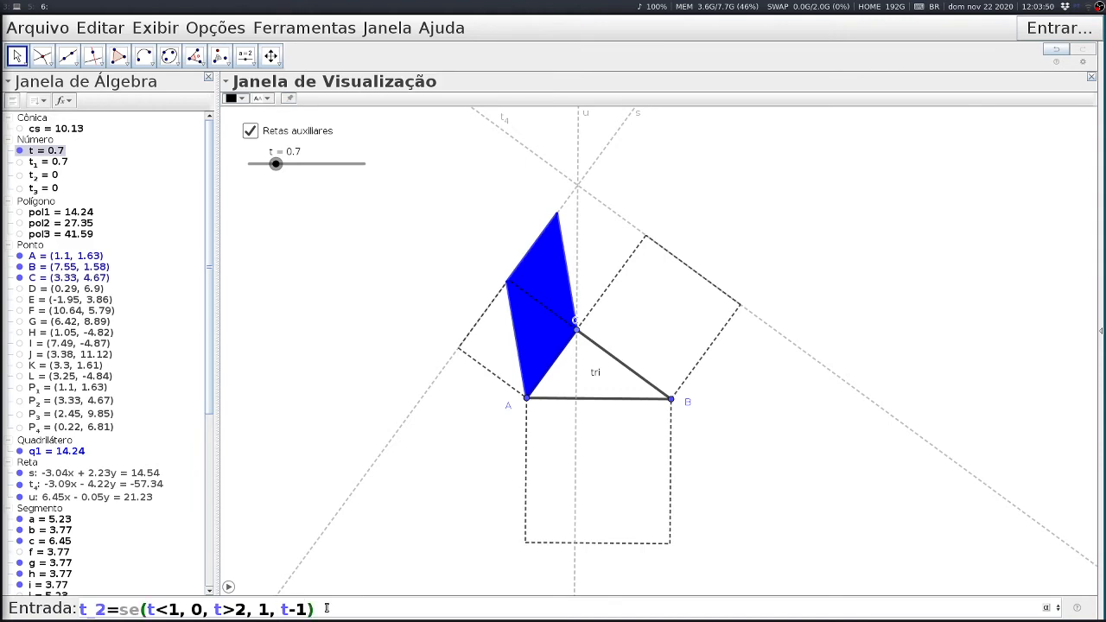
pyautogui.press('Return')
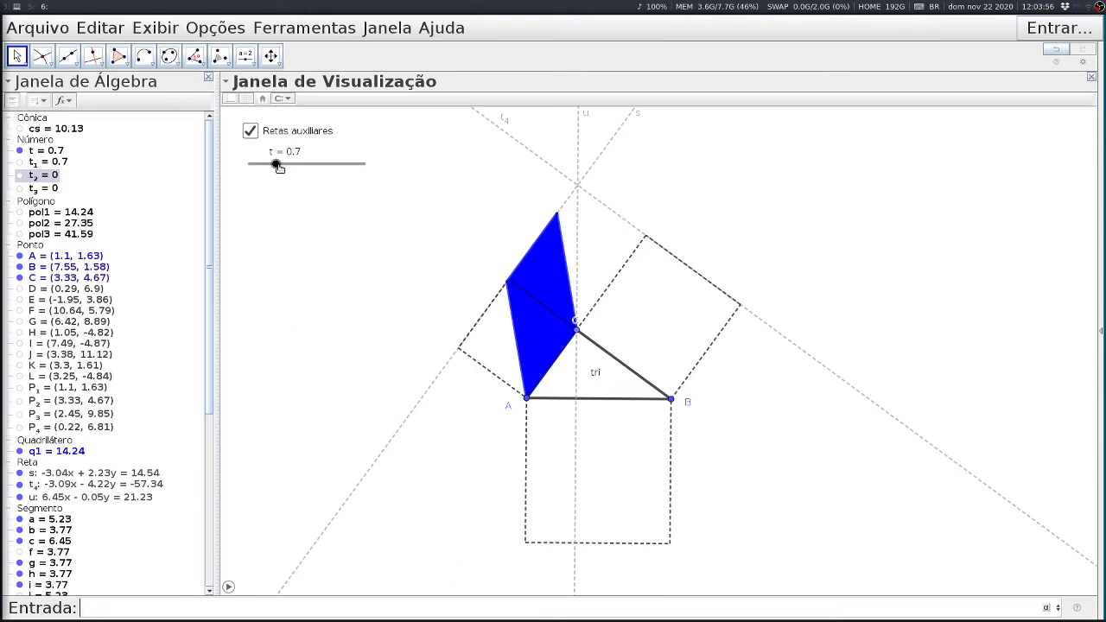
# Step: Return slider t to 0 and start its animation
pyautogui.moveTo(276, 165); pyautogui.dragTo(247, 173)
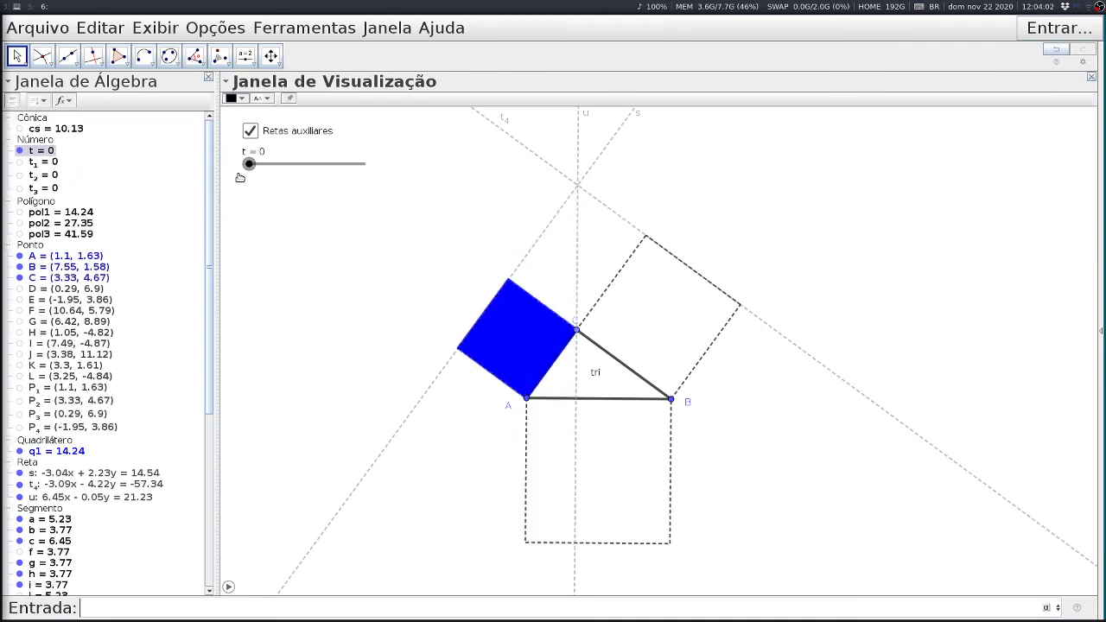
pyautogui.click(228, 588)
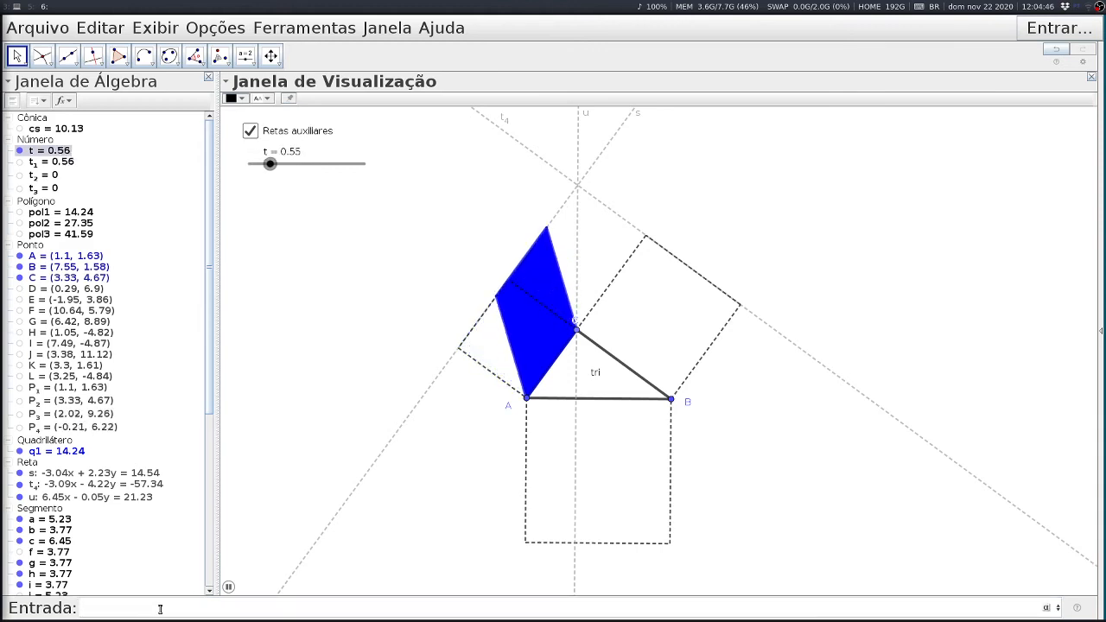
# Step: Define the points R_1=C and R_2=B for the square on side BC
pyautogui.write('R_1=C')
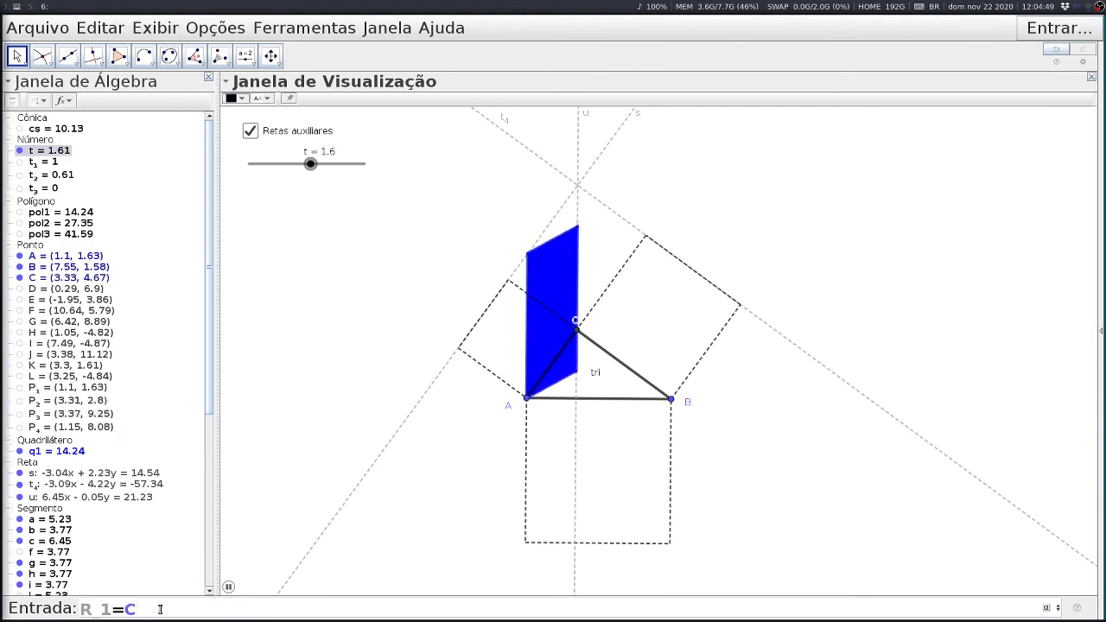
pyautogui.press('Return')
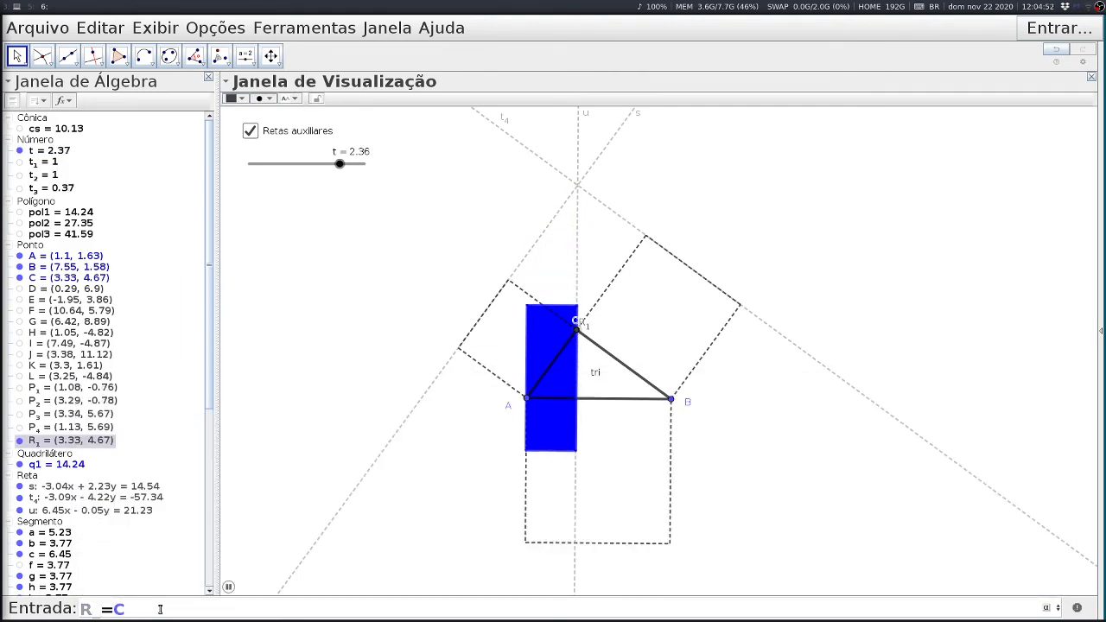
pyautogui.write('2')
pyautogui.press('BackSpace')
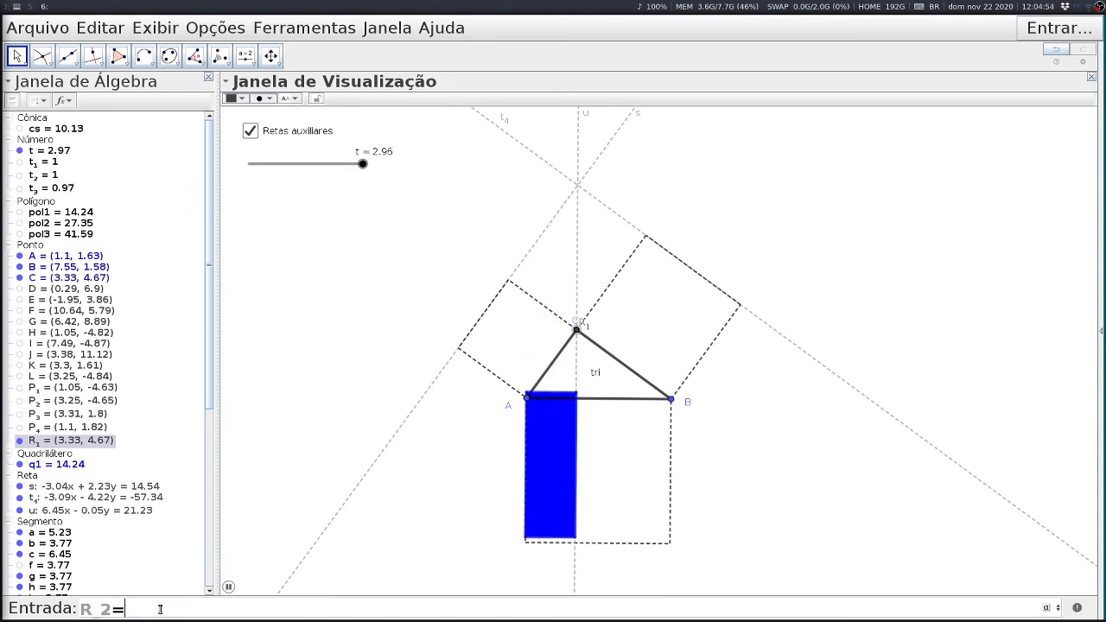
pyautogui.write('B')
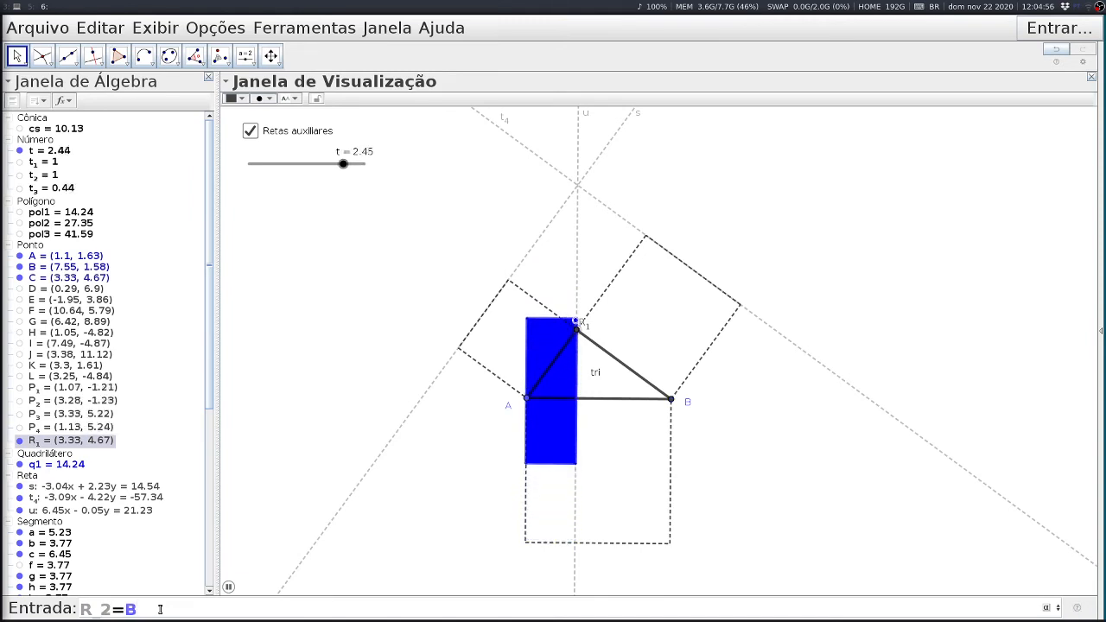
pyautogui.press('Return')
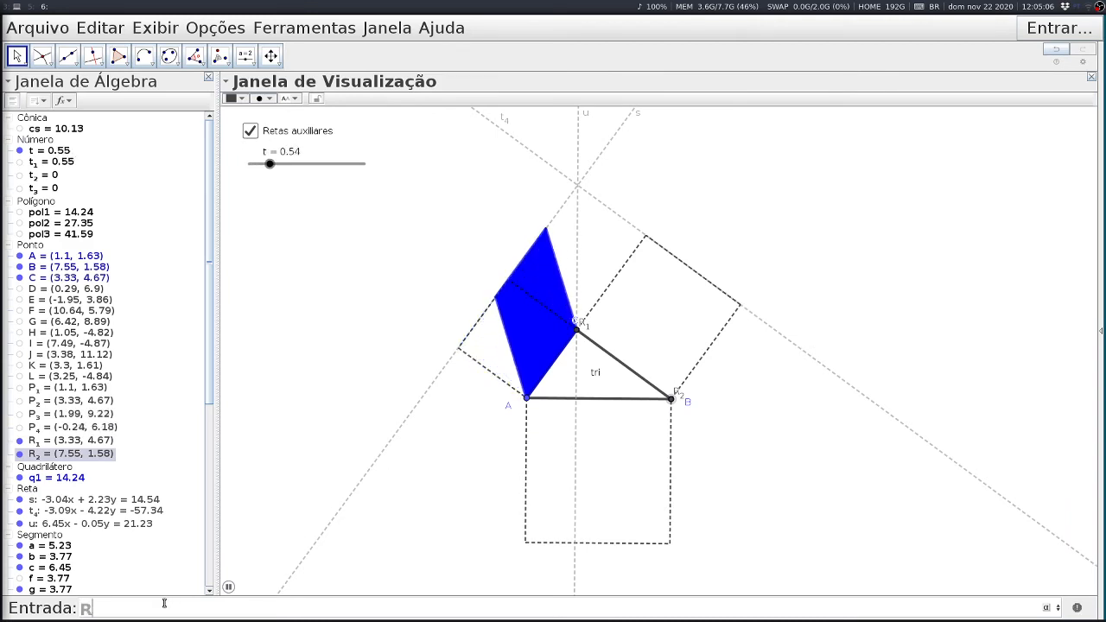
# Step: Define the remaining corner points of the square on side BC as R_3=F and R_4=G
pyautogui.write('=F')
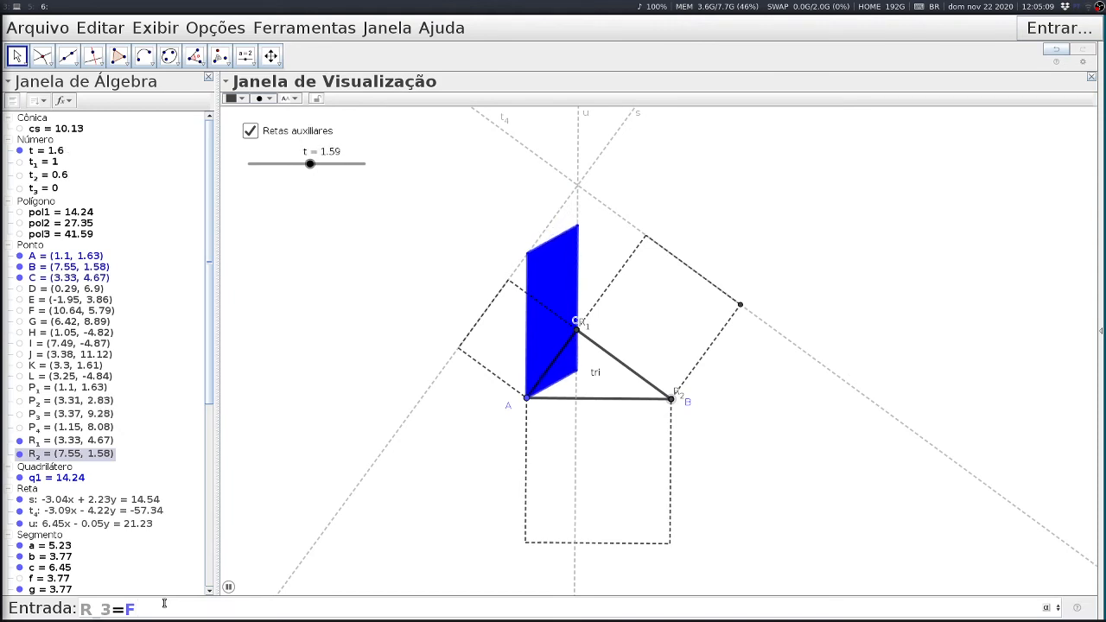
pyautogui.press('Return')
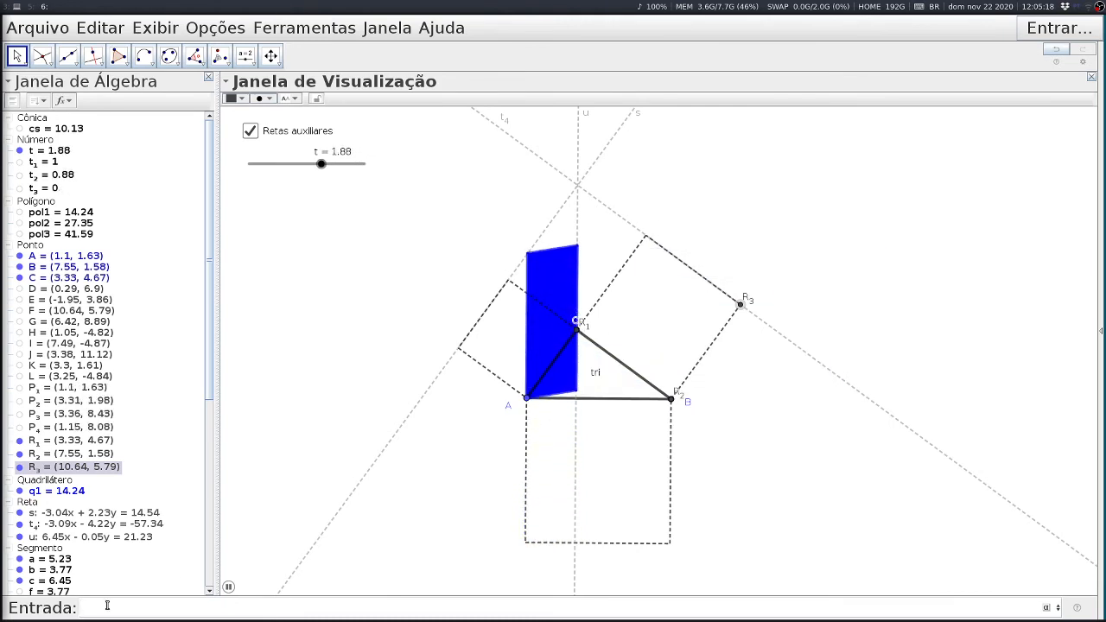
pyautogui.write('R_3=')
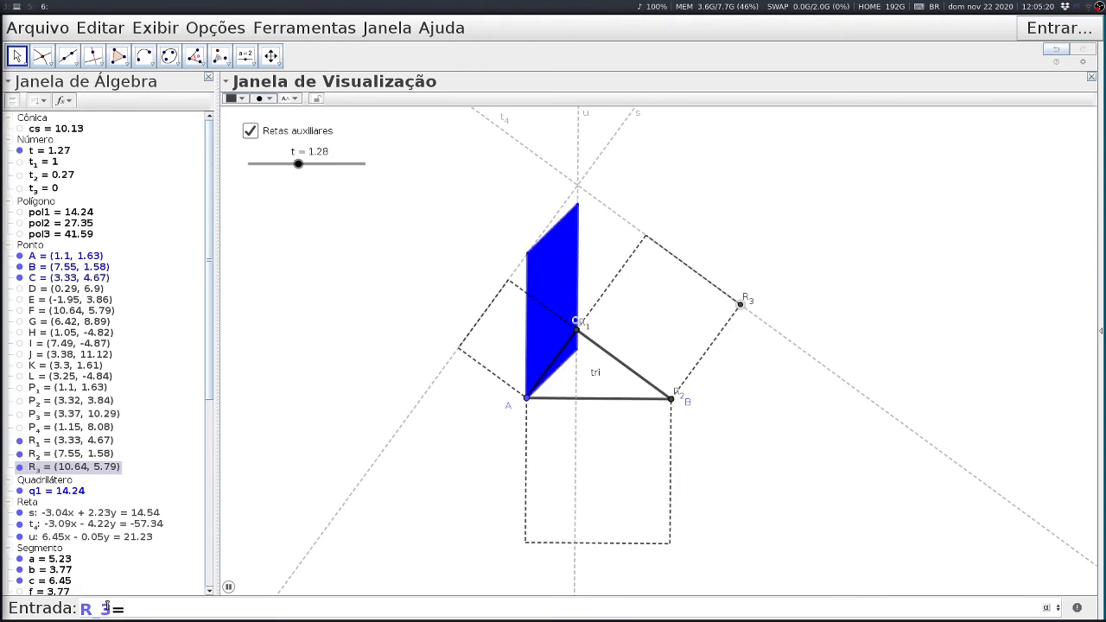
pyautogui.write('G')
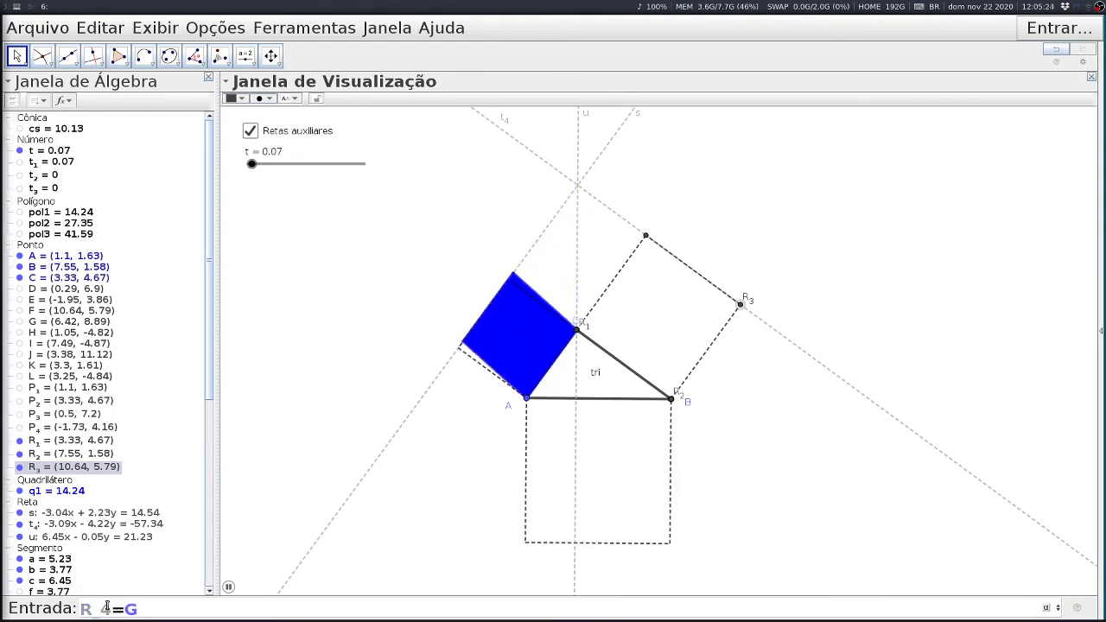
pyautogui.press('Return')
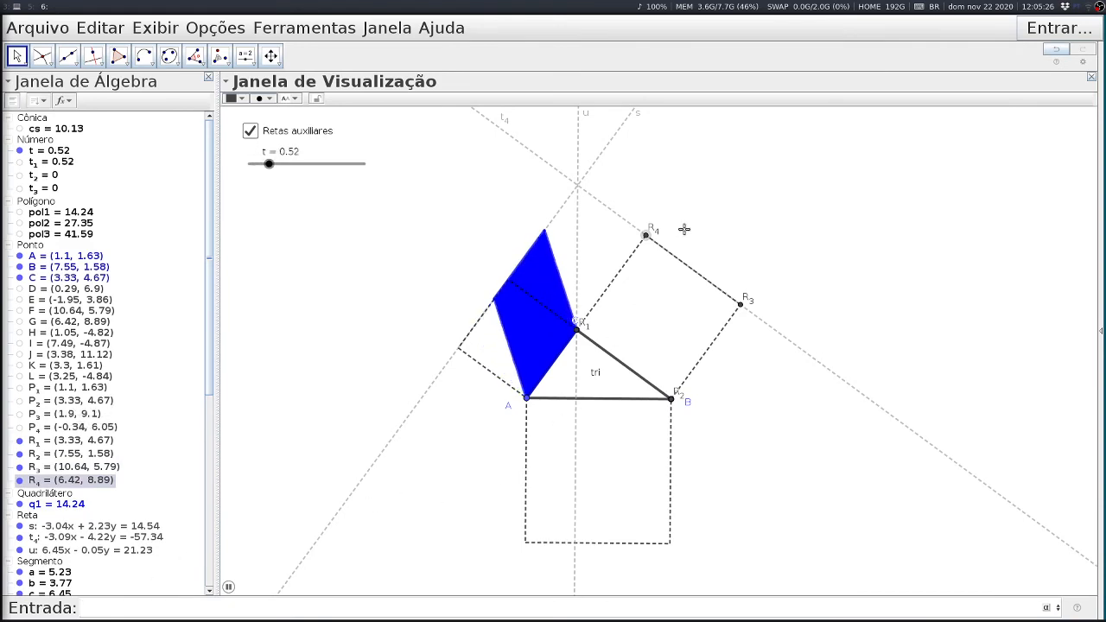
# Step: Pause the animation with slider t returned to 0, and show point J at the intersection of the auxiliary lines
pyautogui.click(229, 587)
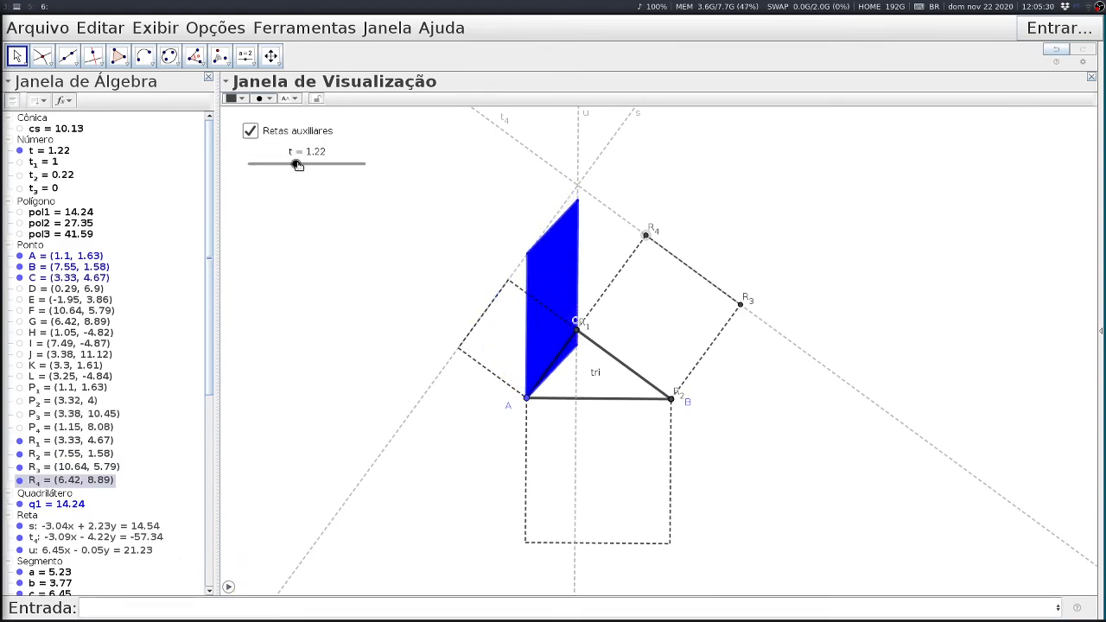
pyautogui.moveTo(298, 164); pyautogui.dragTo(249, 164)
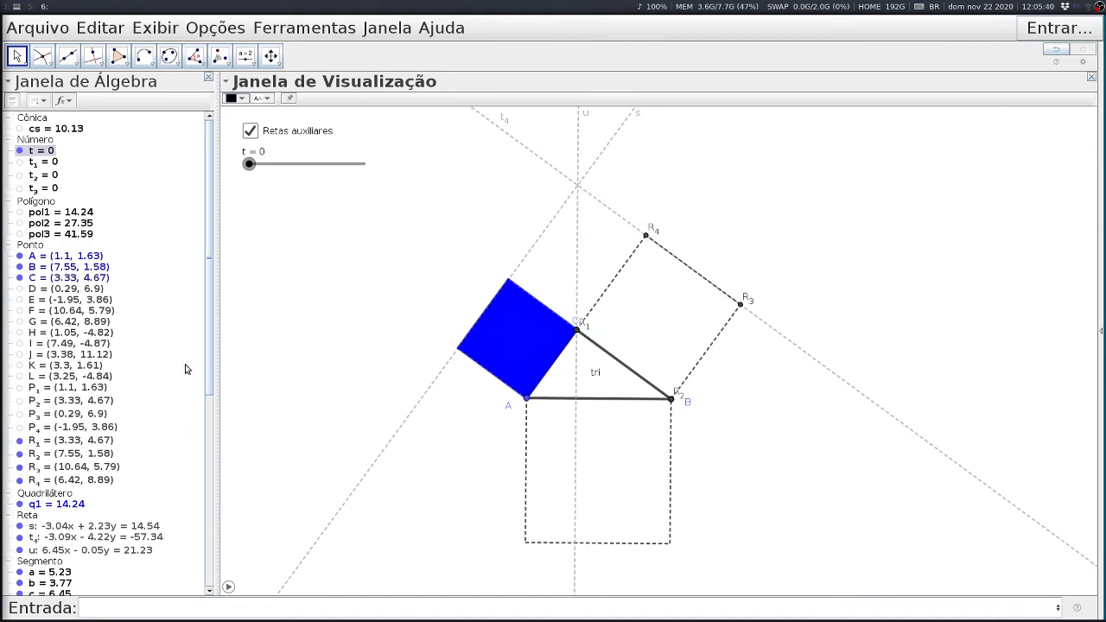
pyautogui.moveTo(208, 313); pyautogui.dragTo(208, 553)
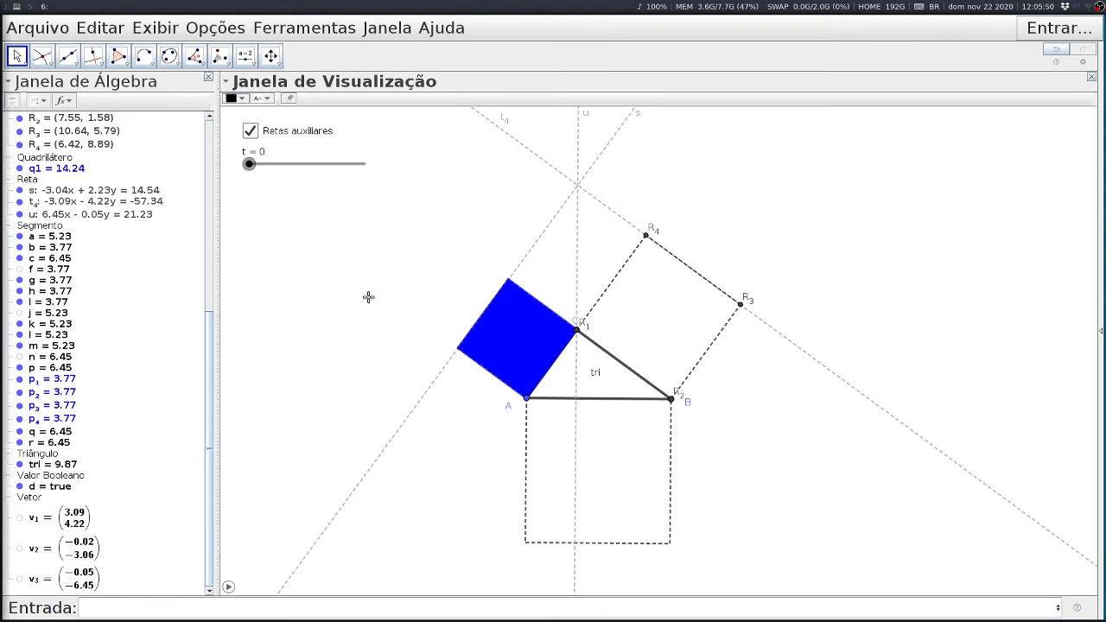
pyautogui.moveTo(211, 340); pyautogui.dragTo(216, 178)
pyautogui.click(20, 296)
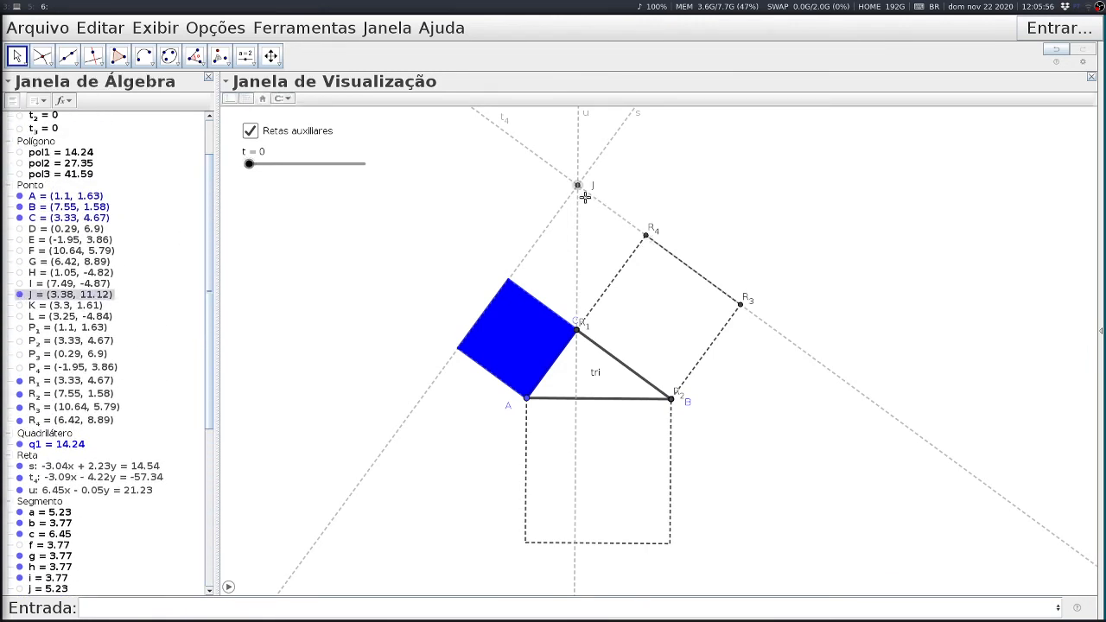
pyautogui.click(83, 422)
pyautogui.doubleClick(84, 421)
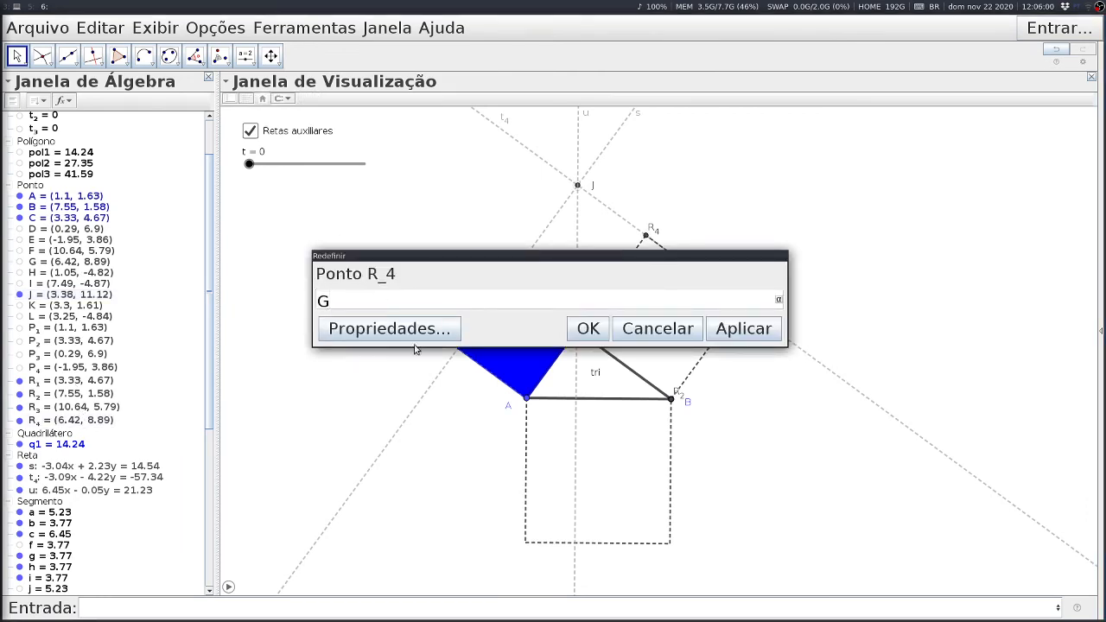
pyautogui.click(657, 329)
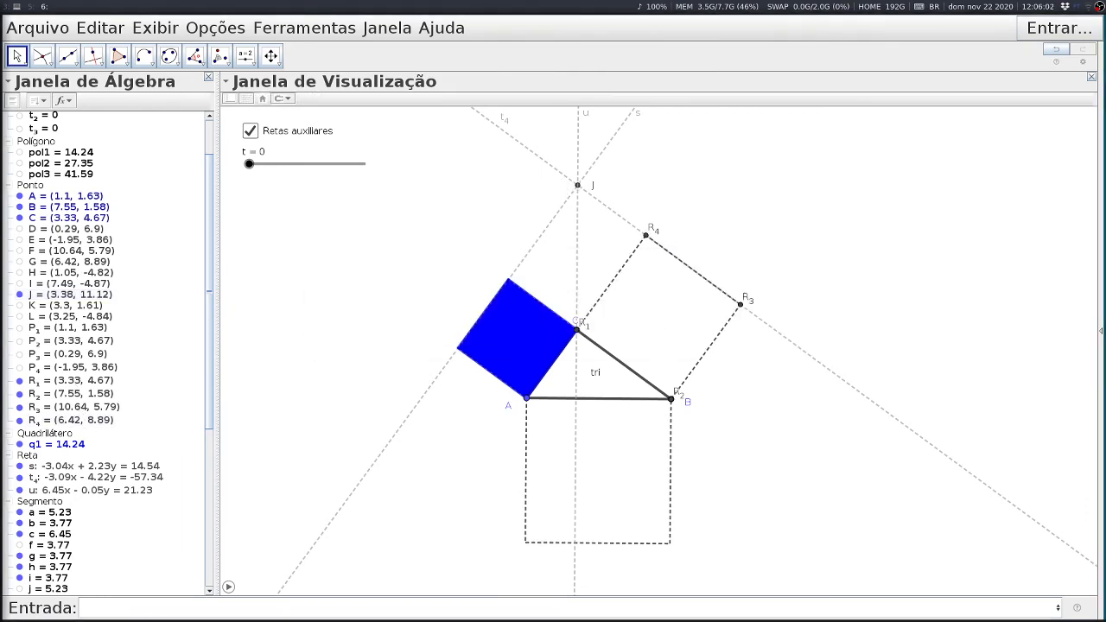
# Step: Define the vector v_4=J-G and hide it in the graphics view
pyautogui.click(159, 613)
pyautogui.write('v_4=')
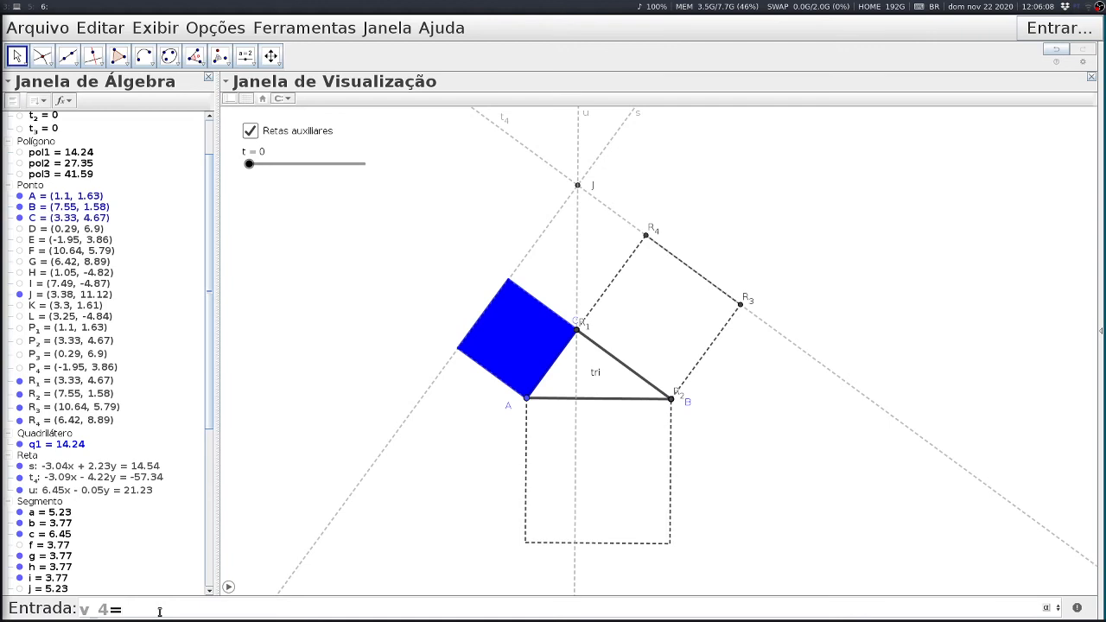
pyautogui.write('J-G')
pyautogui.press('Return')
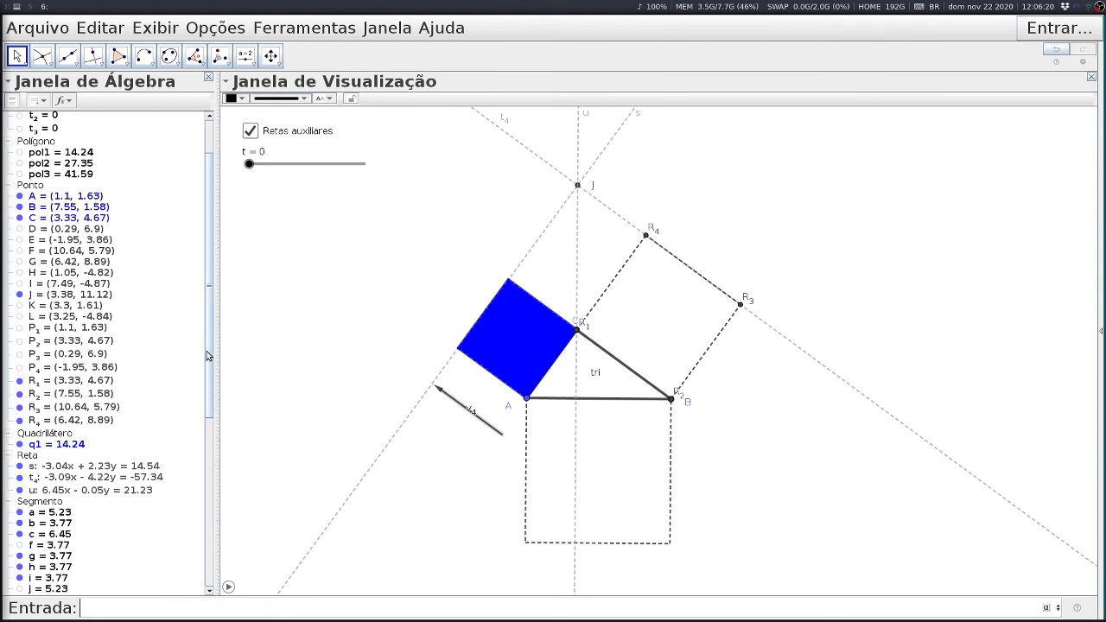
pyautogui.moveTo(213, 353); pyautogui.dragTo(218, 578)
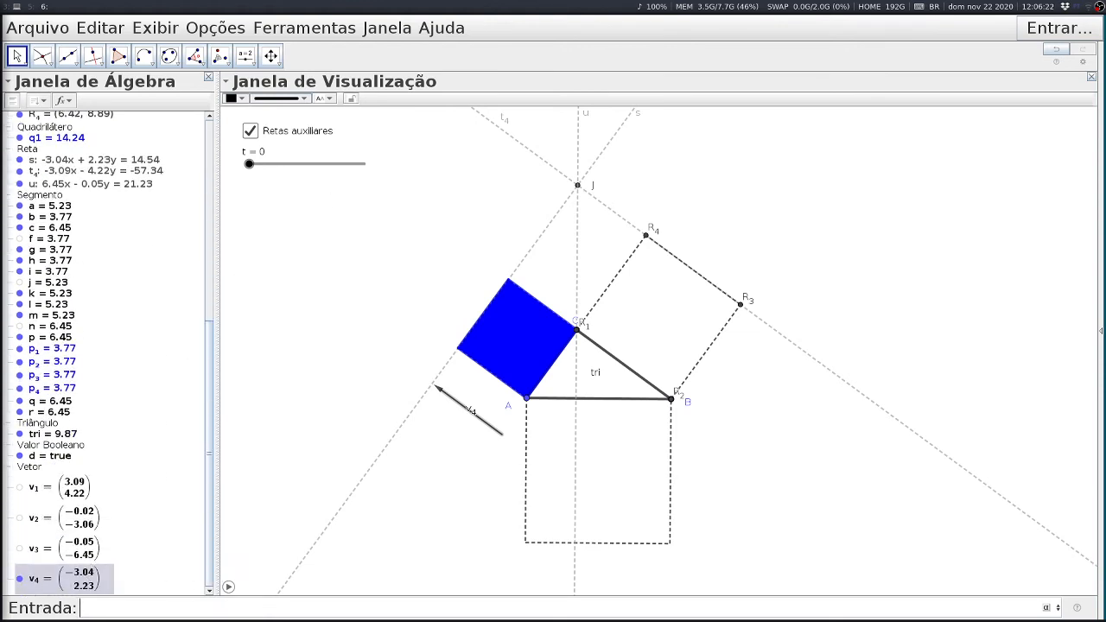
pyautogui.click(19, 582)
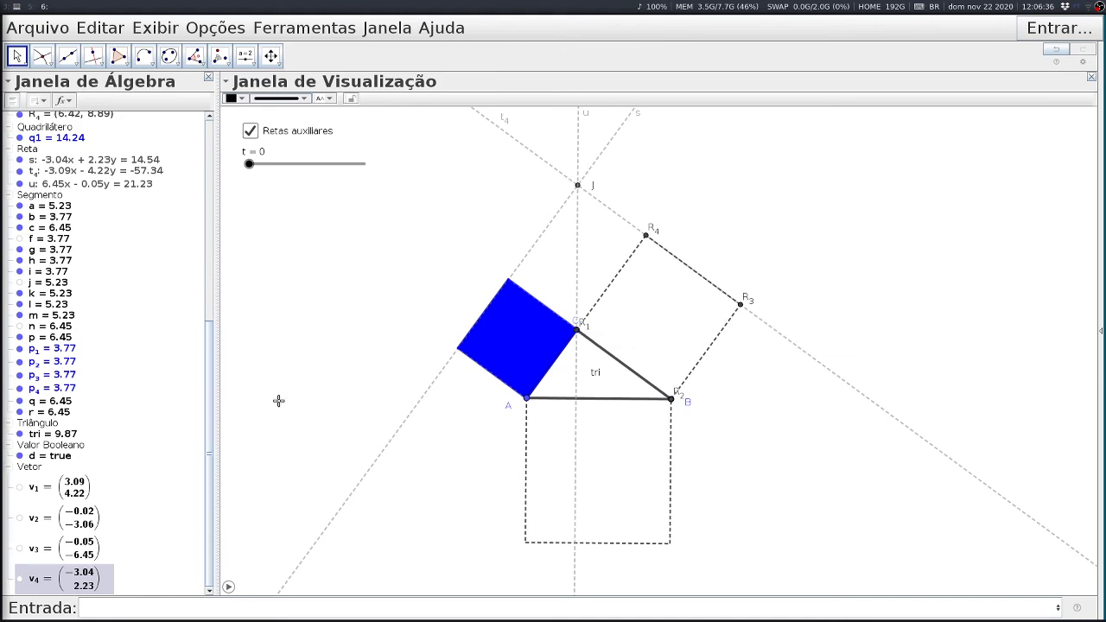
# Step: Redefine point R_4 as G+t_1*v_4 and test its motion with slider t, ending at 0
pyautogui.moveTo(210, 381); pyautogui.dragTo(212, 241)
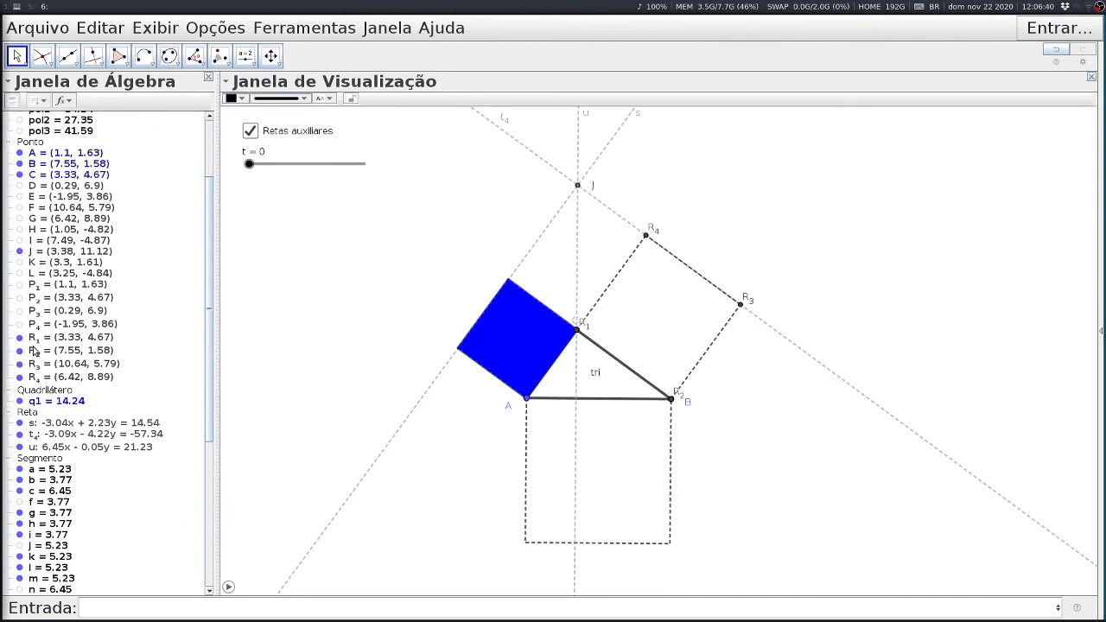
pyautogui.doubleClick(68, 378)
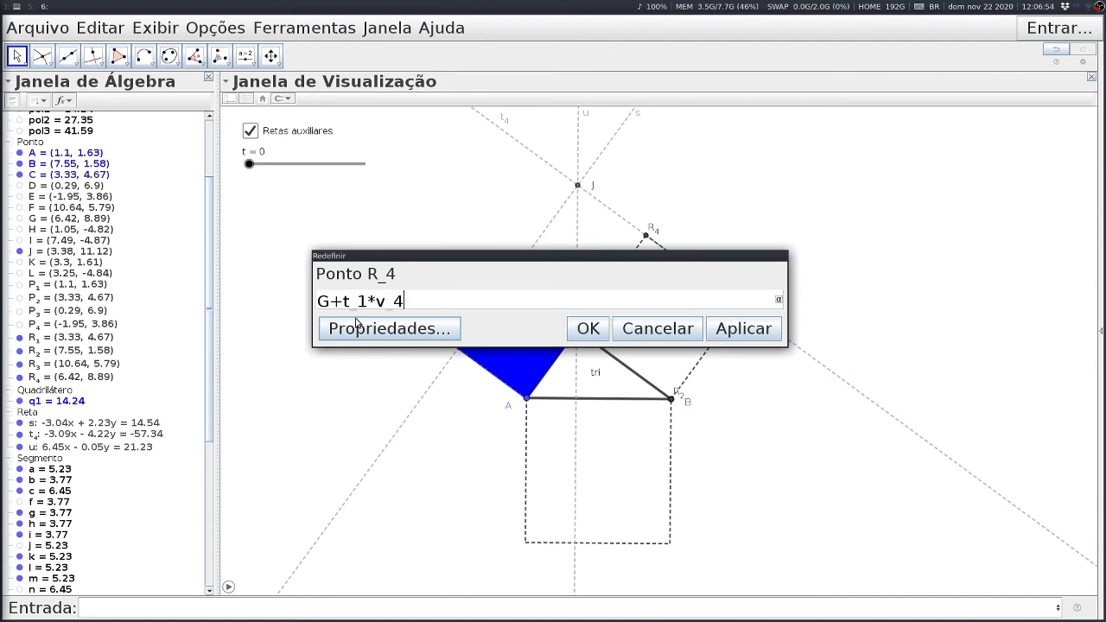
pyautogui.press('Return')
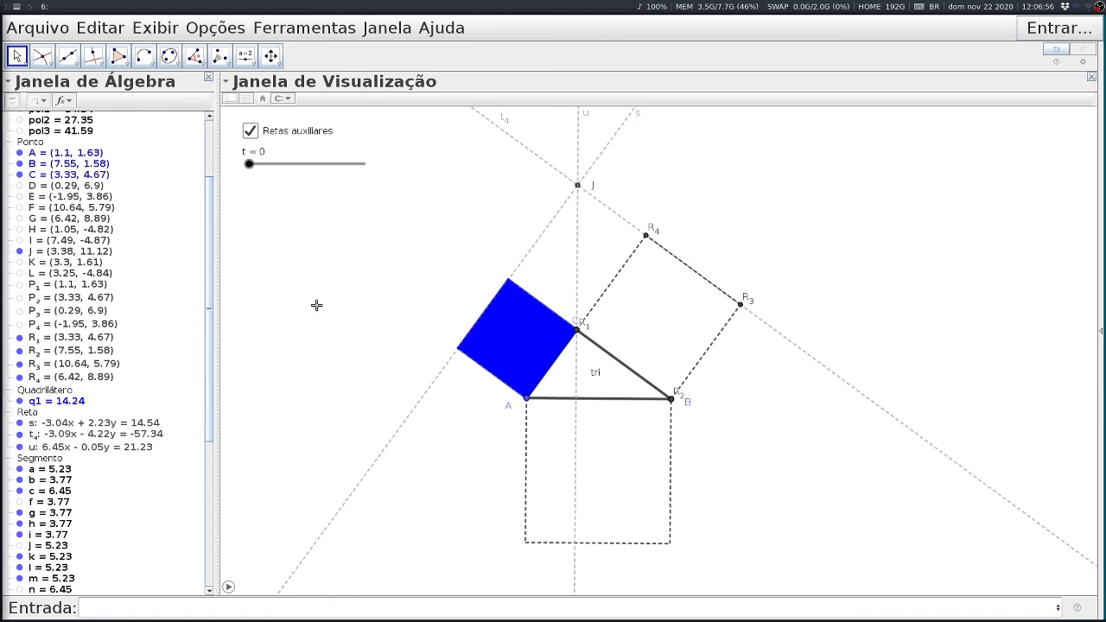
pyautogui.moveTo(250, 165); pyautogui.dragTo(229, 184)
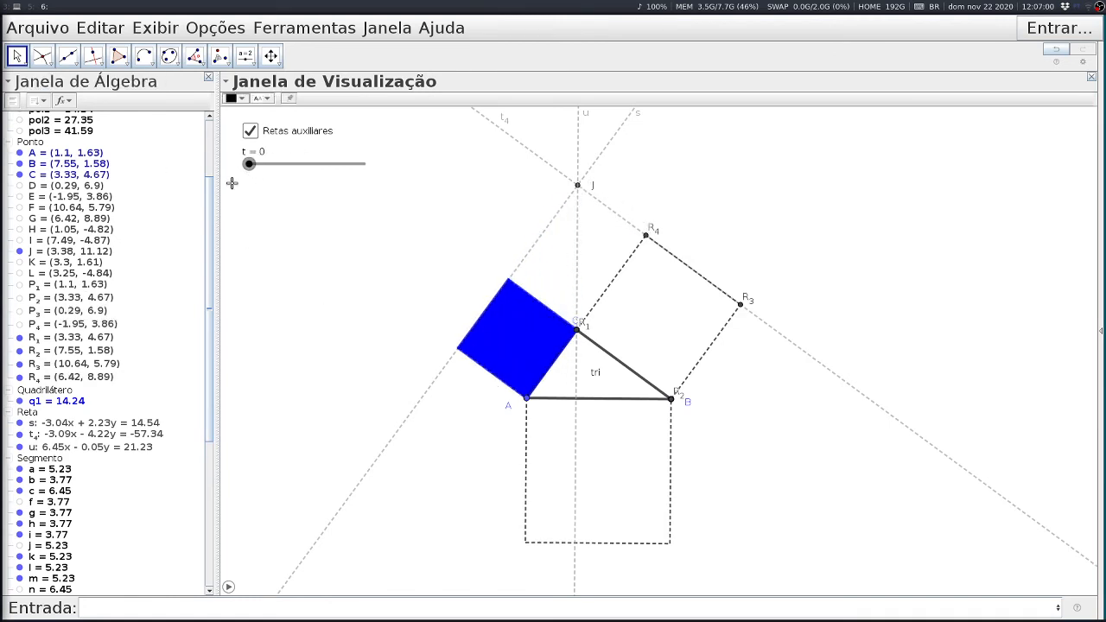
# Step: Redefine point R_3 as F+ t_1 v_4 by reusing R_4's displacement term, and test it with slider t, ending at 0
pyautogui.click(76, 379)
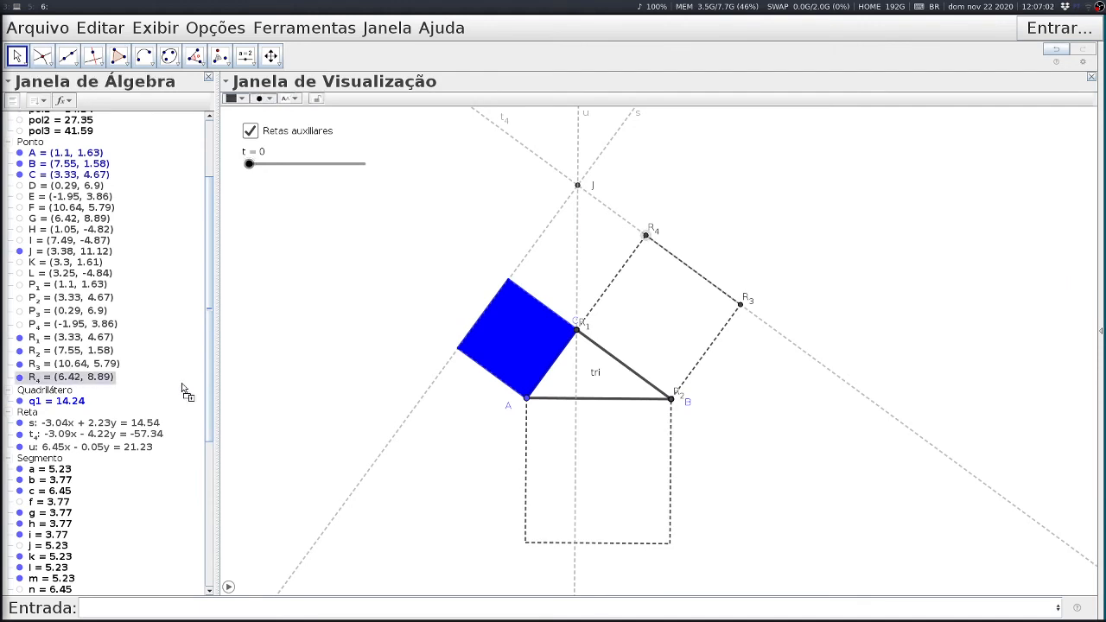
pyautogui.click(76, 366)
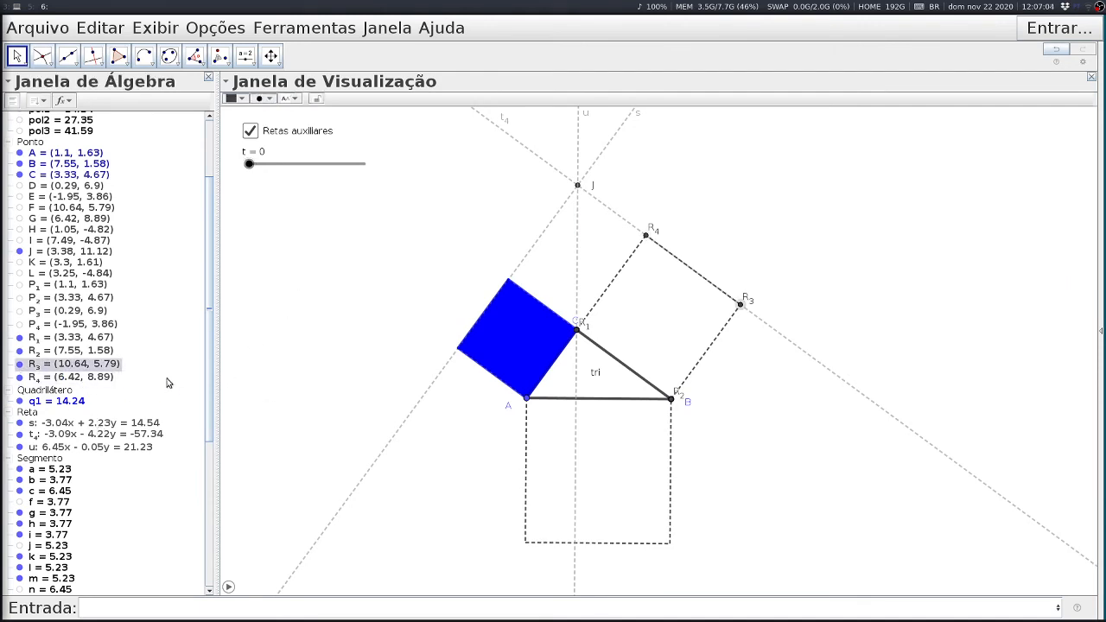
pyautogui.doubleClick(102, 380)
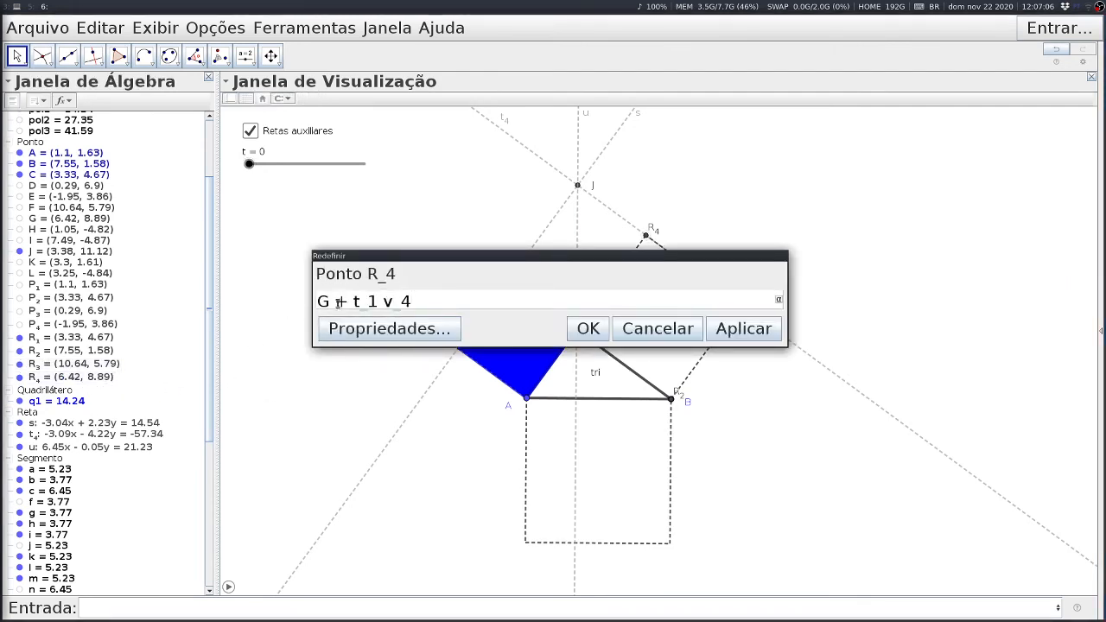
pyautogui.moveTo(335, 302); pyautogui.dragTo(490, 301)
pyautogui.hotkey('ctrl', 'c')
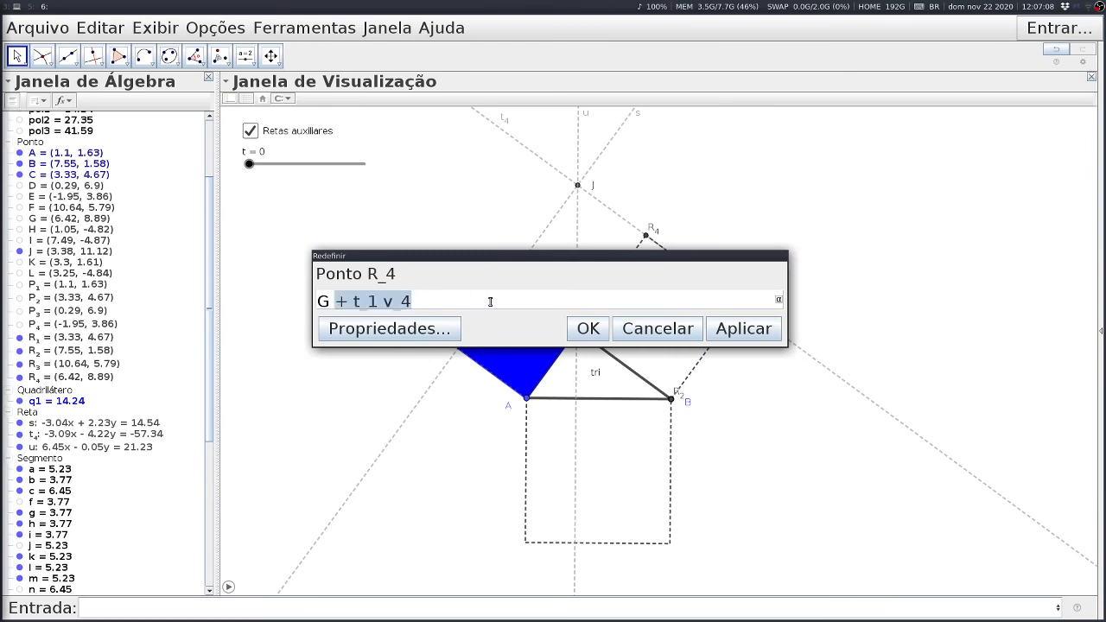
pyautogui.press('Return')
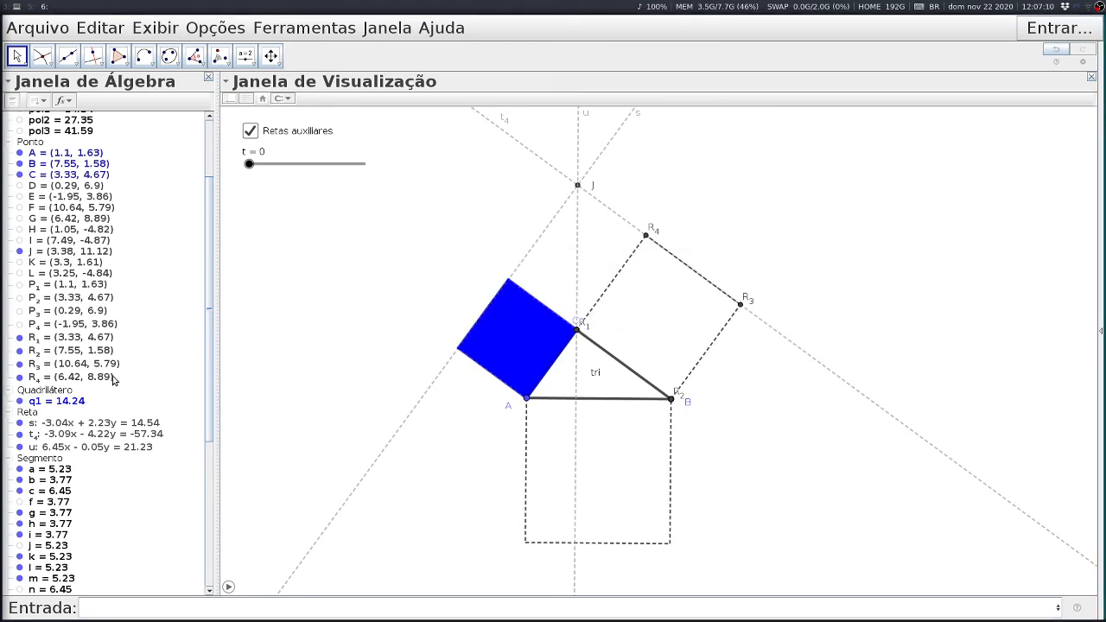
pyautogui.doubleClick(100, 364)
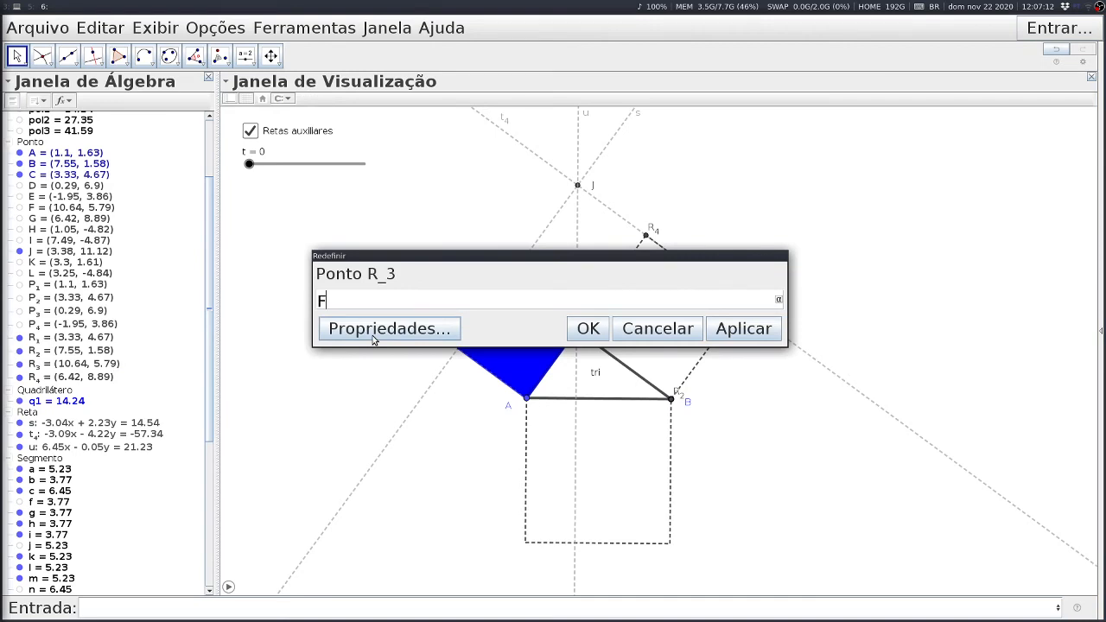
pyautogui.hotkey('ctrl', 'v')
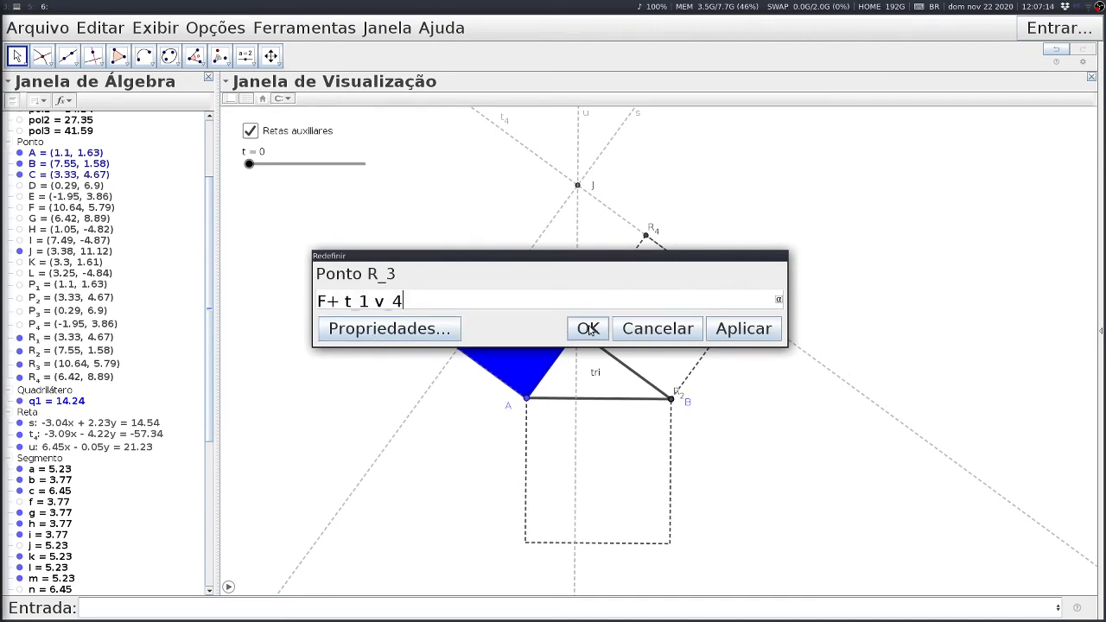
pyautogui.press('Return')
pyautogui.moveTo(249, 164)
pyautogui.mouseDown()
pyautogui.moveTo(310, 173)
pyautogui.moveTo(256, 178)
pyautogui.moveTo(310, 177)
pyautogui.moveTo(247, 184)
pyautogui.mouseUp()
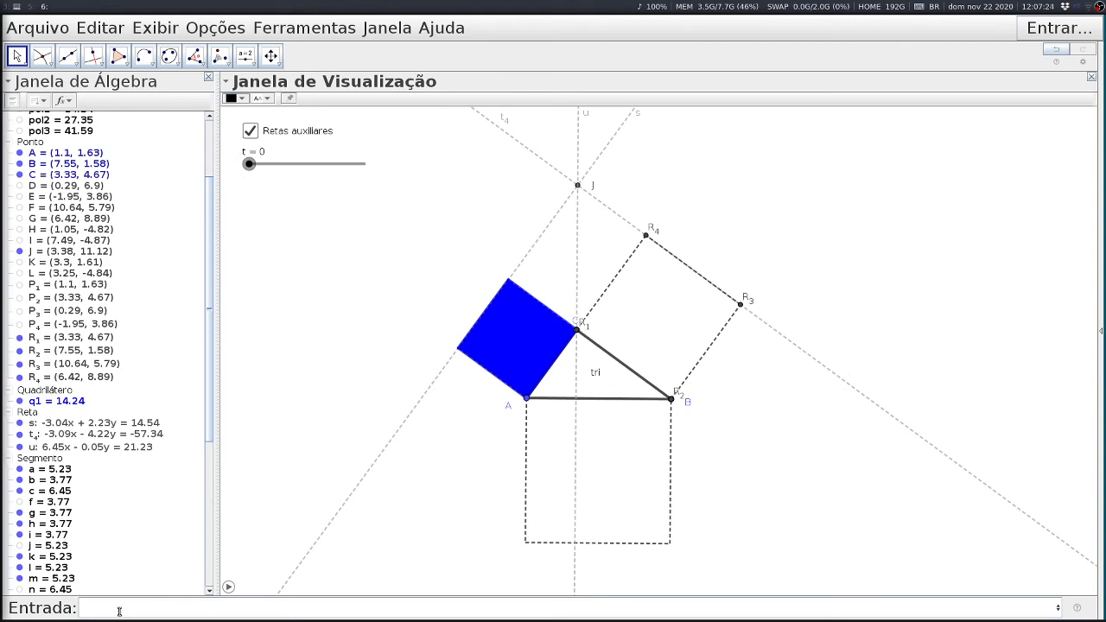
# Step: Create a polygon with vertices R_1, R_2, R_3 and R_4 using the Polígono command
pyautogui.click(120, 611)
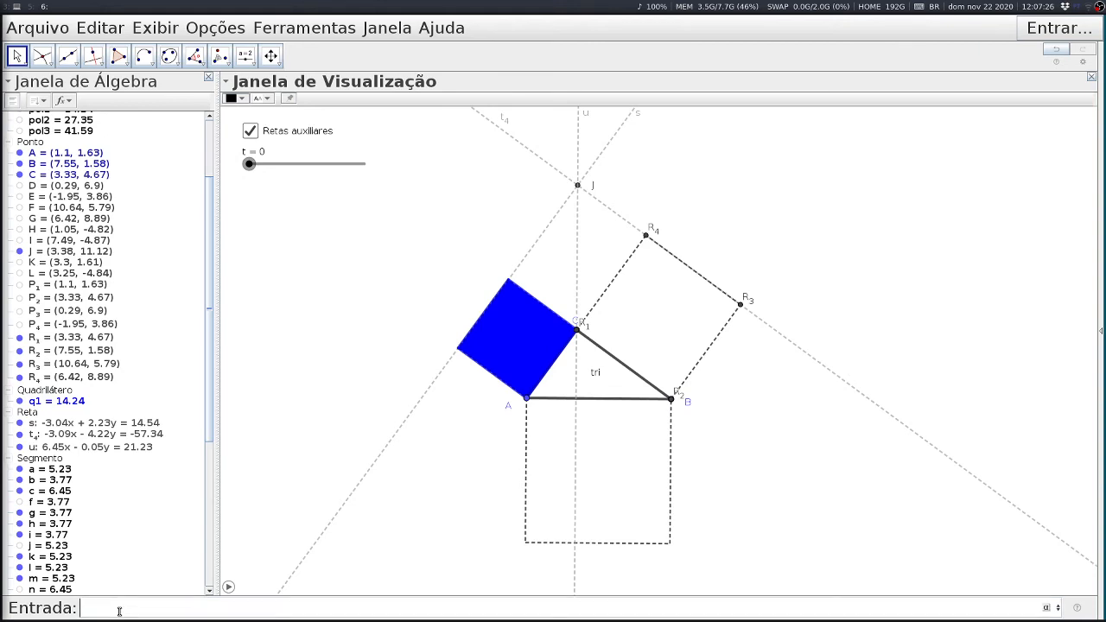
pyautogui.write('pol')
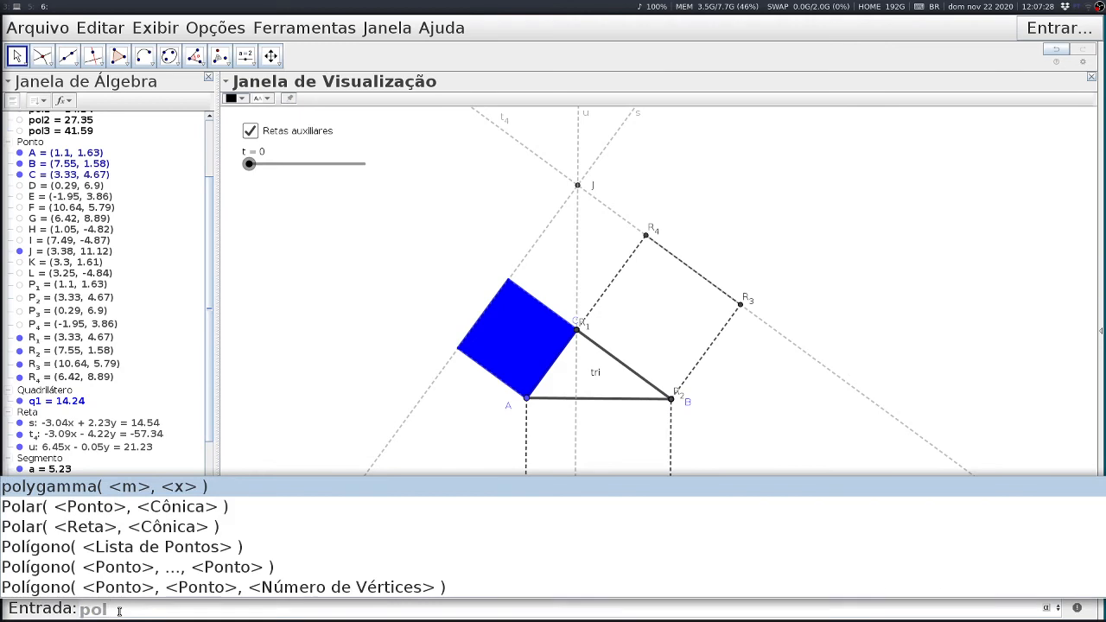
pyautogui.click(78, 548)
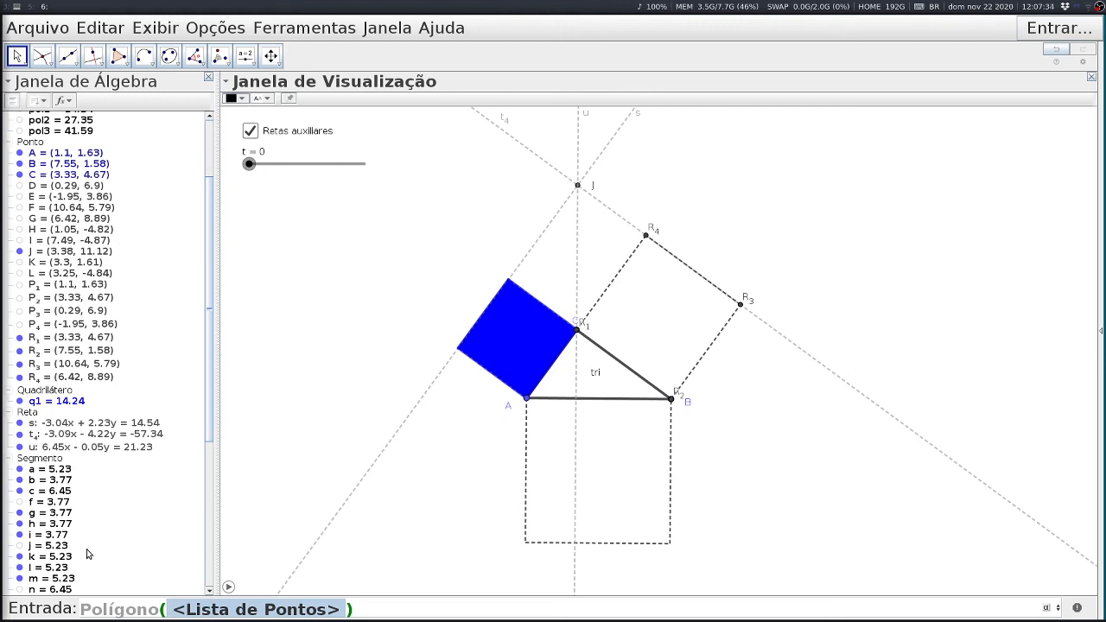
pyautogui.write('R')
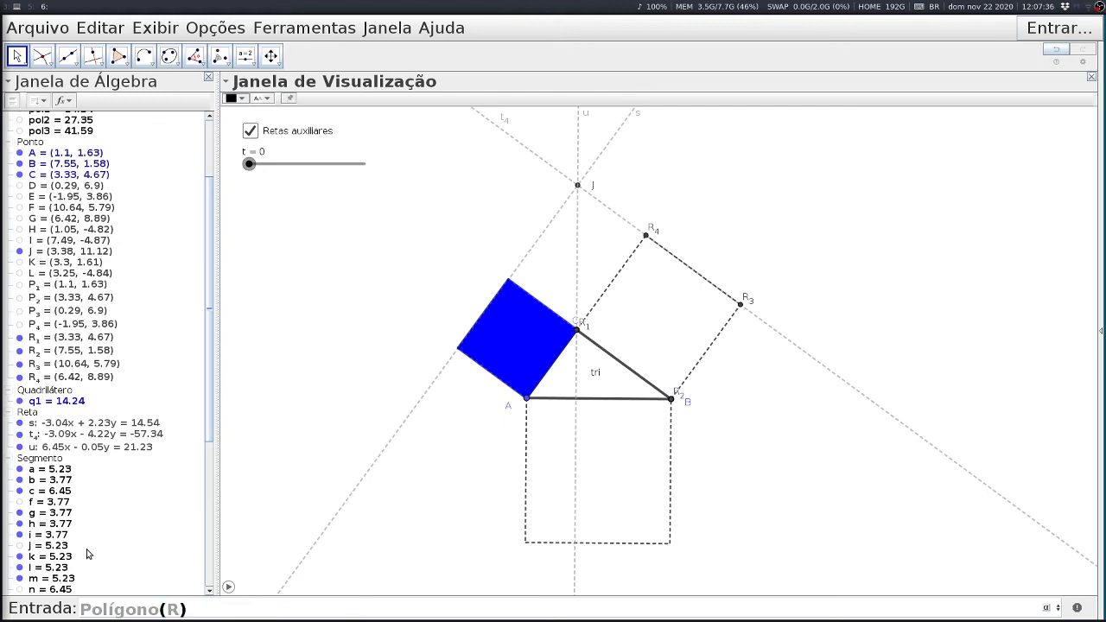
pyautogui.write('_1, R_')
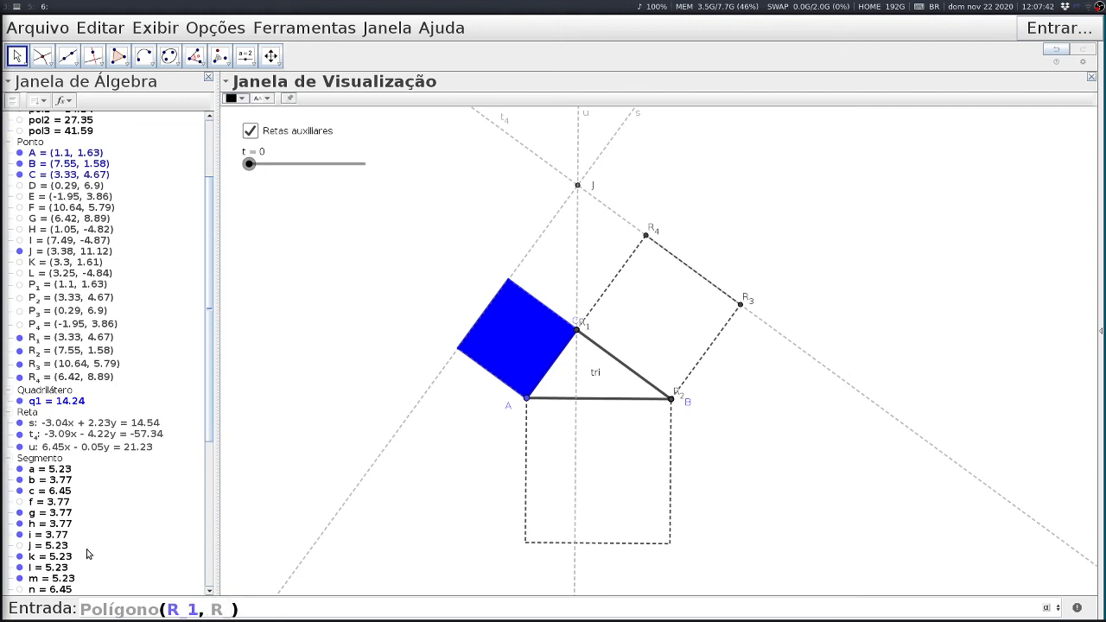
pyautogui.write('2')
pyautogui.write(', R_')
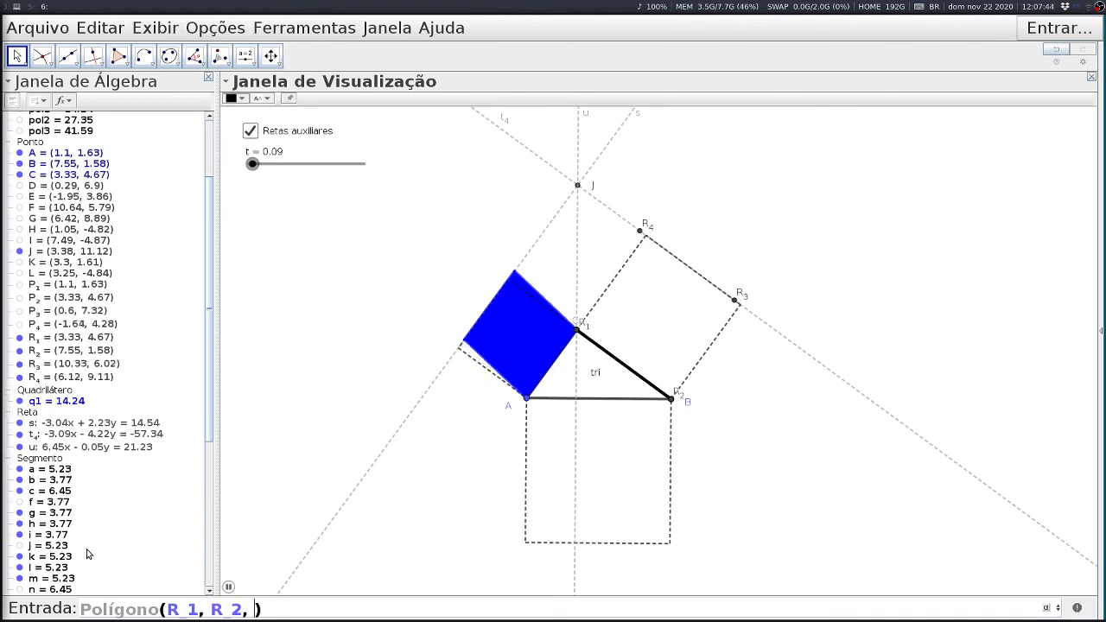
pyautogui.write('3,')
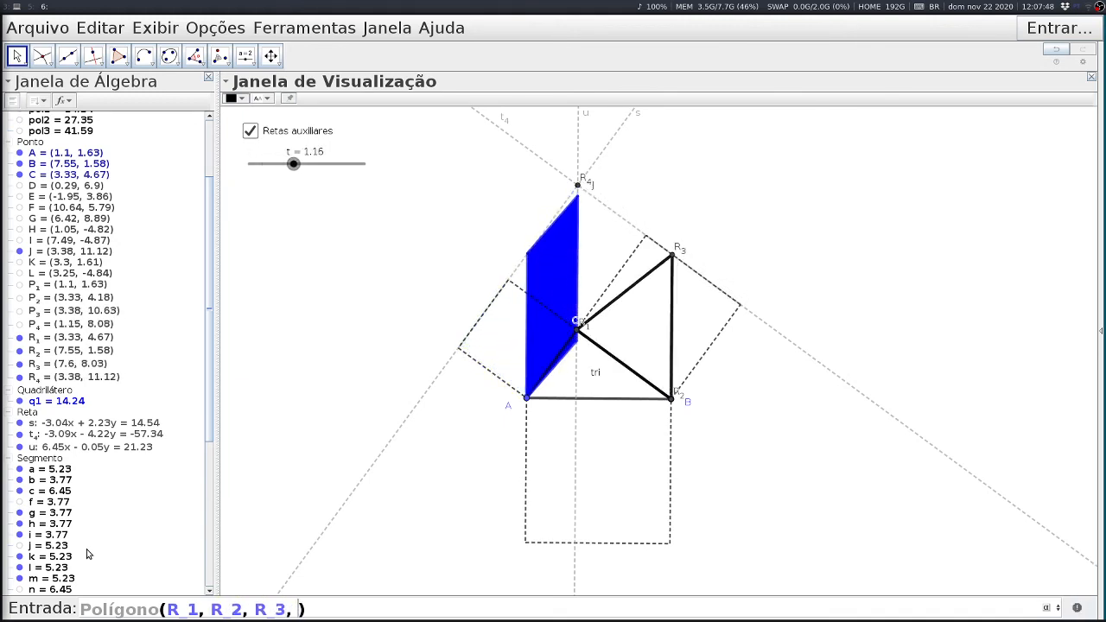
pyautogui.write(' R')
pyautogui.write('_4')
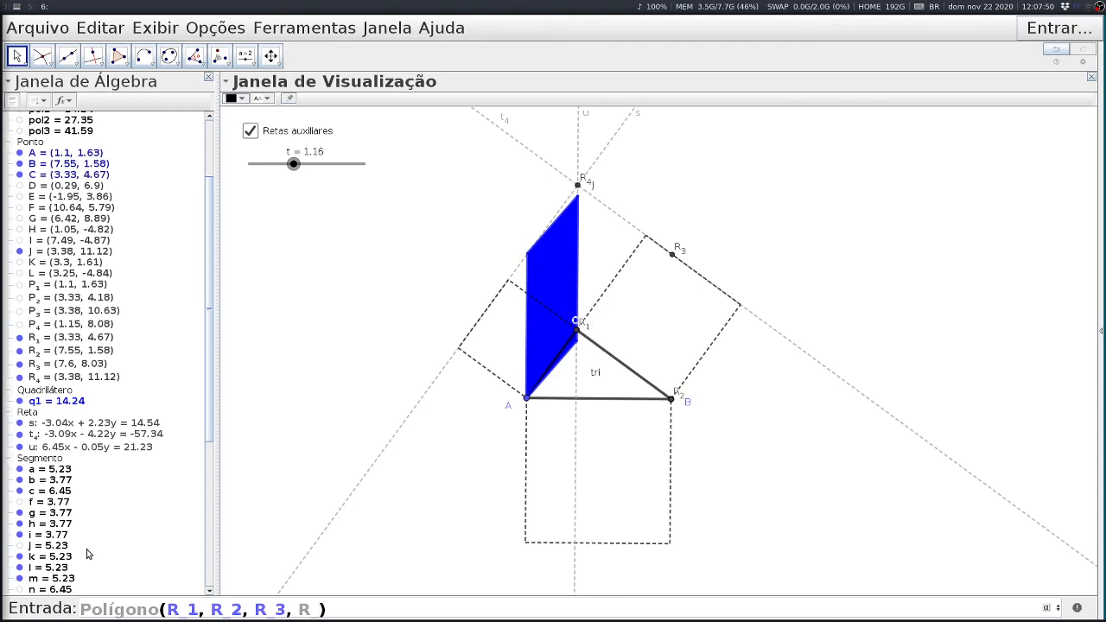
pyautogui.press('Return')
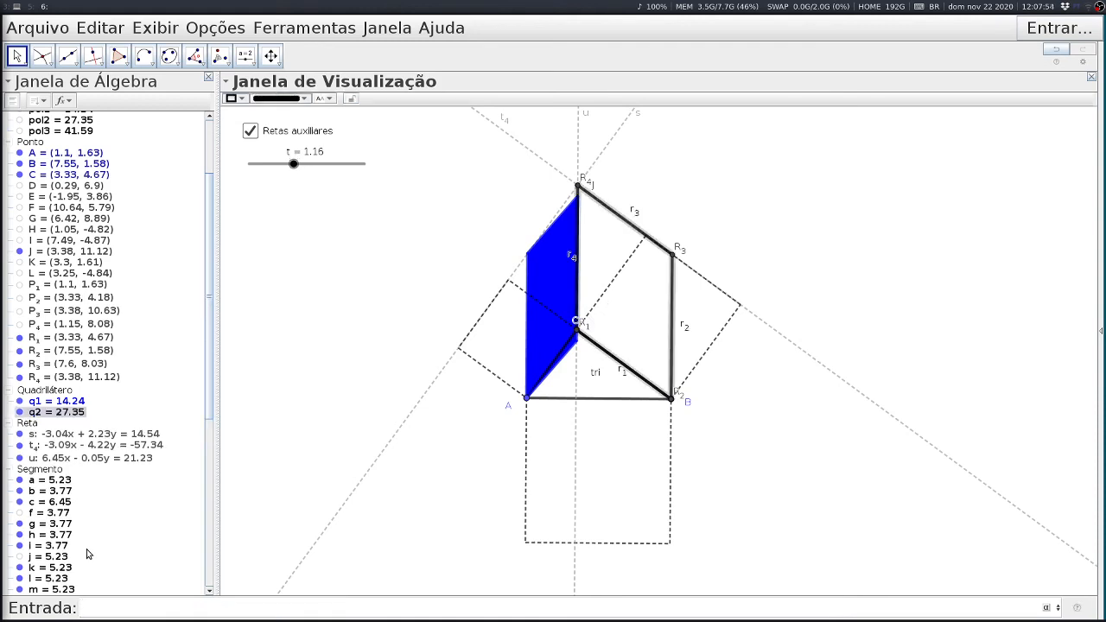
# Step: Fill the new quadrilateral on side BC with fully opaque red, and test its motion with slider t, ending at 0
pyautogui.click(234, 99)
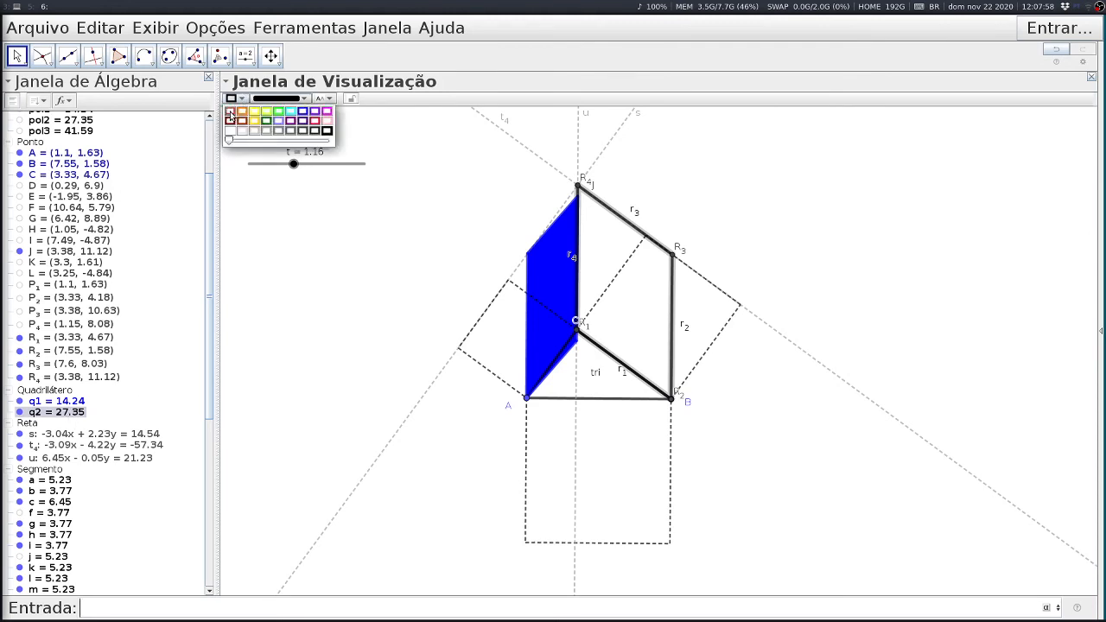
pyautogui.click(230, 119)
pyautogui.moveTo(229, 142); pyautogui.dragTo(334, 143)
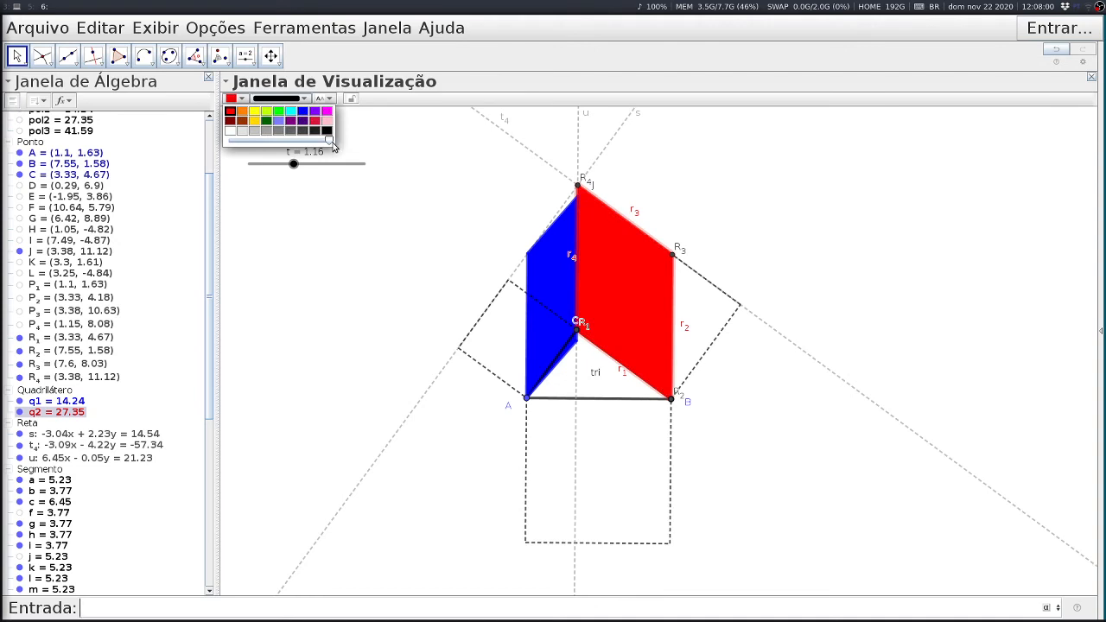
pyautogui.click(310, 217)
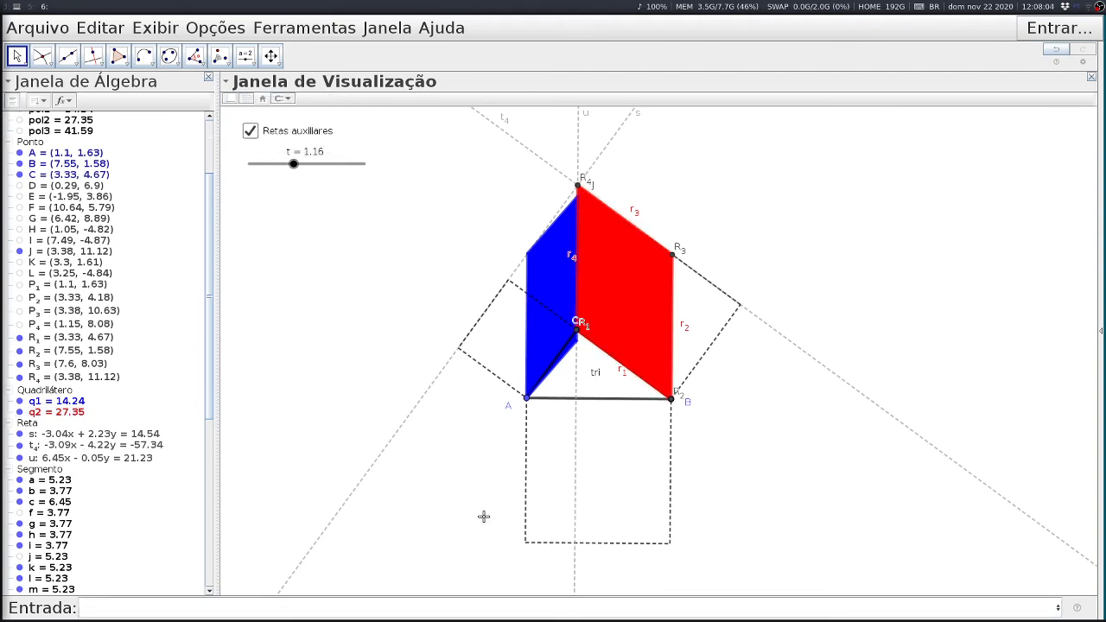
pyautogui.moveTo(296, 167); pyautogui.dragTo(238, 234)
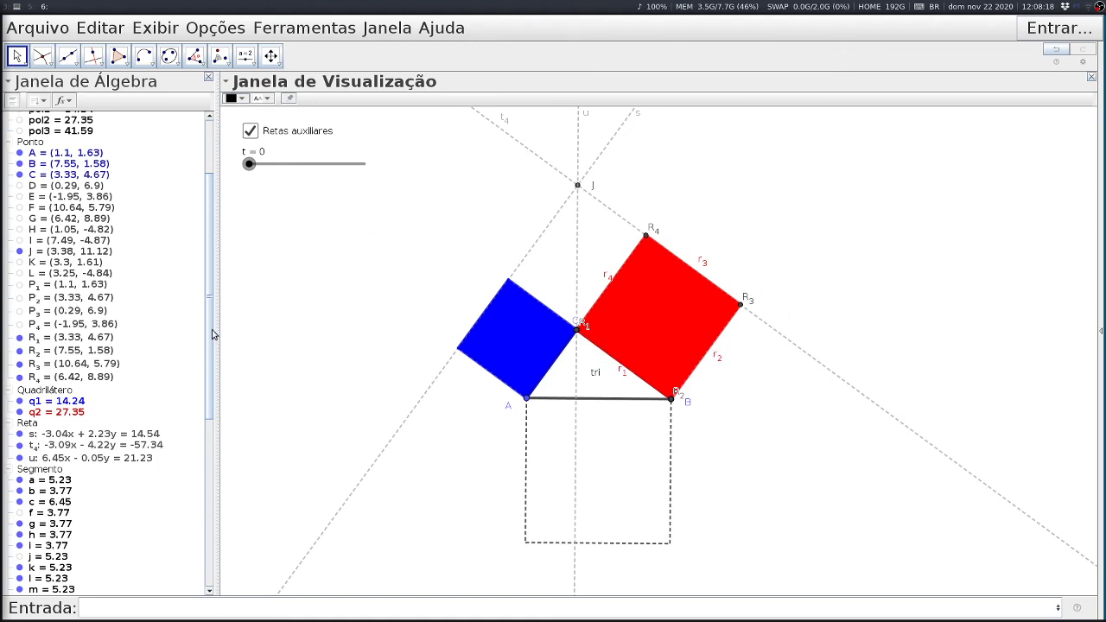
# Step: Hide segments r_1 to r_4 and p_1 to p_4 so the quadrilaterals show without their own edges
pyautogui.moveTo(211, 335); pyautogui.dragTo(215, 508)
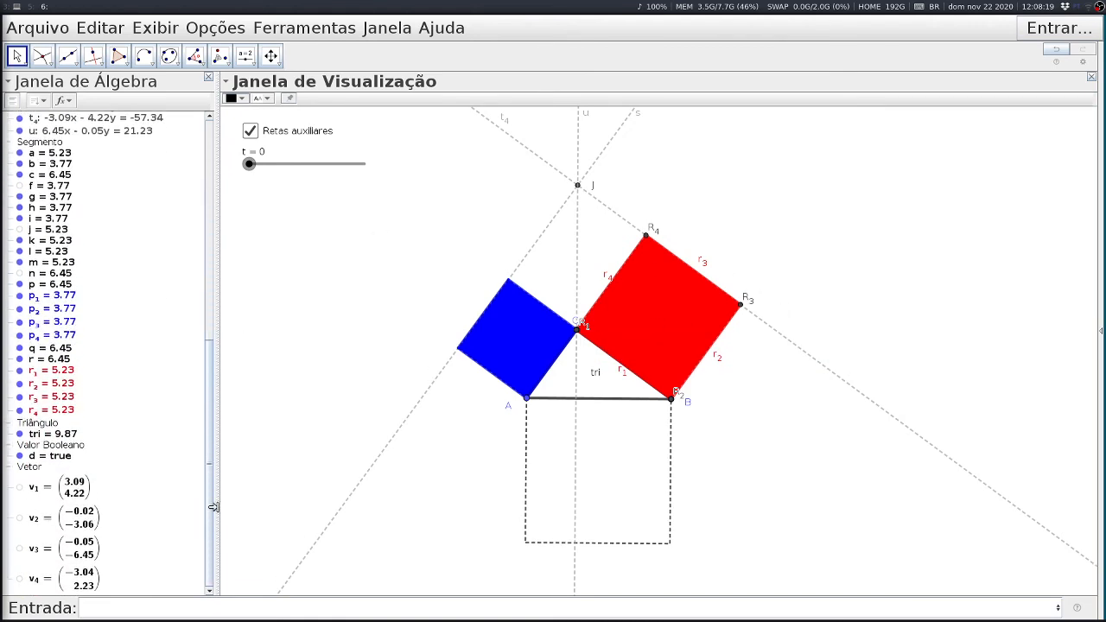
pyautogui.click(22, 373)
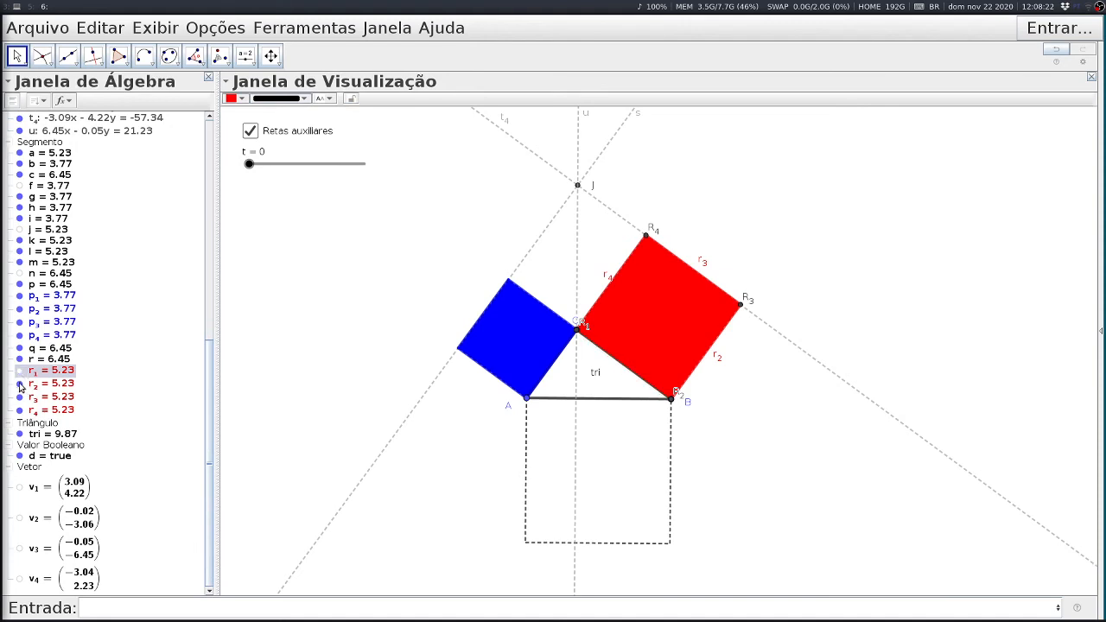
pyautogui.click(20, 384)
pyautogui.click(20, 409)
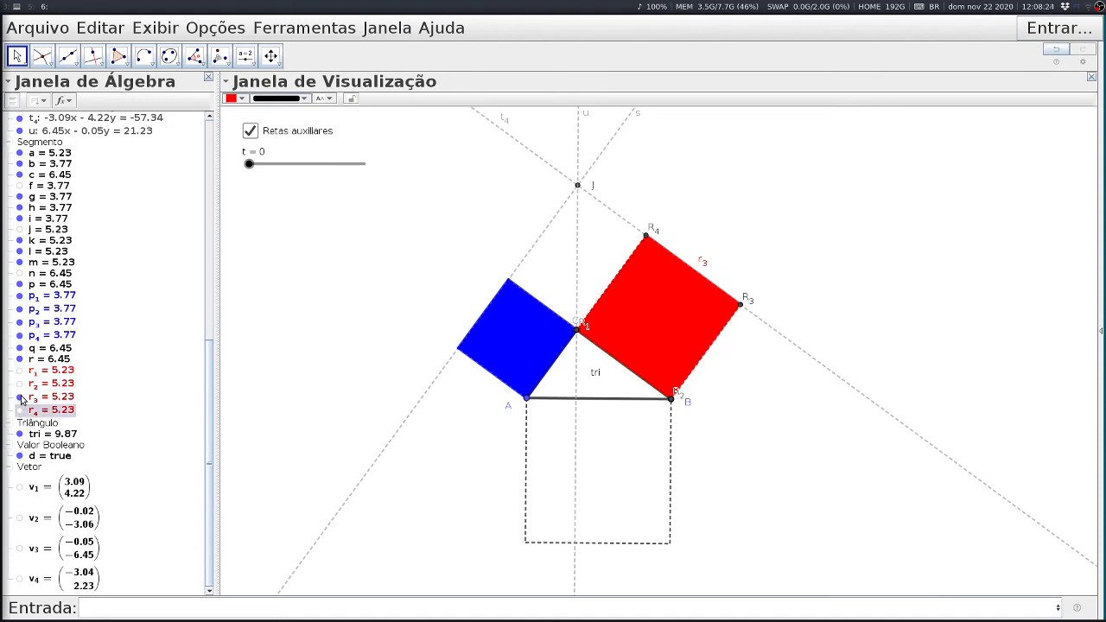
pyautogui.click(20, 398)
pyautogui.click(19, 335)
pyautogui.click(20, 322)
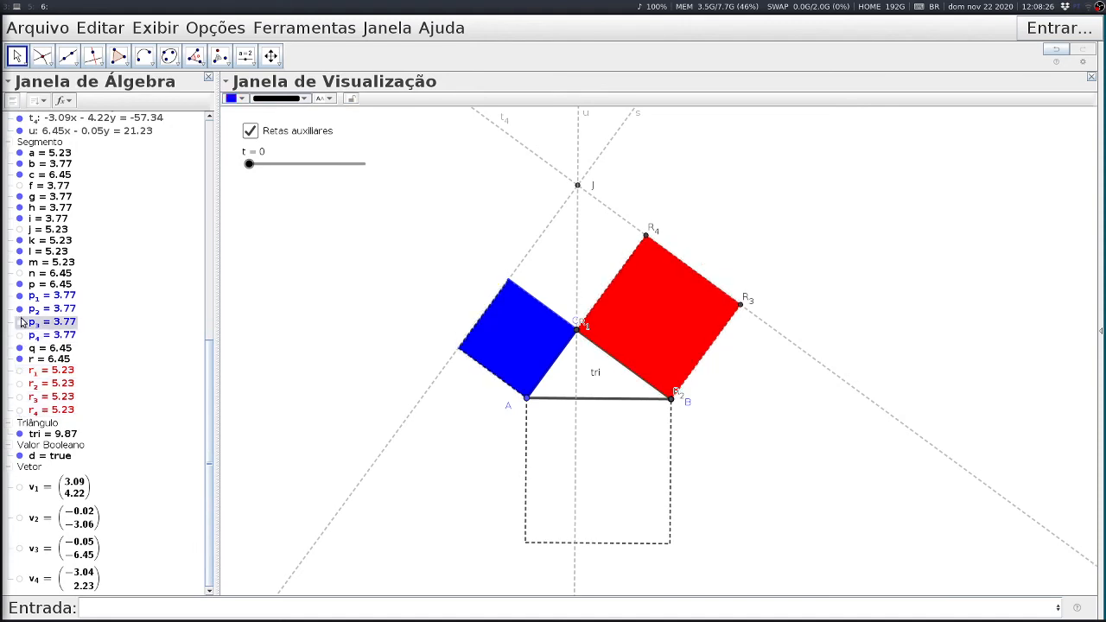
pyautogui.click(19, 308)
pyautogui.click(20, 295)
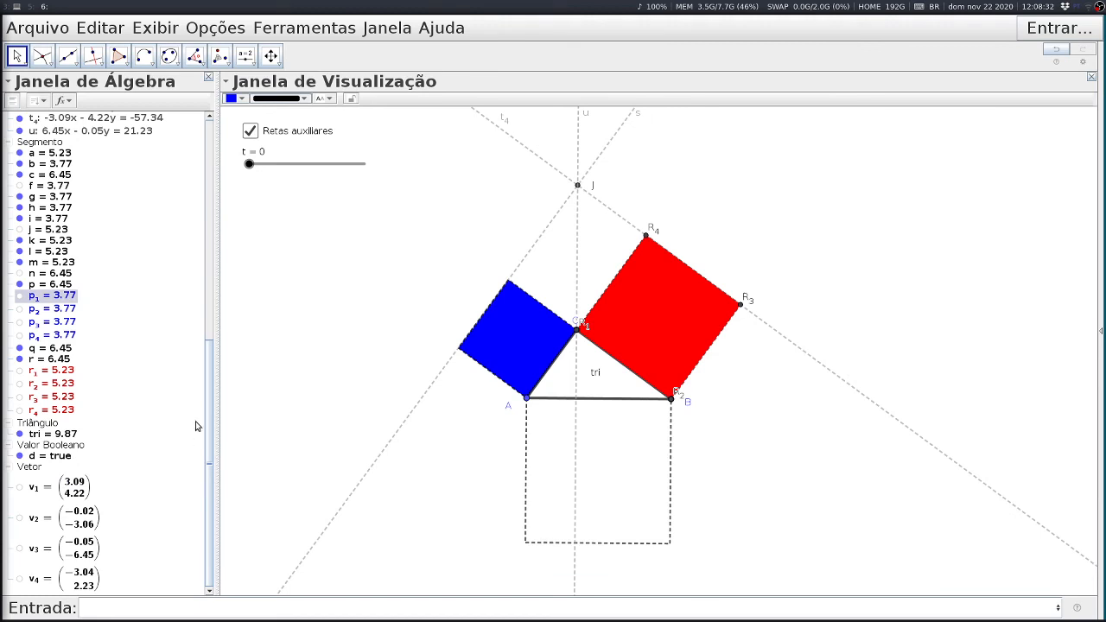
# Step: Set the layer of quadrilateral q2 to 0 in its advanced properties, and close the preferences
pyautogui.scroll(5, 117, 326)
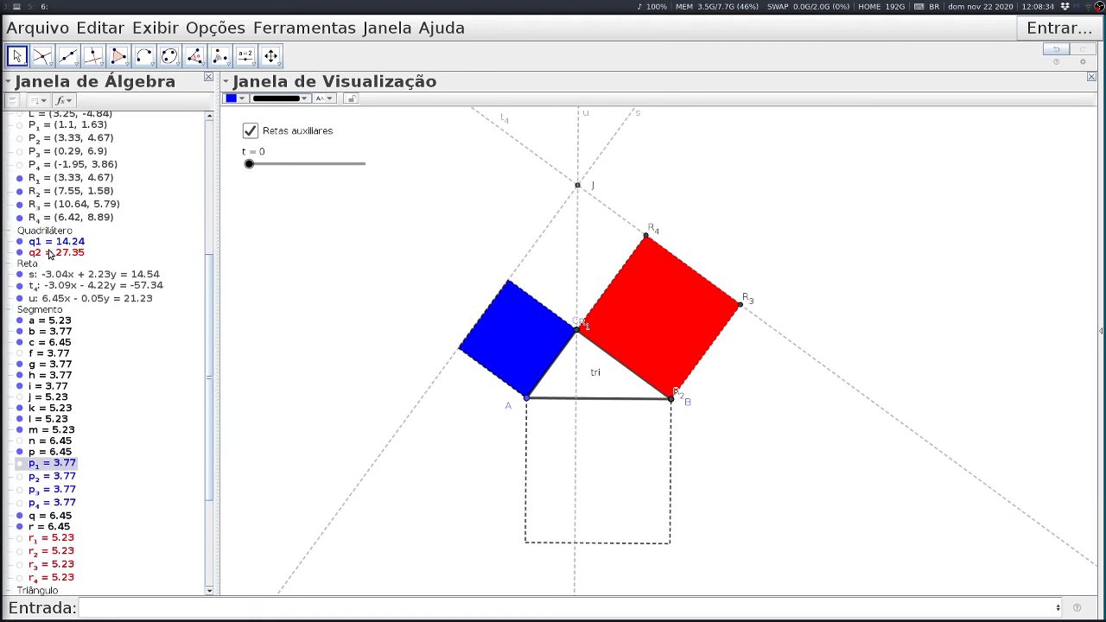
pyautogui.rightClick(50, 253)
pyautogui.click(95, 422)
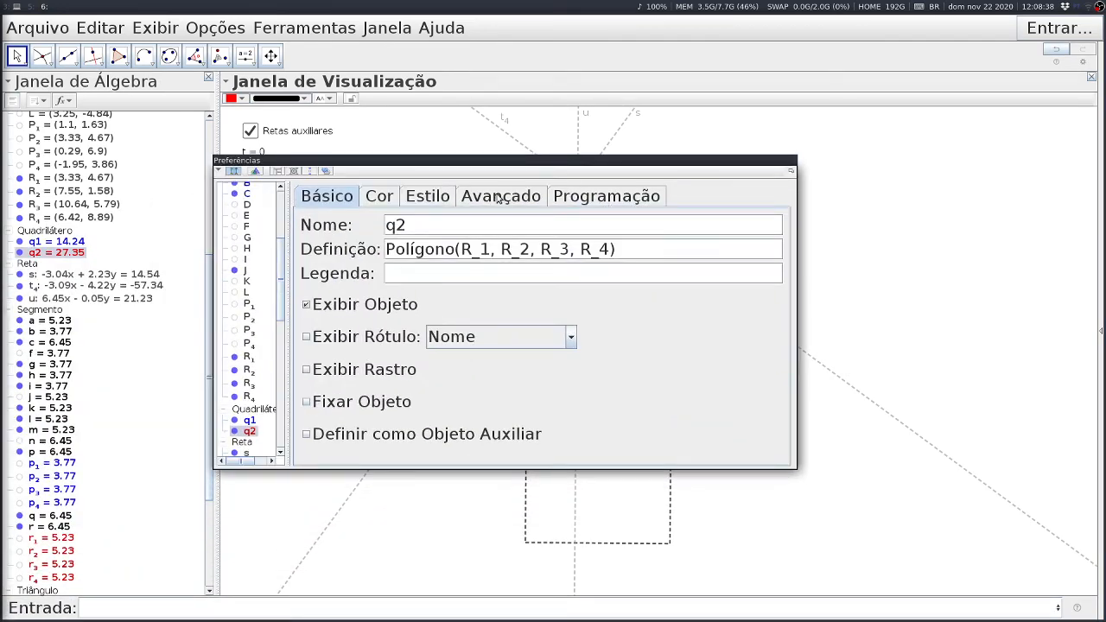
pyautogui.click(500, 197)
pyautogui.click(378, 406)
pyautogui.click(369, 425)
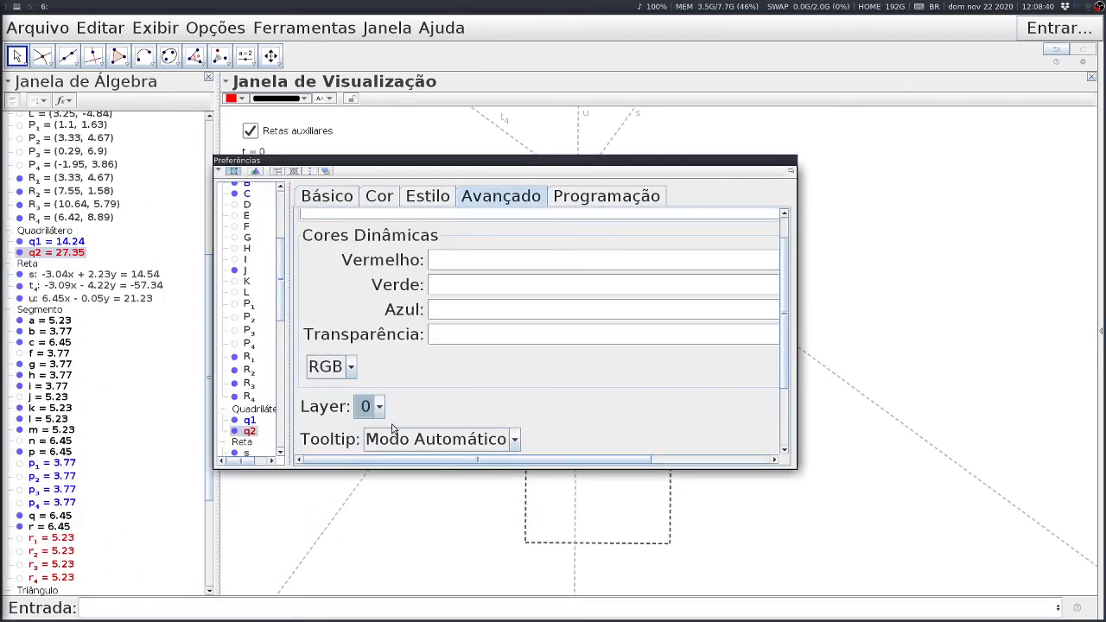
pyautogui.press('super+shift+q')
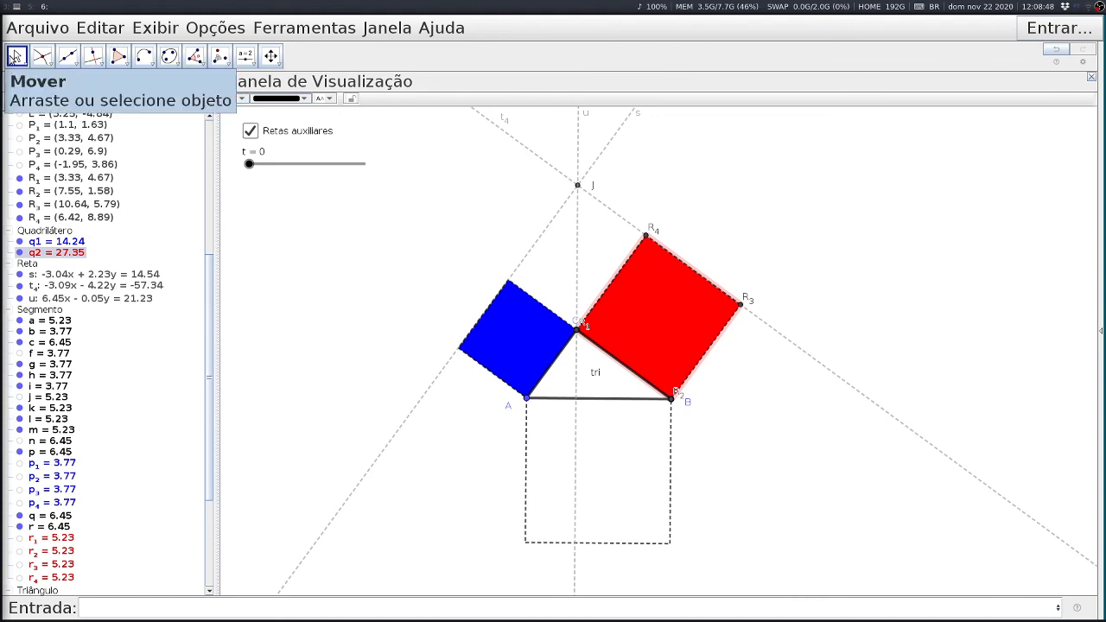
# Step: Test the motion of both quadrilaterals by moving slider t to 3 and back to 0.7
pyautogui.click(280, 204)
pyautogui.moveTo(252, 169); pyautogui.dragTo(381, 202)
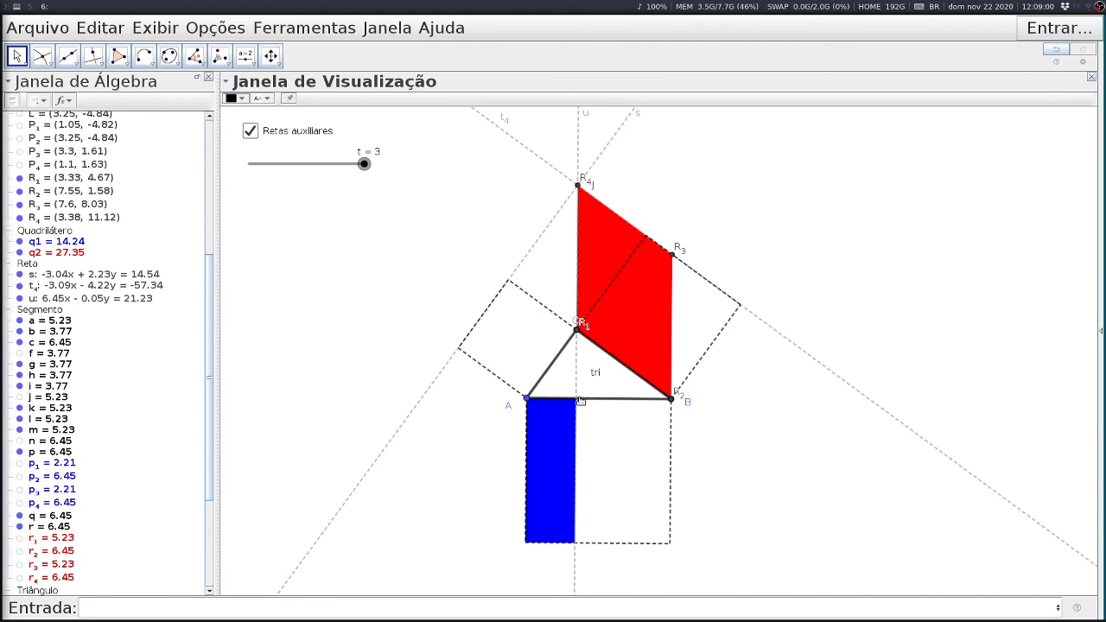
pyautogui.moveTo(363, 164); pyautogui.dragTo(276, 164)
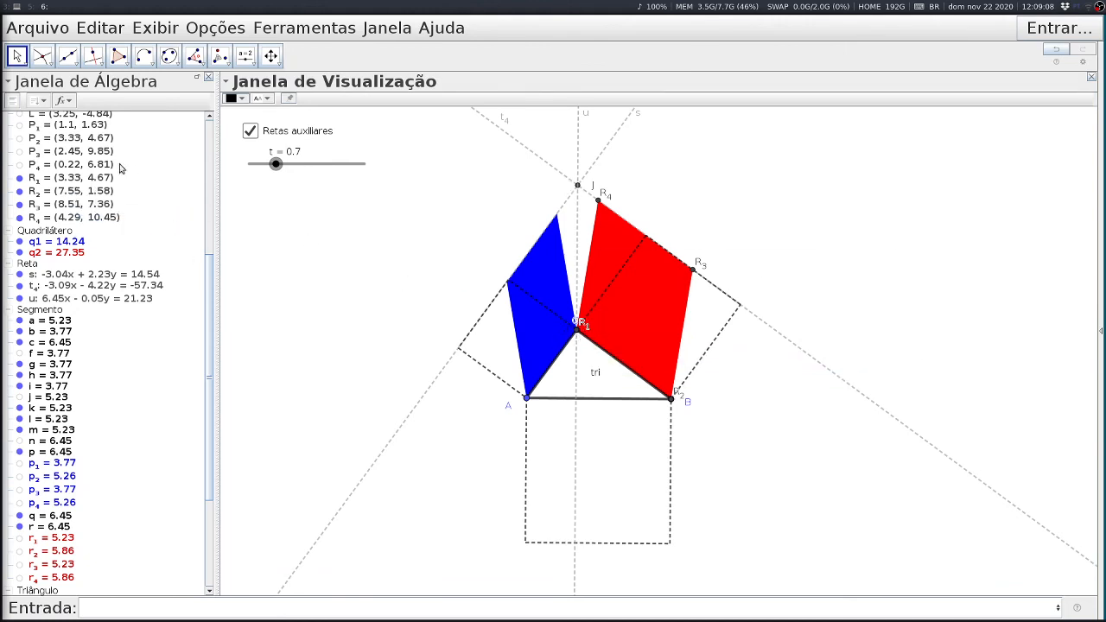
# Step: Add P_2's displacement term + t_2 v_2 to the definitions of points R_1 and R_4, and test with slider t, ending at 0
pyautogui.doubleClick(73, 138)
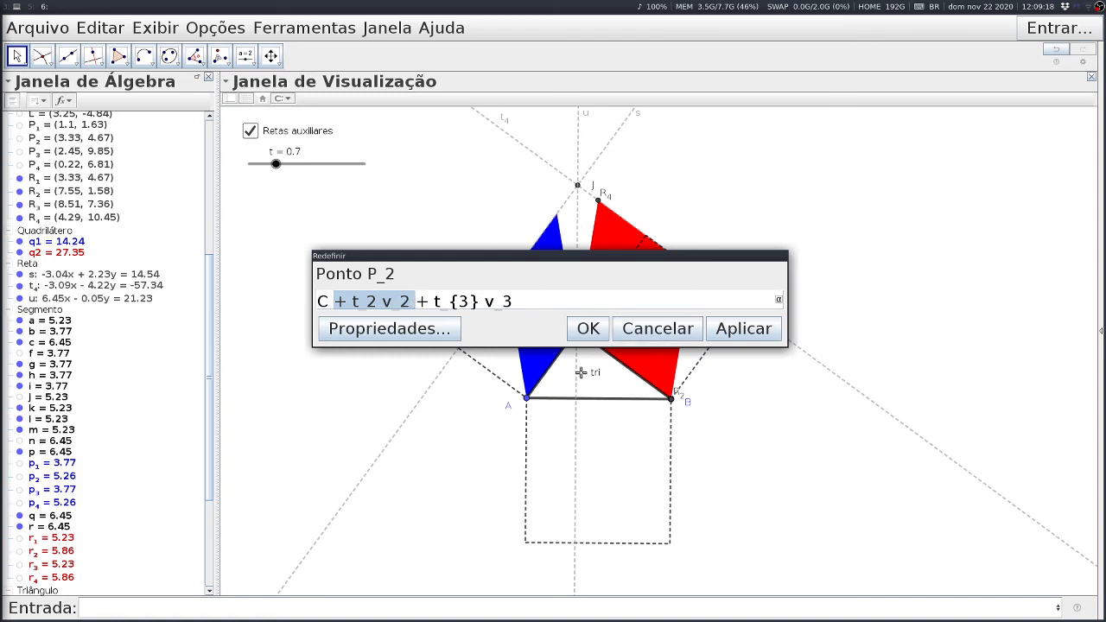
pyautogui.click(677, 334)
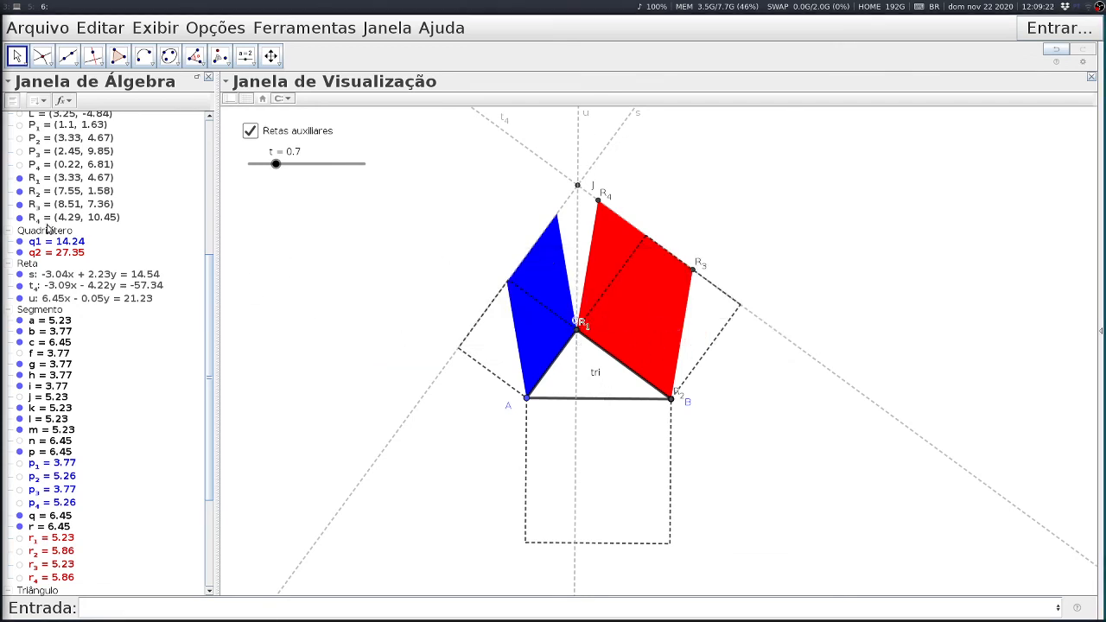
pyautogui.doubleClick(60, 182)
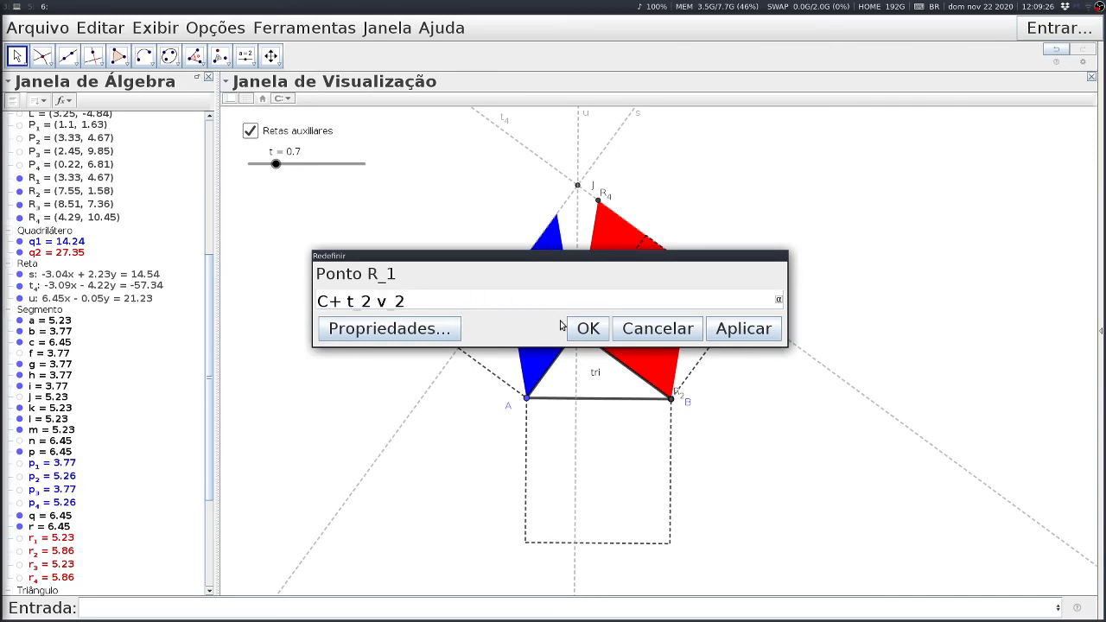
pyautogui.click(588, 328)
pyautogui.doubleClick(61, 217)
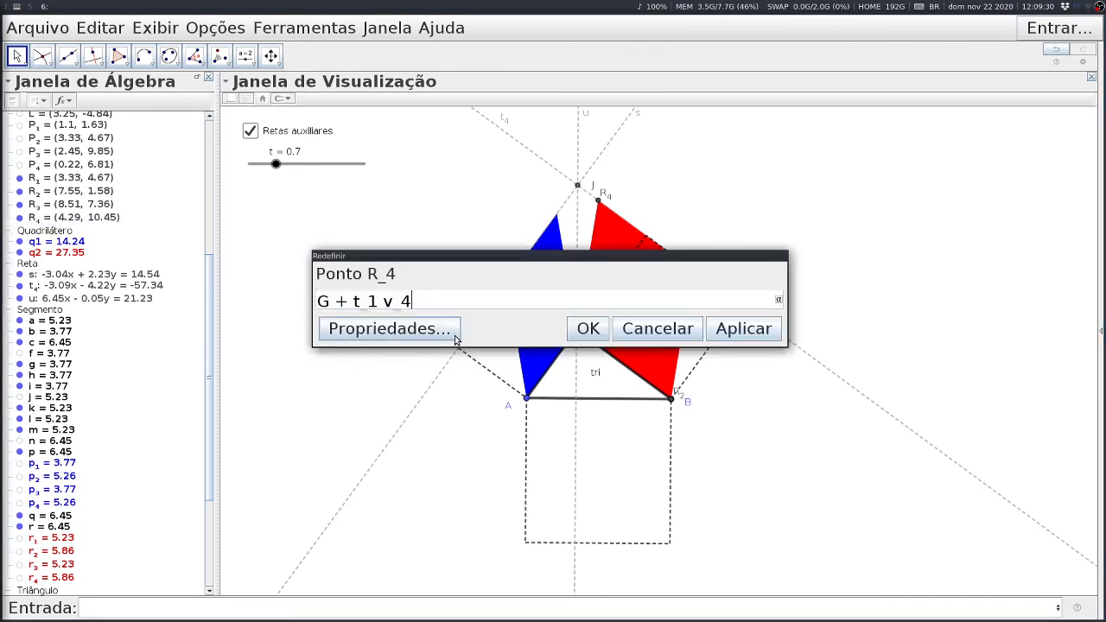
pyautogui.click(587, 333)
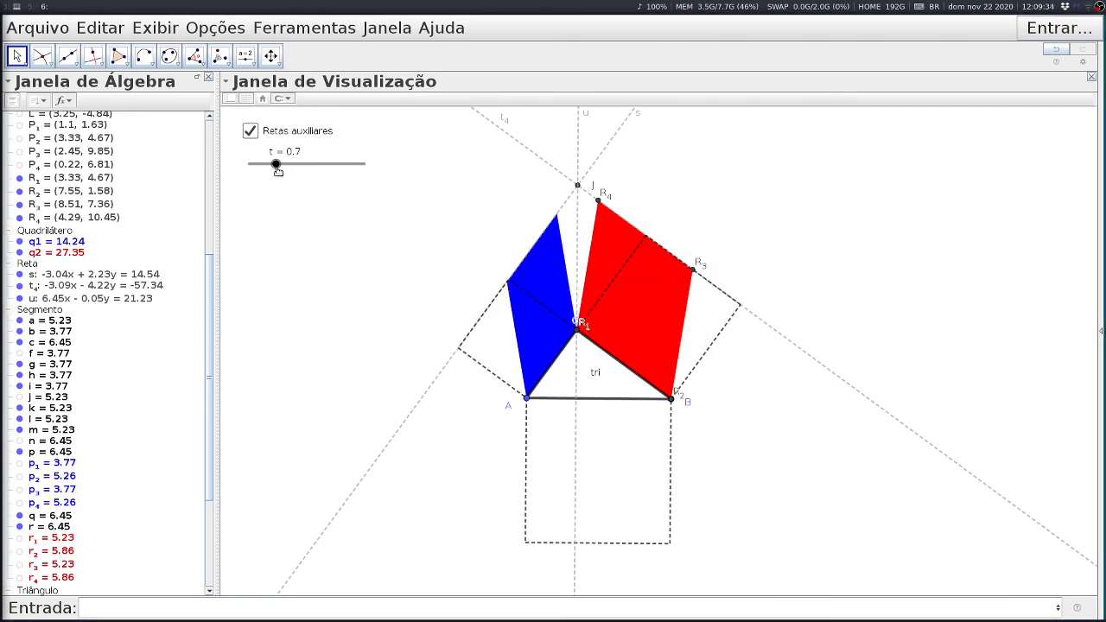
pyautogui.moveTo(277, 171); pyautogui.dragTo(203, 184)
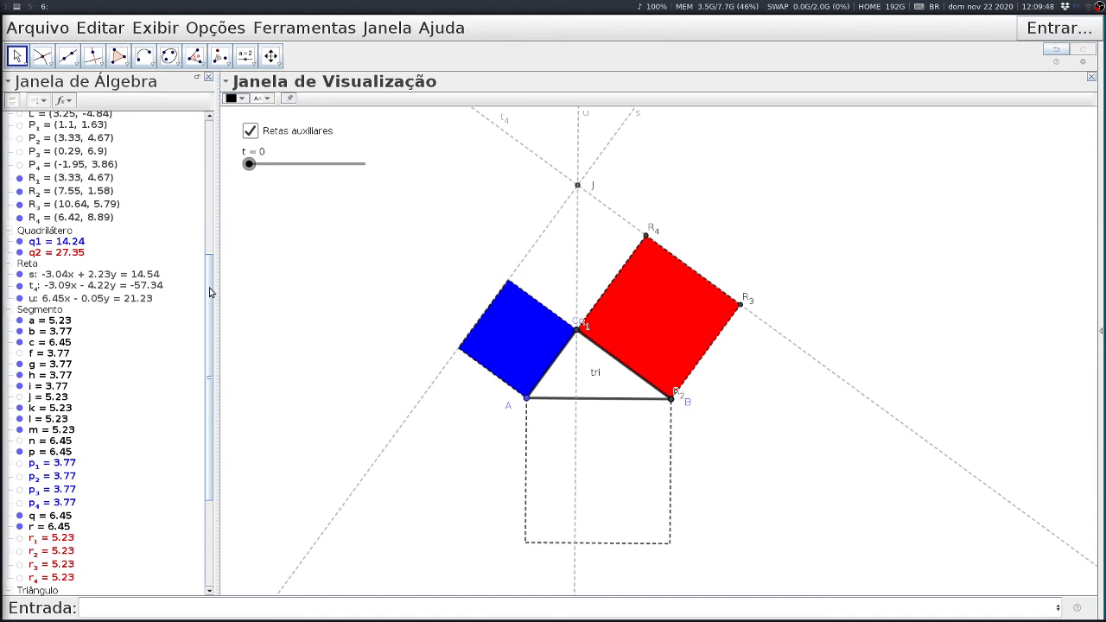
# Step: Copy the term + t_{3} v_3 from P_1's definition and append it to the definitions of points R_1 and R_2
pyautogui.moveTo(210, 293); pyautogui.dragTo(213, 263)
pyautogui.doubleClick(60, 185)
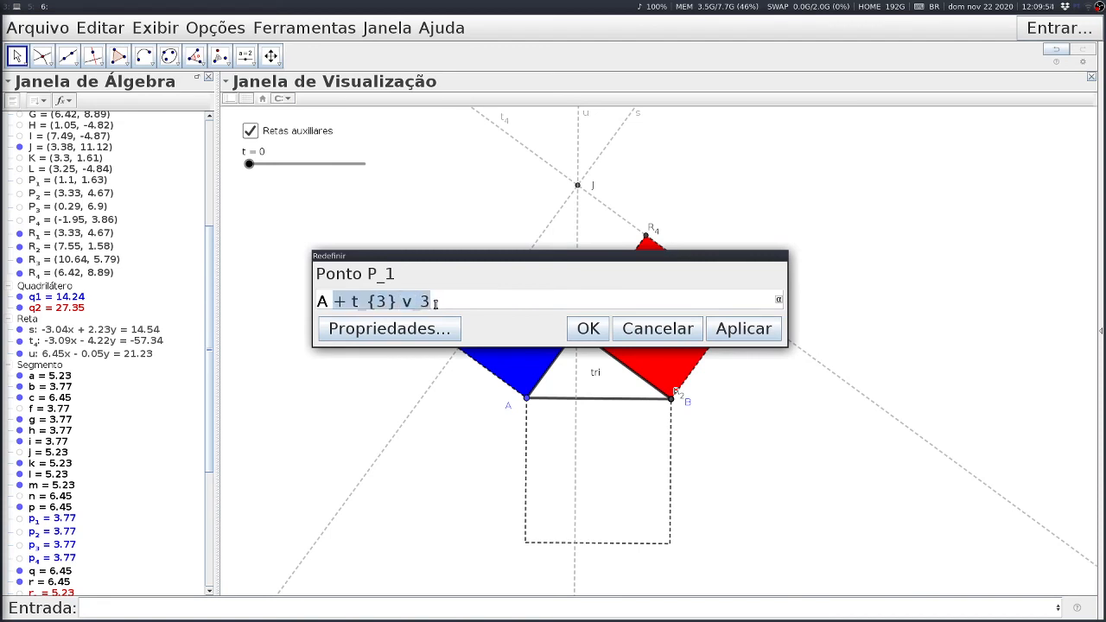
pyautogui.click(584, 334)
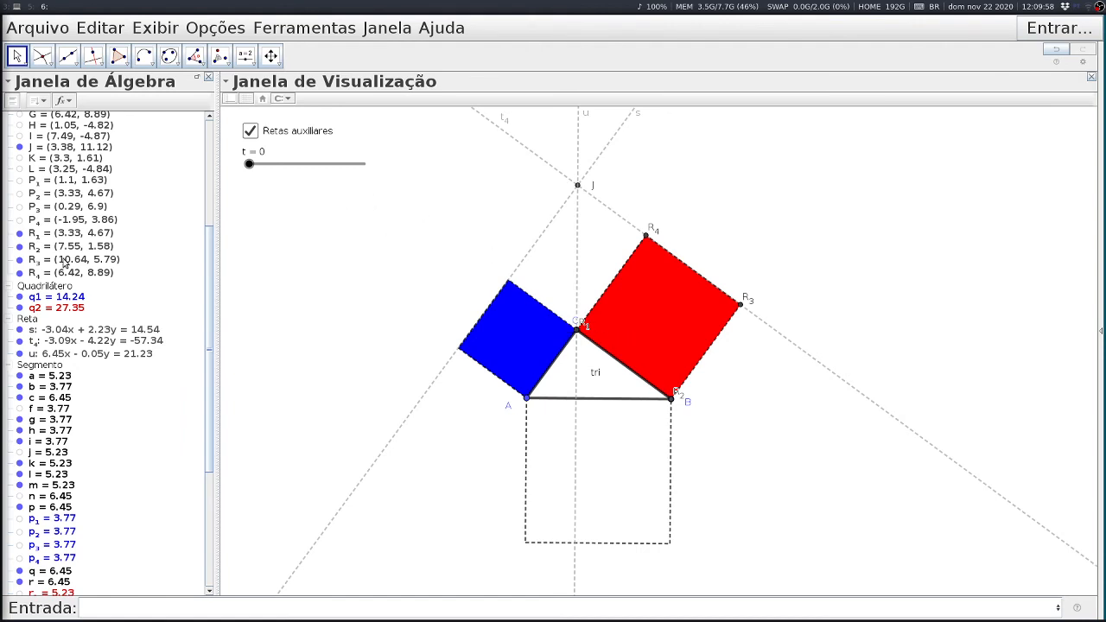
pyautogui.doubleClick(76, 237)
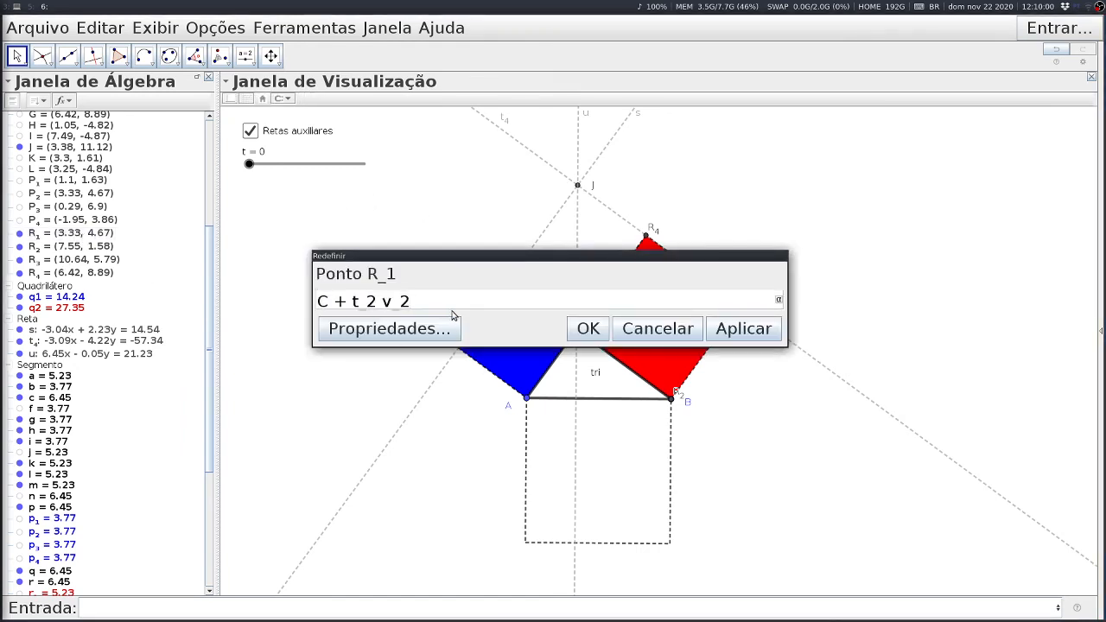
pyautogui.press('Return')
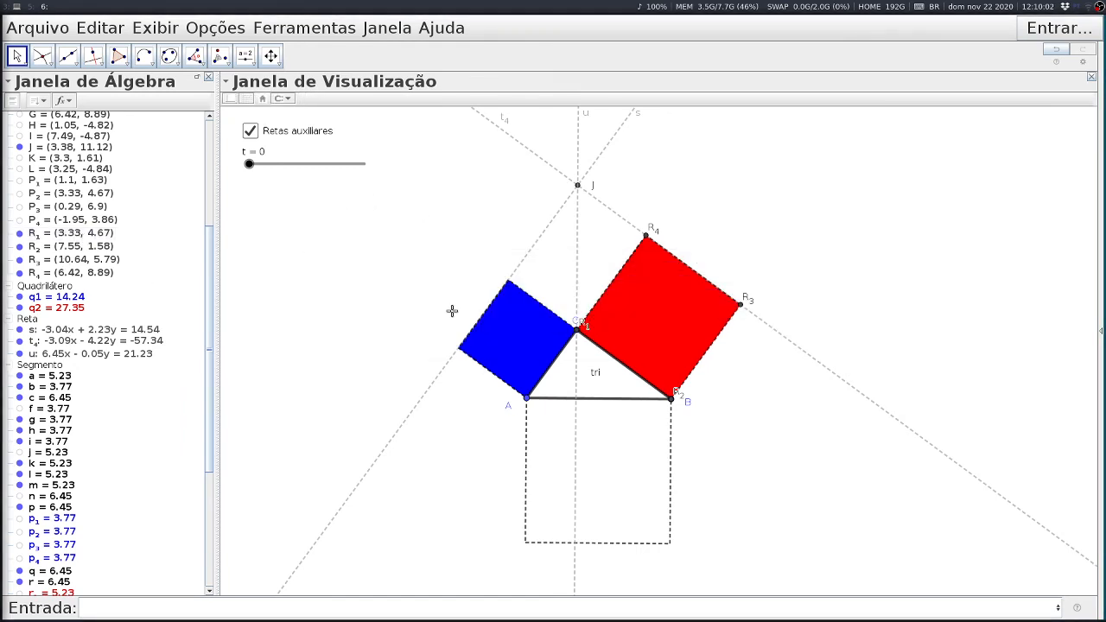
pyautogui.doubleClick(78, 249)
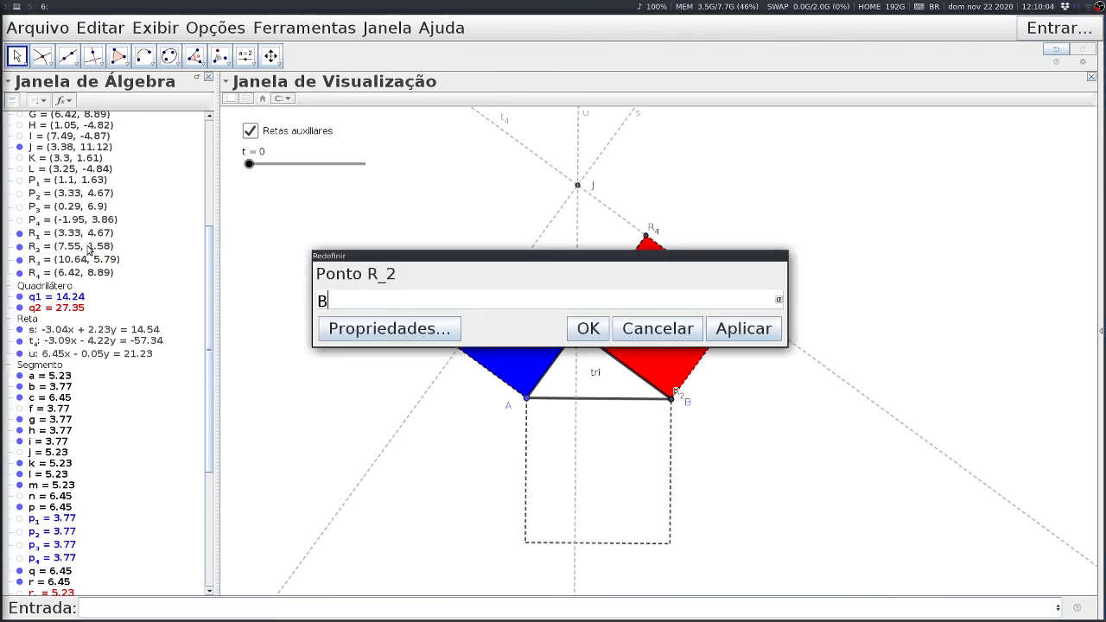
pyautogui.press('Return')
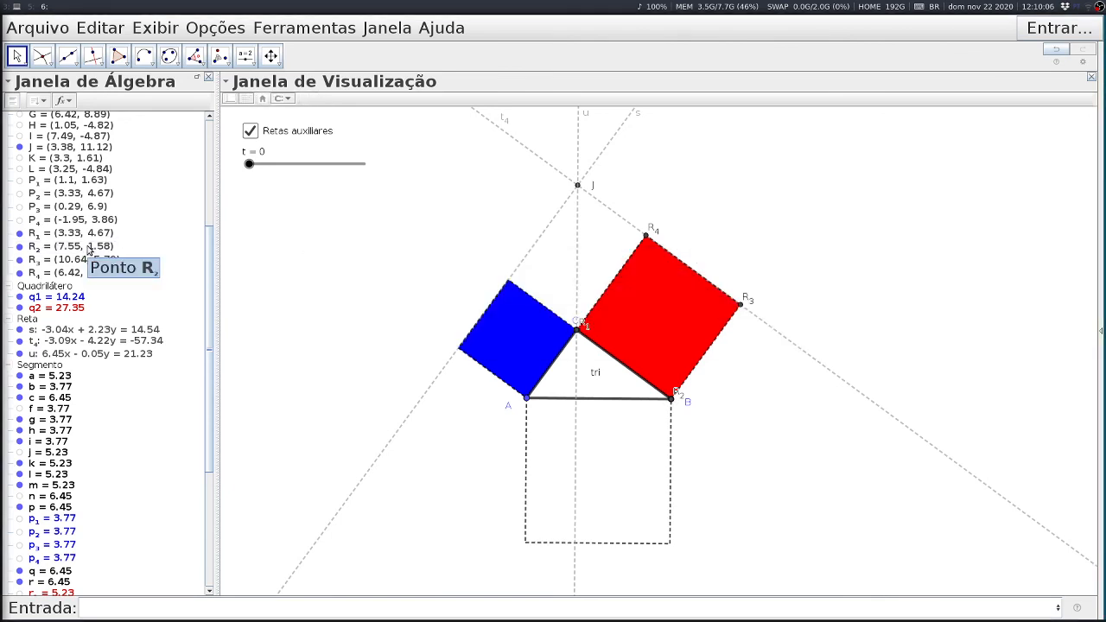
# Step: Append + t_{3} v_3 to the definitions of points R_3 and R_4, and test the motion with slider t, ending at 0
pyautogui.doubleClick(79, 262)
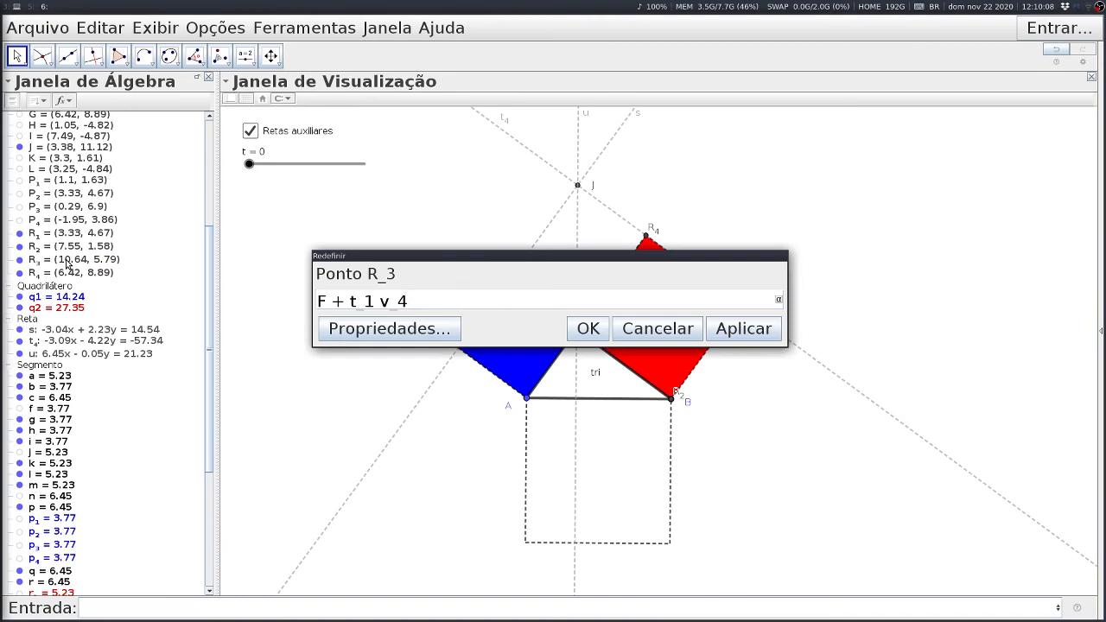
pyautogui.press('Return')
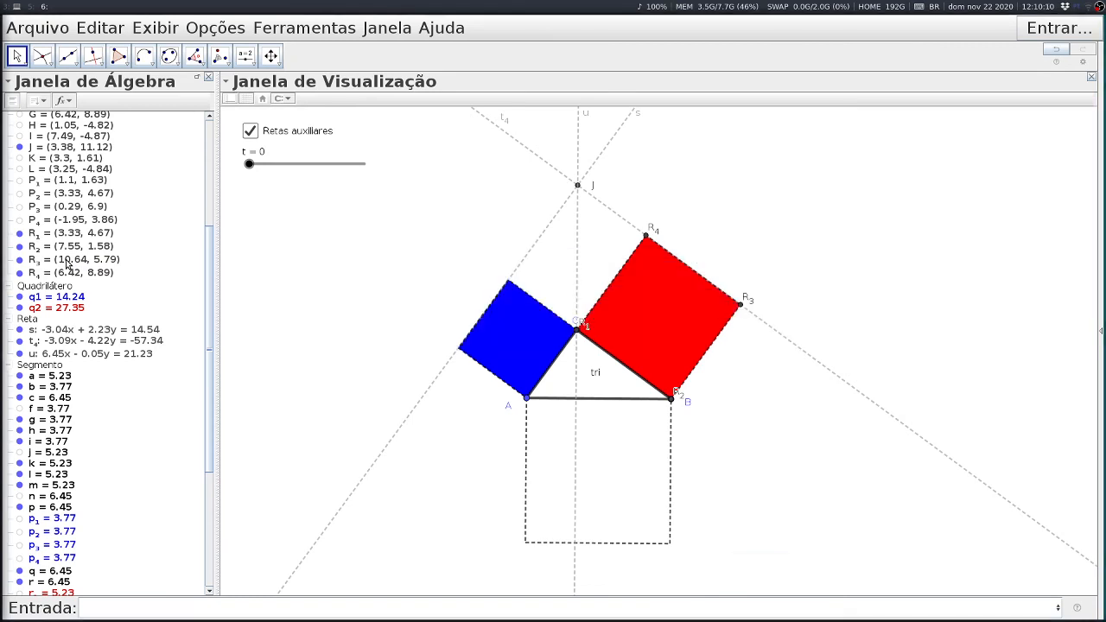
pyautogui.doubleClick(67, 275)
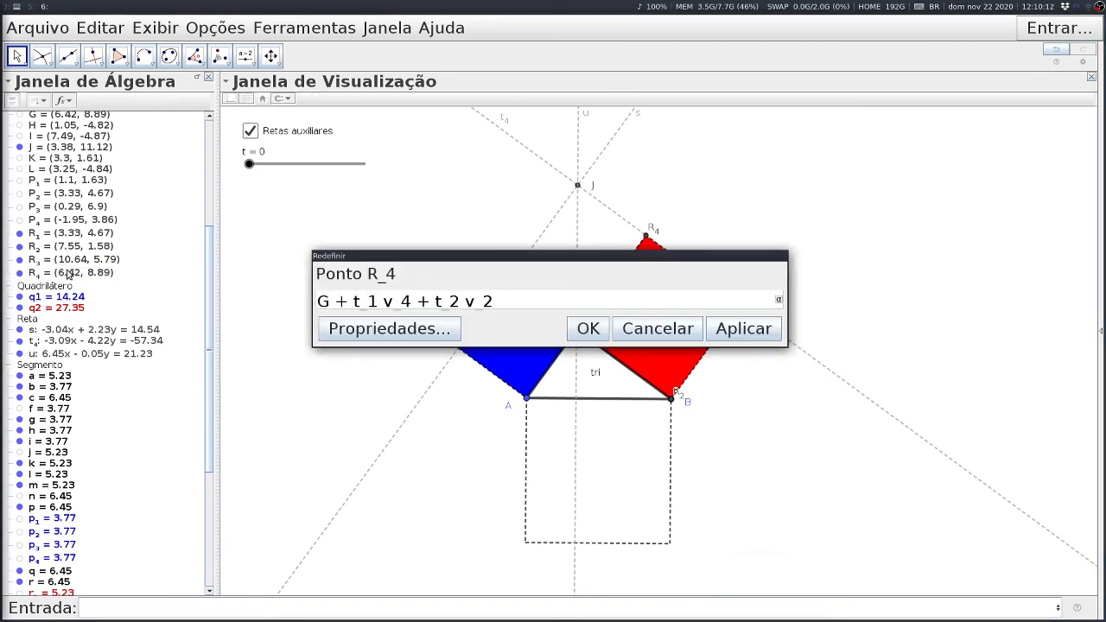
pyautogui.write('+ t_{3} v_3')
pyautogui.press('Return')
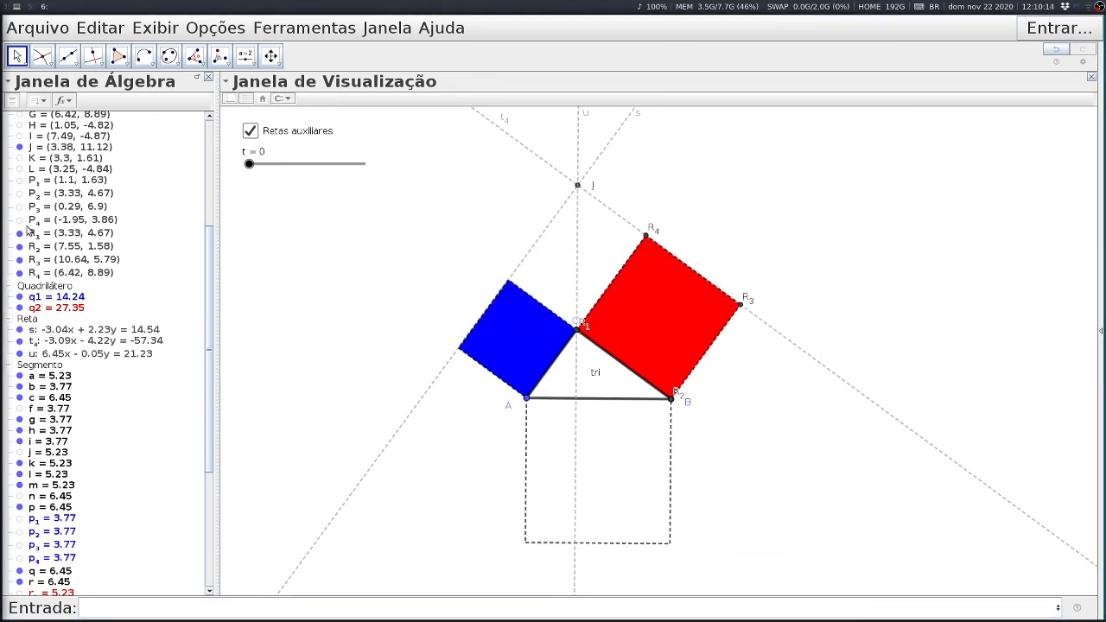
pyautogui.moveTo(250, 167)
pyautogui.mouseDown()
pyautogui.moveTo(353, 163)
pyautogui.moveTo(229, 170)
pyautogui.mouseUp()
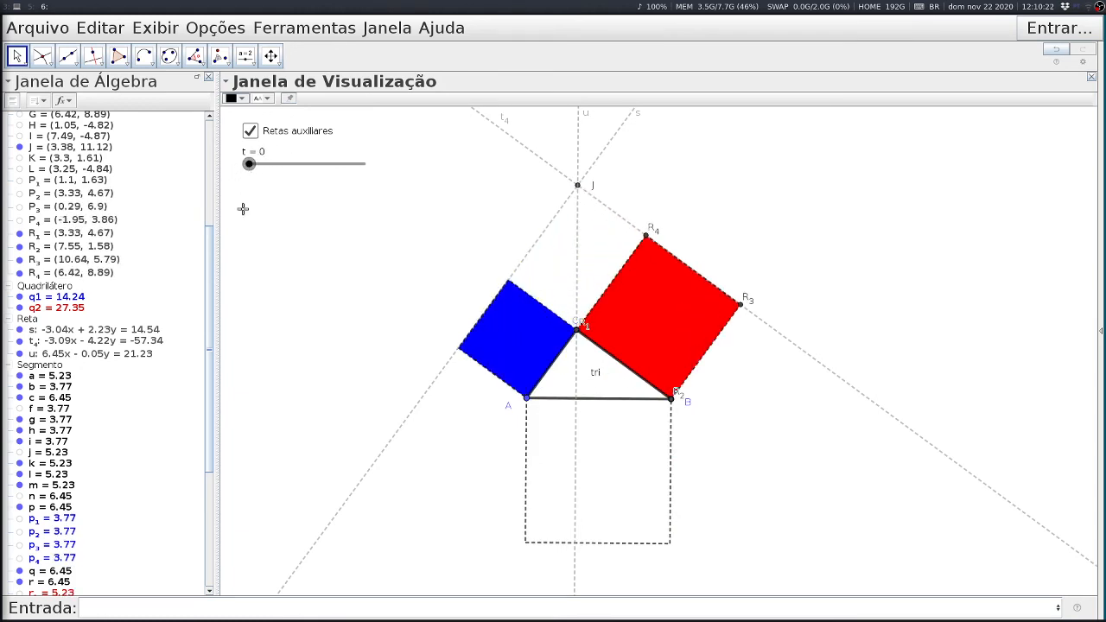
# Step: Hide points R_1 to R_4 and intersection point J
pyautogui.click(18, 235)
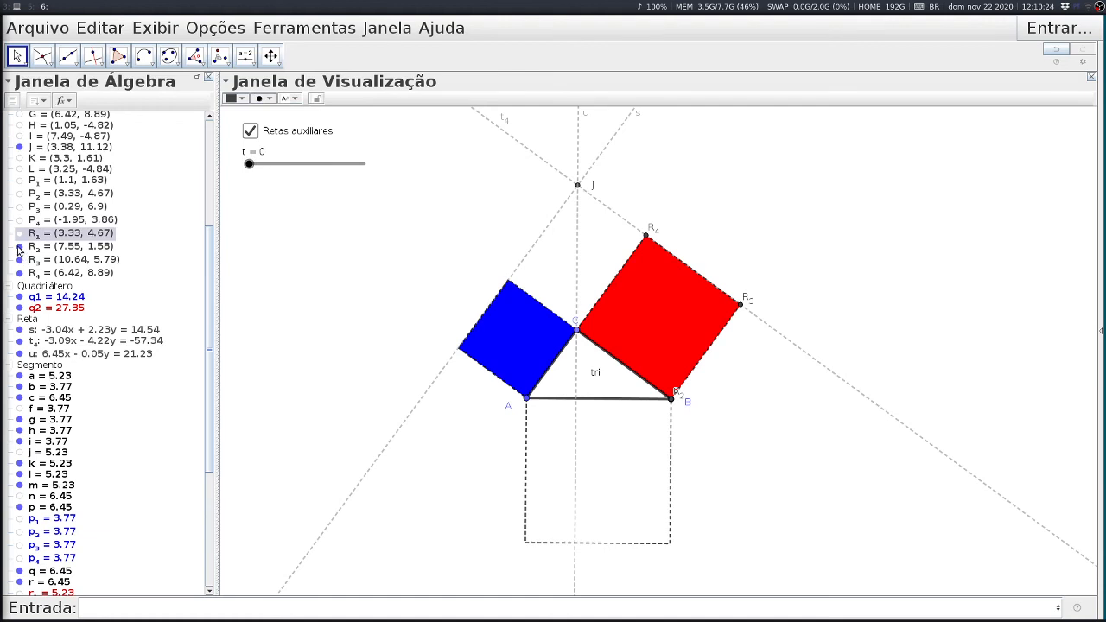
pyautogui.click(19, 248)
pyautogui.click(19, 260)
pyautogui.click(19, 273)
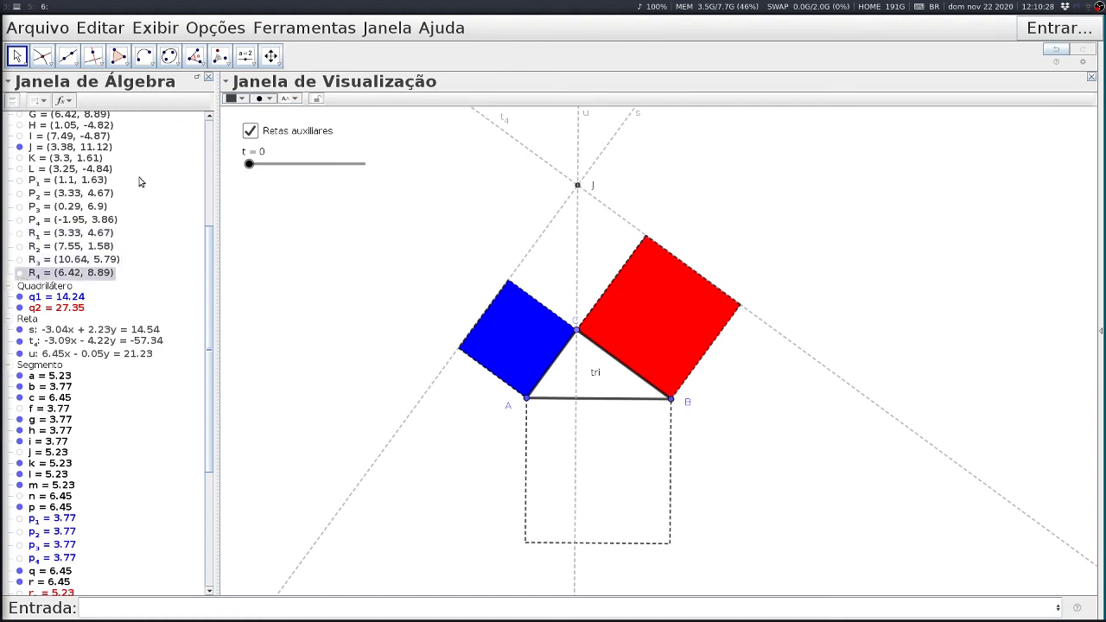
pyautogui.click(19, 148)
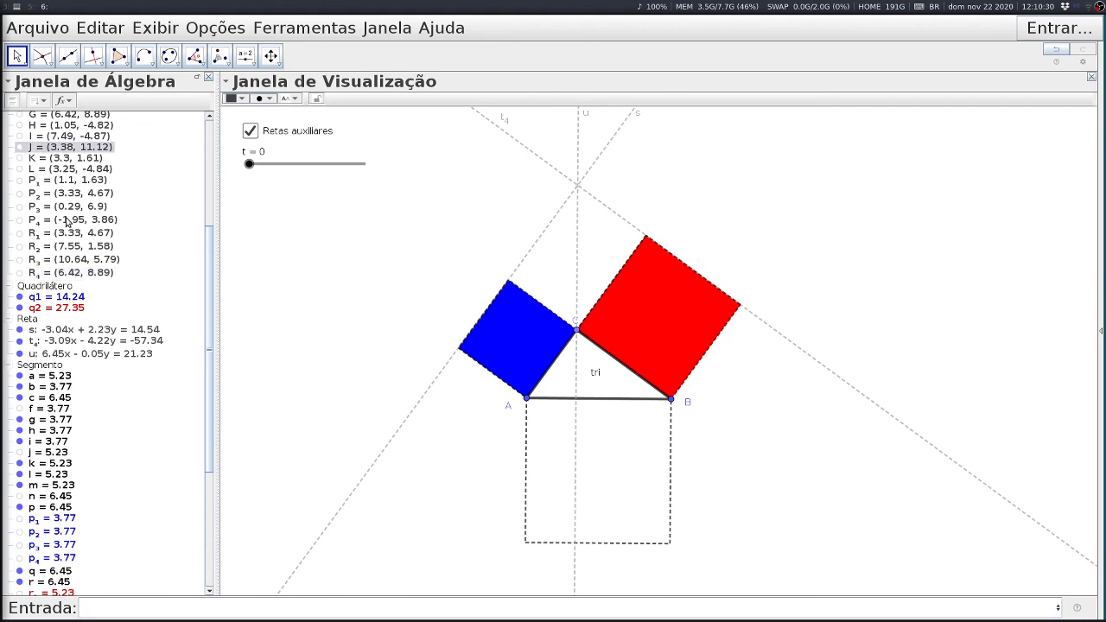
# Step: Start the animation of slider t and hide the label of triangle tri
pyautogui.rightClick(249, 164)
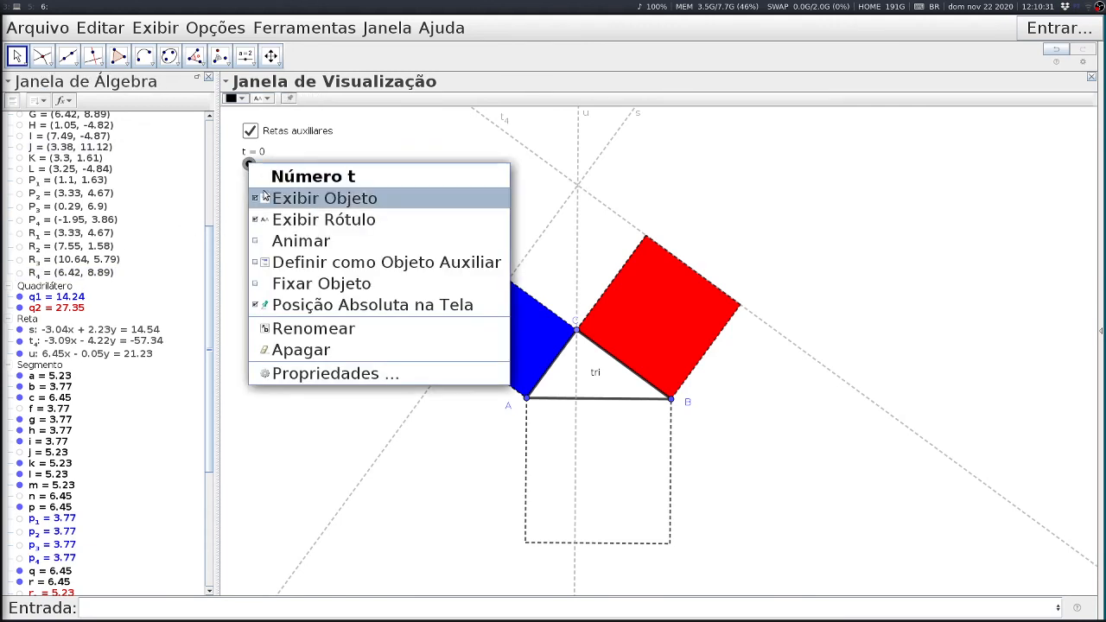
pyautogui.click(283, 243)
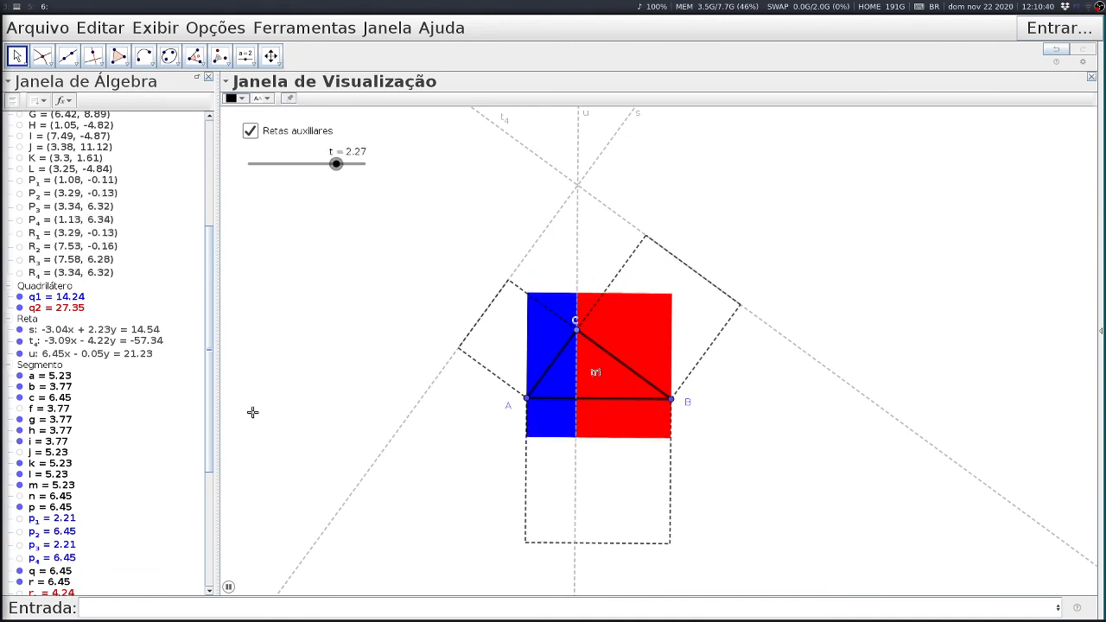
pyautogui.moveTo(212, 375); pyautogui.dragTo(211, 484)
pyautogui.rightClick(64, 442)
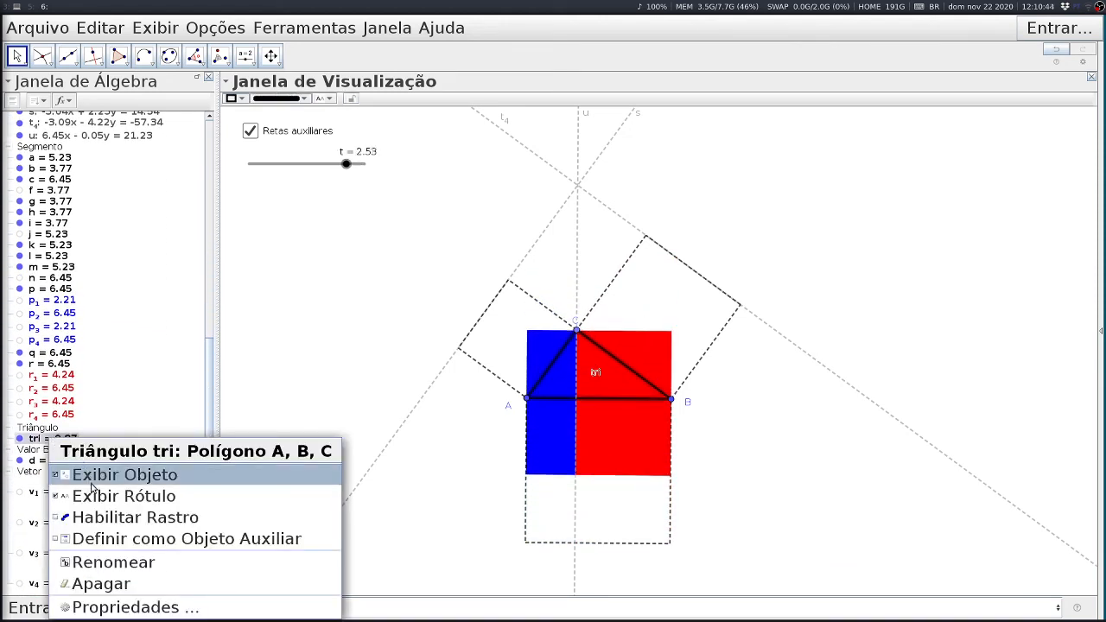
pyautogui.click(61, 496)
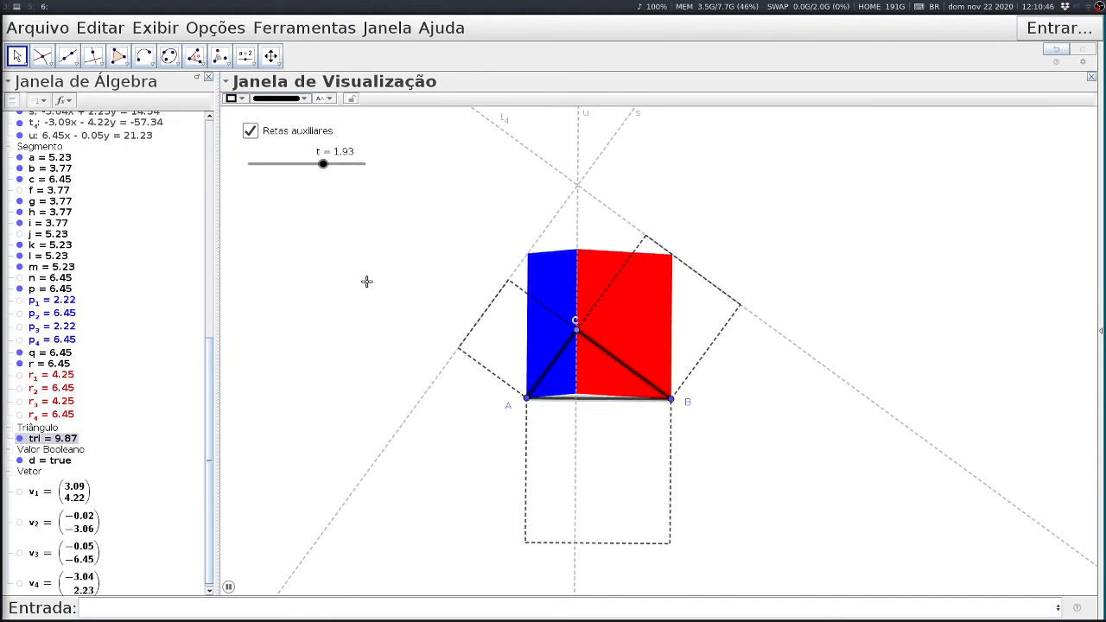
pyautogui.click(343, 285)
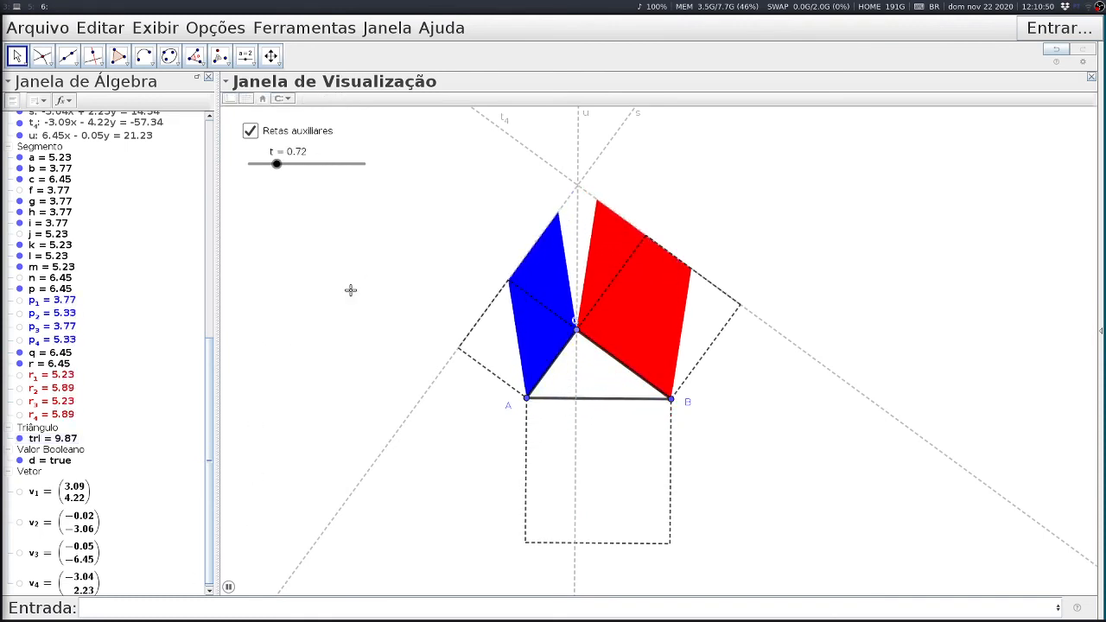
# Step: Reshape the right triangle by moving vertices A, B and C while the animation runs, finishing with C closer to A
pyautogui.moveTo(673, 403); pyautogui.dragTo(768, 494)
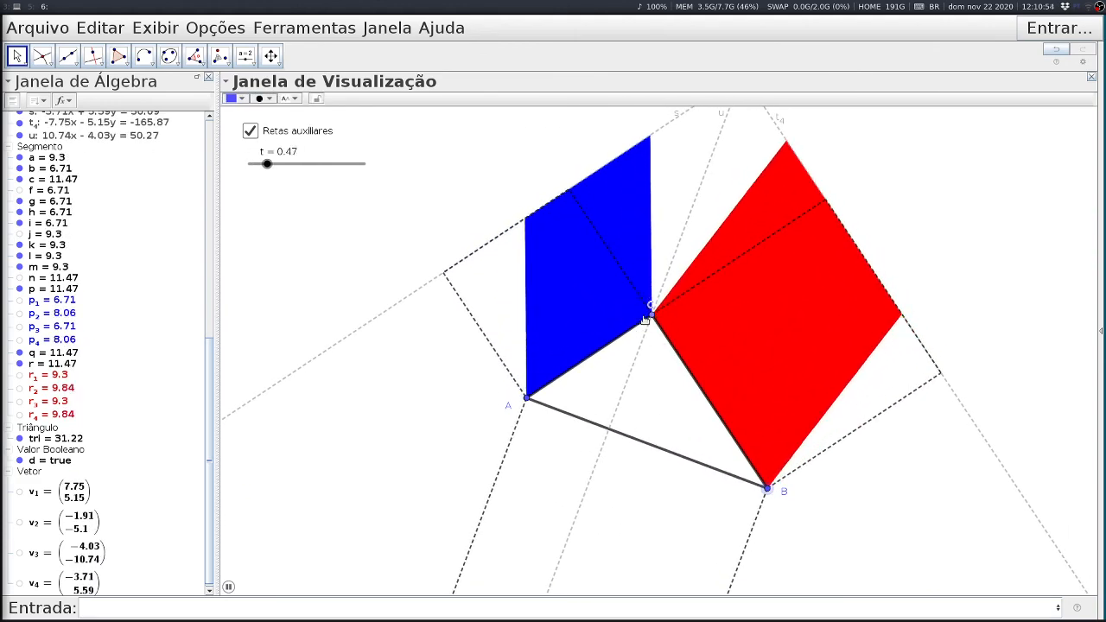
pyautogui.moveTo(652, 315); pyautogui.dragTo(707, 383)
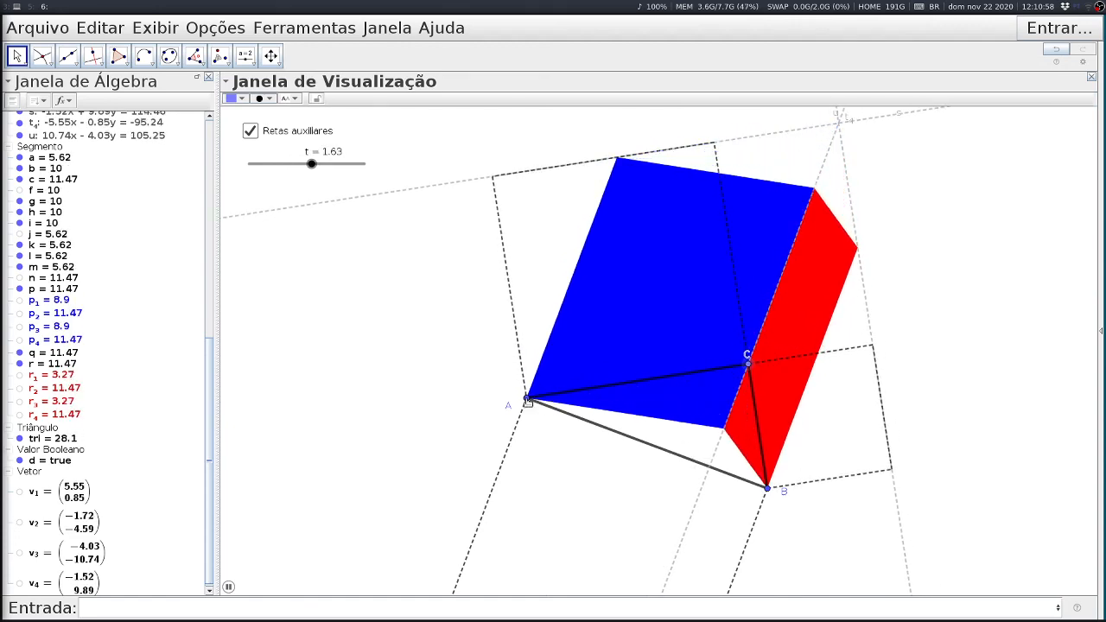
pyautogui.moveTo(527, 398); pyautogui.dragTo(617, 477)
pyautogui.moveTo(728, 437); pyautogui.dragTo(700, 412)
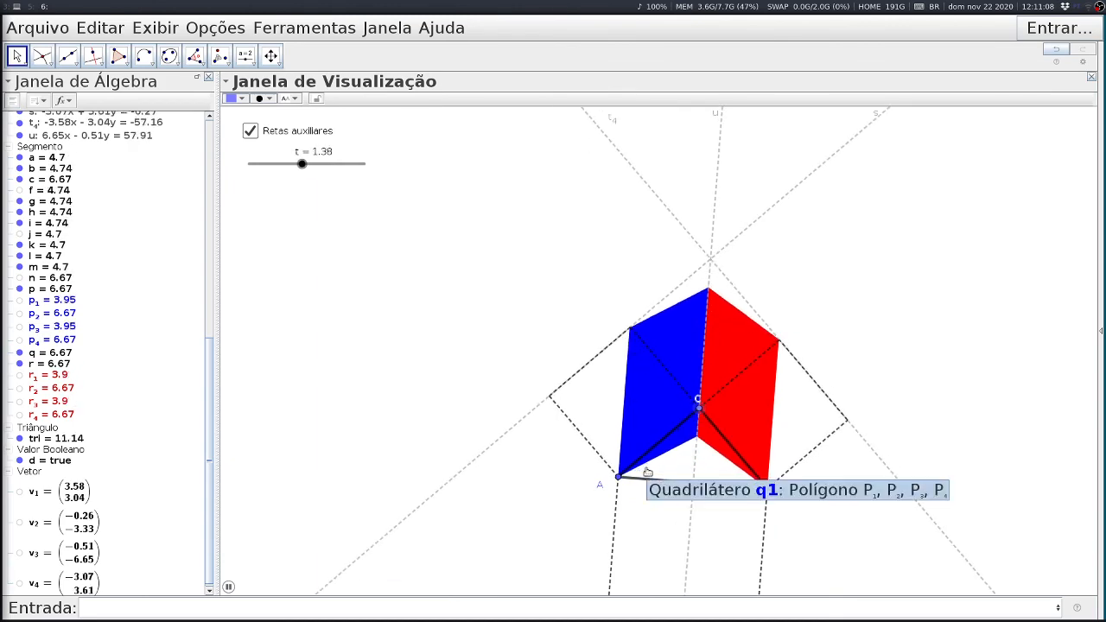
pyautogui.moveTo(764, 481); pyautogui.dragTo(732, 385)
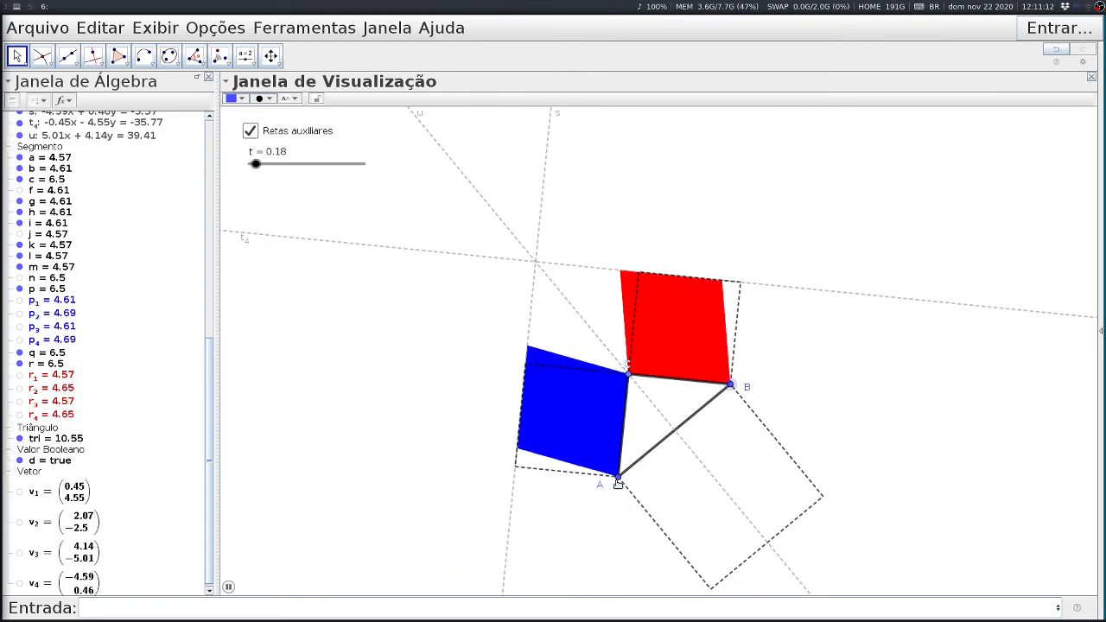
pyautogui.moveTo(619, 478); pyautogui.dragTo(542, 391)
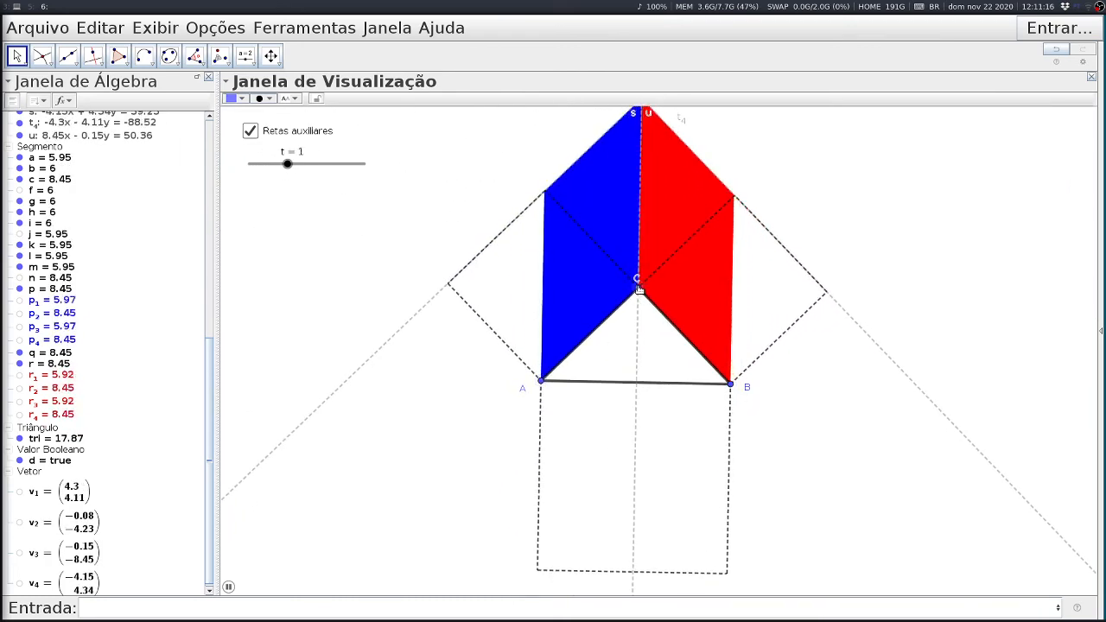
pyautogui.moveTo(634, 292); pyautogui.dragTo(587, 321)
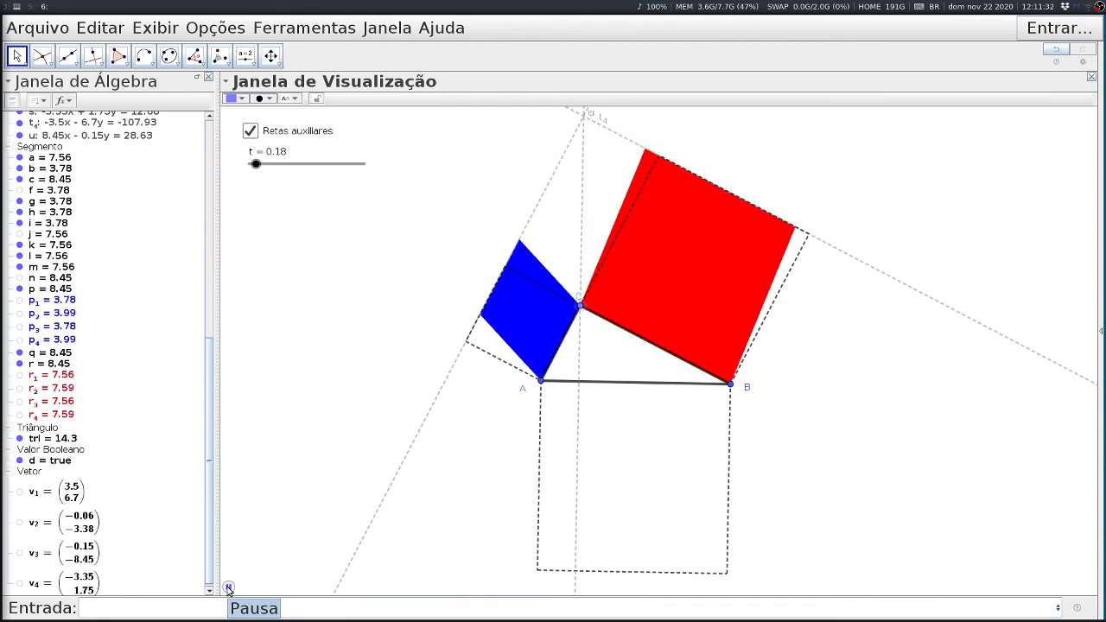
# Step: Pause the animation to move vertex C closer to B and reset slider t to 0, and resume it
pyautogui.click(228, 589)
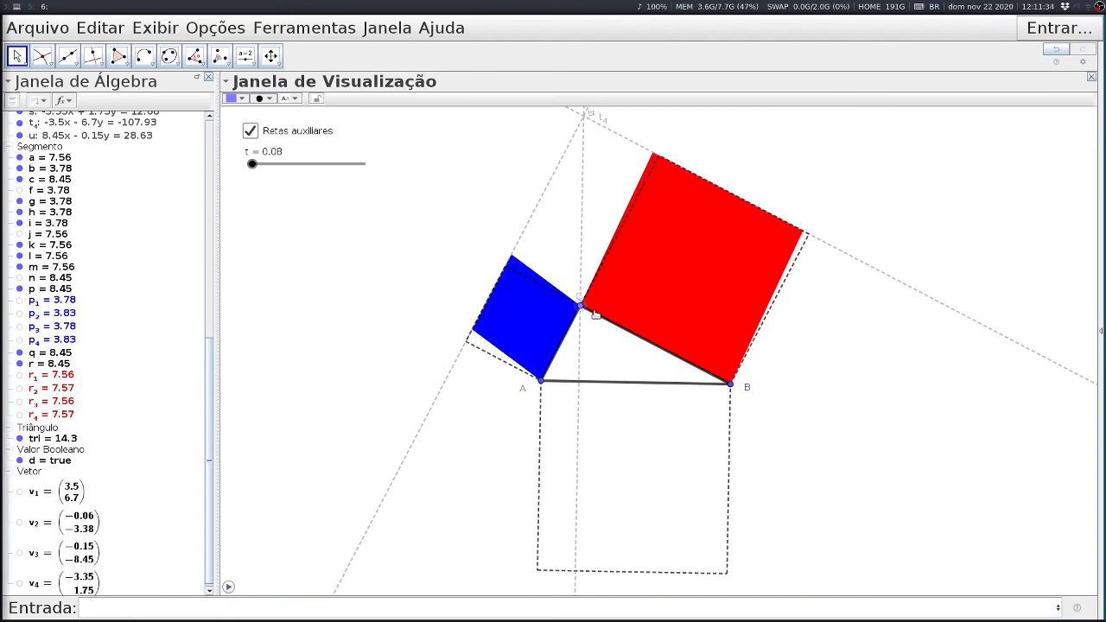
pyautogui.moveTo(582, 309); pyautogui.dragTo(686, 303)
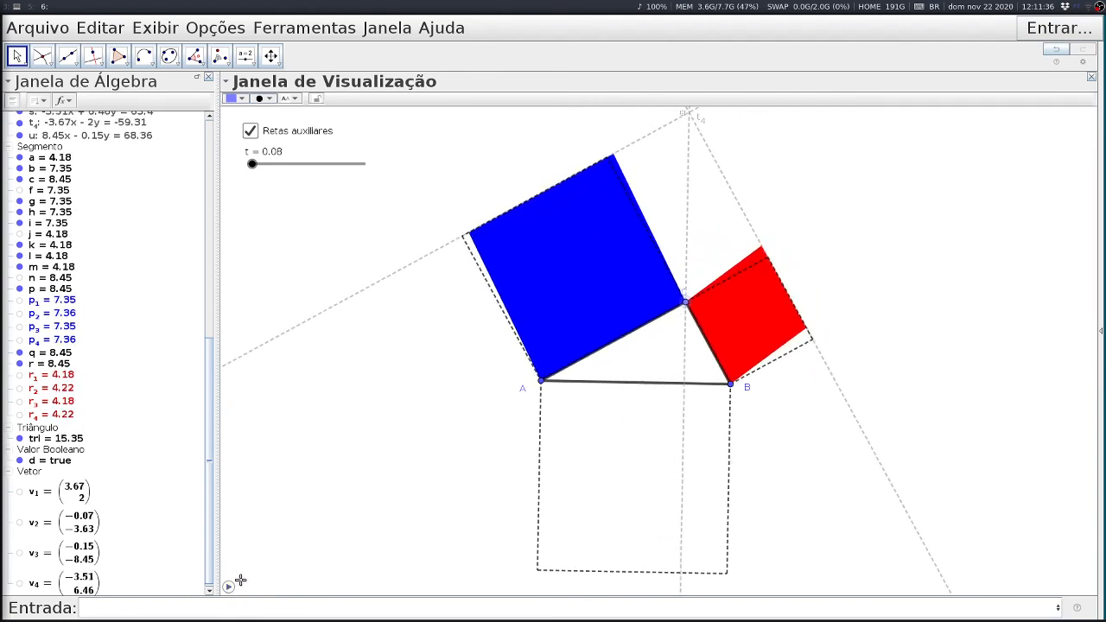
pyautogui.moveTo(252, 167); pyautogui.dragTo(248, 165)
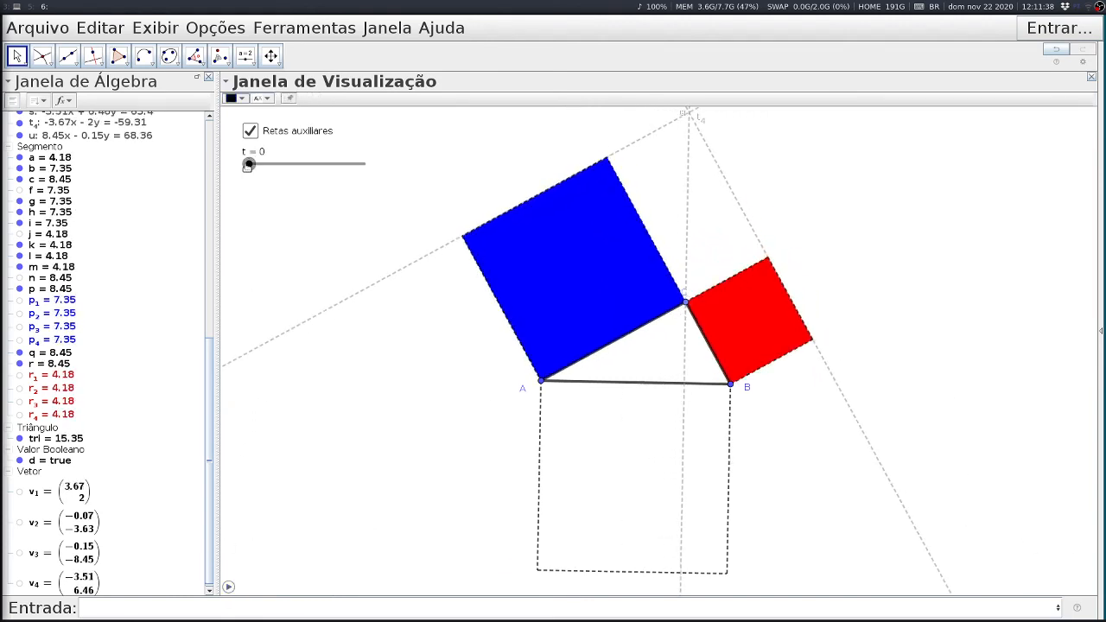
pyautogui.click(228, 589)
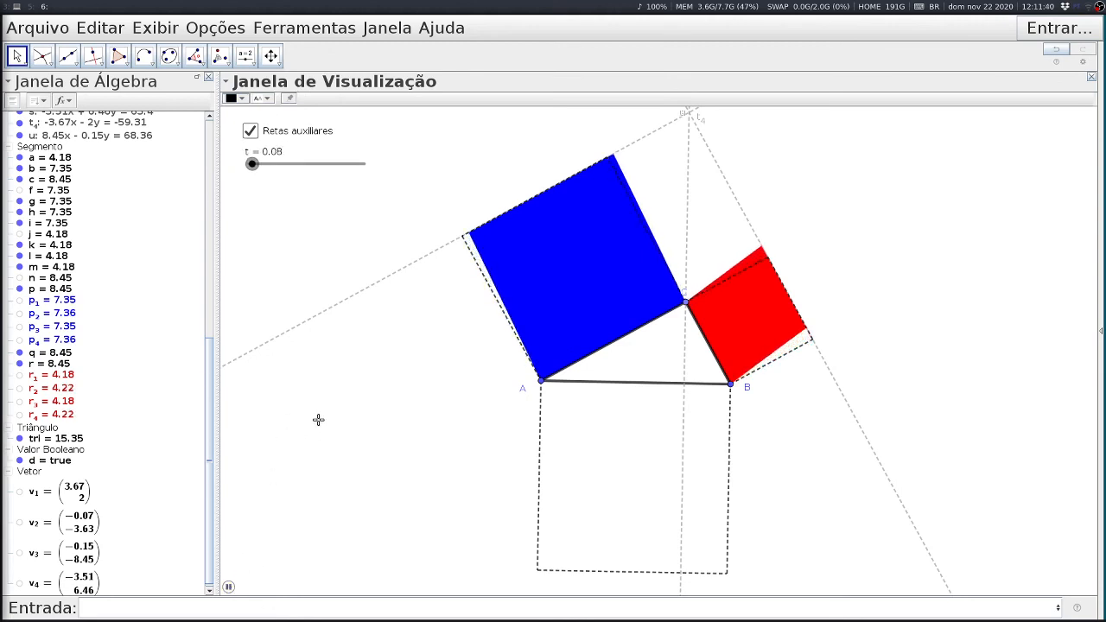